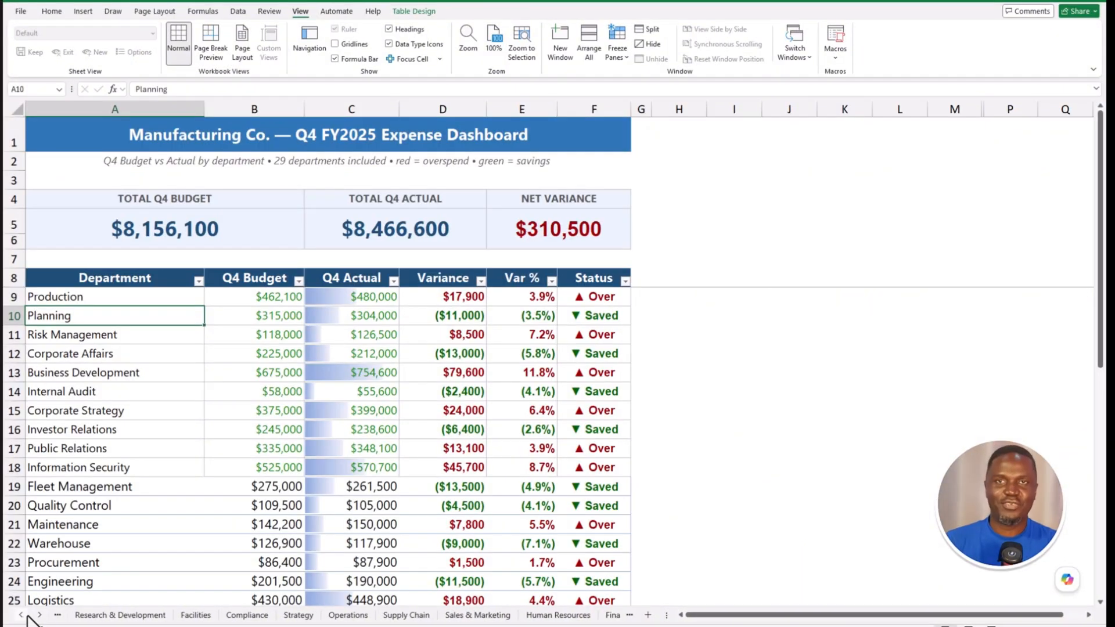
- Open the Navigation pane from the View ribbon and widen it
click(22, 616)
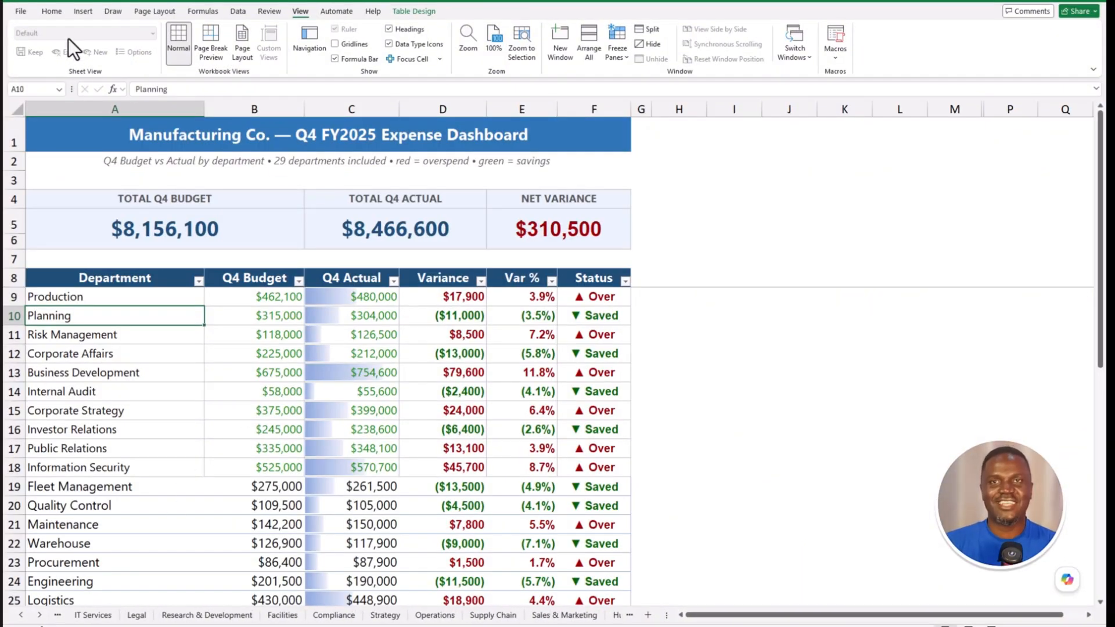
click(52, 12)
click(298, 16)
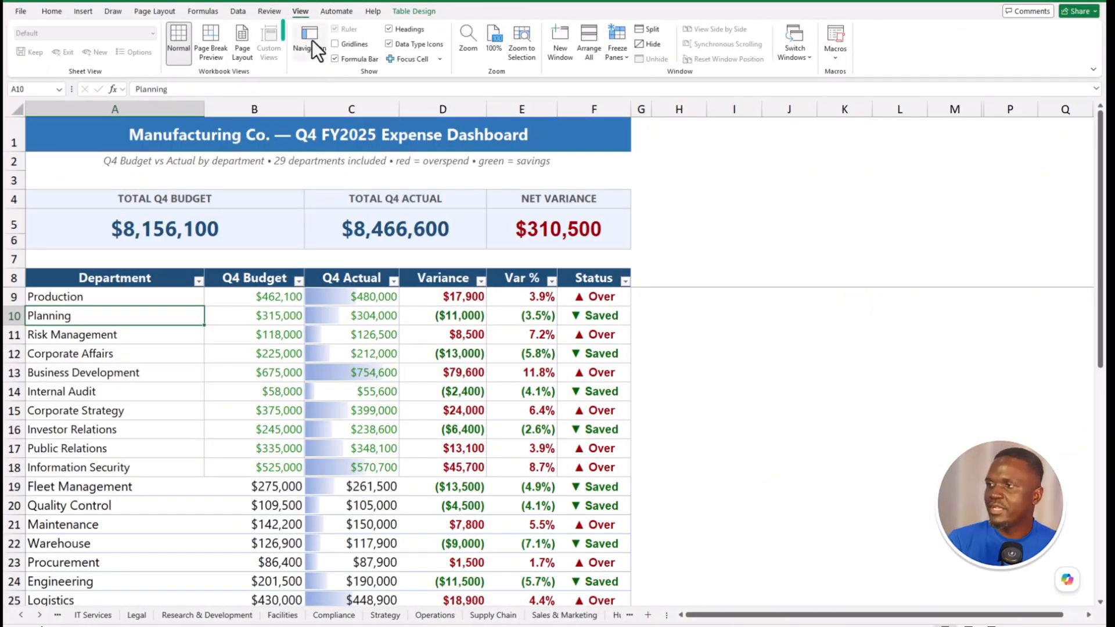
click(312, 40)
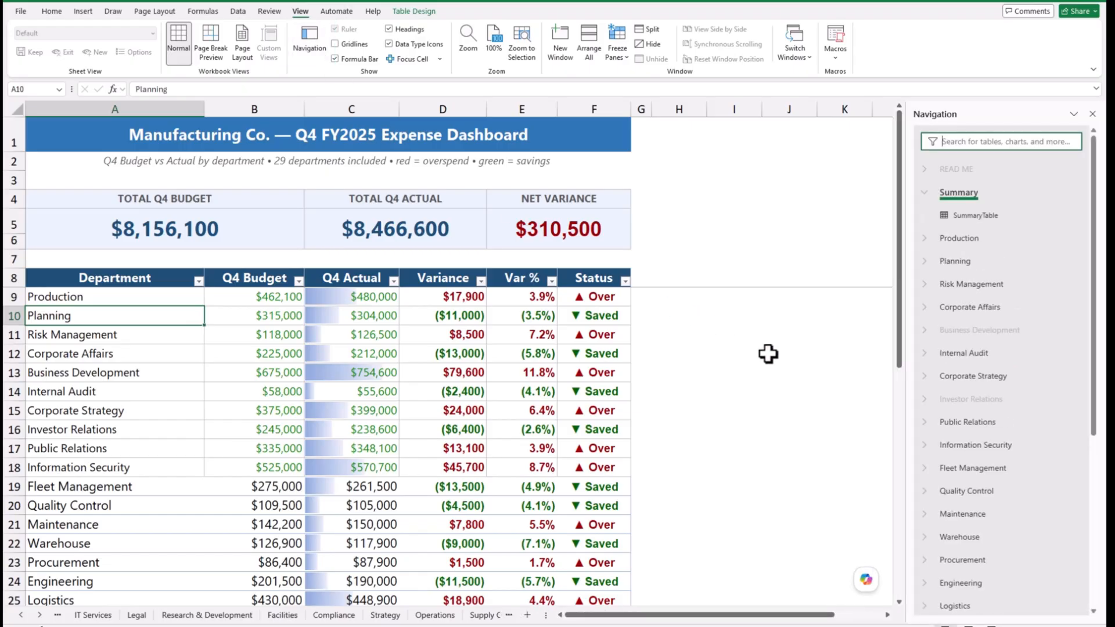
drag(909, 330, 791, 326)
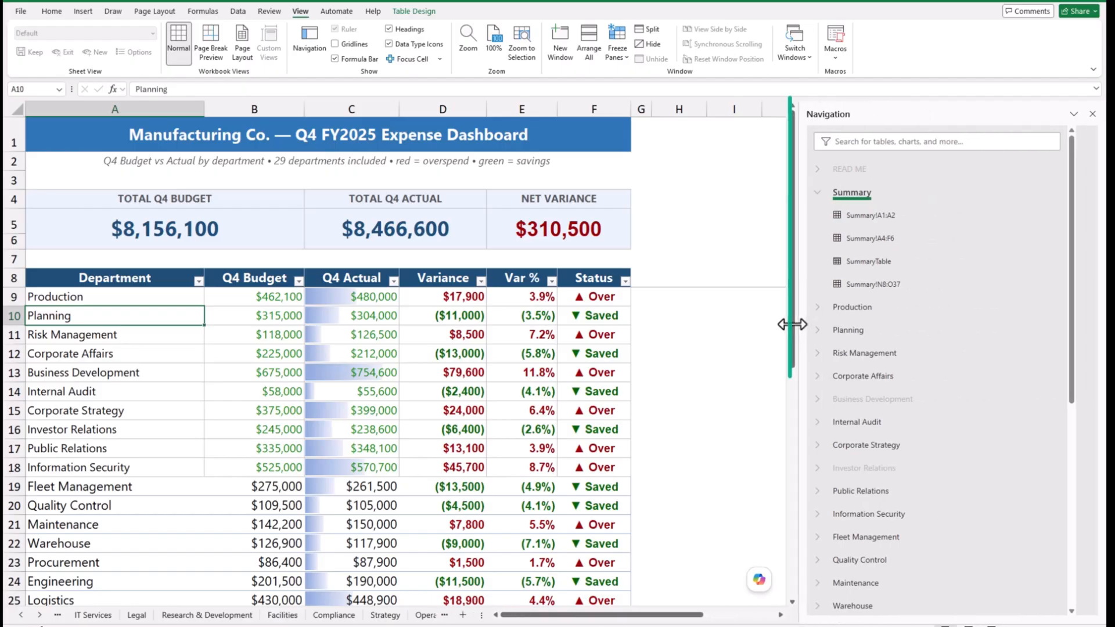
- Jump through Planning (selecting G7), Risk Management and Corporate Affairs using the pane
click(865, 334)
click(525, 245)
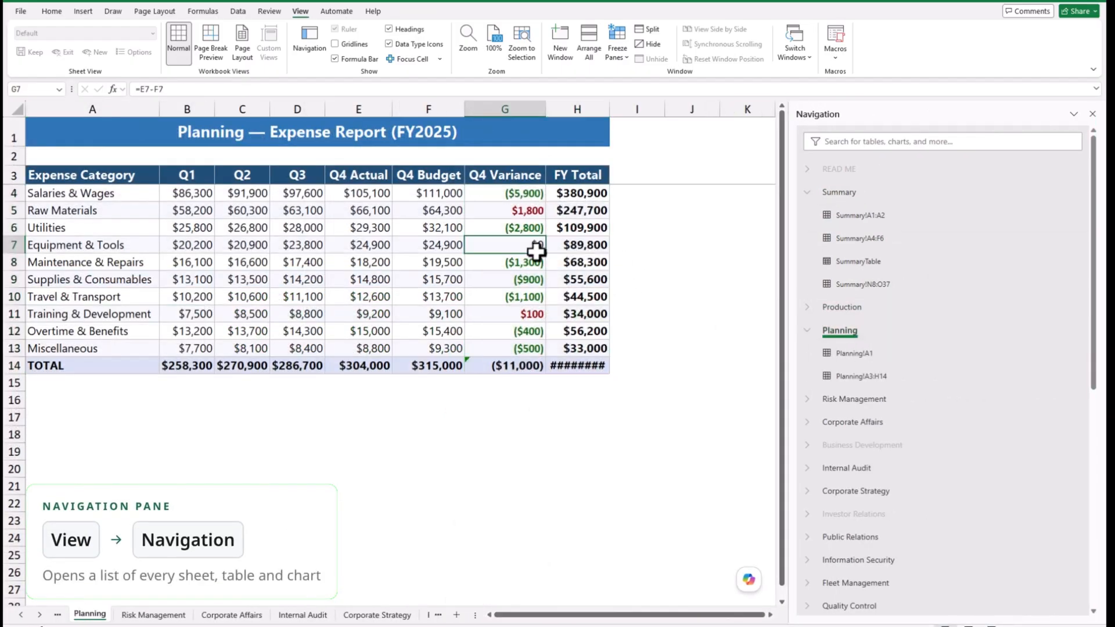
click(848, 400)
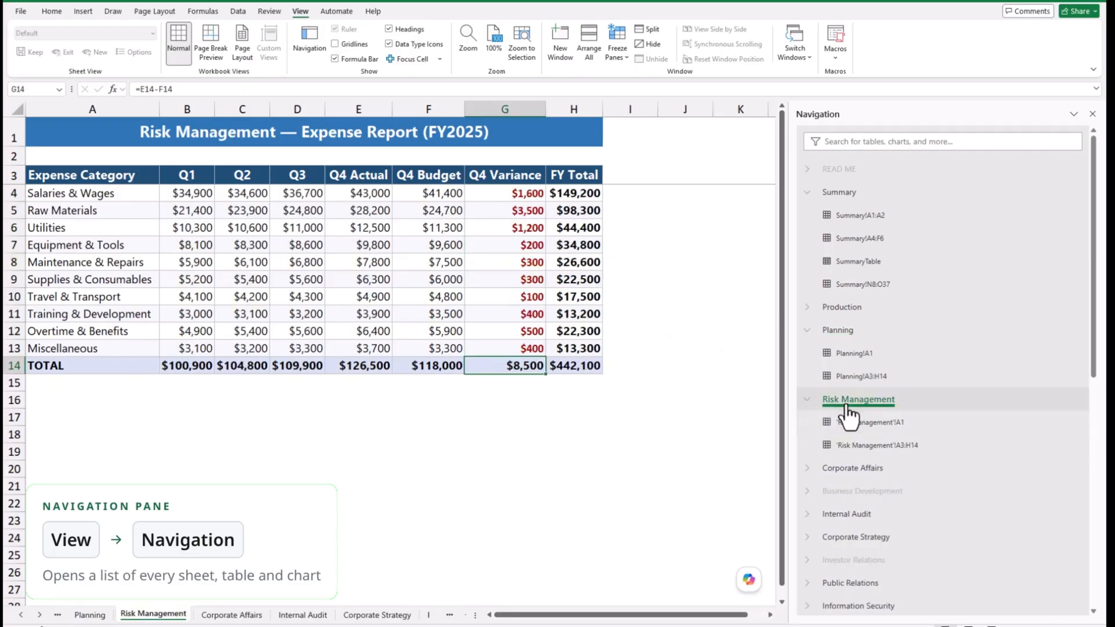
click(854, 467)
click(871, 144)
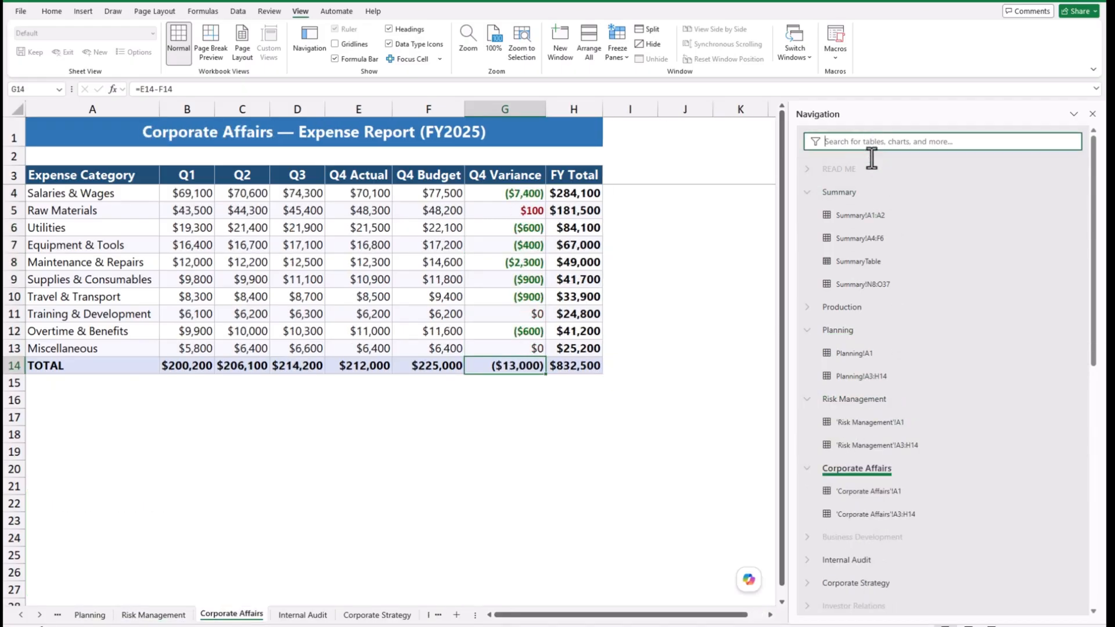
- Search the pane for 'FIN' and jump to Finance & Admin, selecting Q4 Budget F9
text(FINAN)
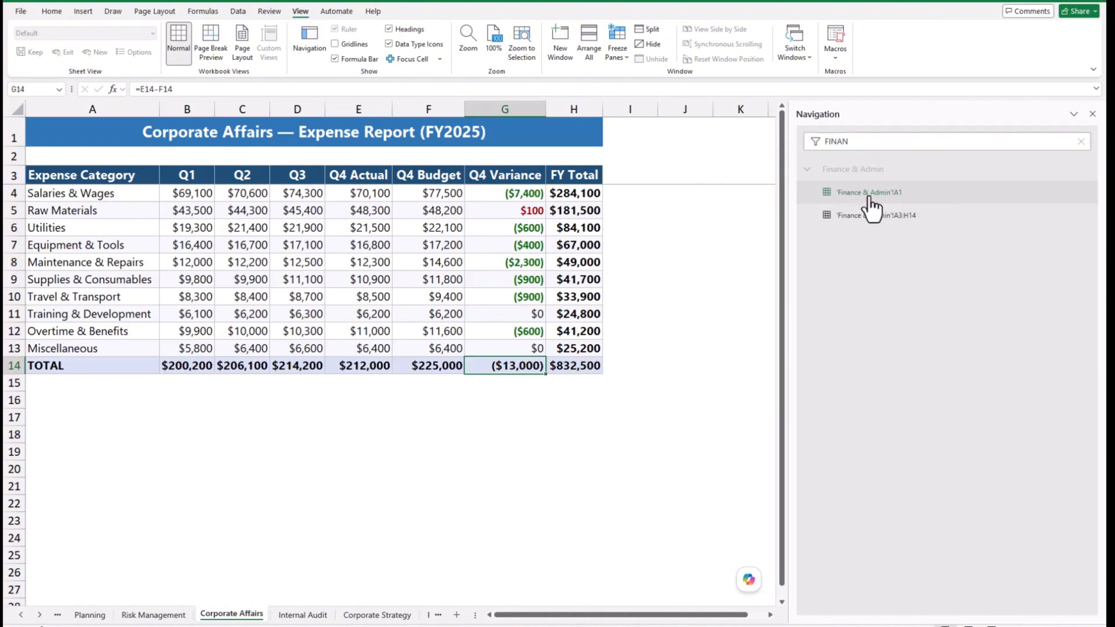
click(870, 196)
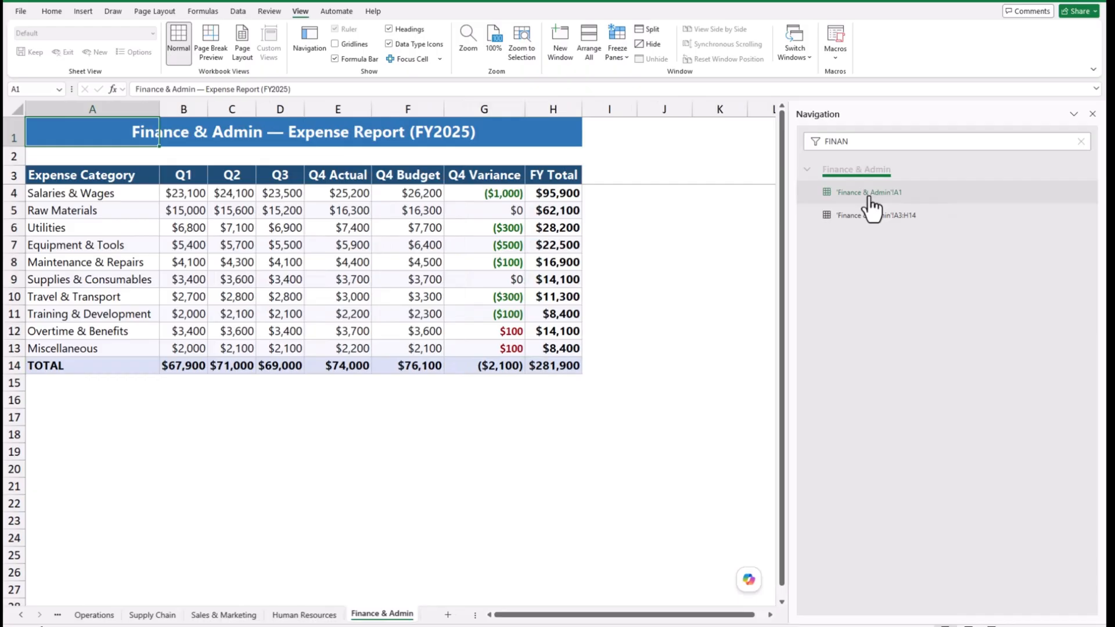
click(514, 257)
click(428, 281)
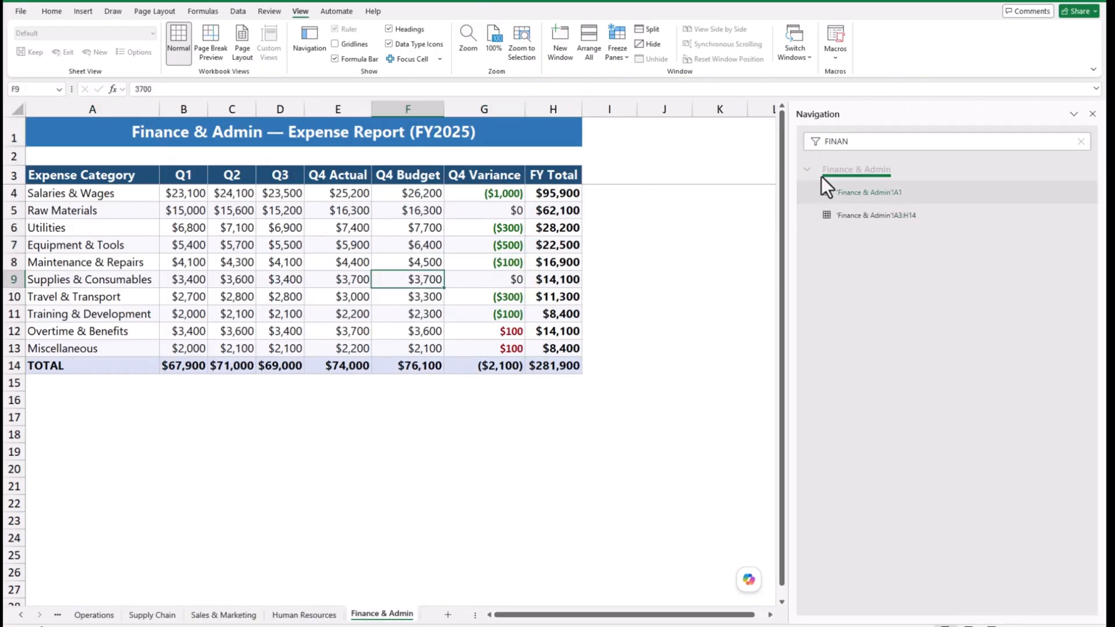
- Clear the search, open Business Development and autofit column H to show $2,673,000
click(1082, 143)
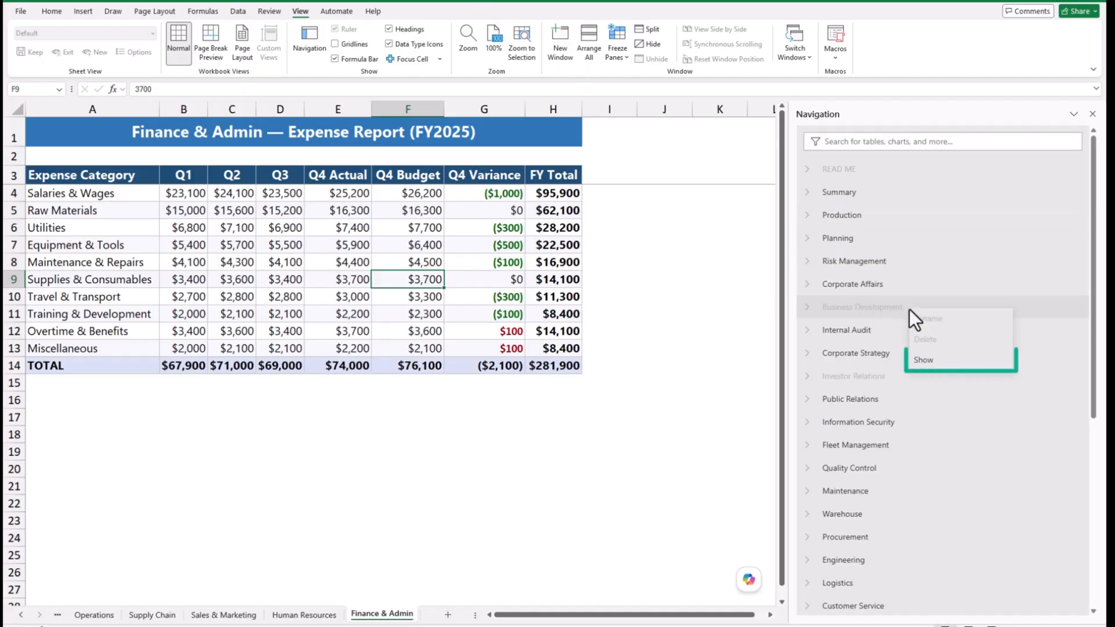
click(909, 308)
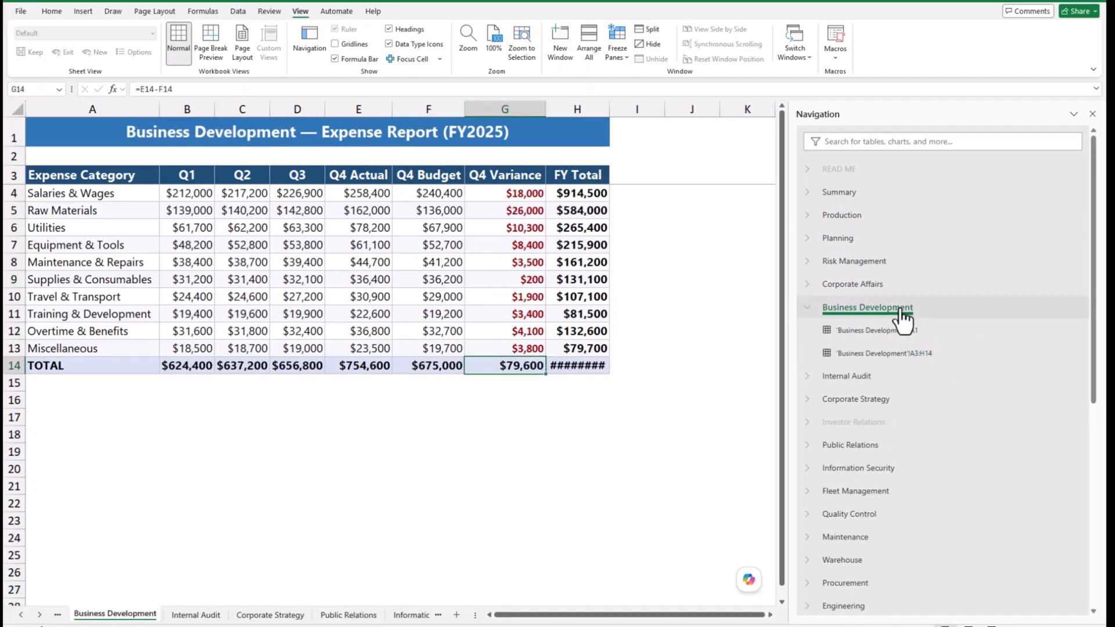
double_click(616, 114)
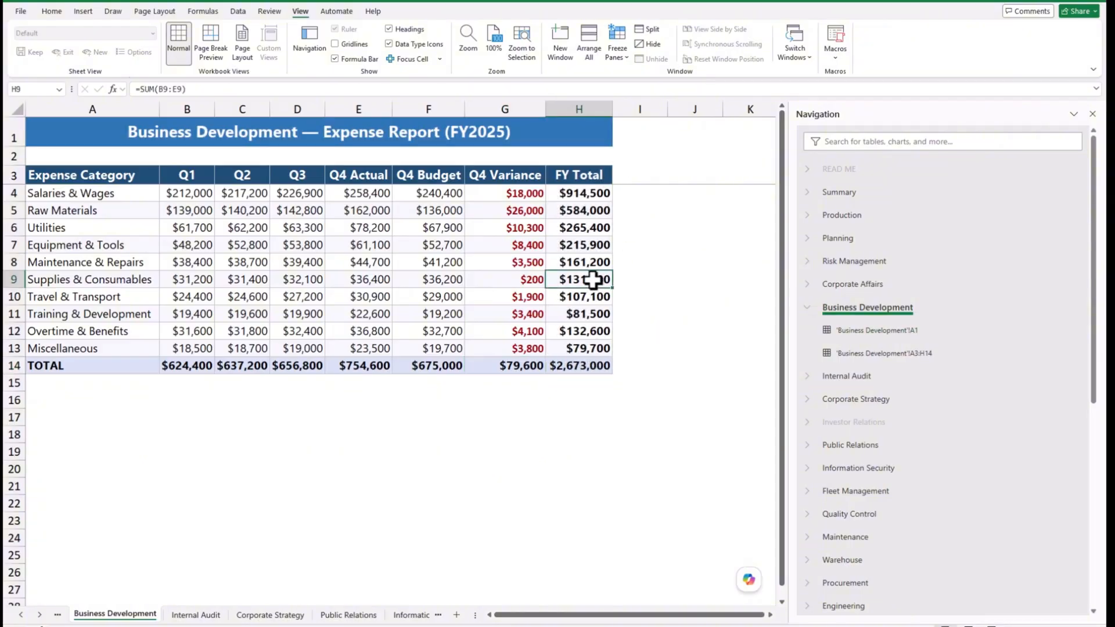
- Jump to the Planning, Corporate Strategy and Internal Audit sheets
click(847, 239)
click(874, 445)
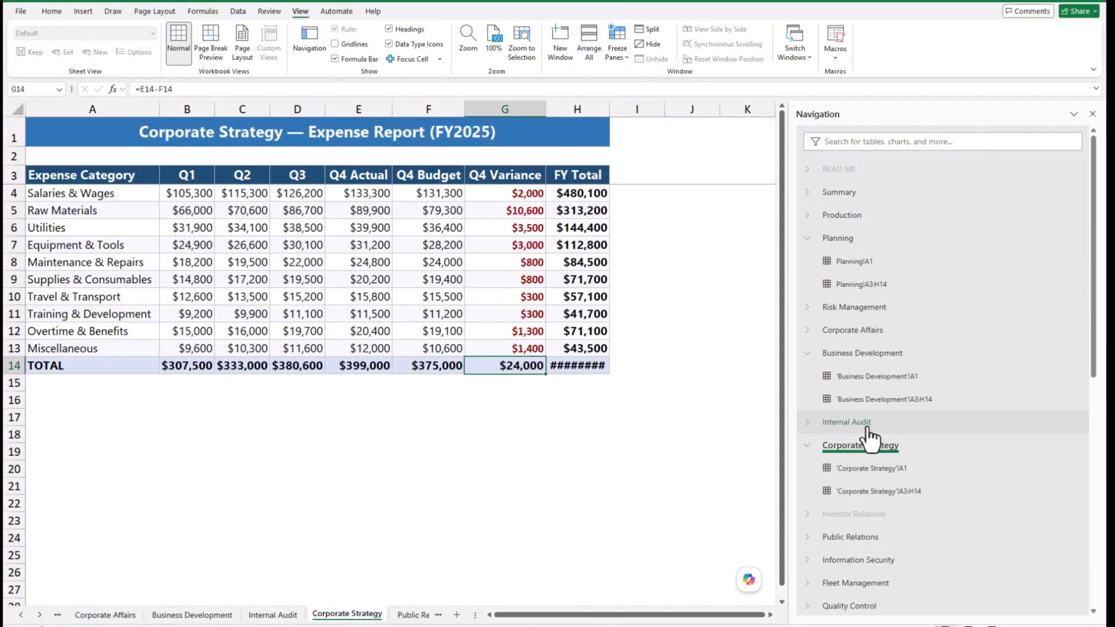
click(846, 422)
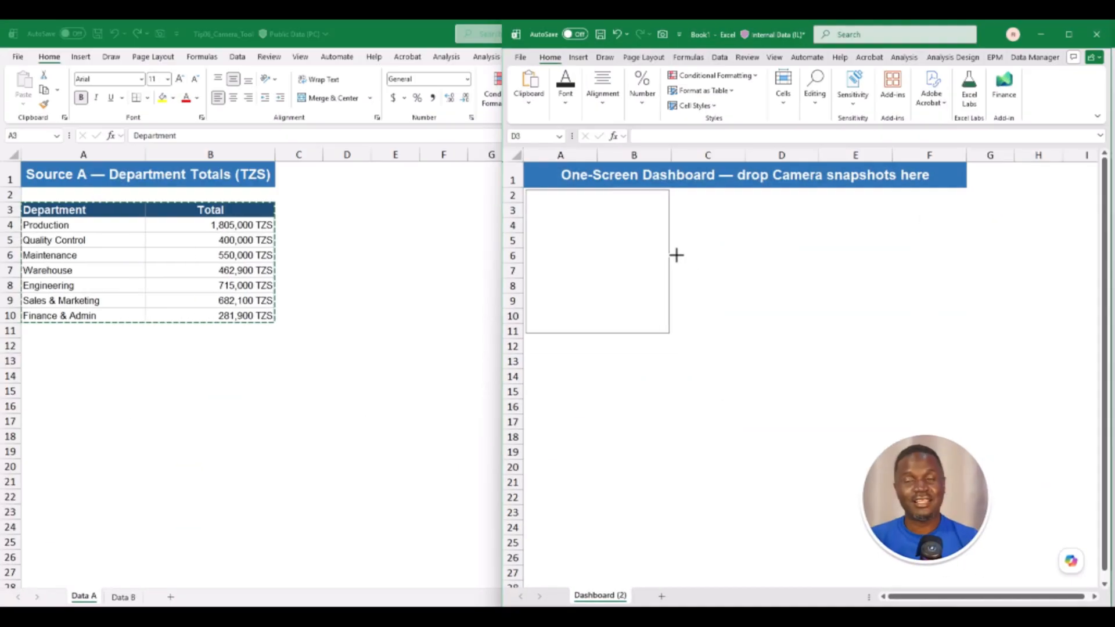
- Place the live picture, then set Production B4 to 2,000,000 and Maintenance B6 to 1,000,000
drag(674, 254, 762, 290)
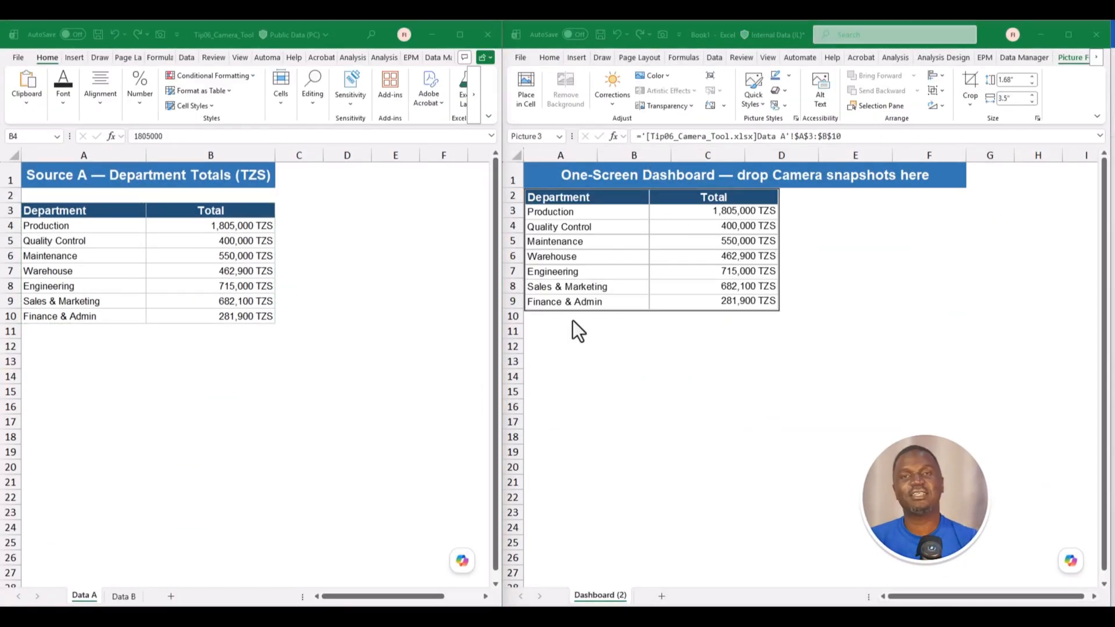
click(232, 227)
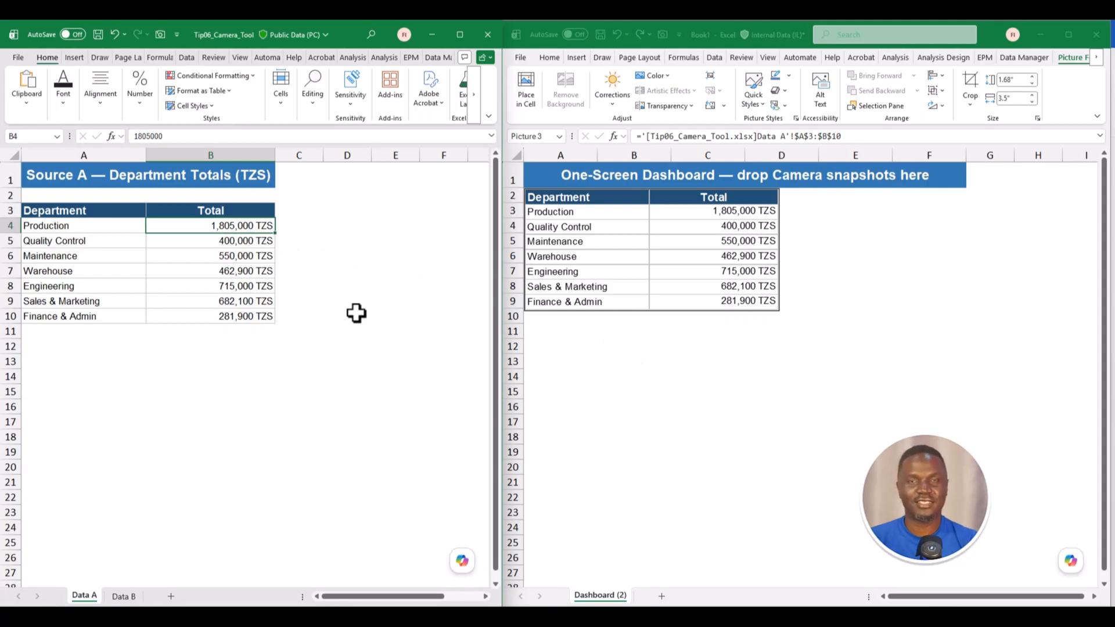
text(200000)
key(Return)
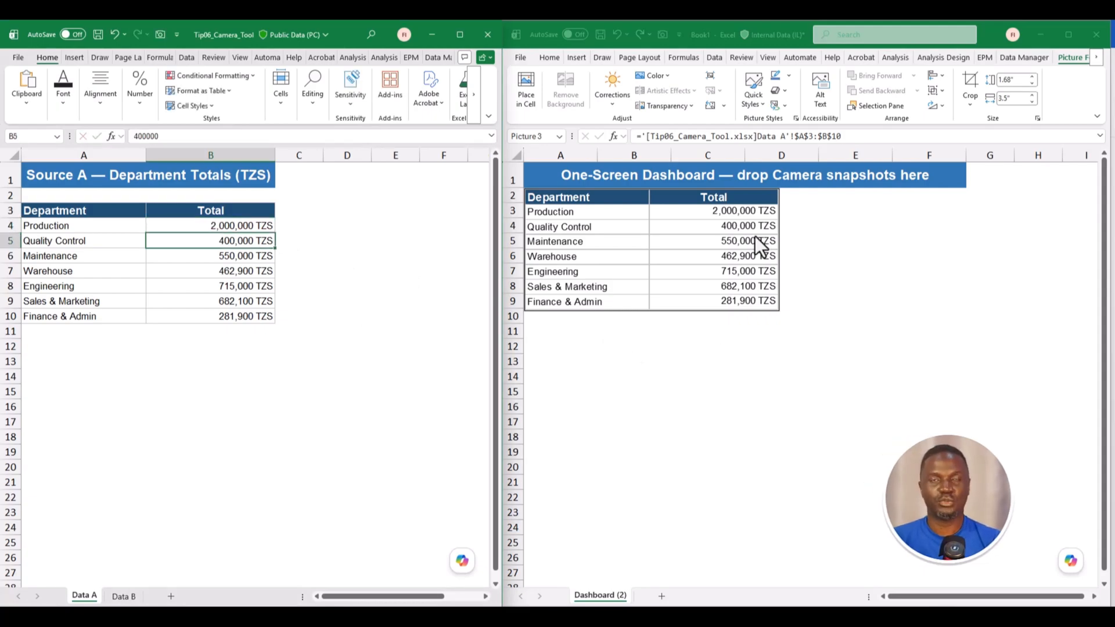
key(Down)
text(1000000)
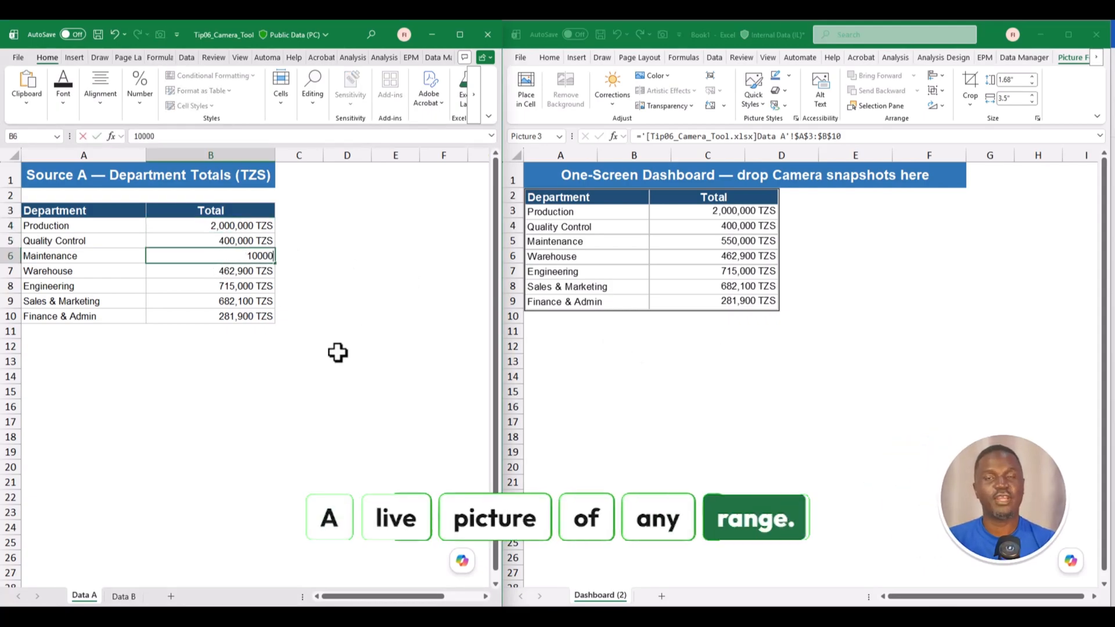
key(Return)
- Enlarge and reshape the live Camera picture on the Dashboard to fit the table
click(764, 256)
drag(779, 309, 888, 366)
drag(707, 365, 703, 344)
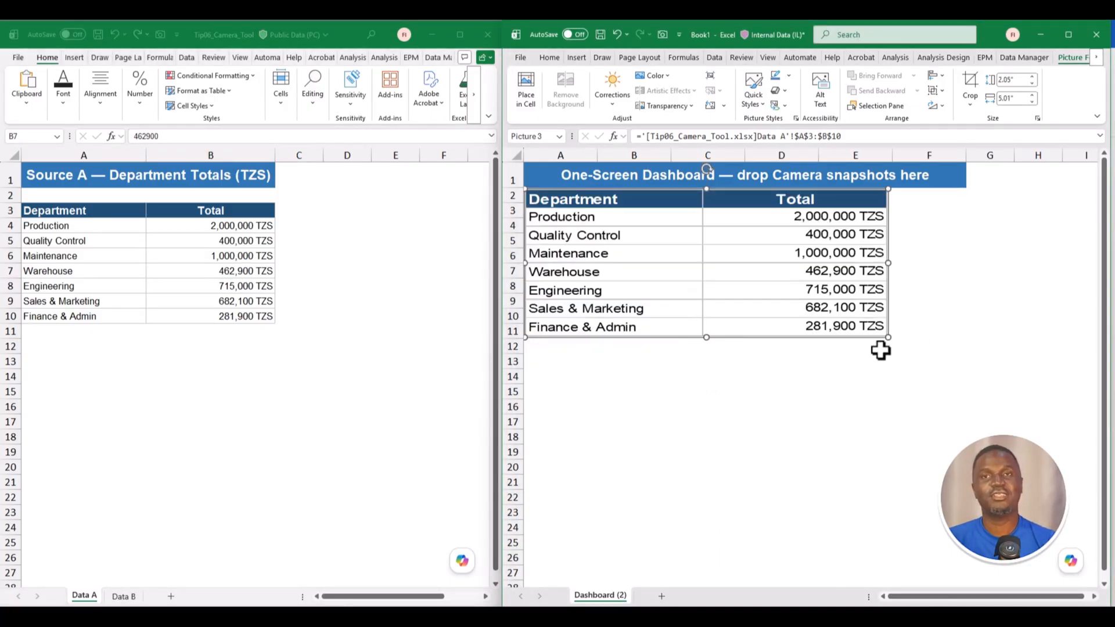
drag(889, 266, 909, 268)
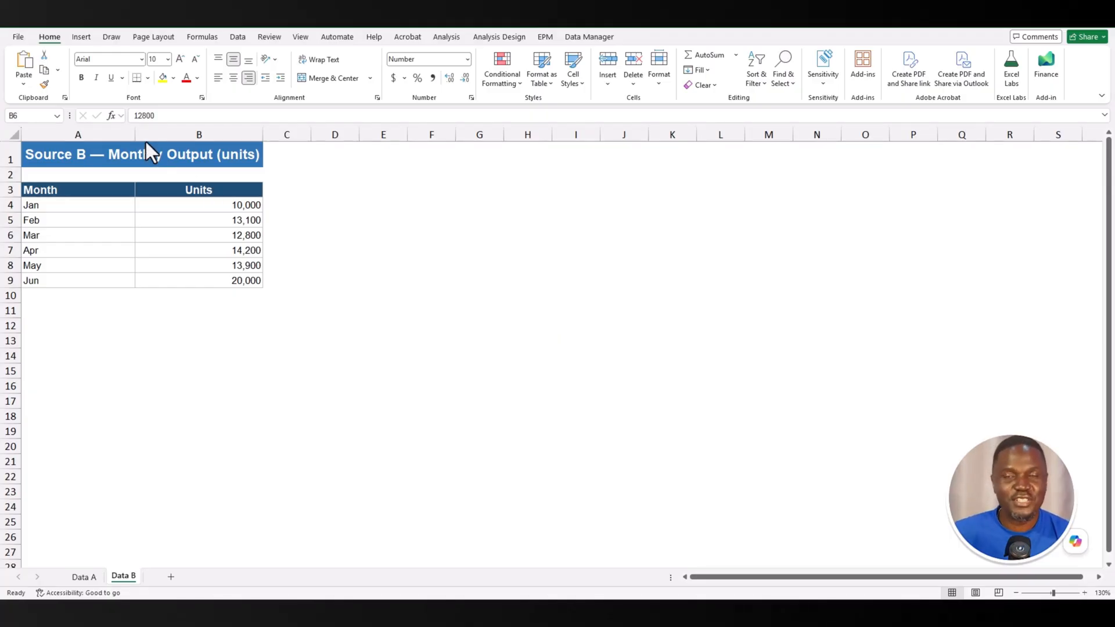
- Show the Data A sheet and open the Quick Access Toolbar customization options
click(93, 575)
click(129, 574)
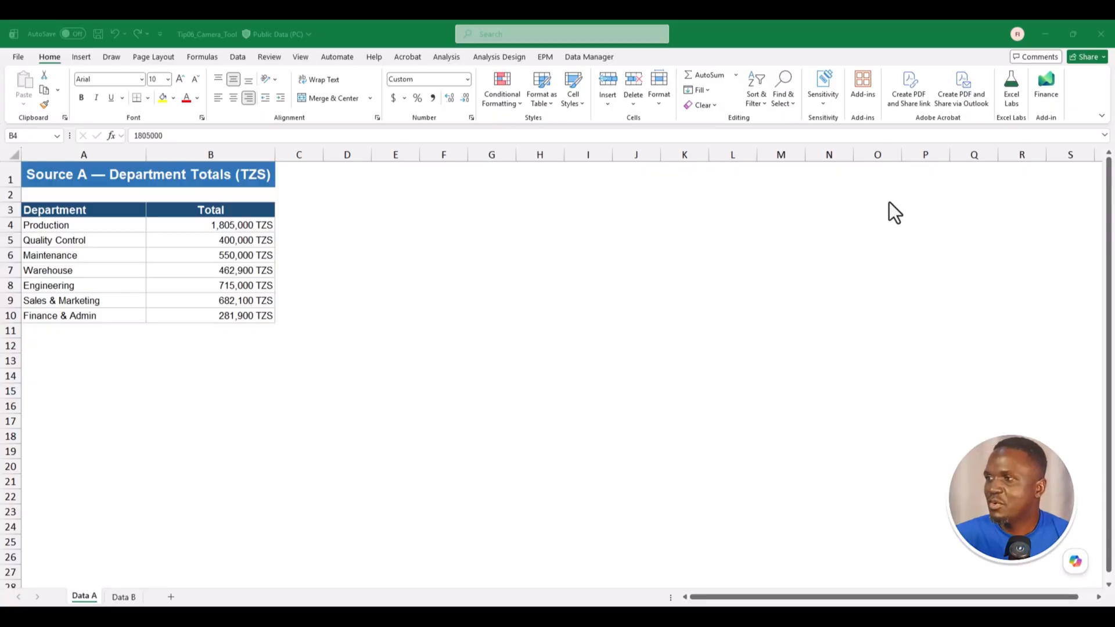
click(159, 34)
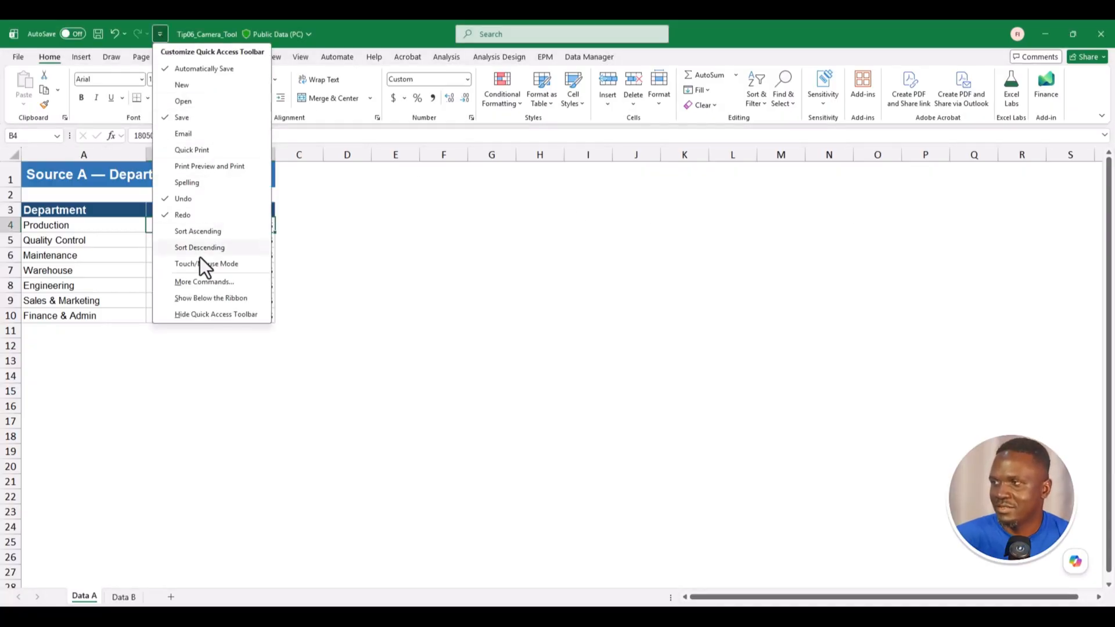
click(205, 282)
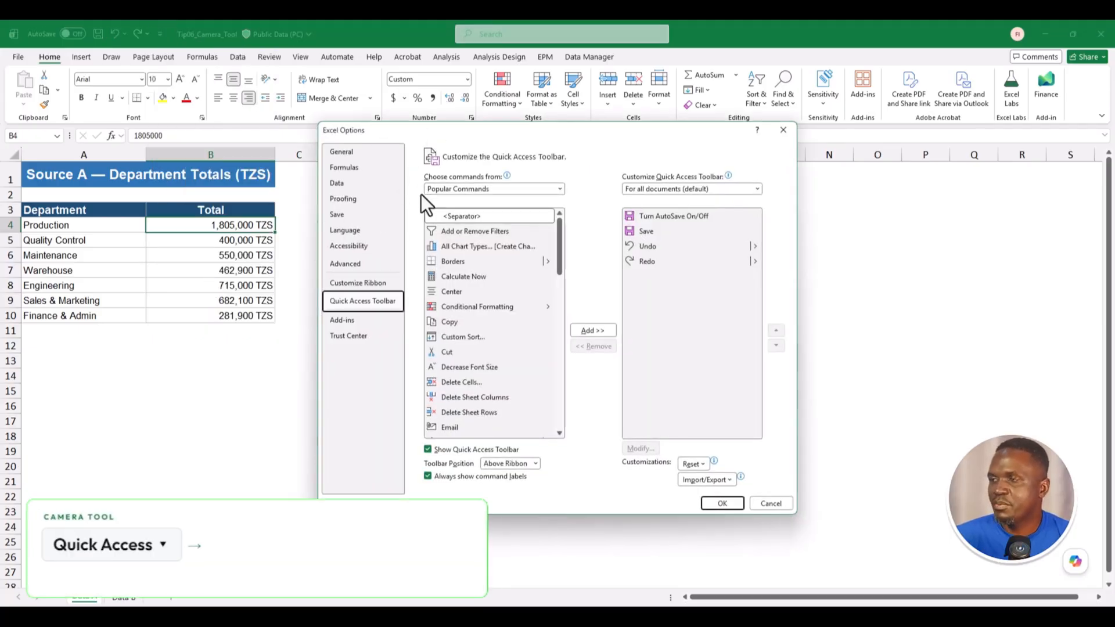
- Choose All Commands, add Camera to the Quick Access Toolbar and confirm
click(441, 191)
click(446, 230)
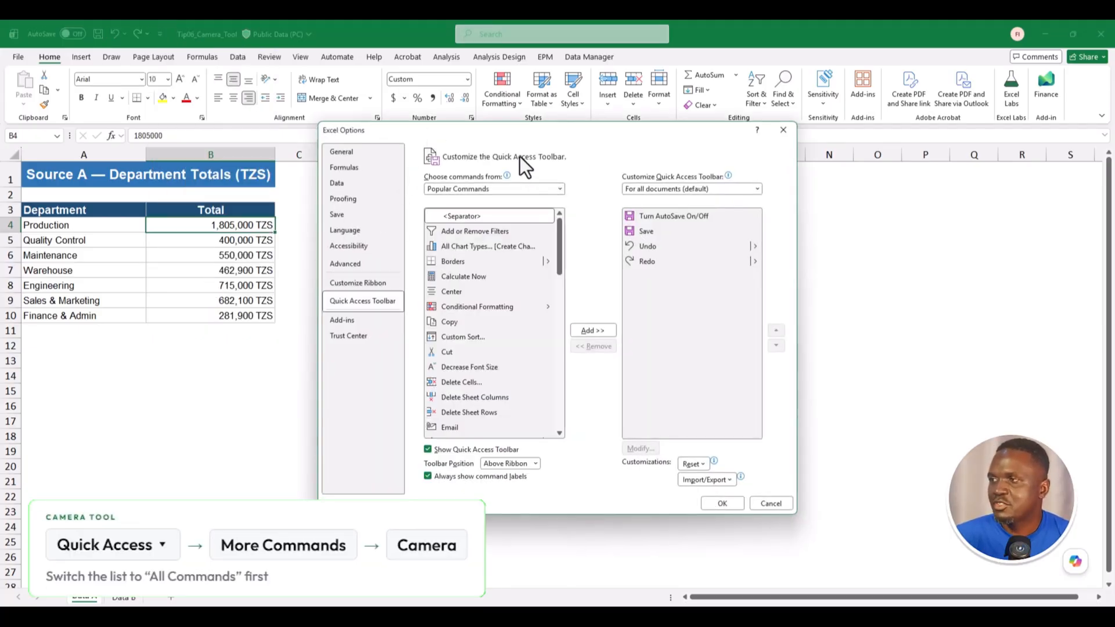
click(468, 247)
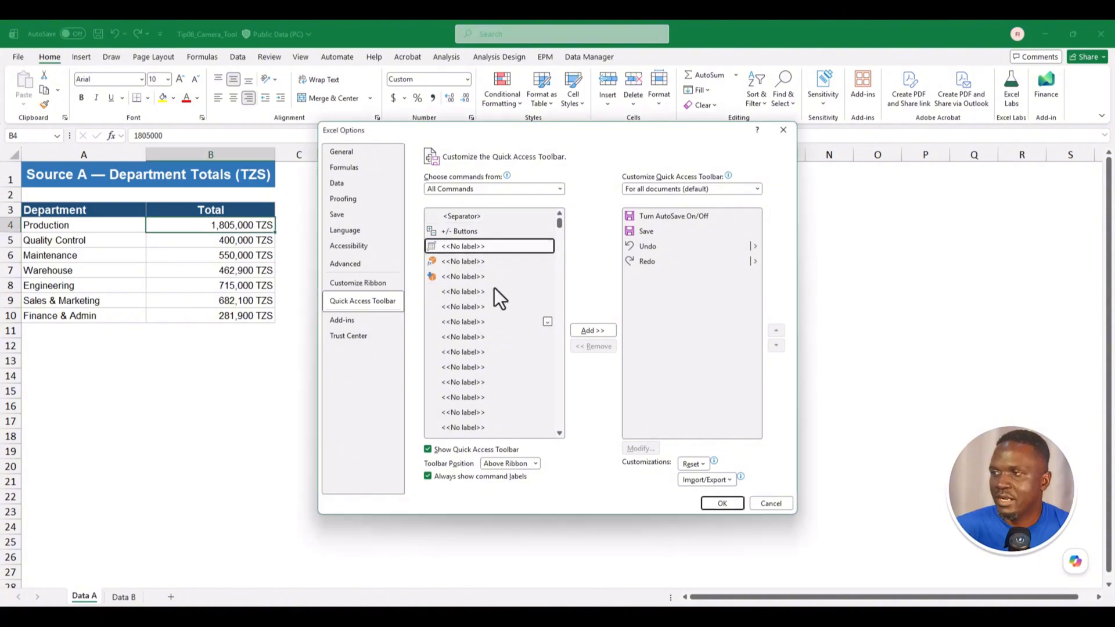
scroll(523, 291, down, 10)
drag(560, 228, 559, 270)
scroll(449, 262, down, 3)
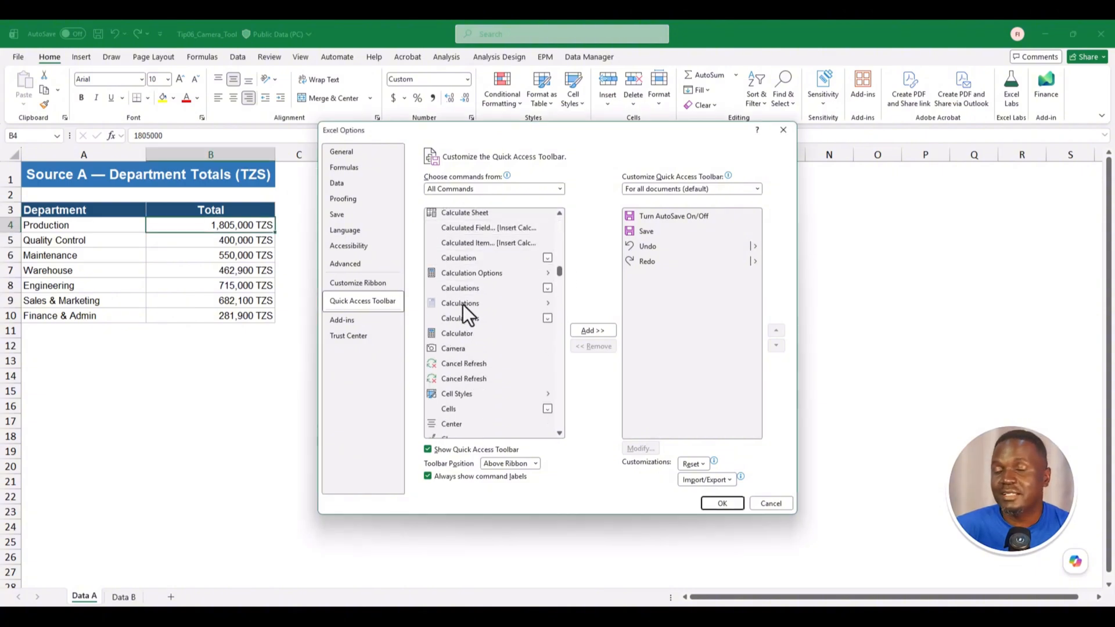
click(454, 350)
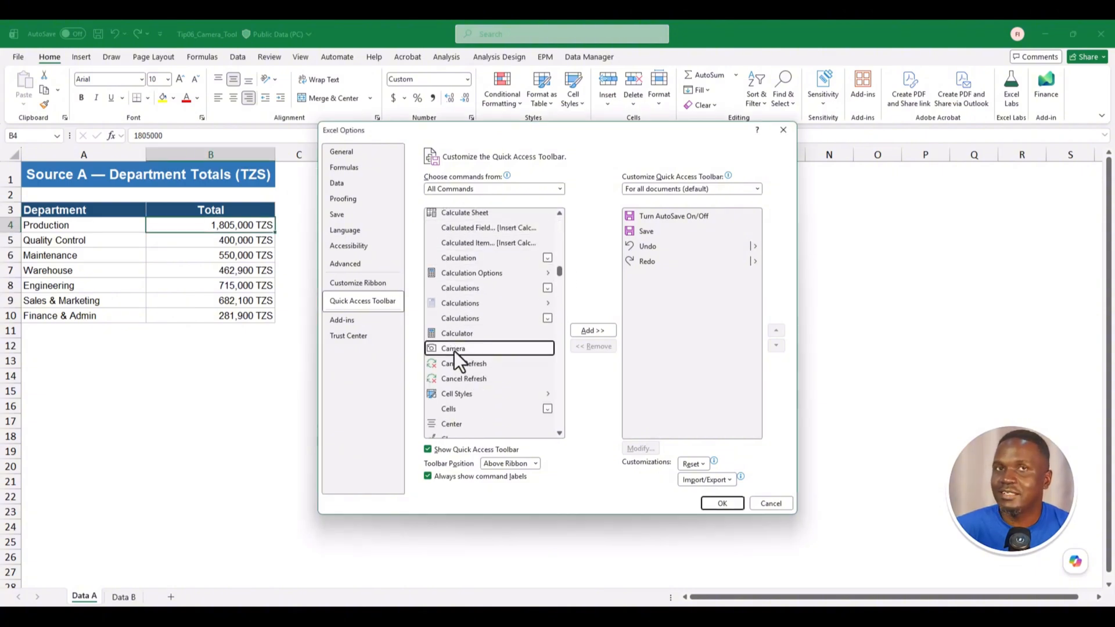
click(598, 331)
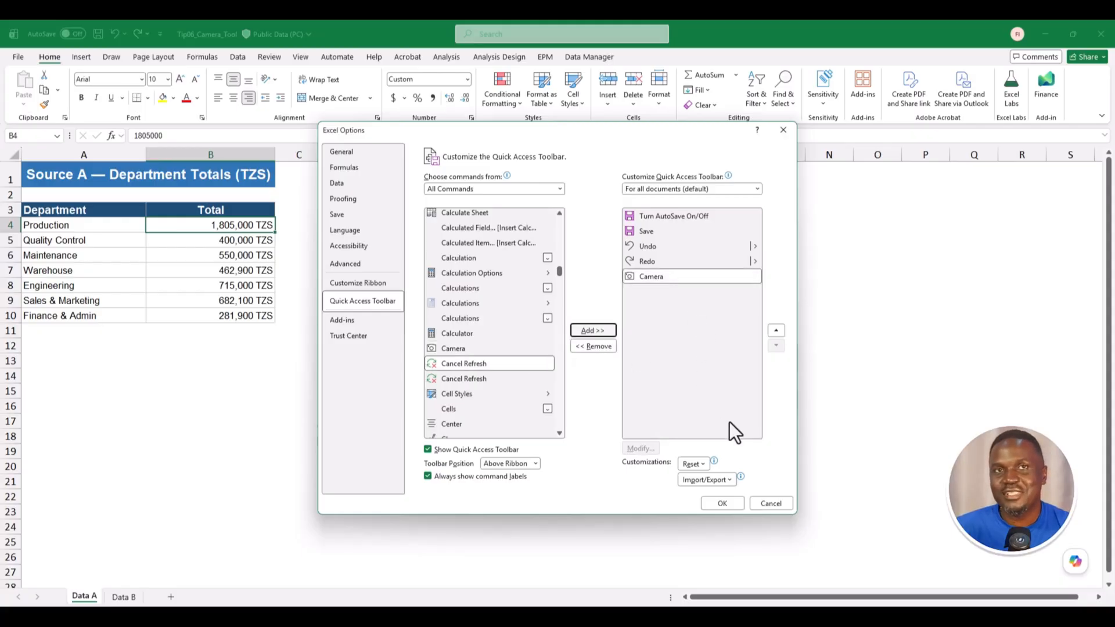
click(725, 503)
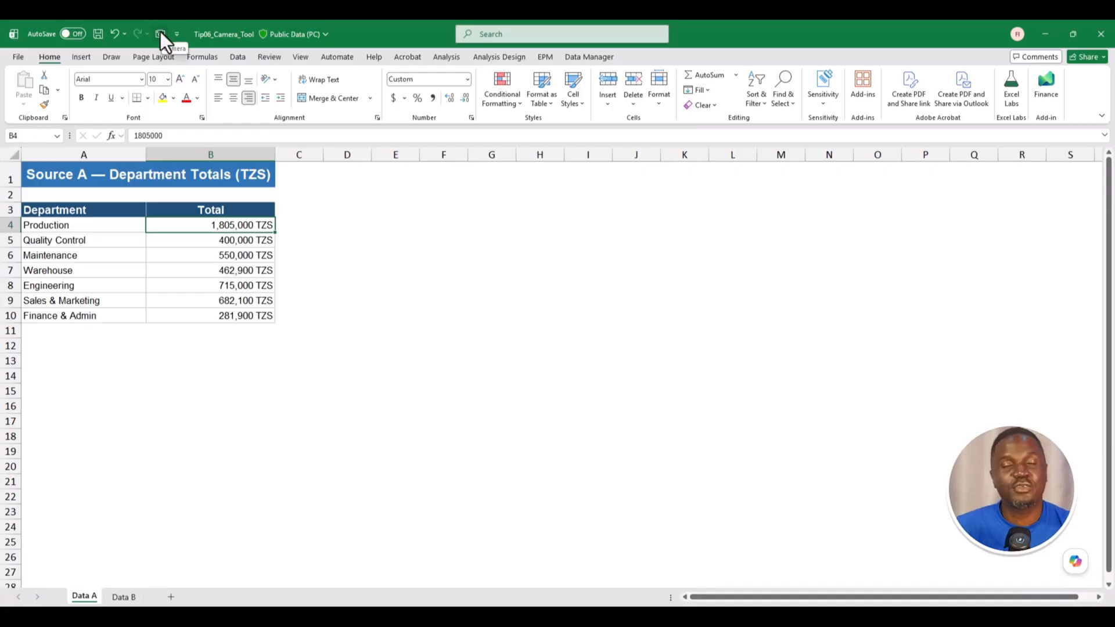
- Camera-snapshot Data A's A3:B10 and place it below Book1's dashboard title
drag(97, 211, 235, 315)
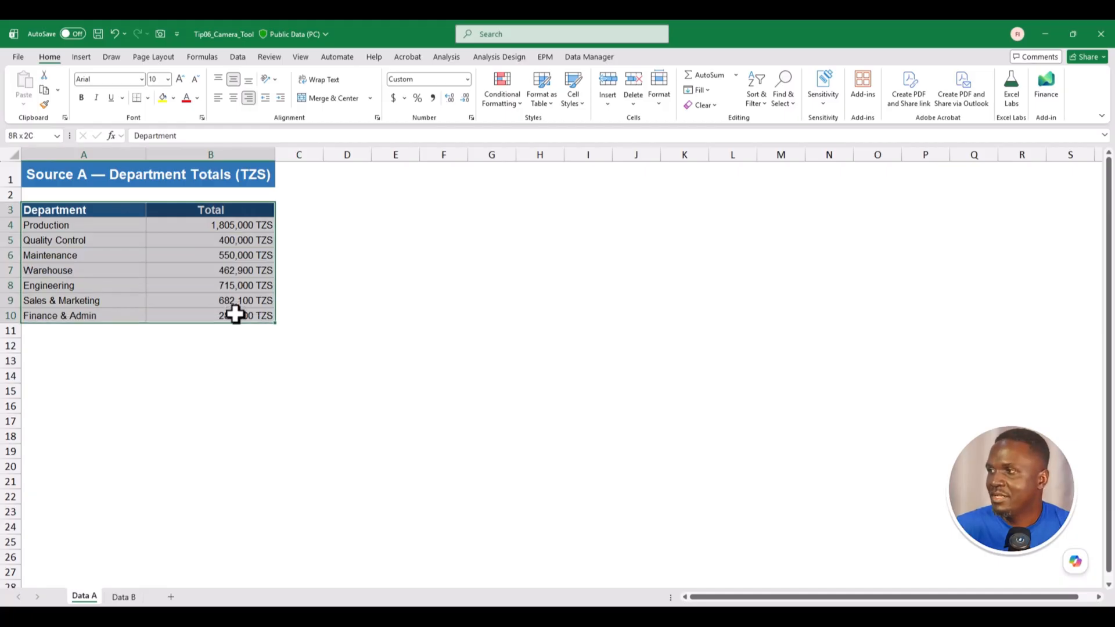
click(161, 33)
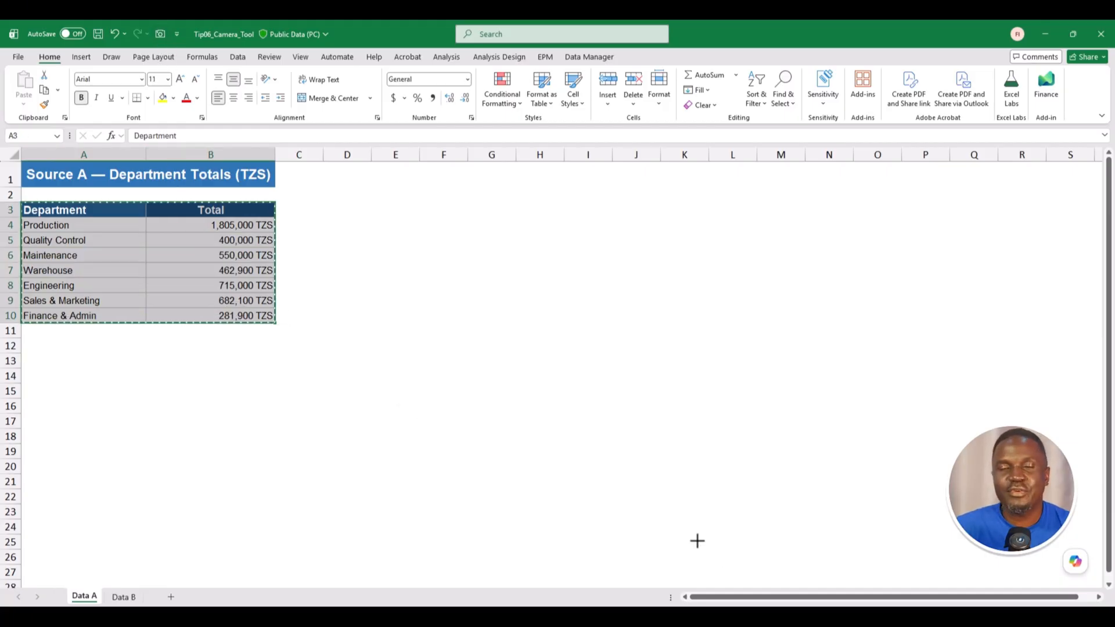
mouse_move(725, 616)
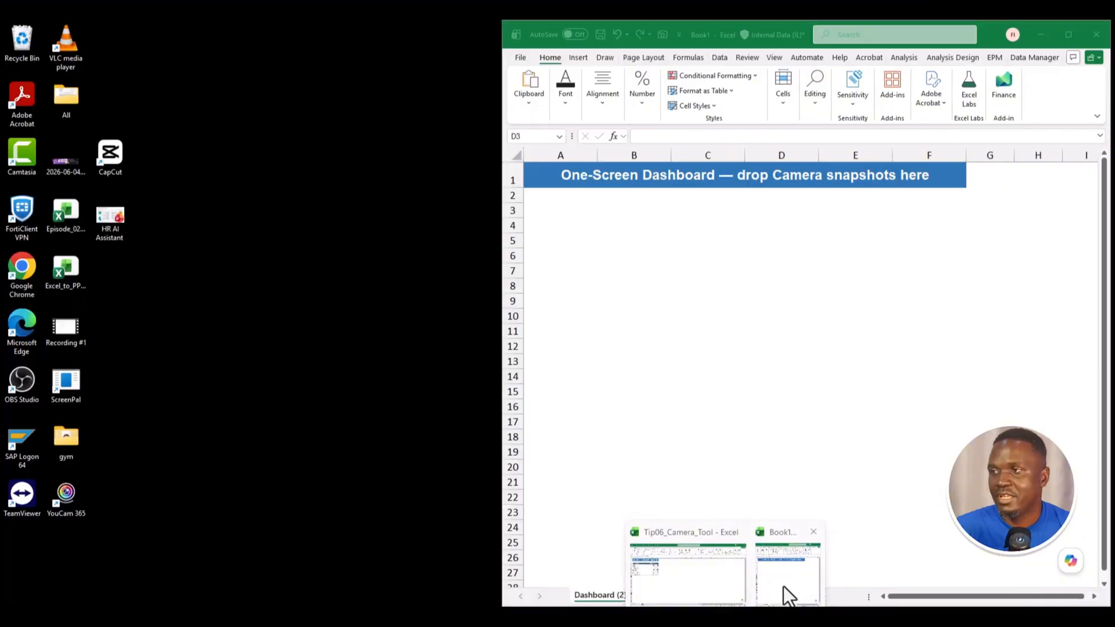
click(789, 595)
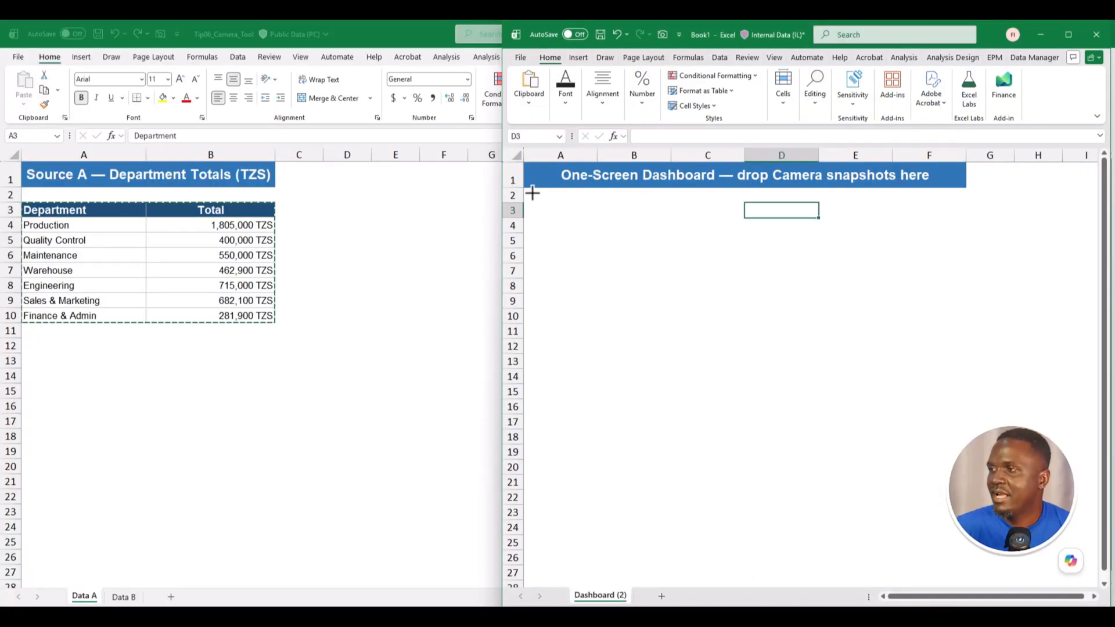
drag(526, 190, 751, 313)
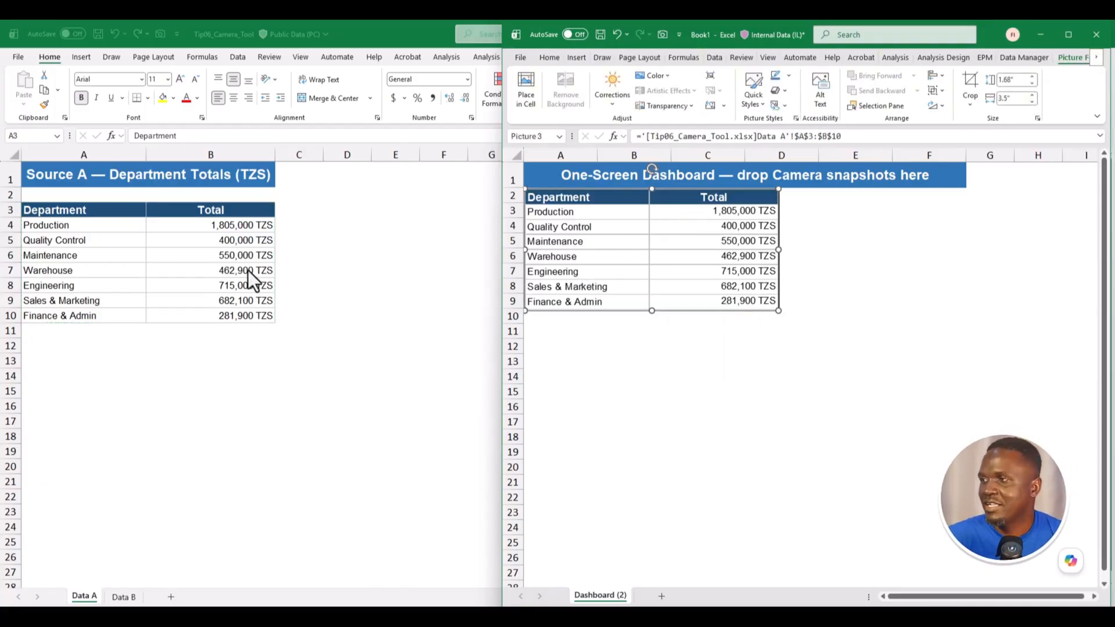
- On Data A, set Production to 2,000,000 and Maintenance to 1,000,000 TZS
click(216, 227)
click(235, 231)
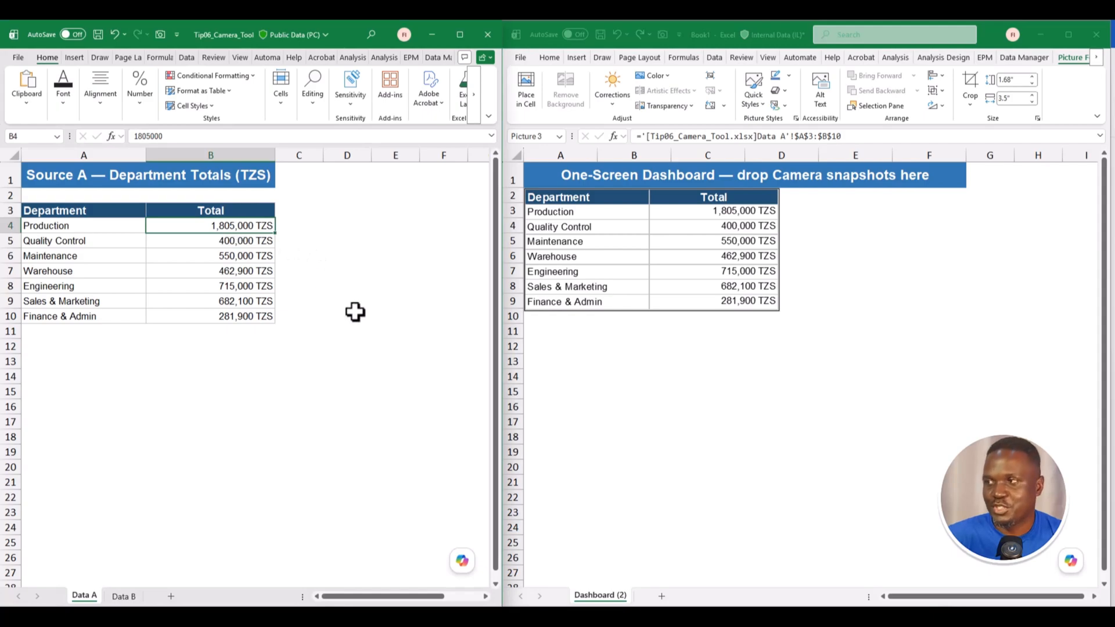
text(2000000)
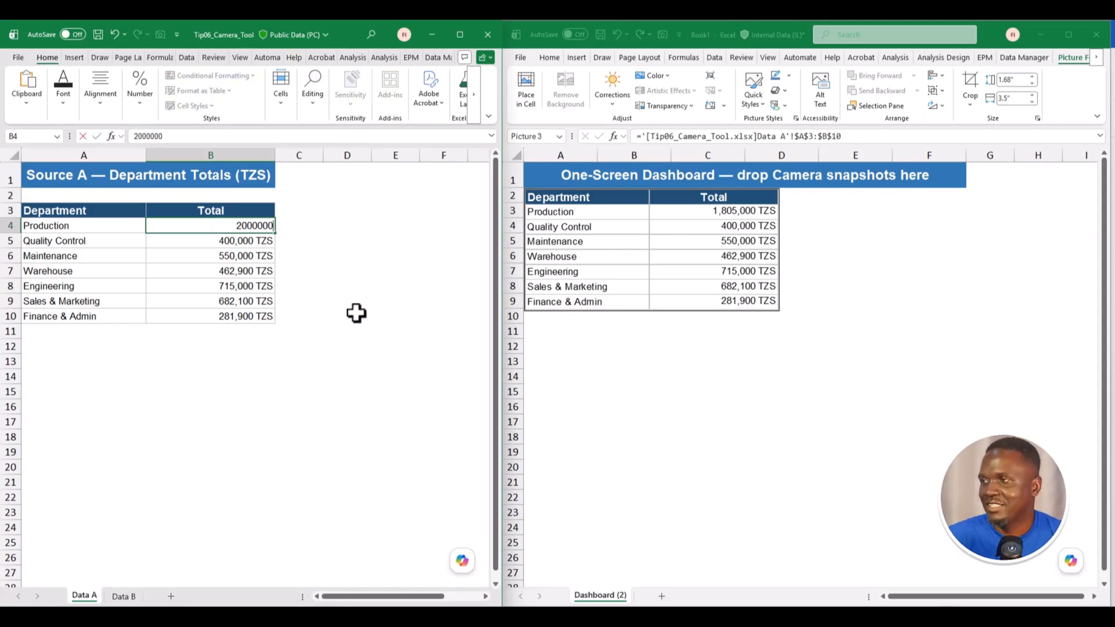
key(Return)
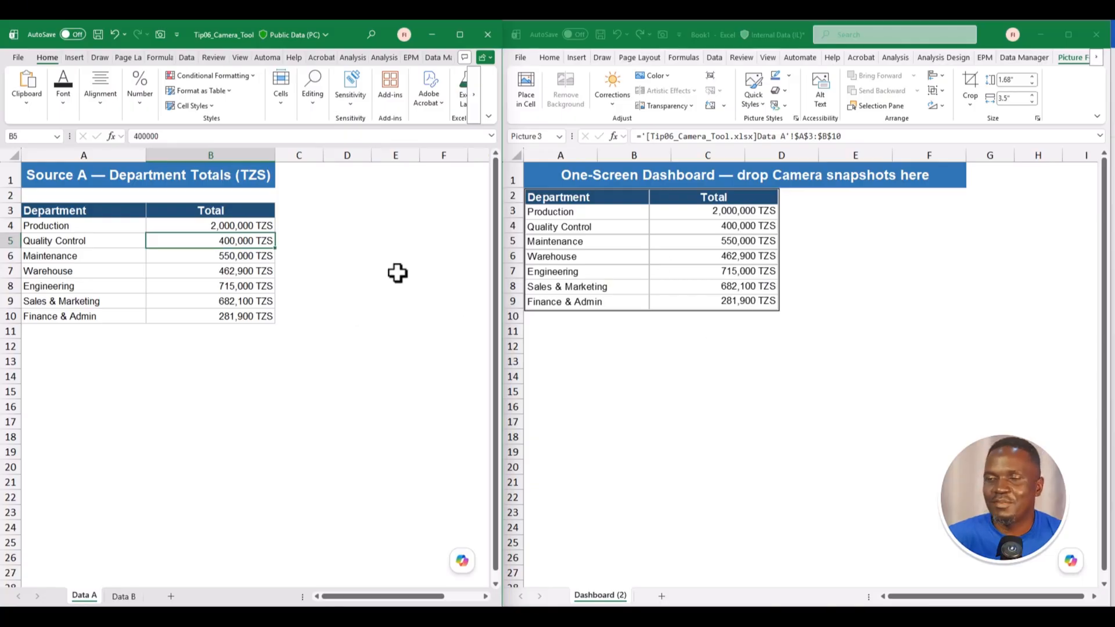
click(223, 261)
text(1000000)
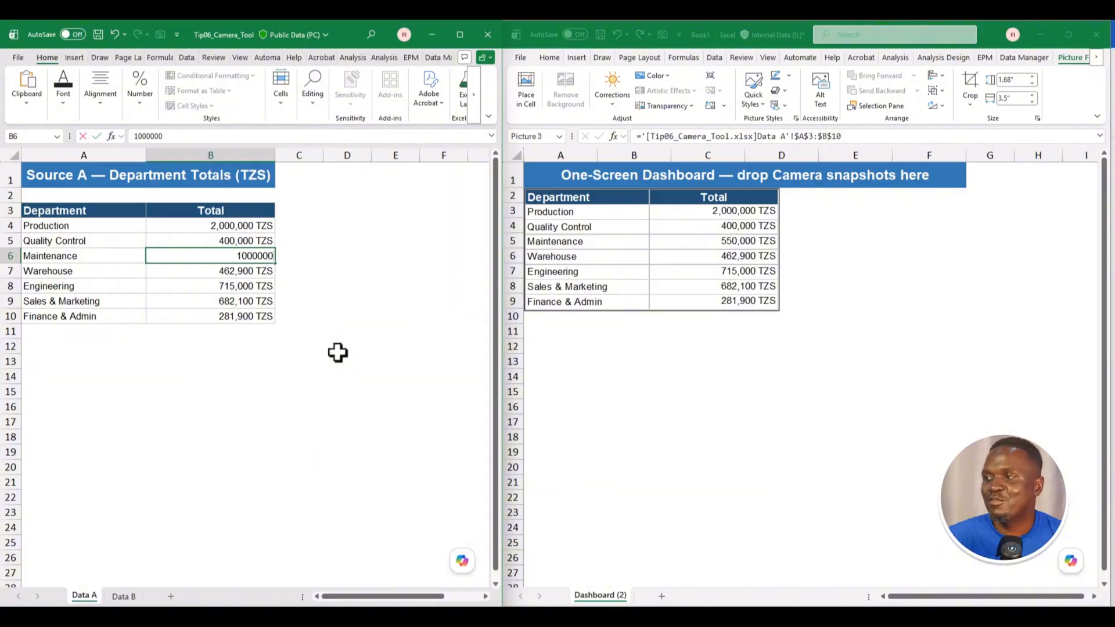
key(Return)
- Enlarge the dashboard snapshot, then narrow it to end near column E
click(770, 257)
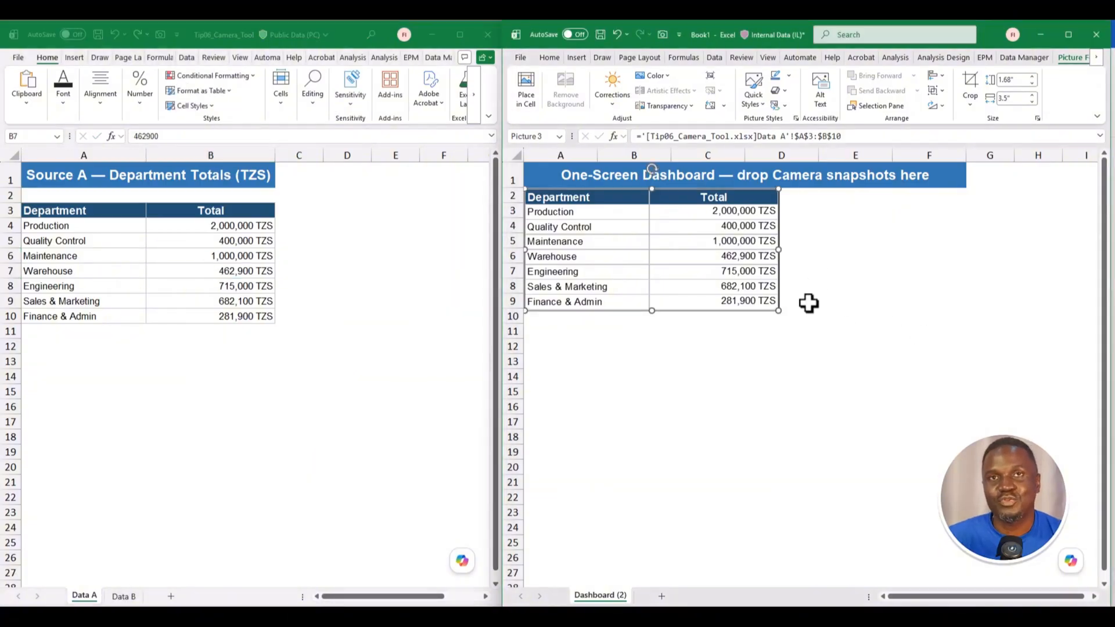
drag(778, 312, 889, 363)
drag(706, 363, 706, 337)
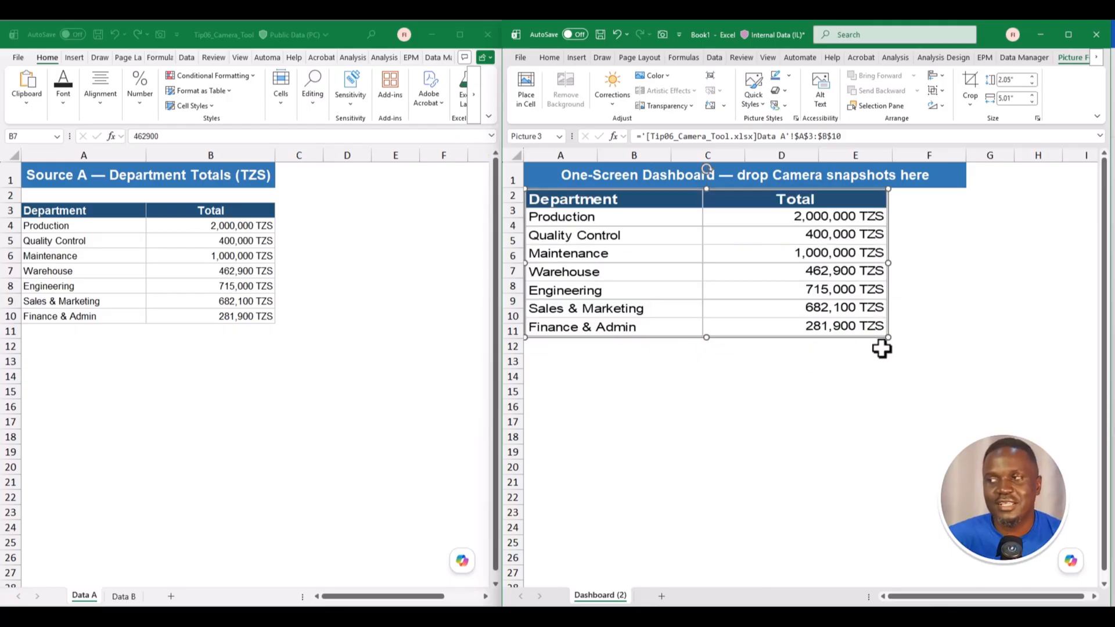
drag(887, 336, 909, 347)
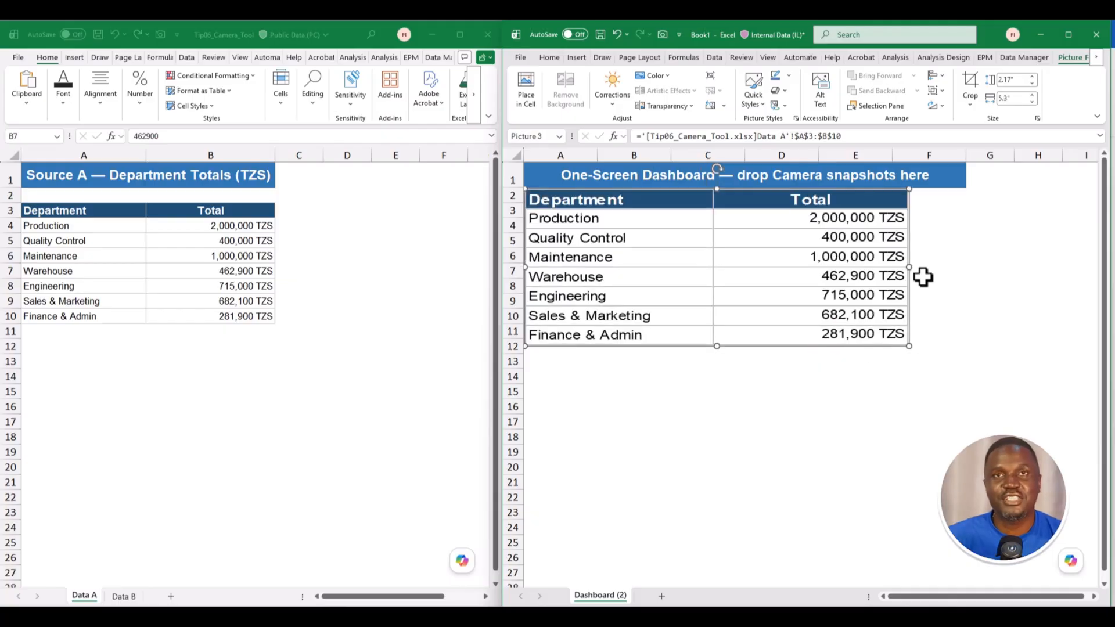
drag(909, 268, 832, 269)
- Camera-snapshot Data B's monthly output table A3:B9 onto the Dashboard below the first picture
click(123, 597)
drag(39, 210, 228, 301)
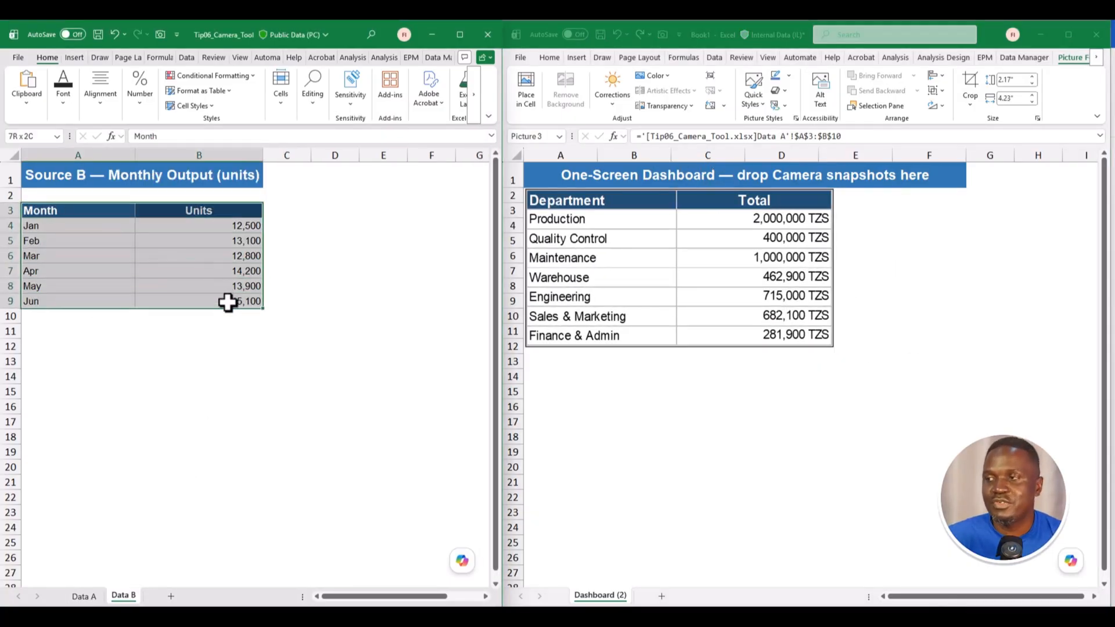
click(162, 36)
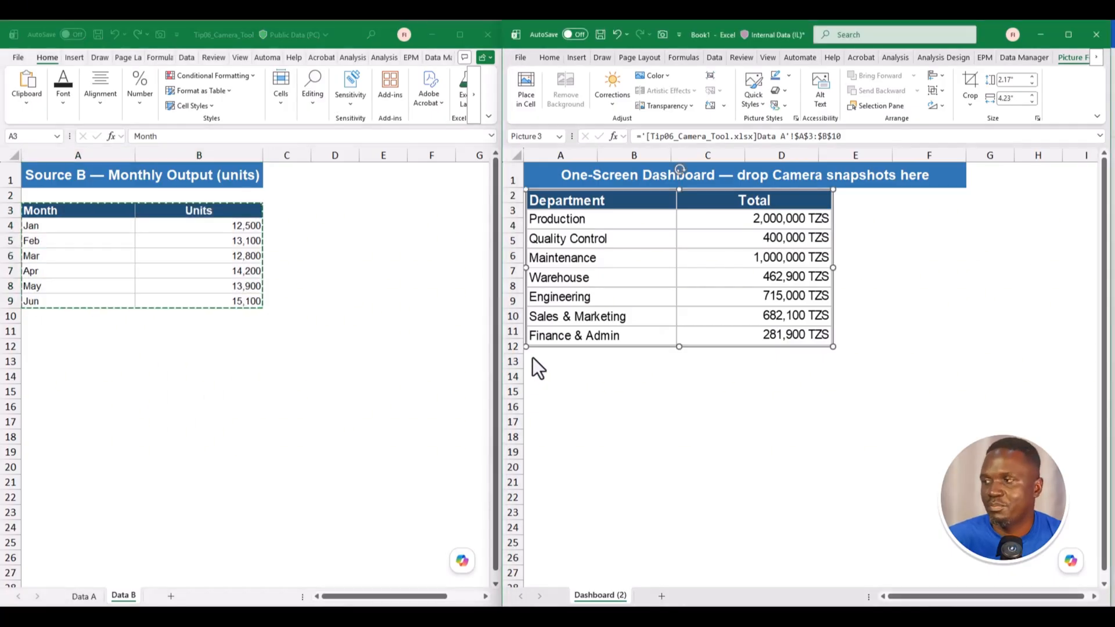
drag(531, 358, 833, 464)
click(895, 378)
click(808, 388)
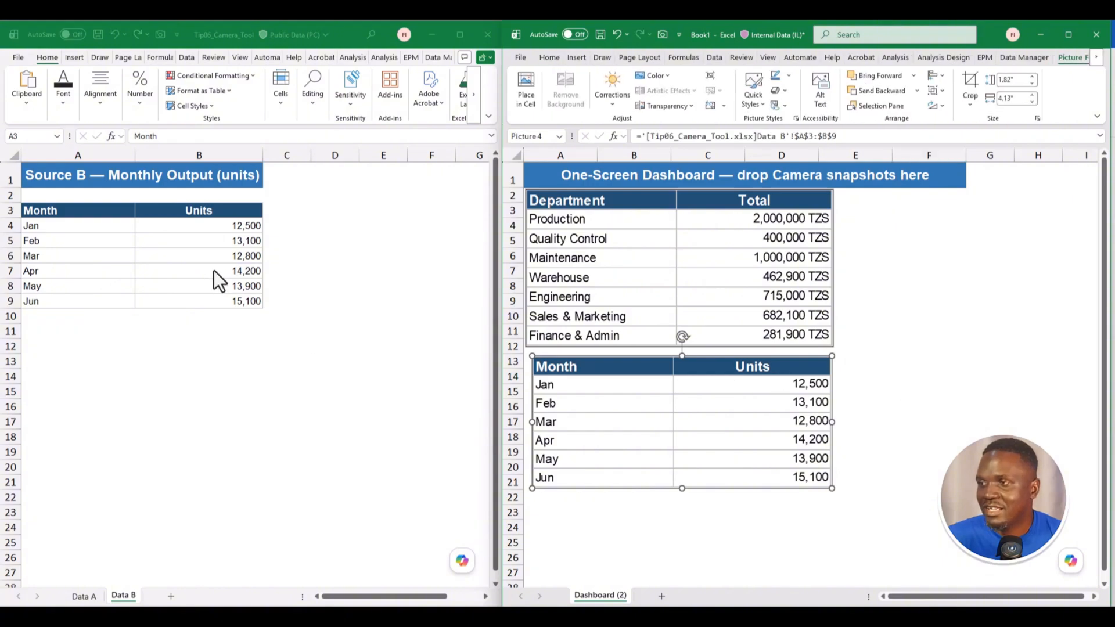
- Change Data B's January units to 10,000 and June units to 20,000
click(219, 229)
text(1)
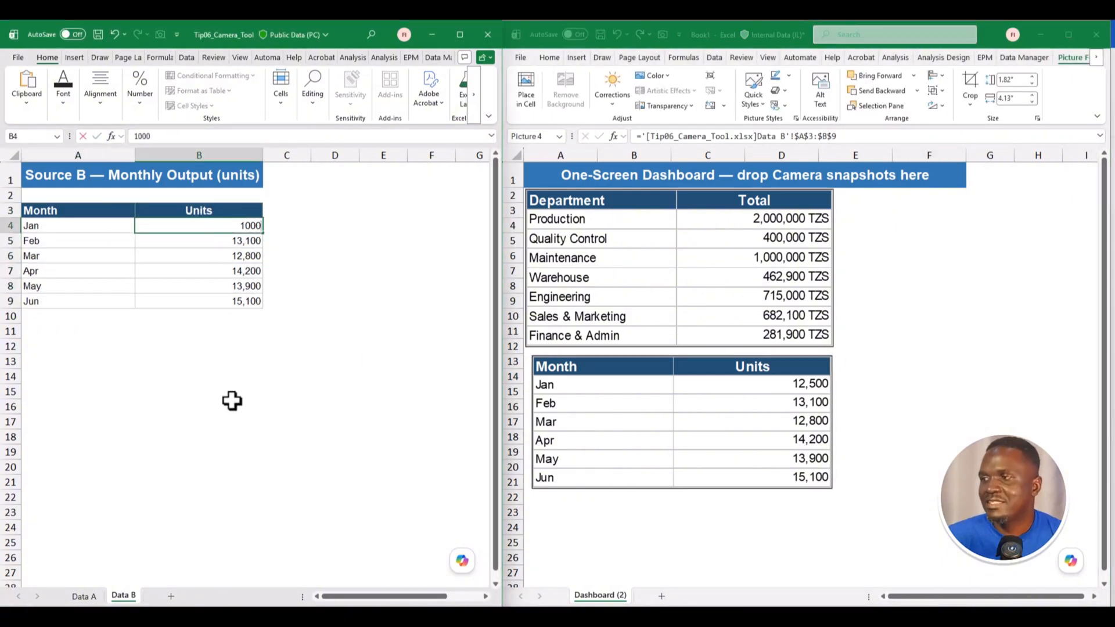
text(0,000)
key(Return)
key(Down)
key(Down)
key(Down)
key(Down)
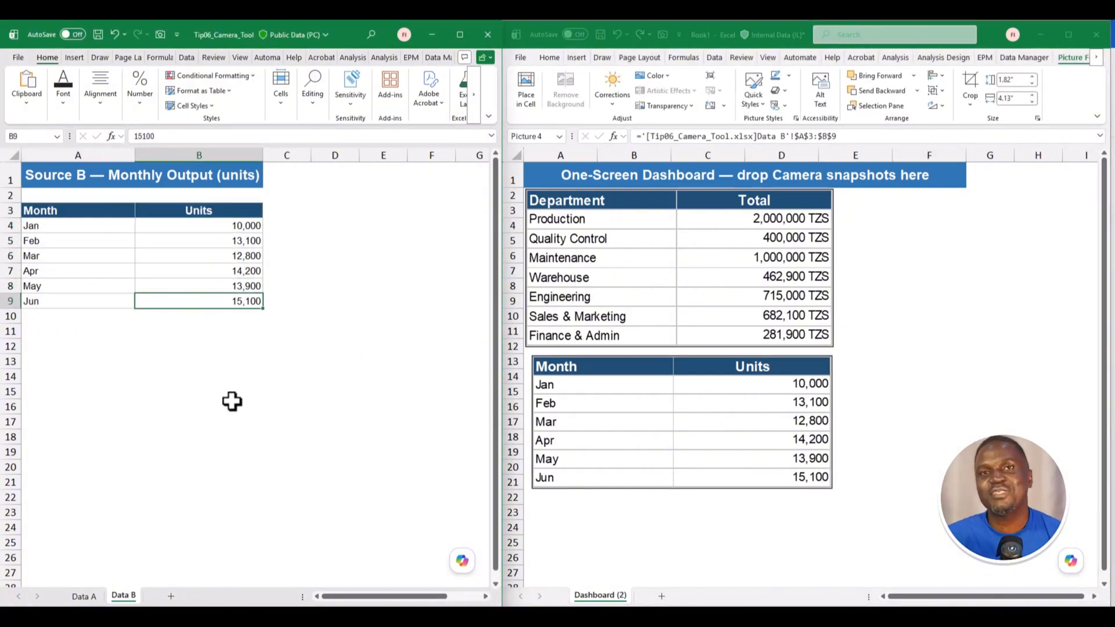
text(200)
key(Return)
key(Up)
key(Up)
key(Up)
key(Up)
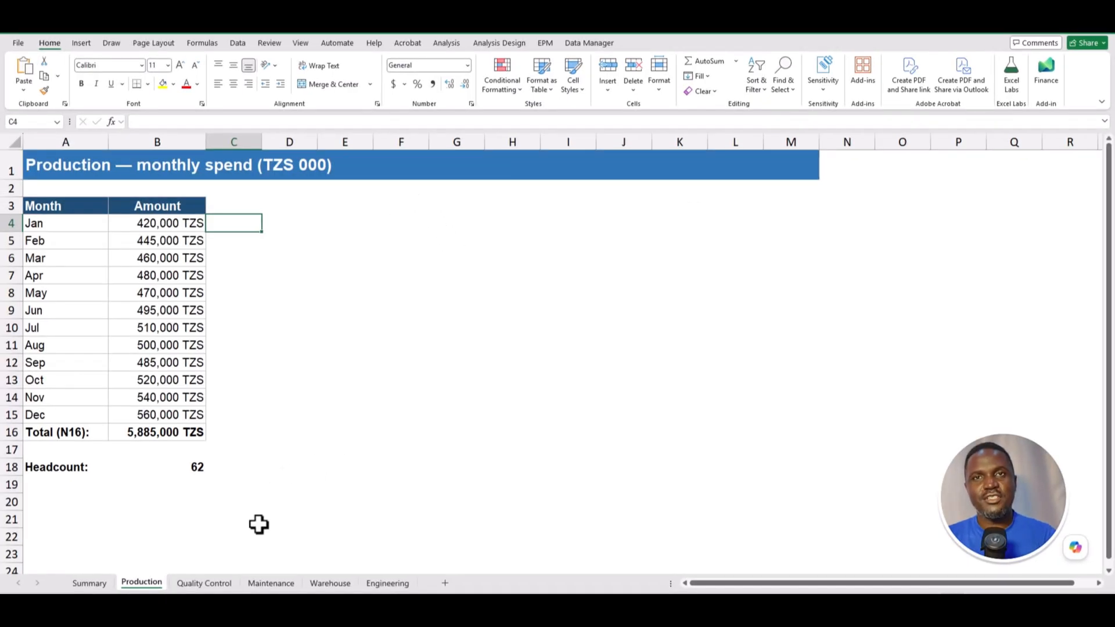
- Browse the department sheets and inspect the Summary's grand total and headcount formulas
click(215, 586)
click(258, 584)
click(327, 586)
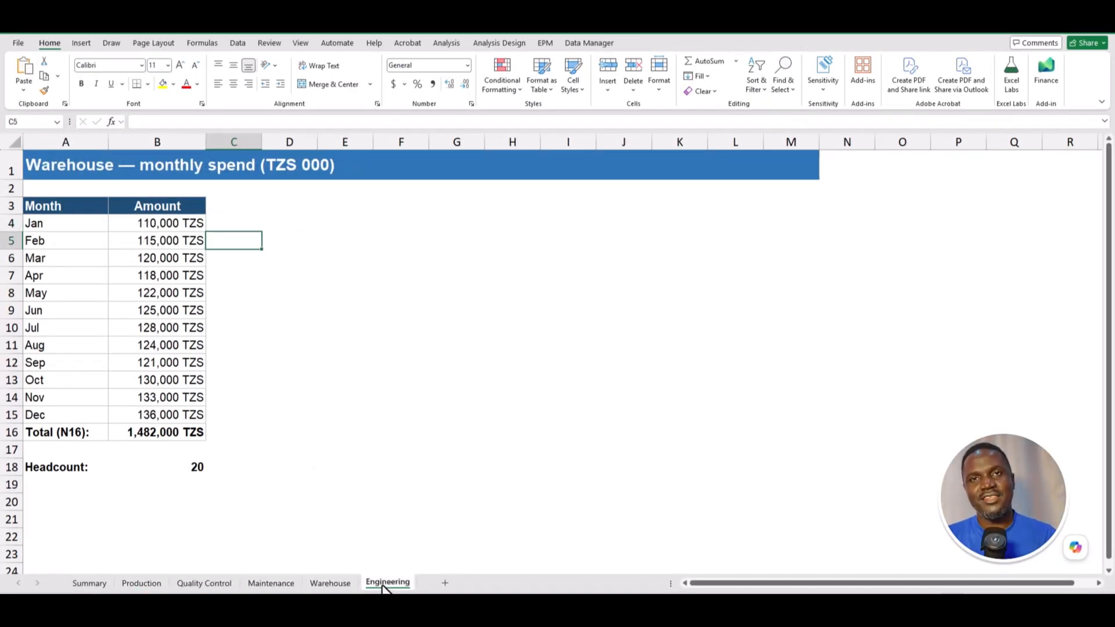
click(383, 585)
click(89, 583)
click(250, 207)
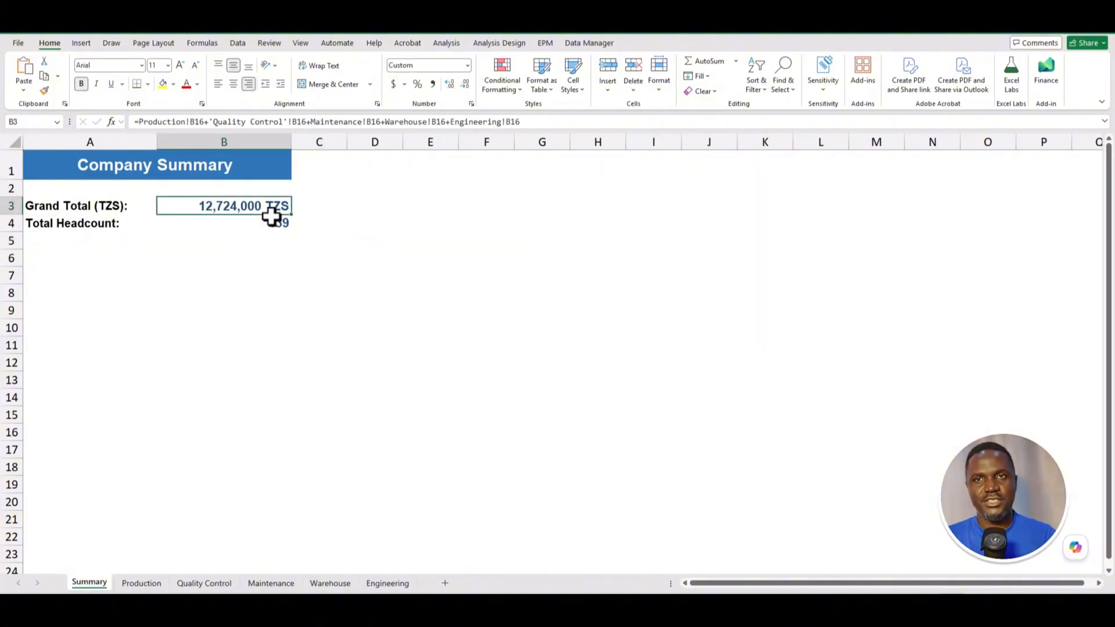
click(273, 223)
- Set Production's August spend to 100,000 TZS and check the Summary totals
click(155, 586)
click(162, 345)
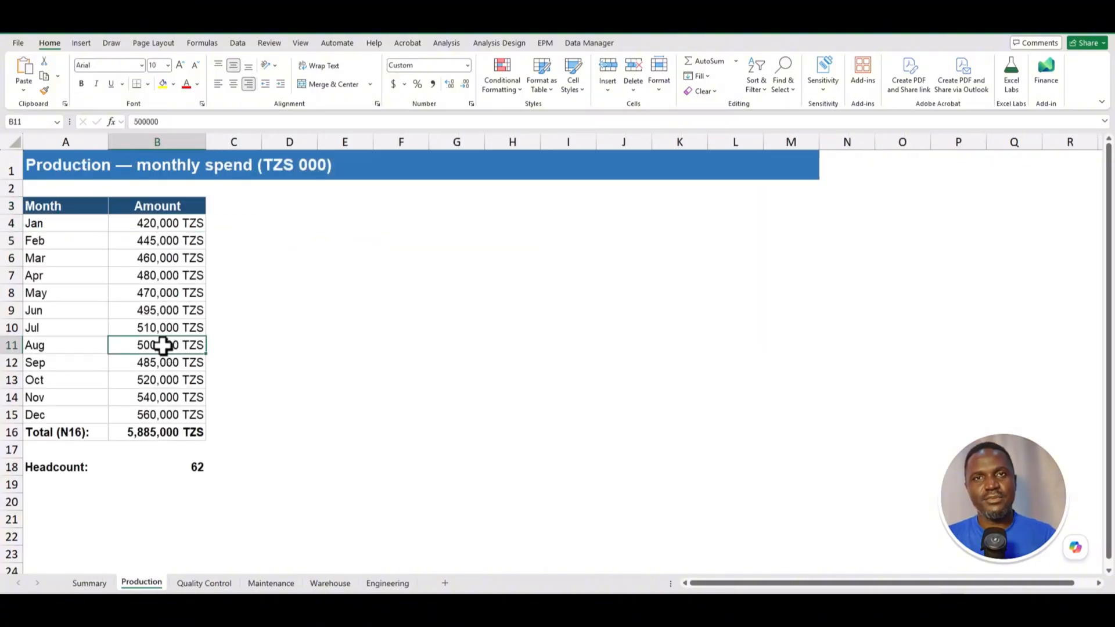
text(1)
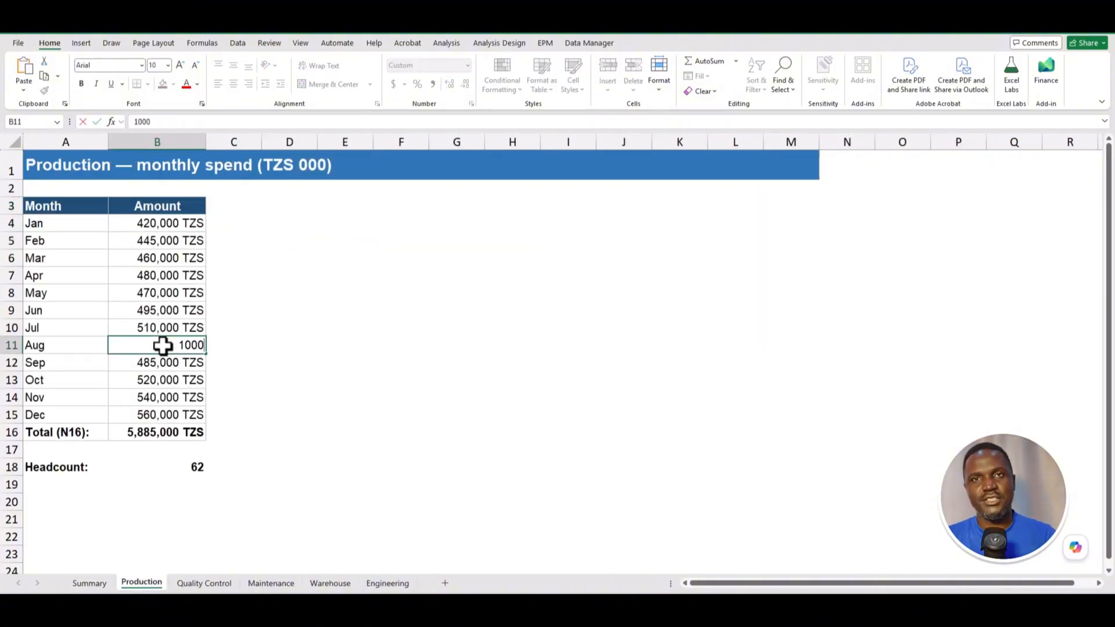
key(Return)
click(88, 582)
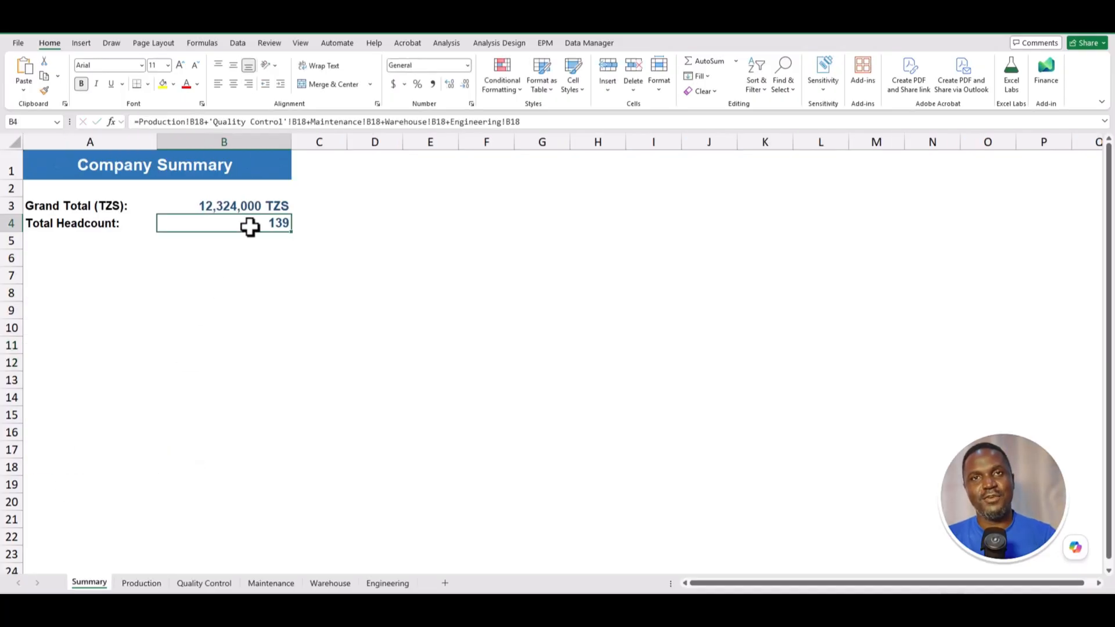
click(249, 208)
- Enter 150,000 as the Maintenance sheet's January spend
click(271, 583)
click(156, 226)
text(150000)
key(Return)
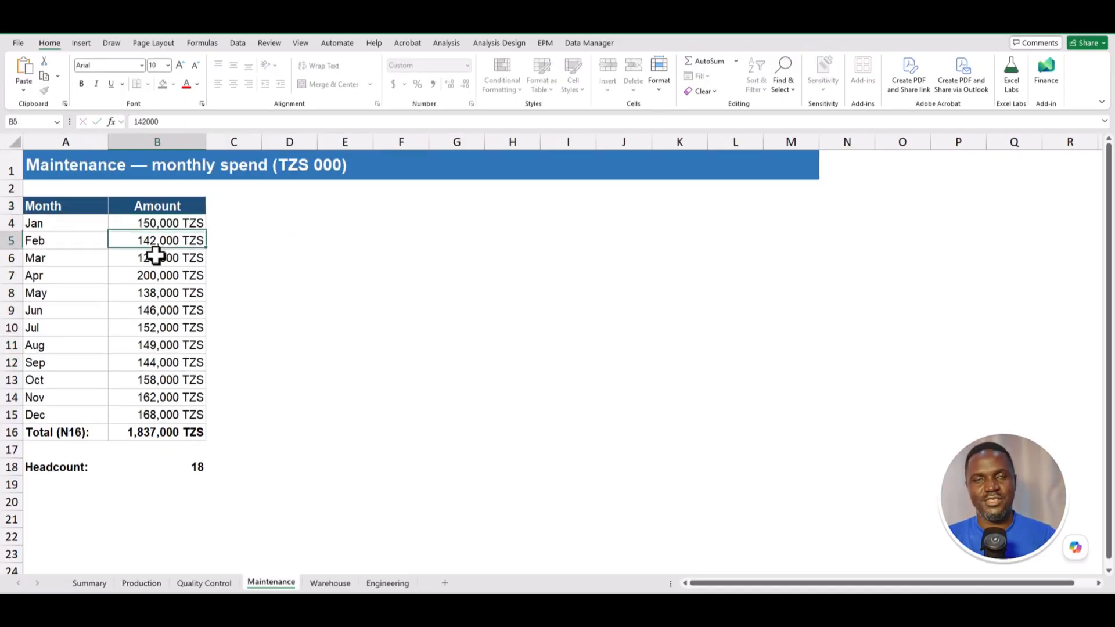
text(20000)
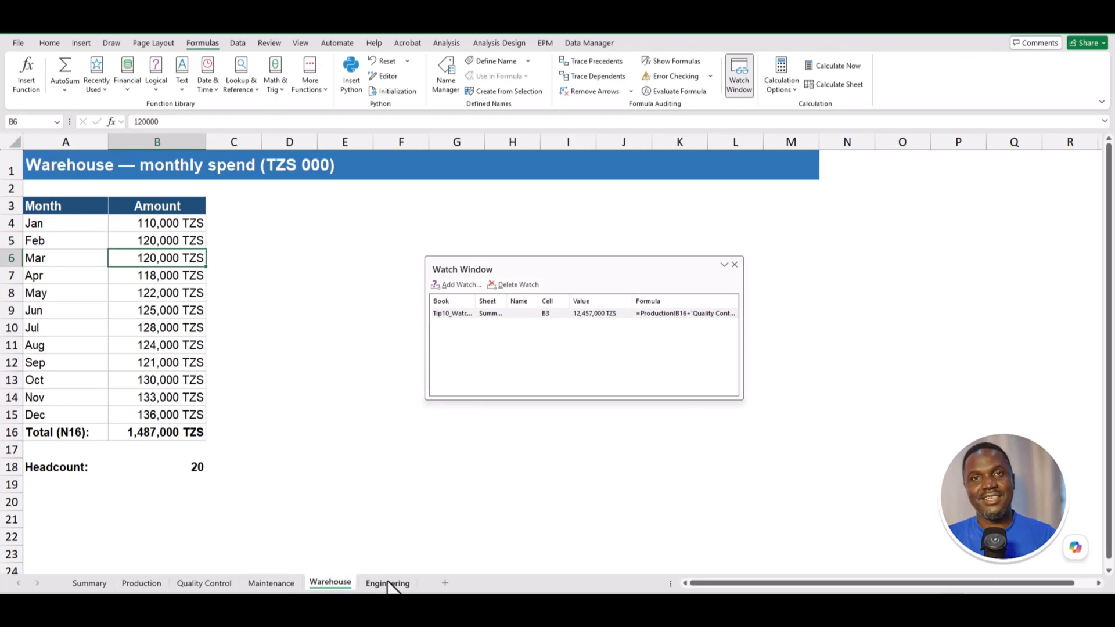
- Enter 50,000 in Production's January cell, then return to the Company Summary's Formulas ribbon
click(387, 583)
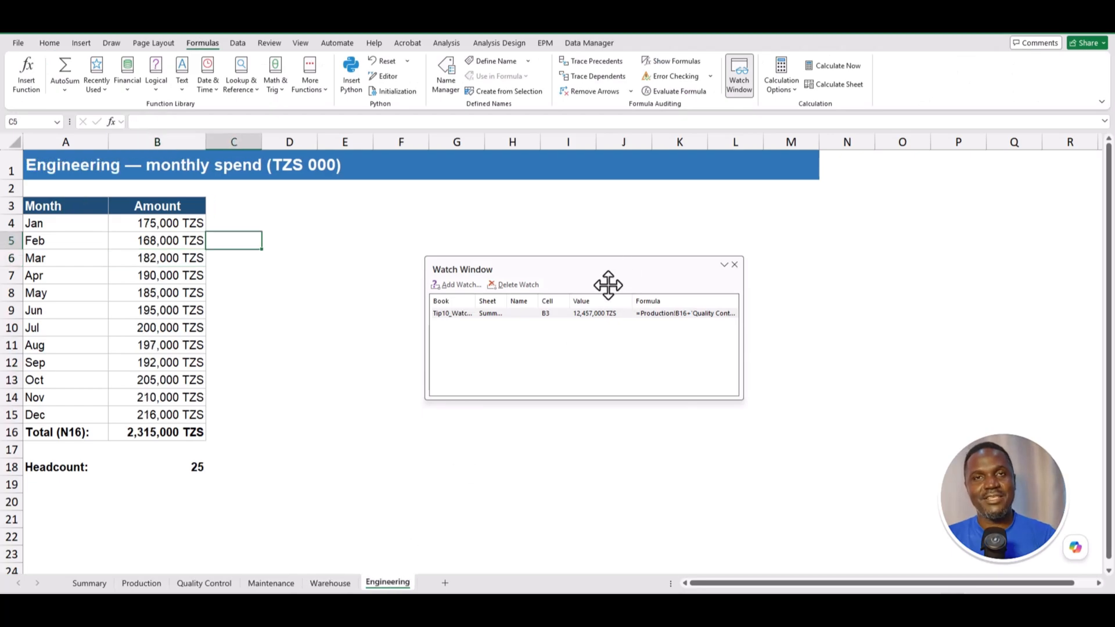
click(144, 582)
click(137, 222)
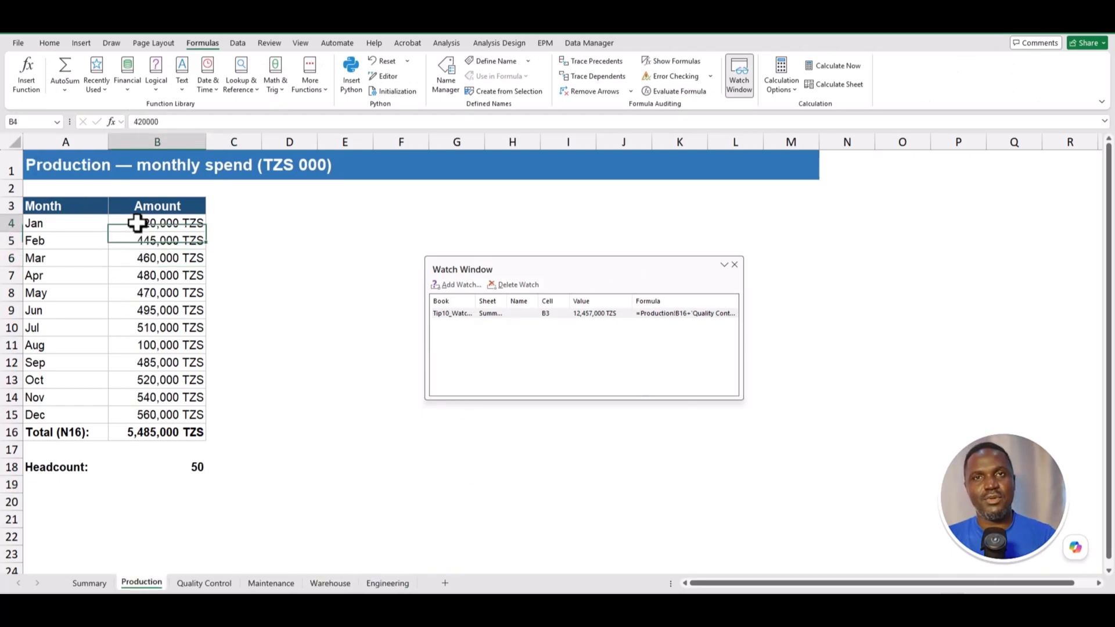
text(50000)
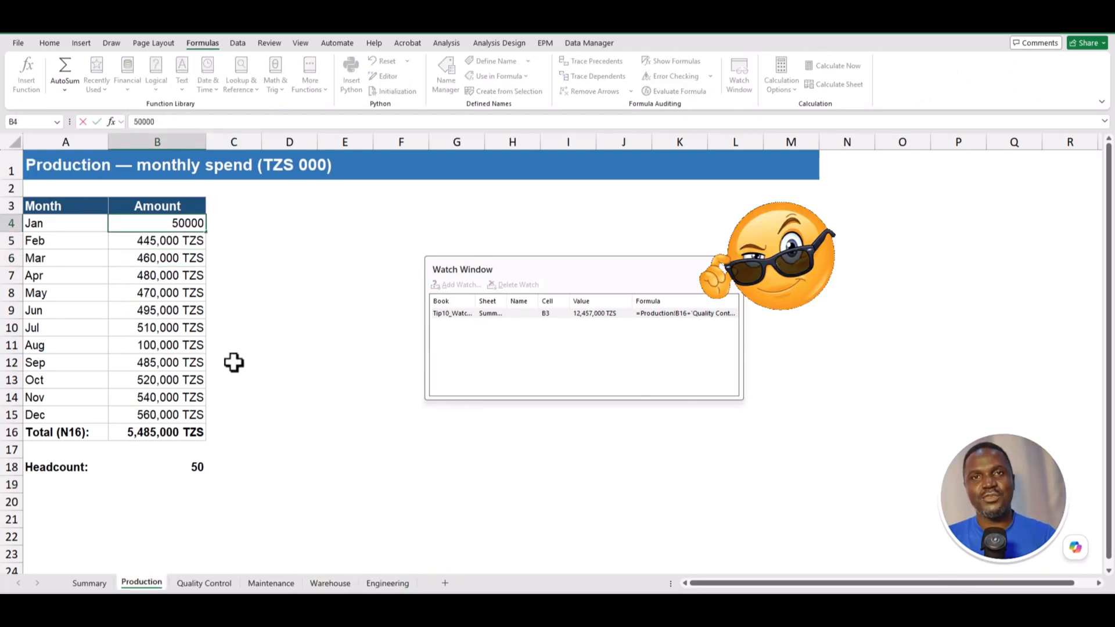
key(Return)
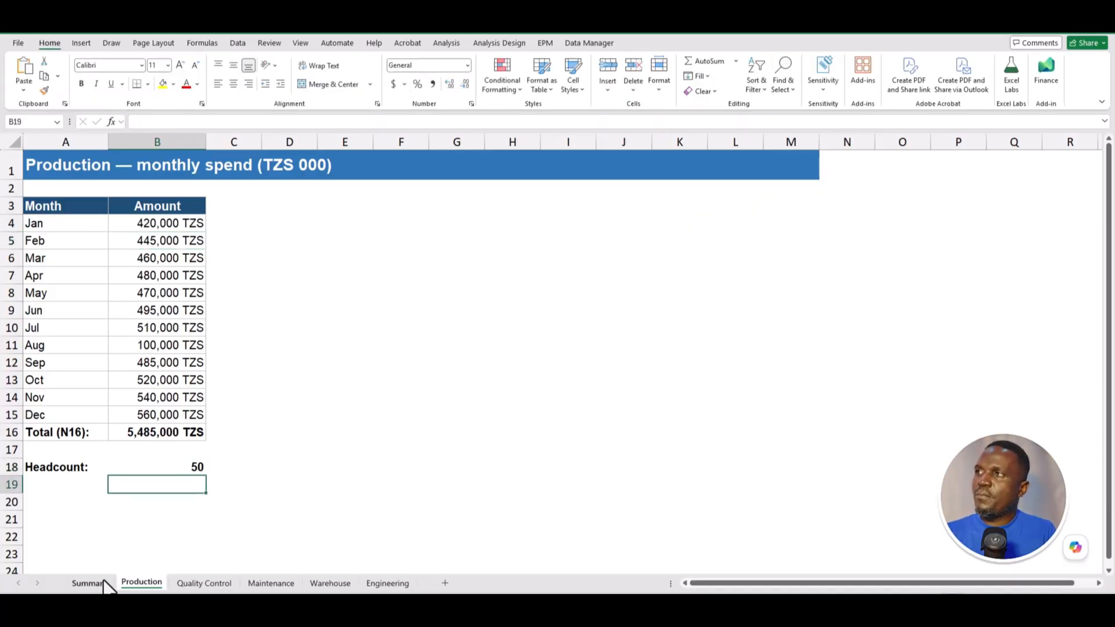
click(104, 583)
click(216, 44)
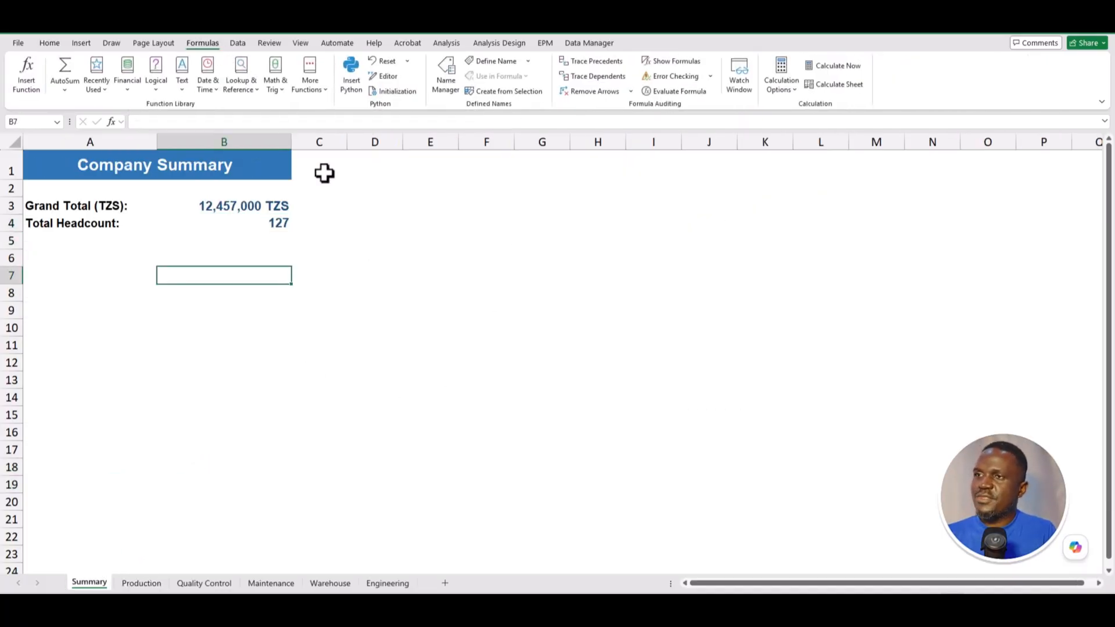
- Add Summary B3's 12,457,000 TZS grand total to the Watch Window, then show Production
click(738, 72)
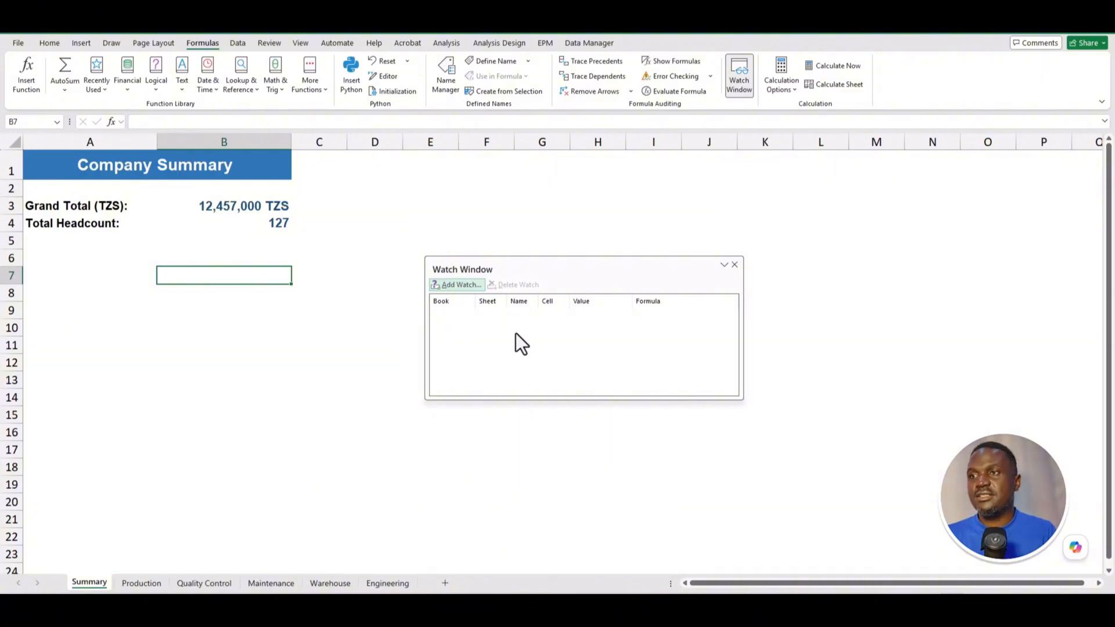
click(454, 287)
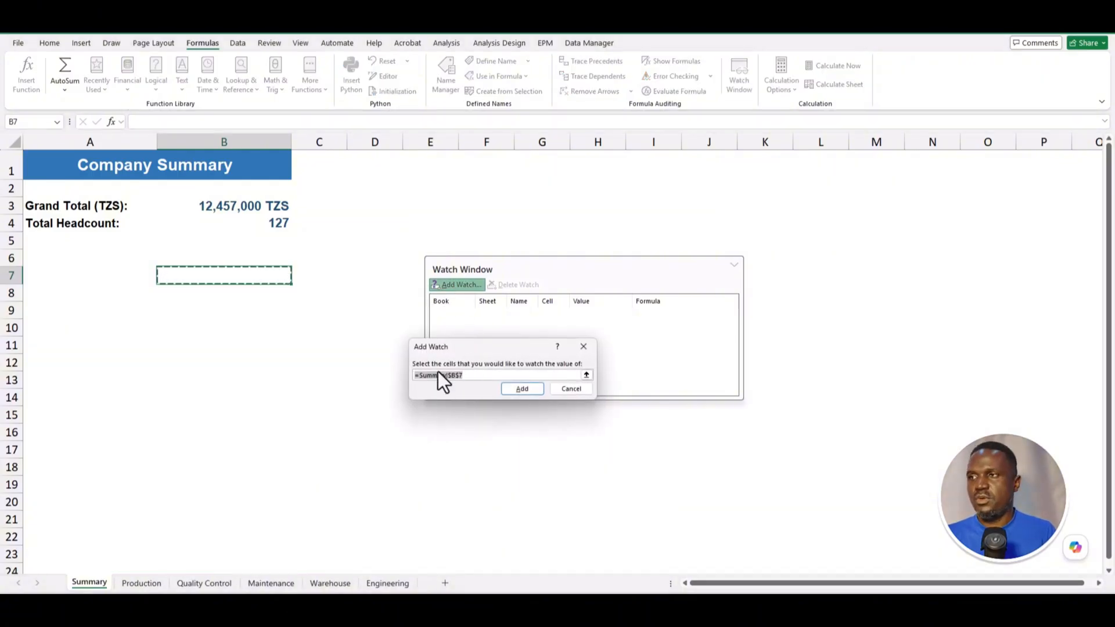
click(228, 207)
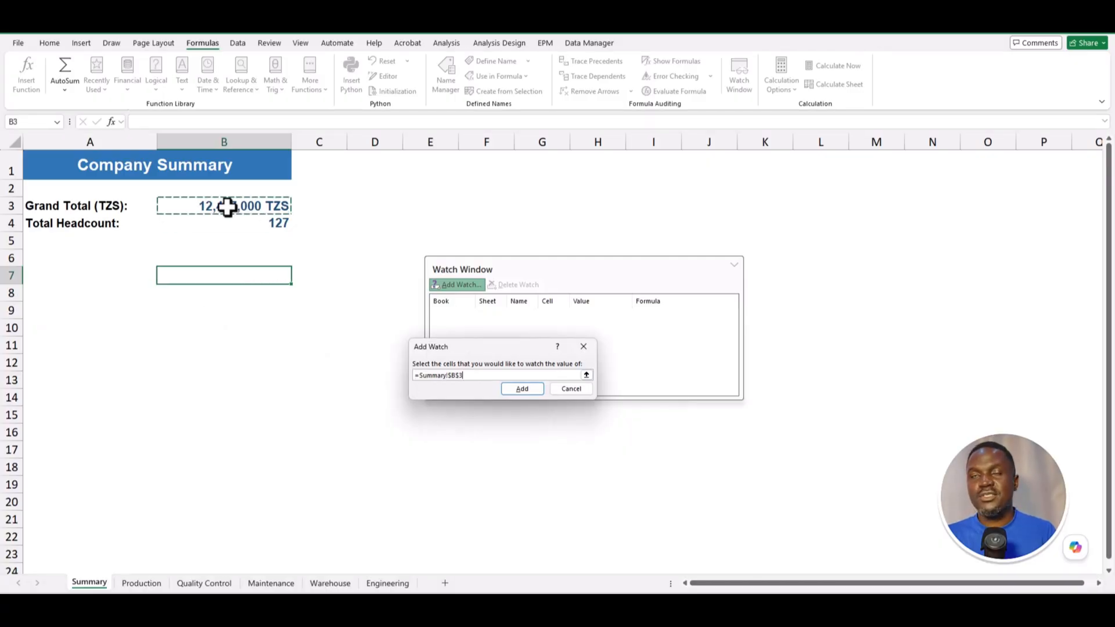
click(520, 390)
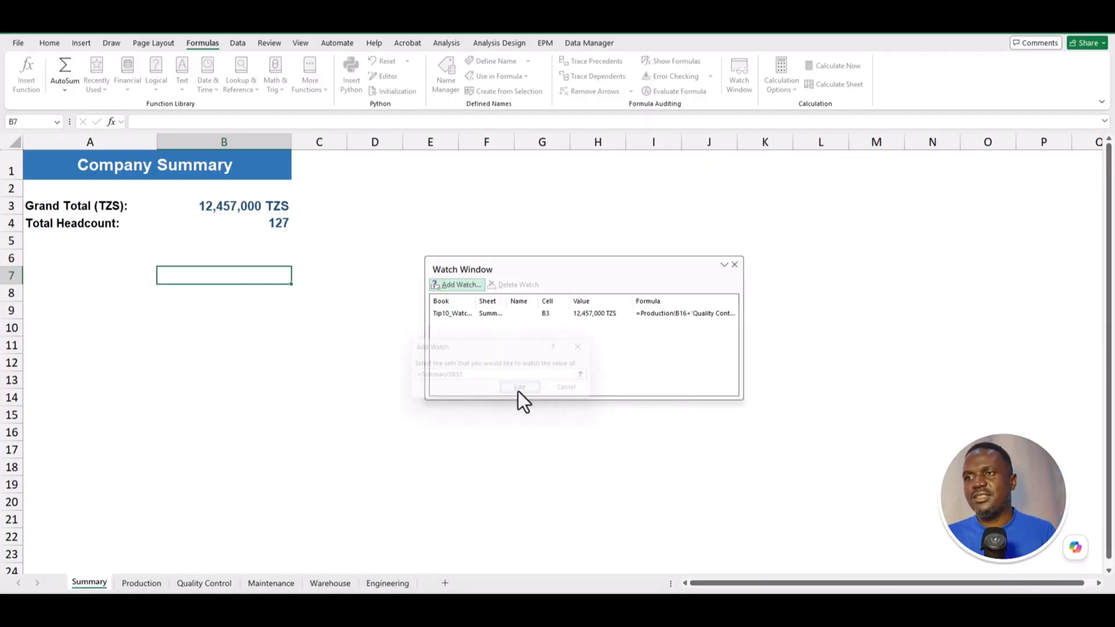
click(590, 315)
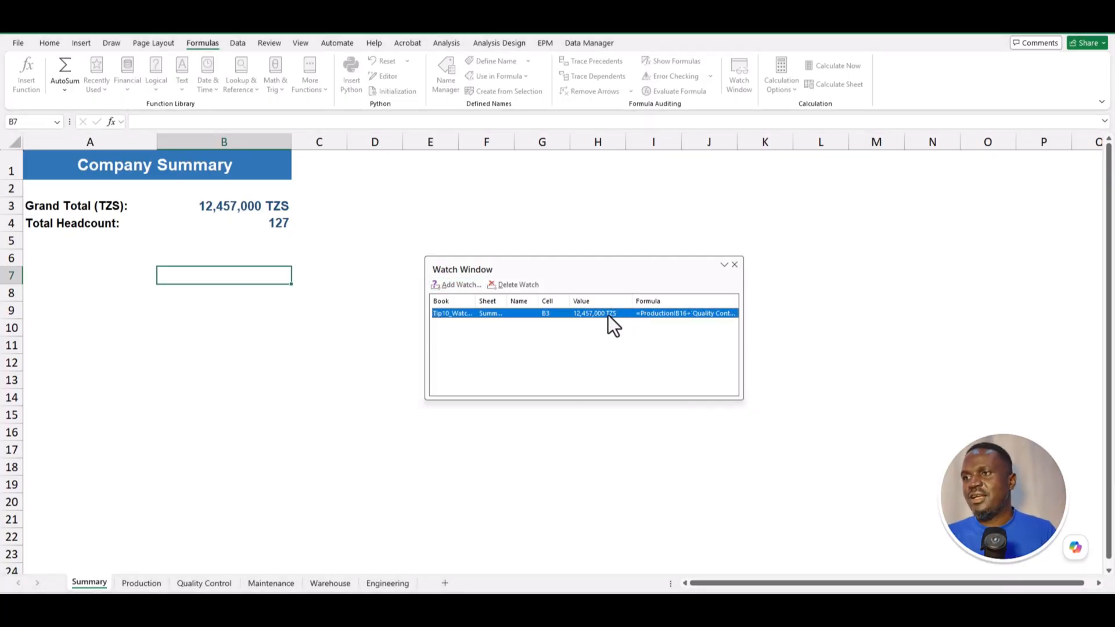
click(155, 581)
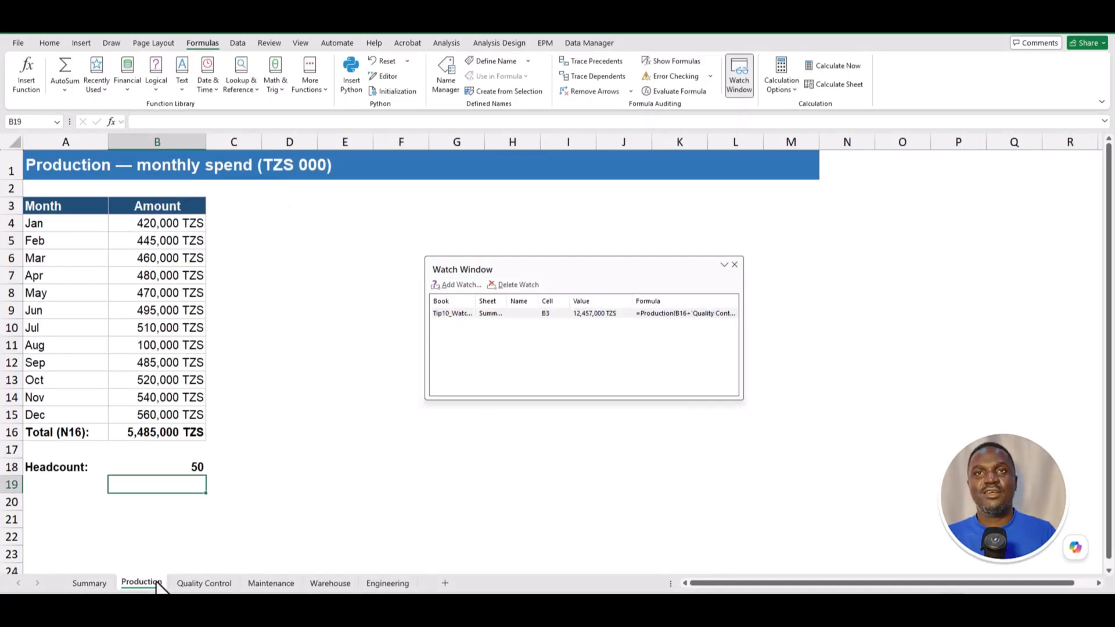
- Browse the department sheets and set Production's January and March amounts to 500,000 TZS
click(206, 583)
click(277, 582)
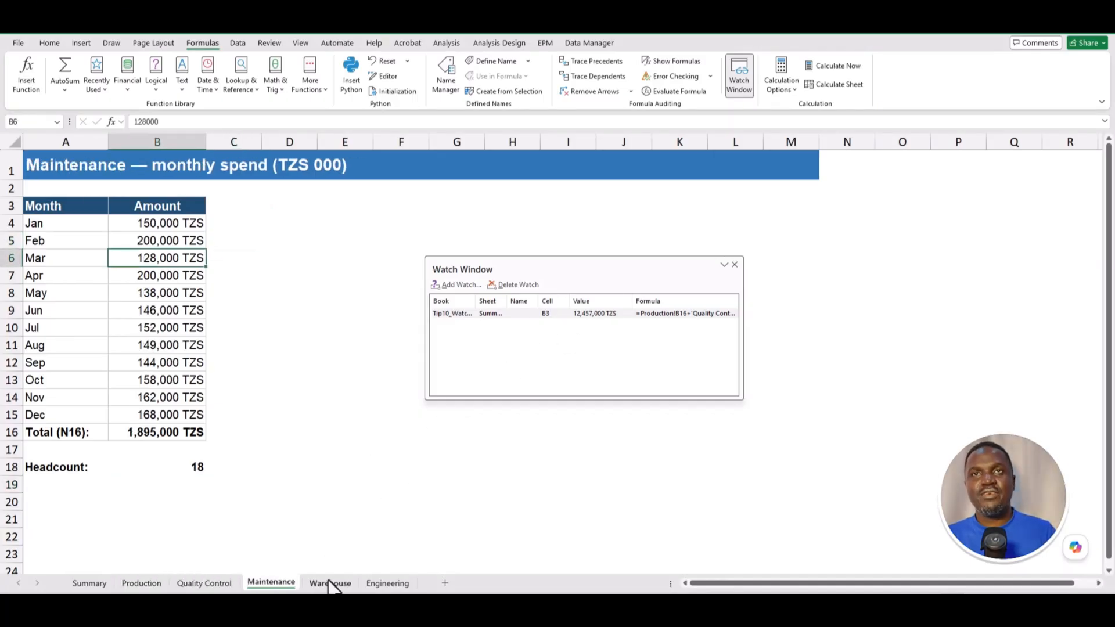
click(330, 583)
click(387, 583)
click(148, 578)
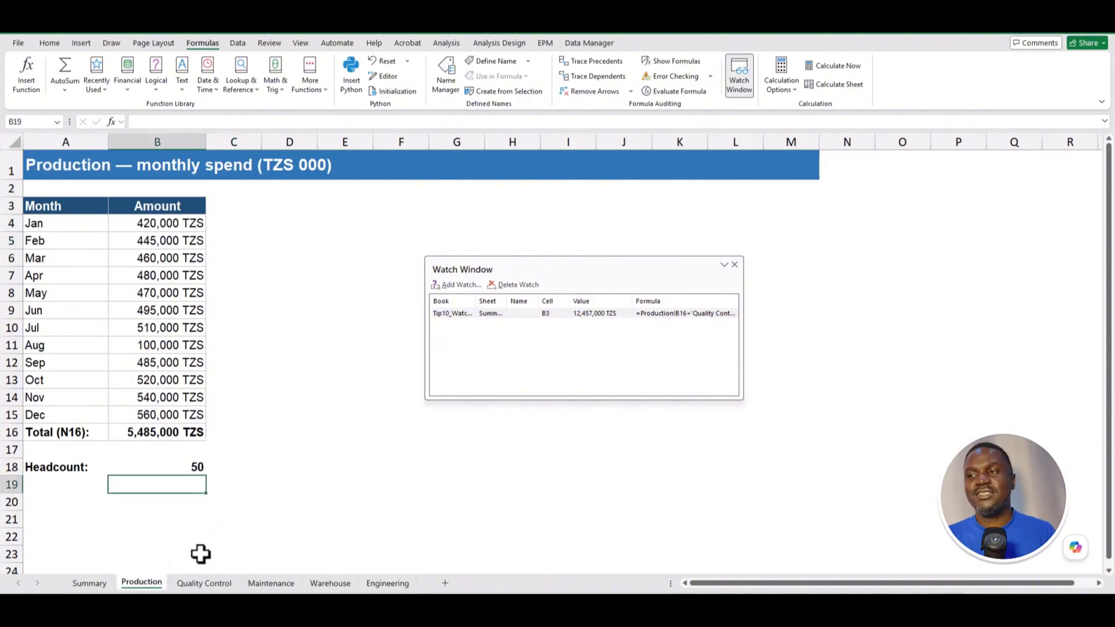
click(131, 275)
click(137, 222)
text(5)
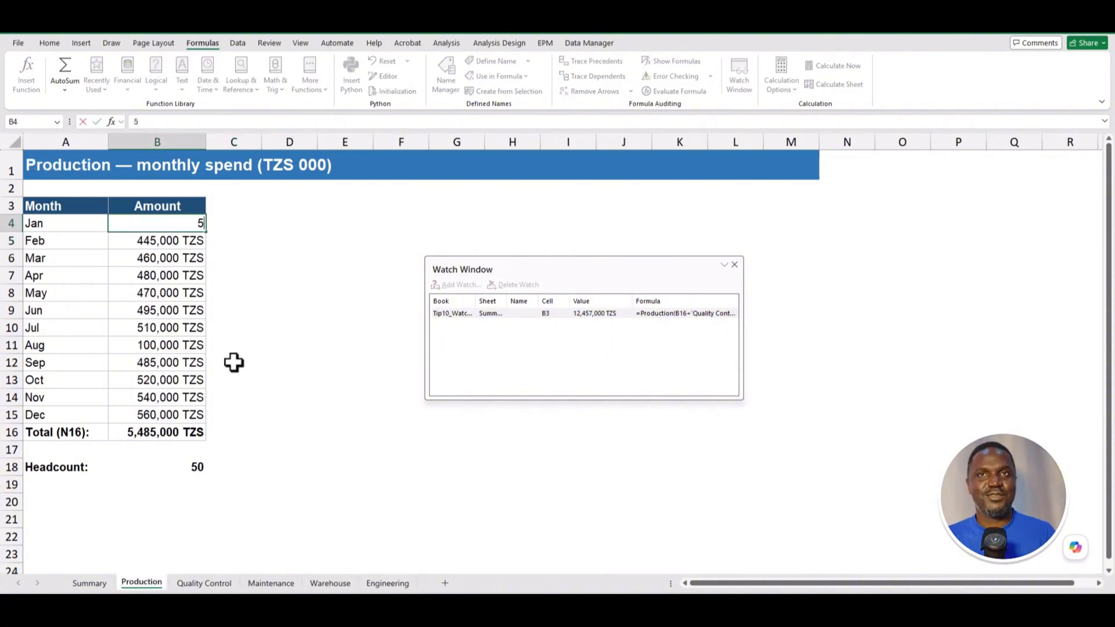
text(00,000)
key(Return)
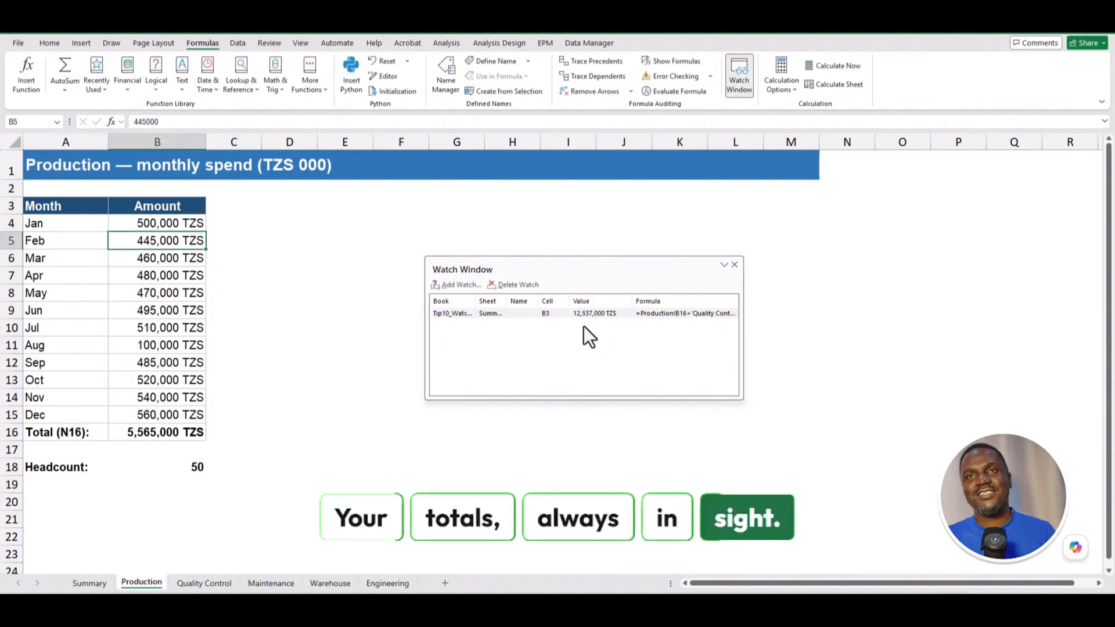
click(139, 256)
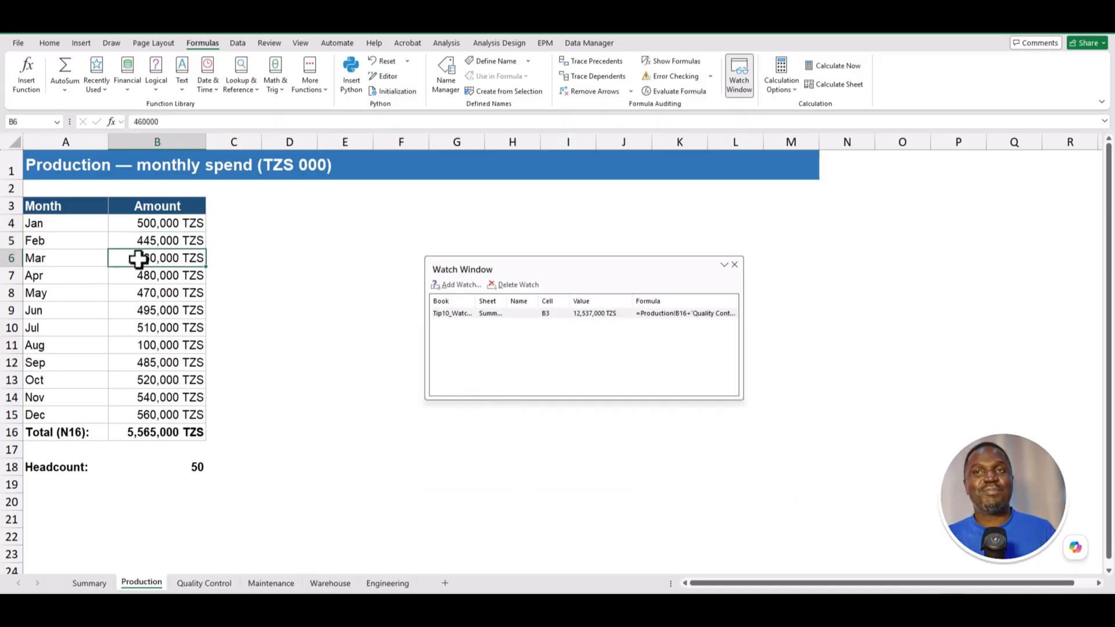
text(500000)
key(Return)
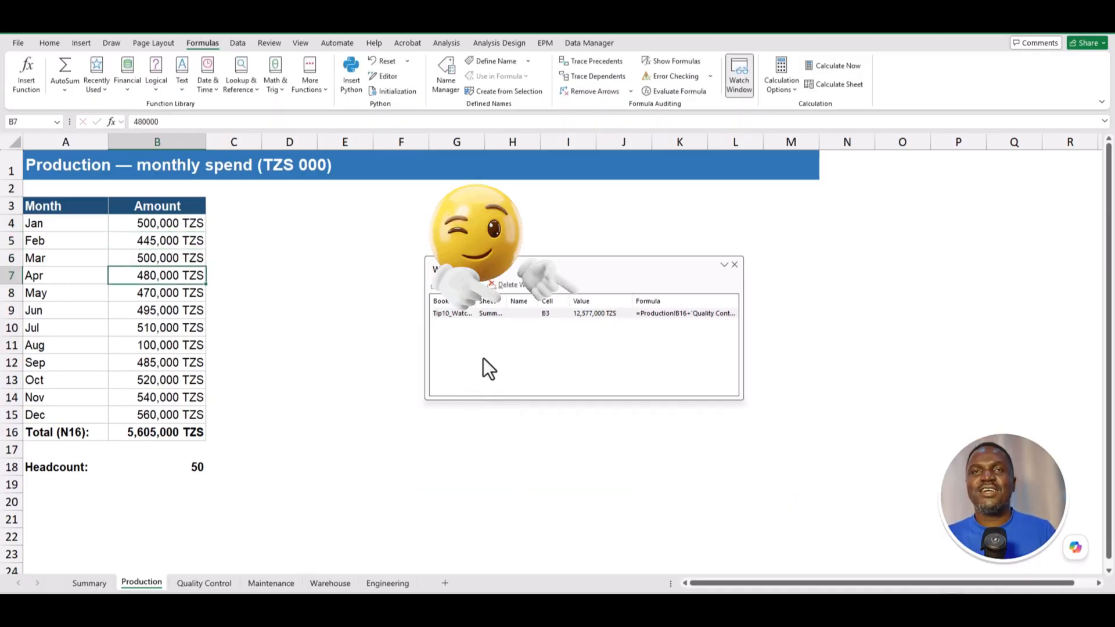
- Set Quality Control's May amount in B8 to 150,000 TZS
click(204, 582)
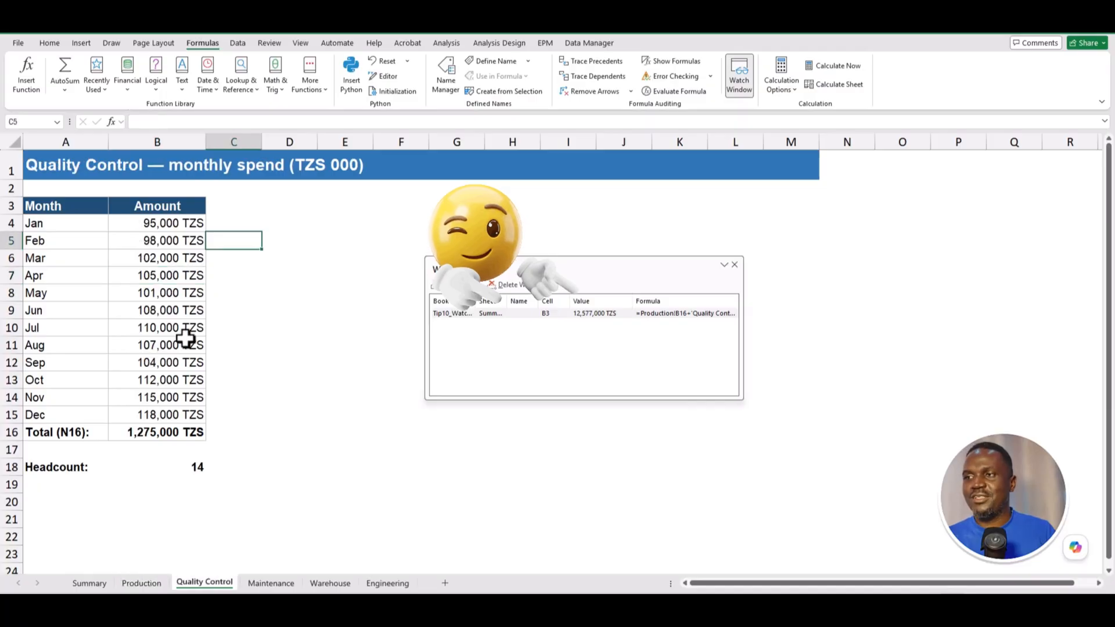
click(166, 291)
text(150000)
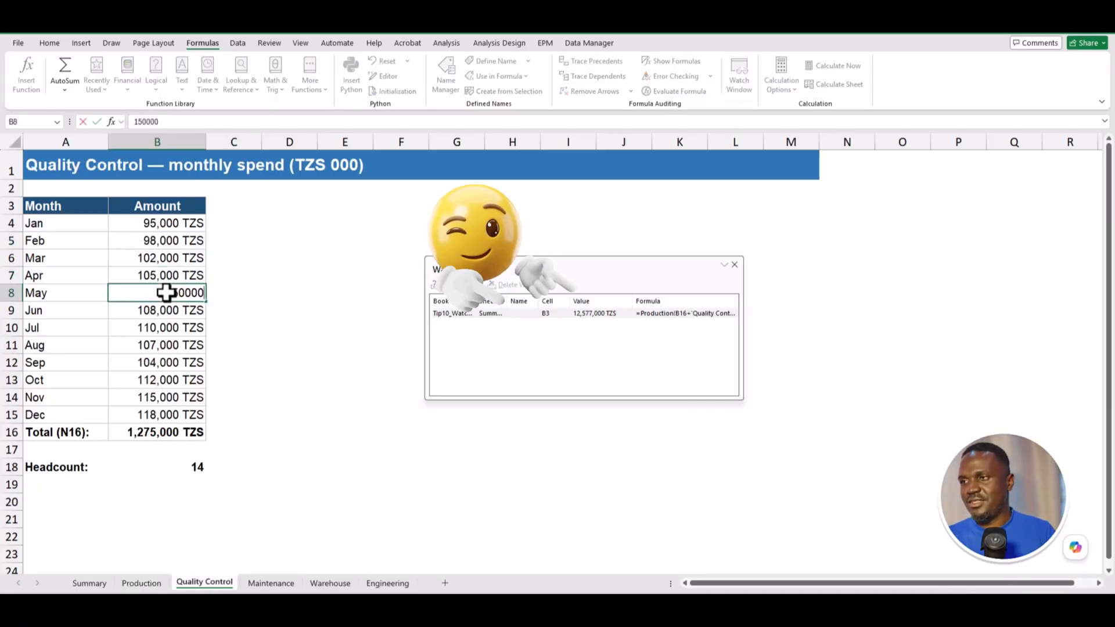
key(Return)
click(166, 224)
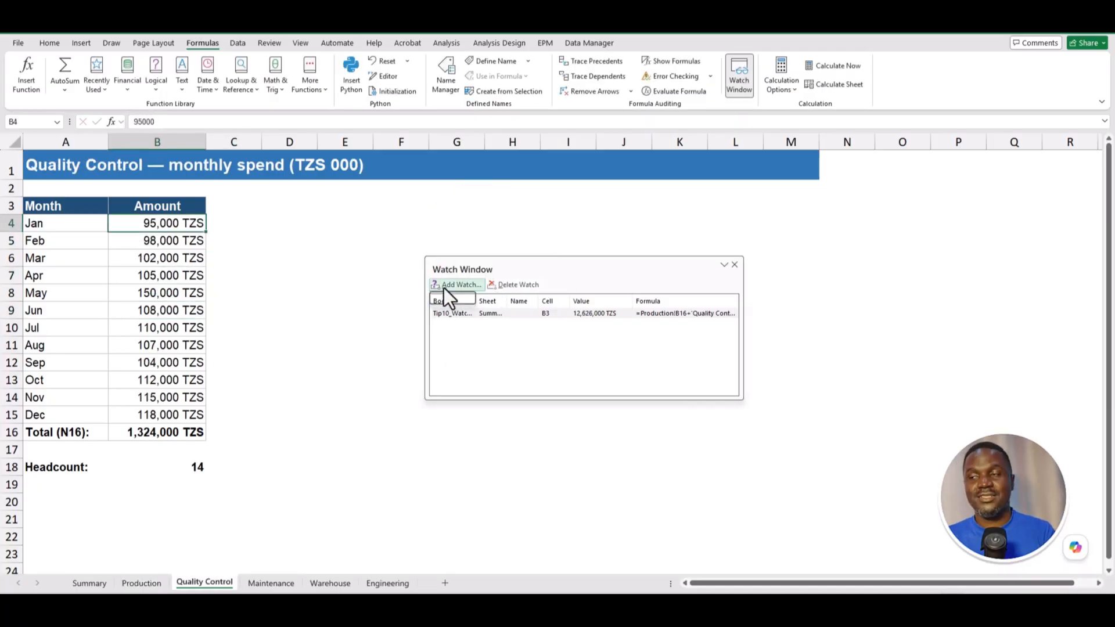
- Add the Summary!B4 headcount cell to the Watch Window
click(441, 285)
click(89, 583)
click(273, 224)
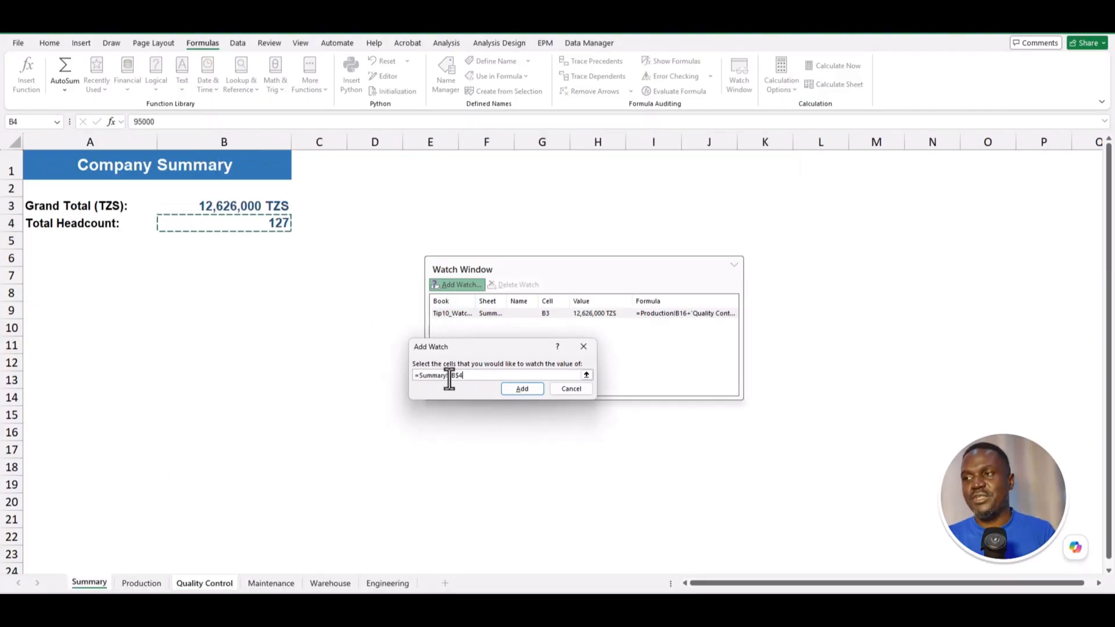
click(522, 388)
- Set the Quality Control and Maintenance headcounts in B18 to 20
click(185, 466)
text(2)
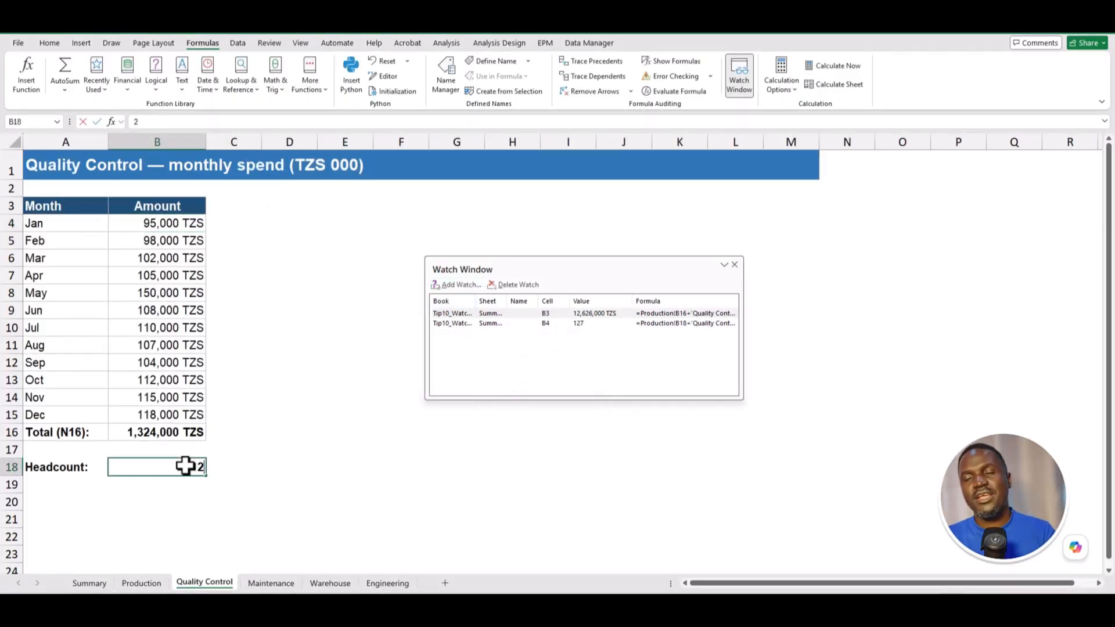
text(0)
key(Return)
click(271, 582)
click(186, 465)
text(20)
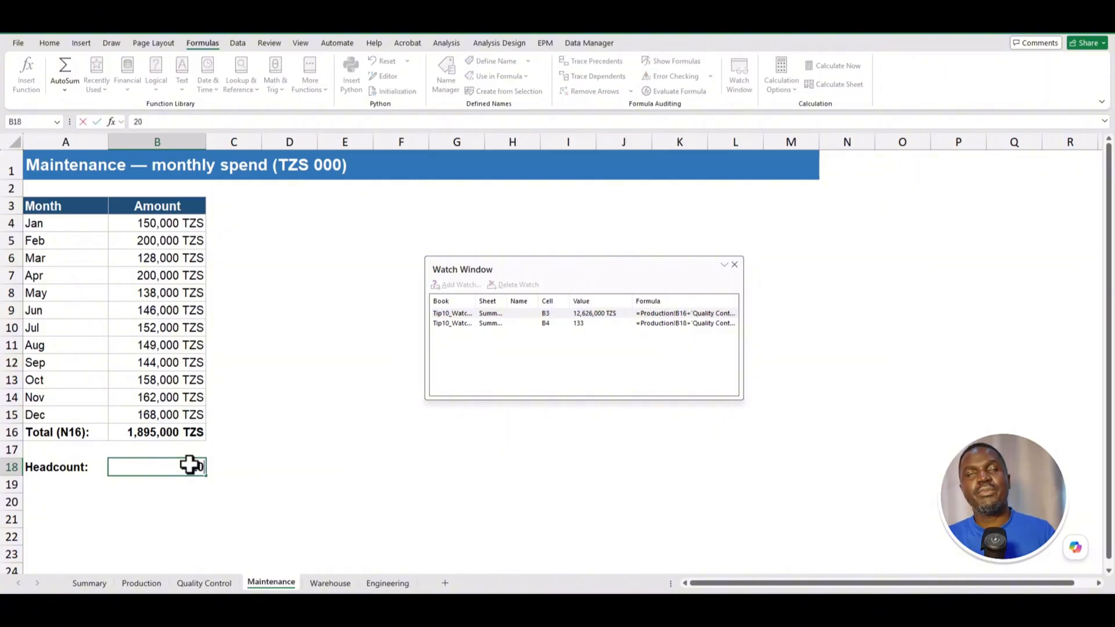
key(Return)
click(279, 437)
click(348, 465)
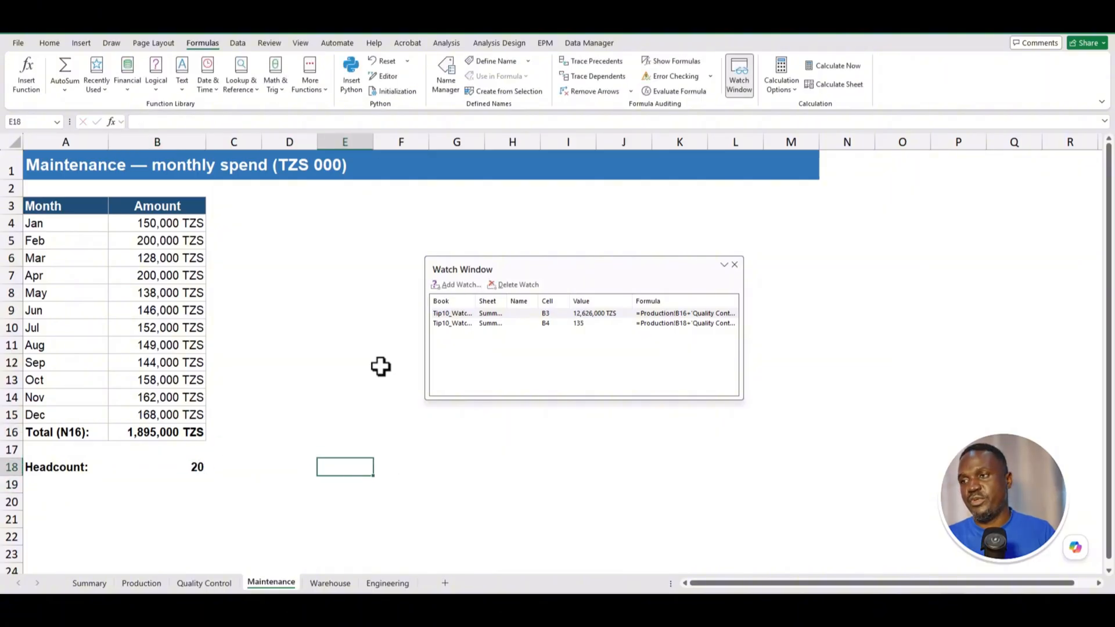
- Show the workbook Navigation pane from the View options
click(49, 43)
click(301, 45)
click(309, 74)
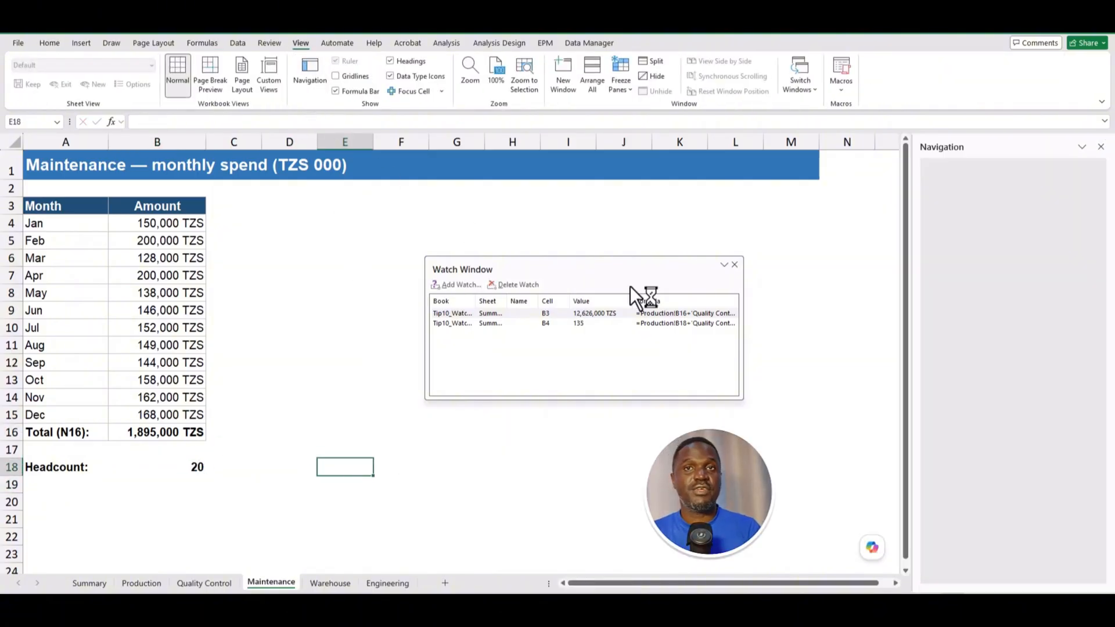
click(961, 226)
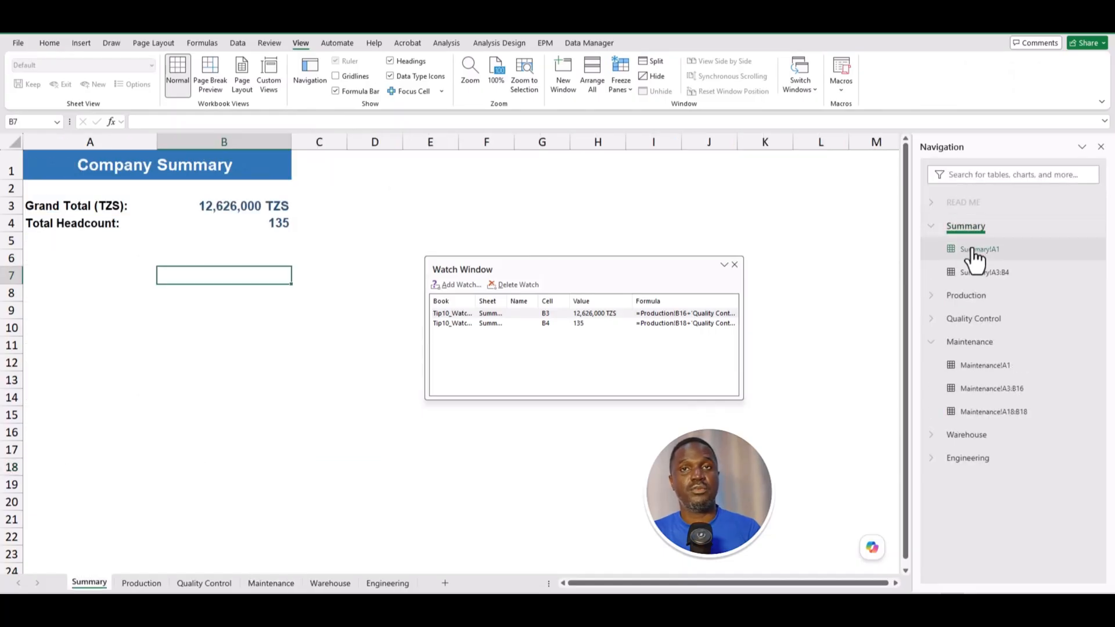
click(980, 250)
click(984, 272)
click(966, 297)
click(973, 412)
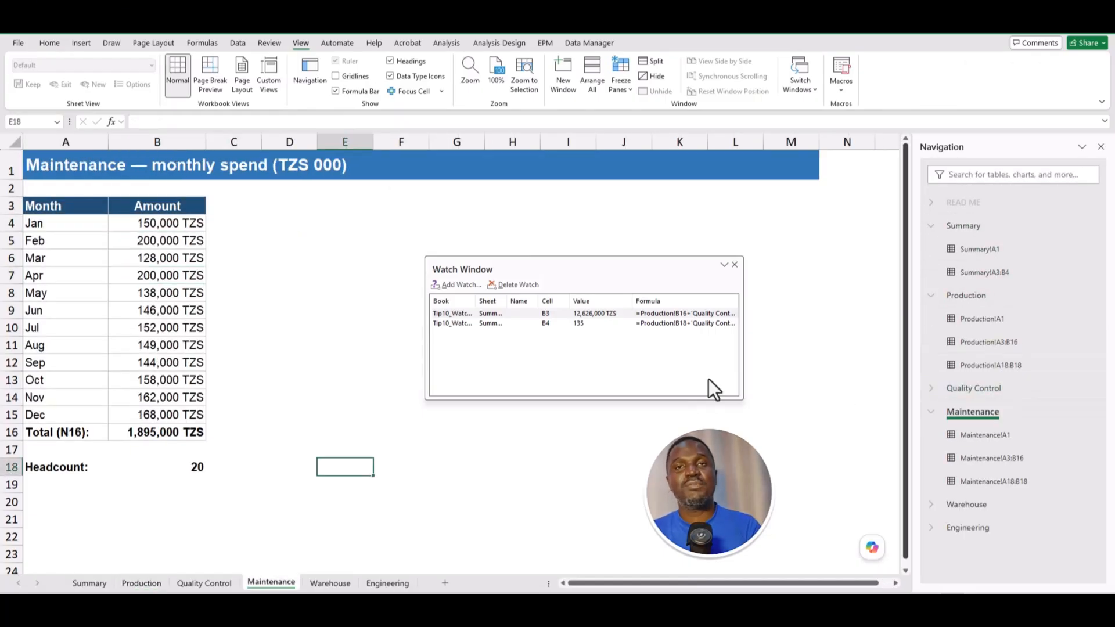
click(604, 313)
click(577, 323)
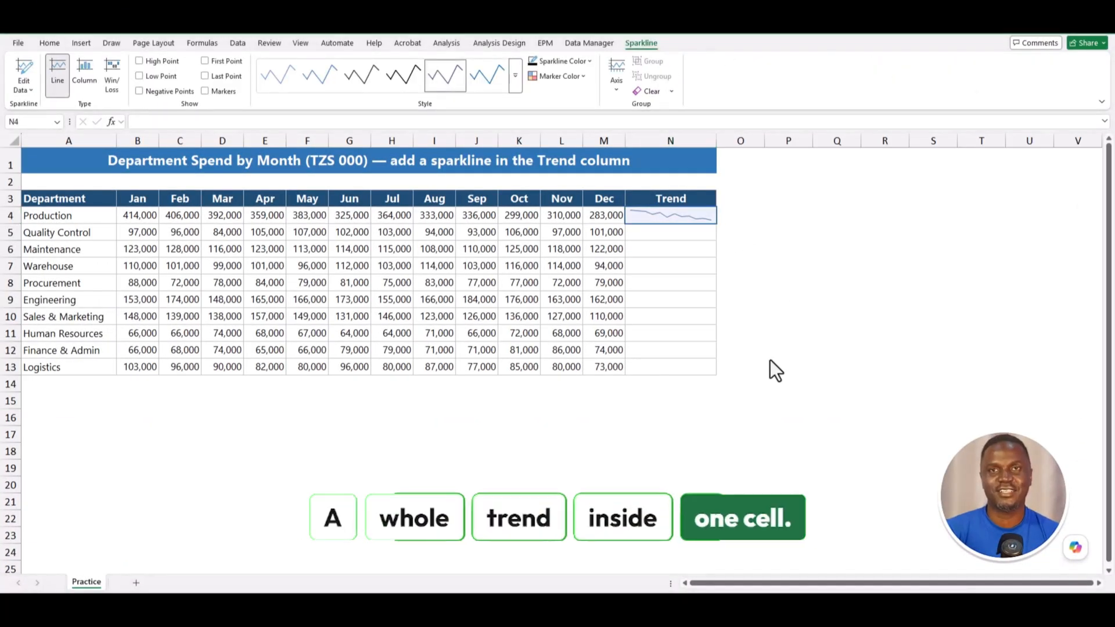
- Copy the N4 sparkline down the Trend column to N13
click(656, 215)
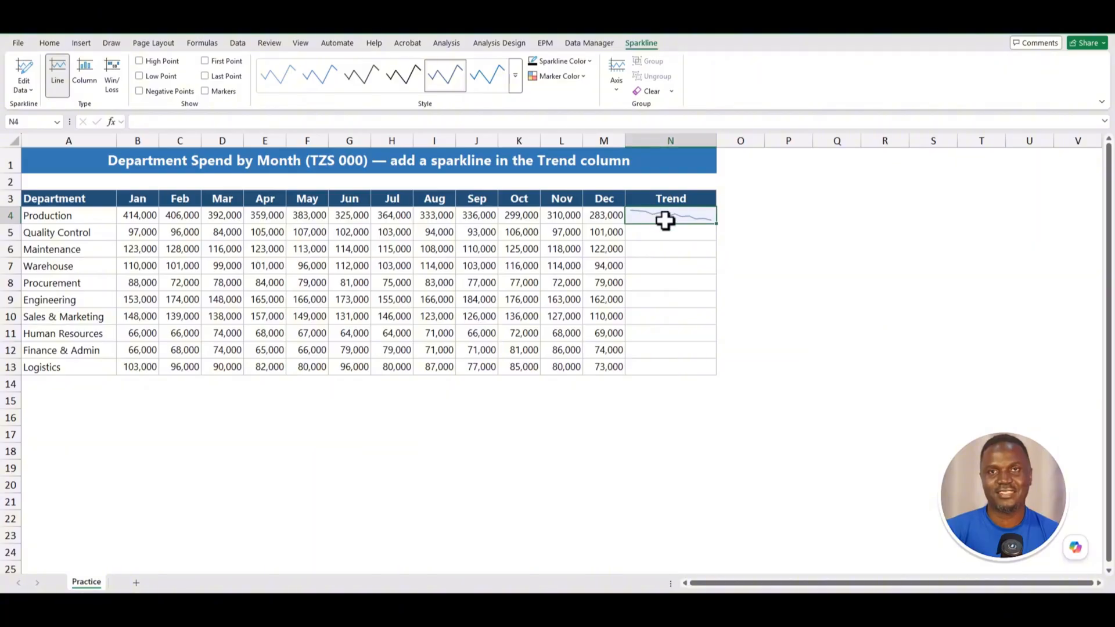
drag(718, 225, 699, 371)
click(788, 283)
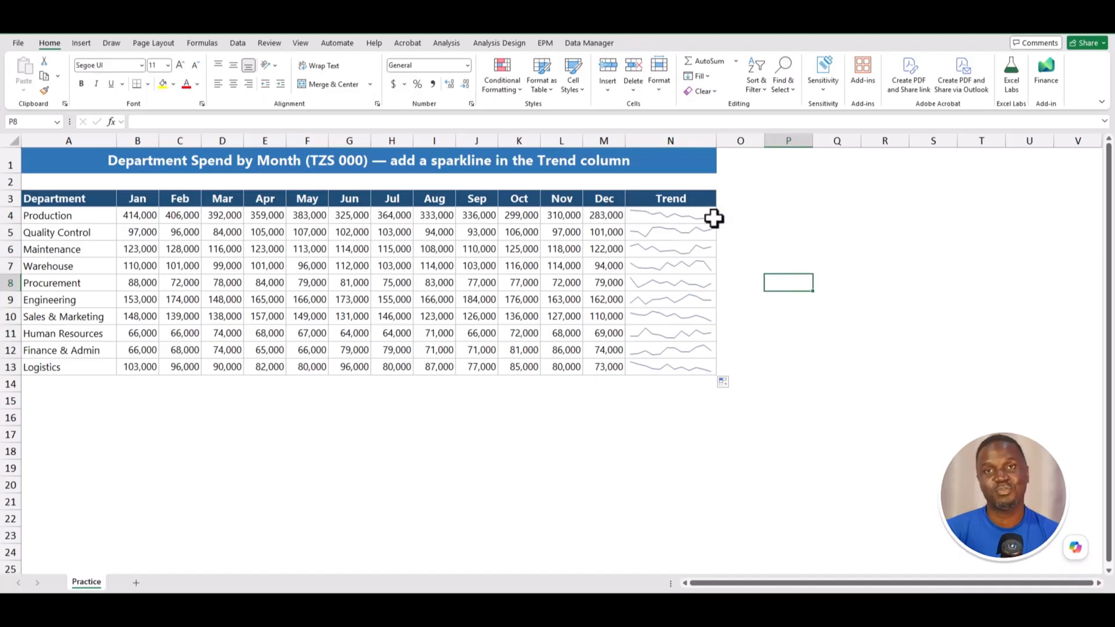
- Preview the Trend sparklines as Column, then as Win/Loss
click(629, 215)
click(93, 84)
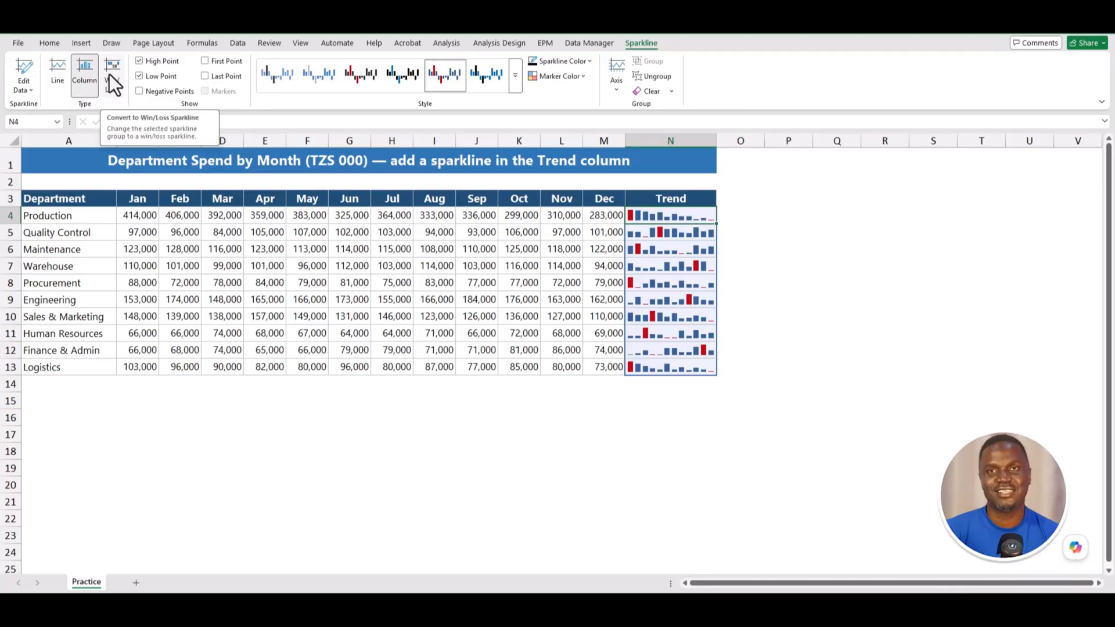
click(112, 81)
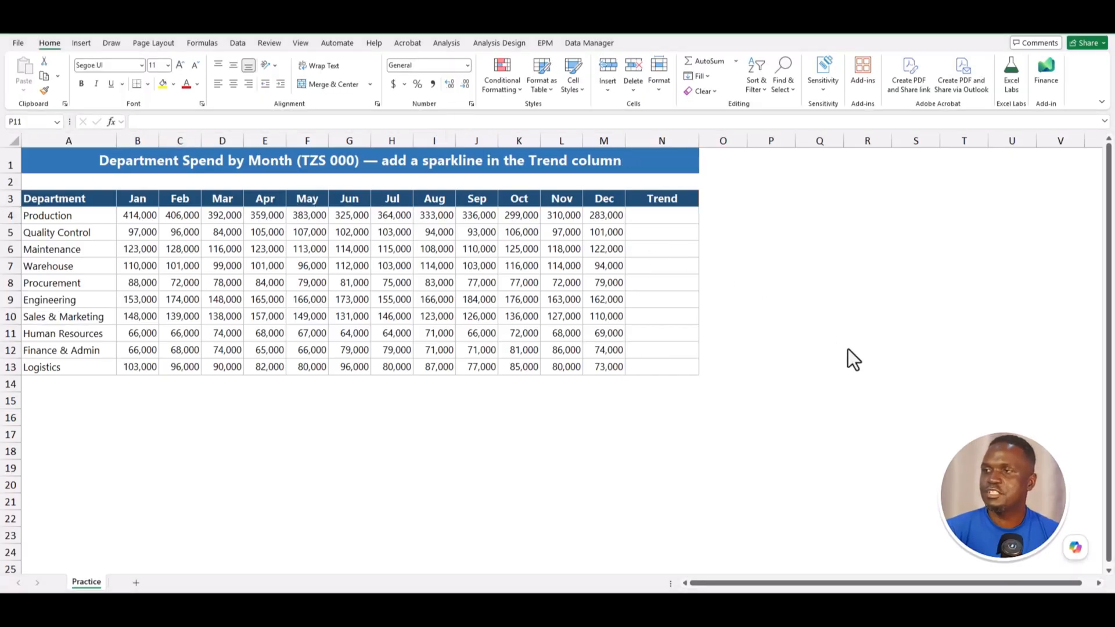
- Review the Production, Quality Control and Maintenance monthly amounts, then widen the empty Trend column N
click(80, 219)
drag(125, 216, 599, 216)
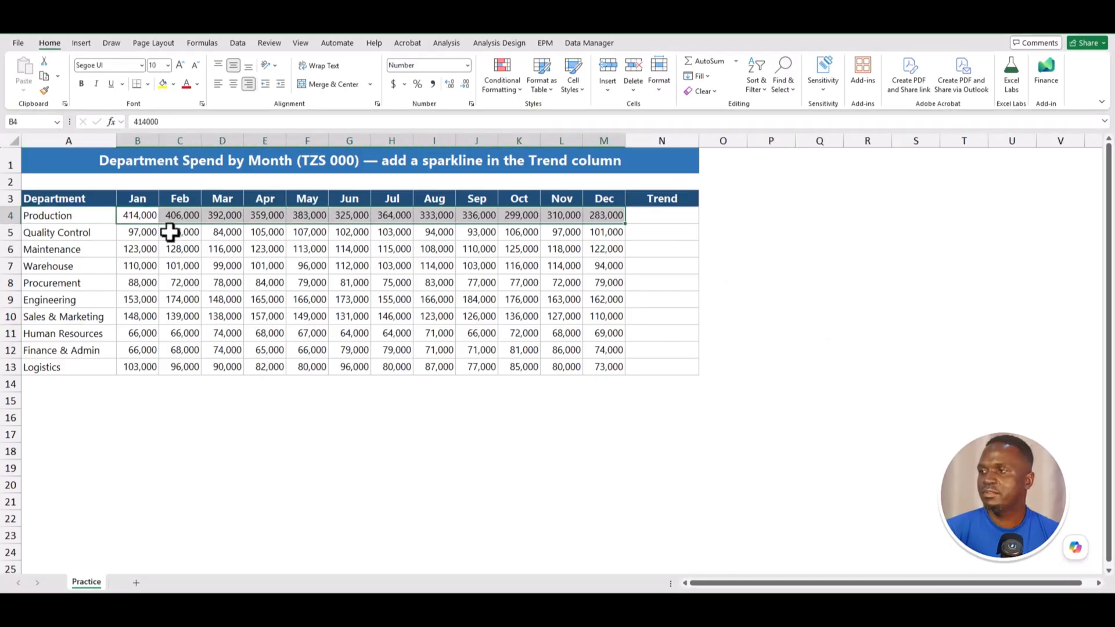
click(135, 232)
drag(216, 234, 585, 239)
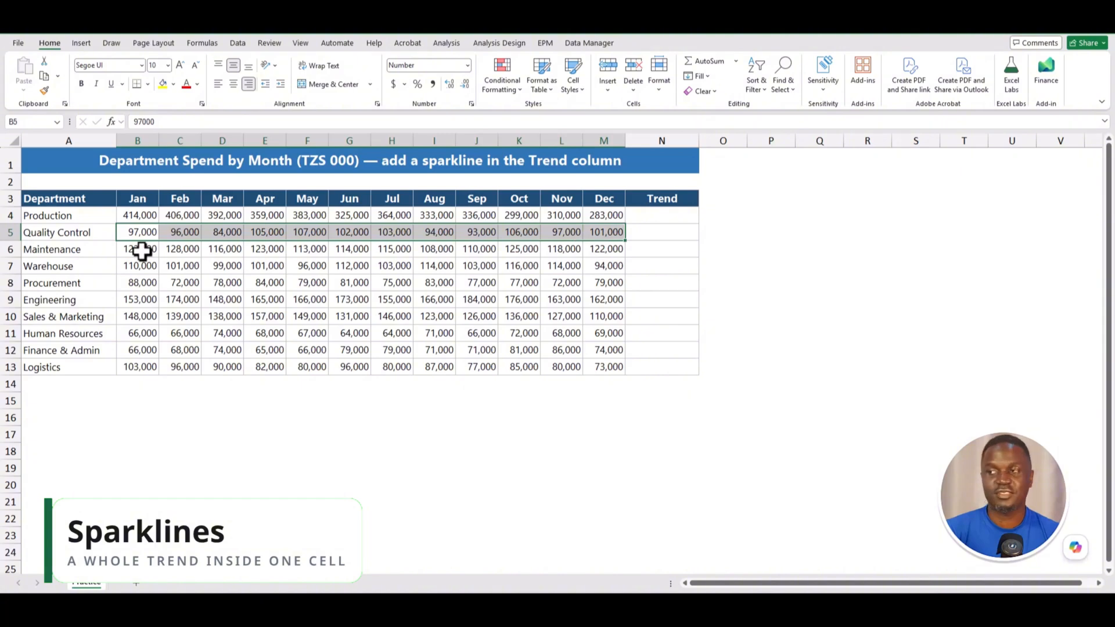
drag(139, 251, 605, 251)
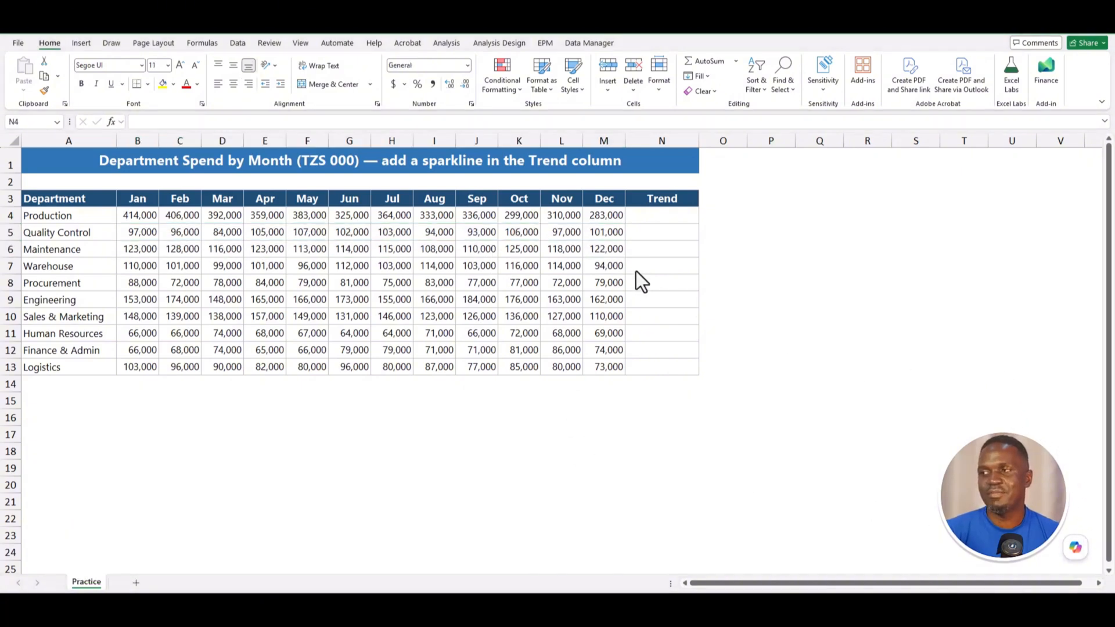
click(654, 215)
drag(703, 140, 716, 140)
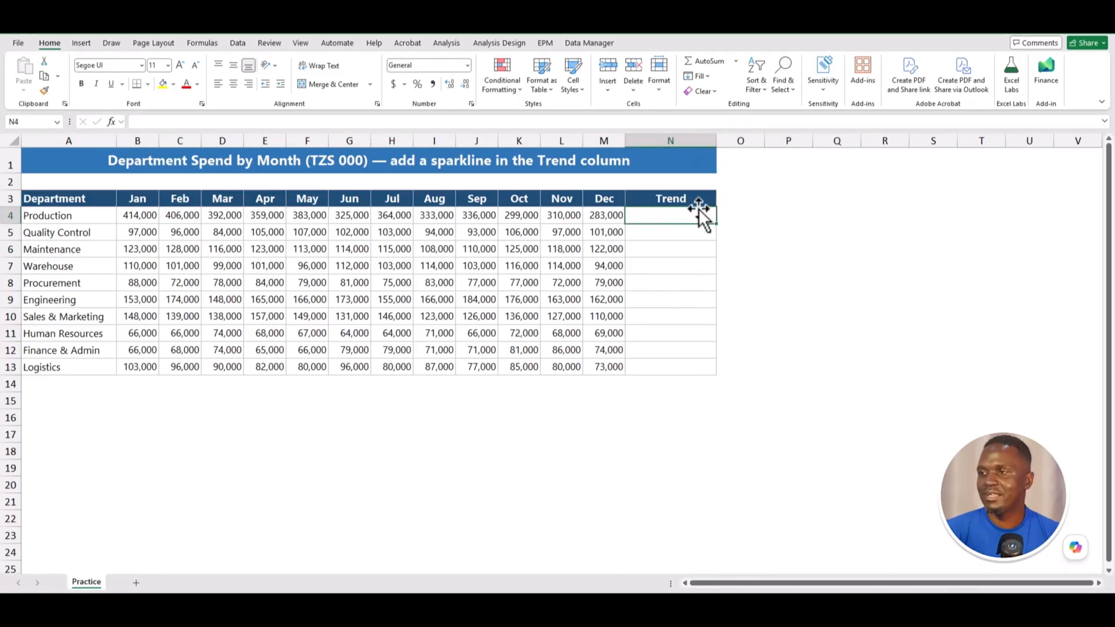
- Insert a line sparkline in N4 from Production's monthly spend B4:M4
click(82, 43)
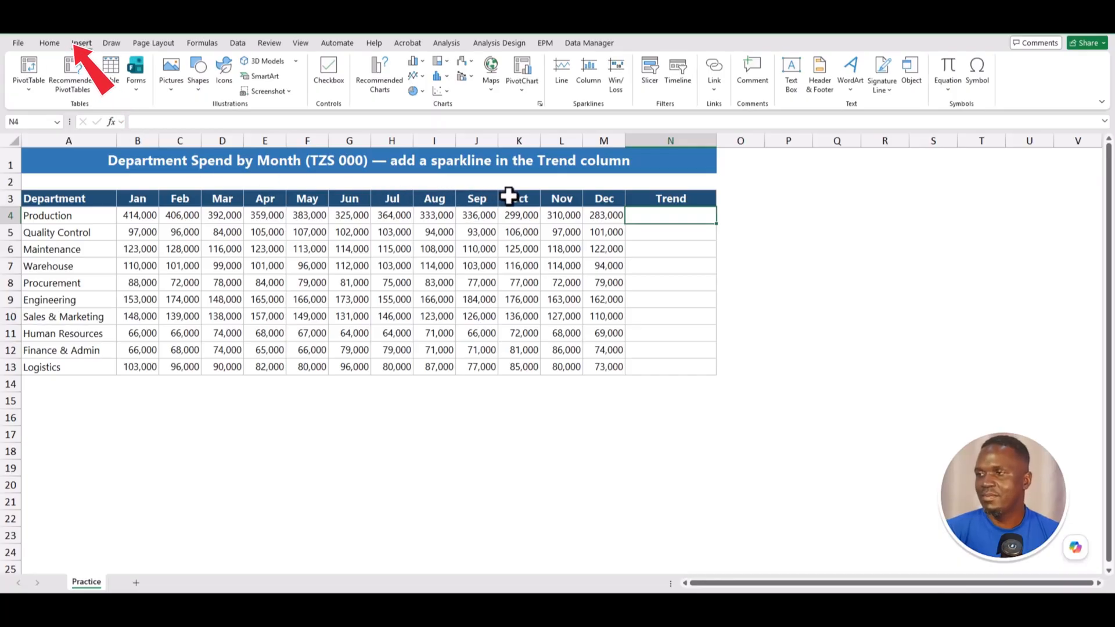
click(566, 68)
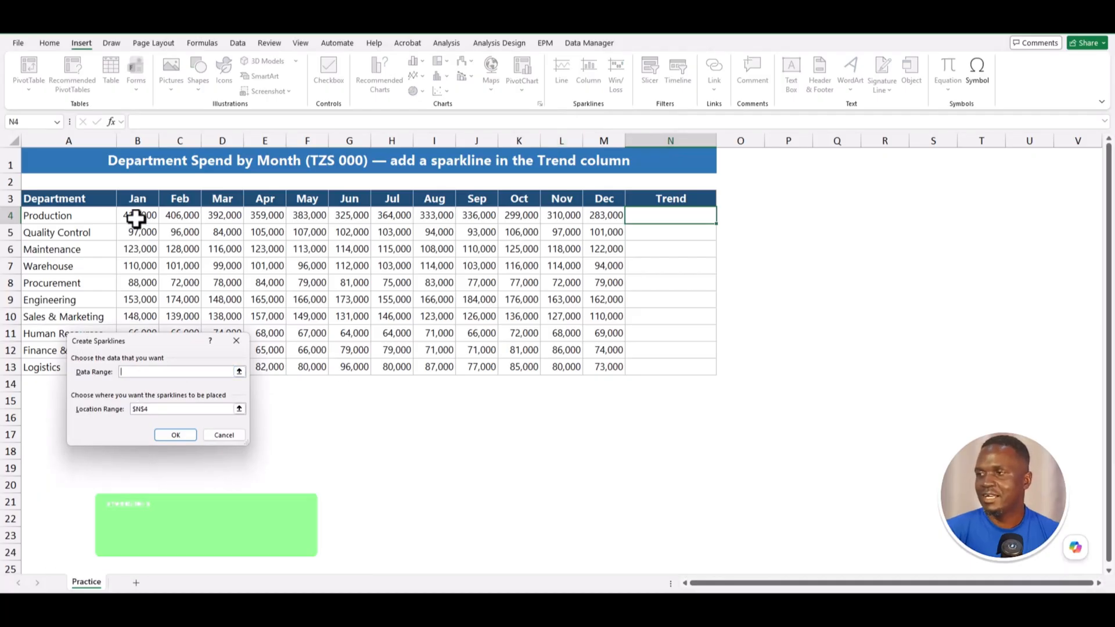
drag(137, 219, 596, 215)
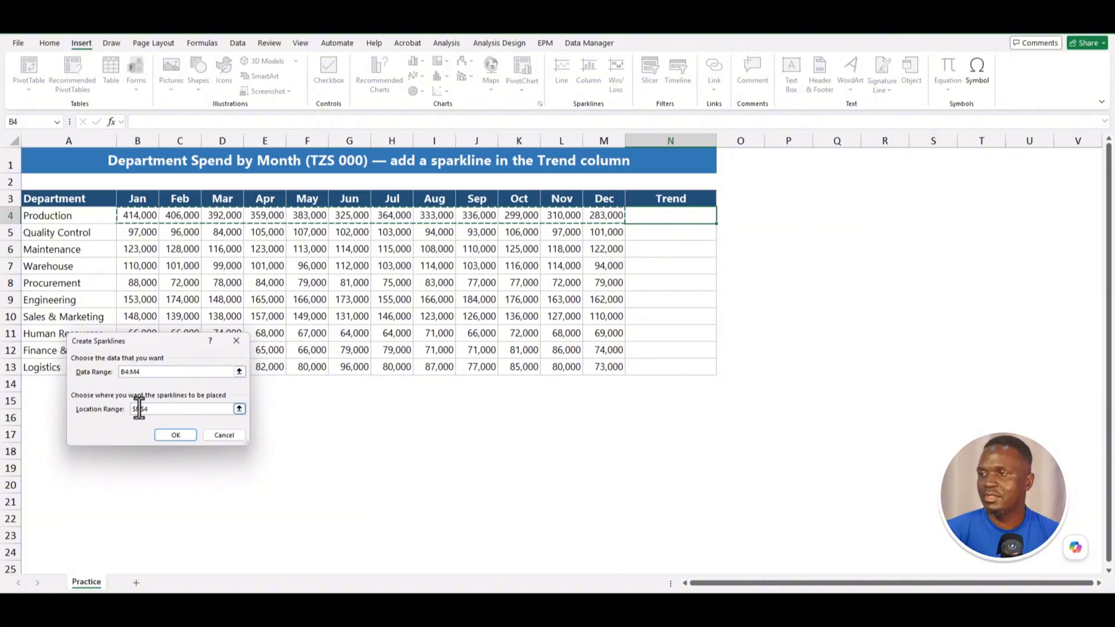
click(178, 437)
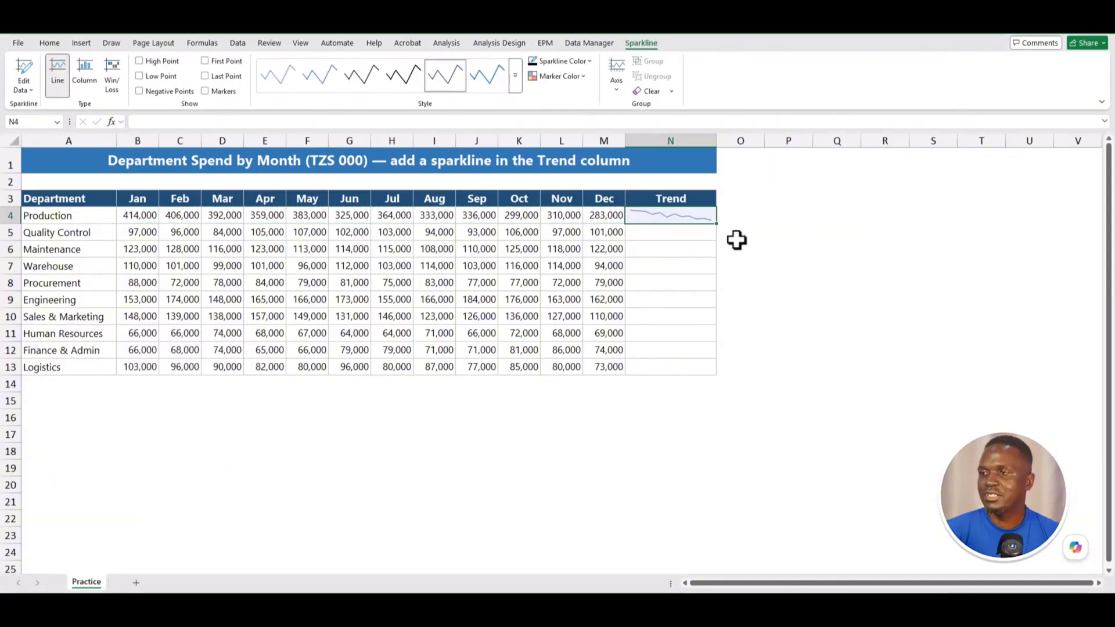
- Fill the N4 line sparkline down to N13, one per department, then select the group
click(694, 236)
click(691, 217)
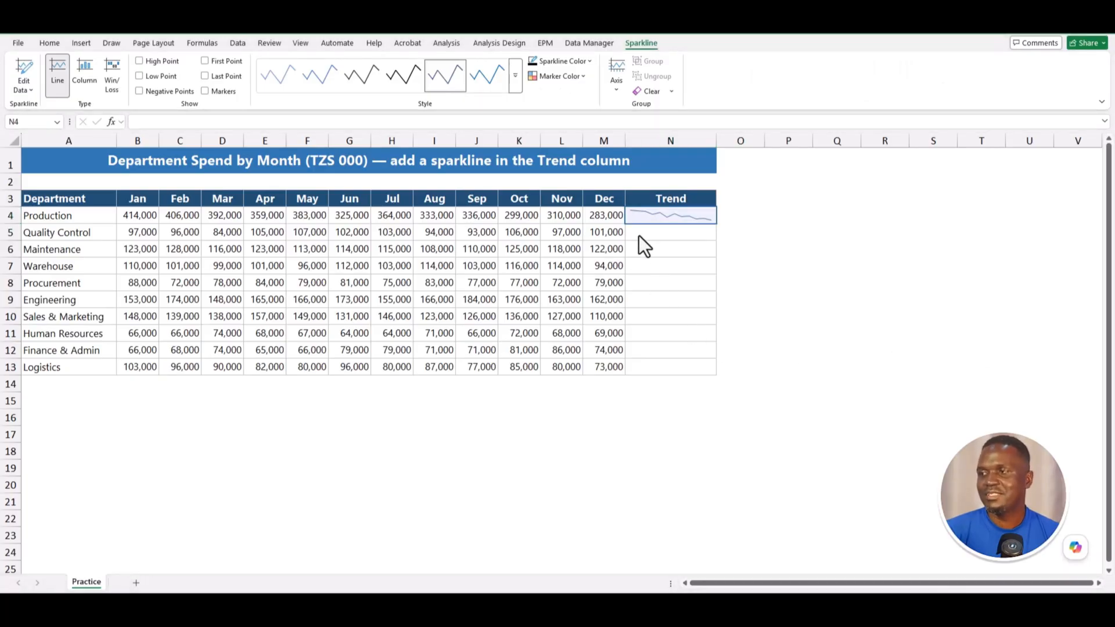
click(645, 217)
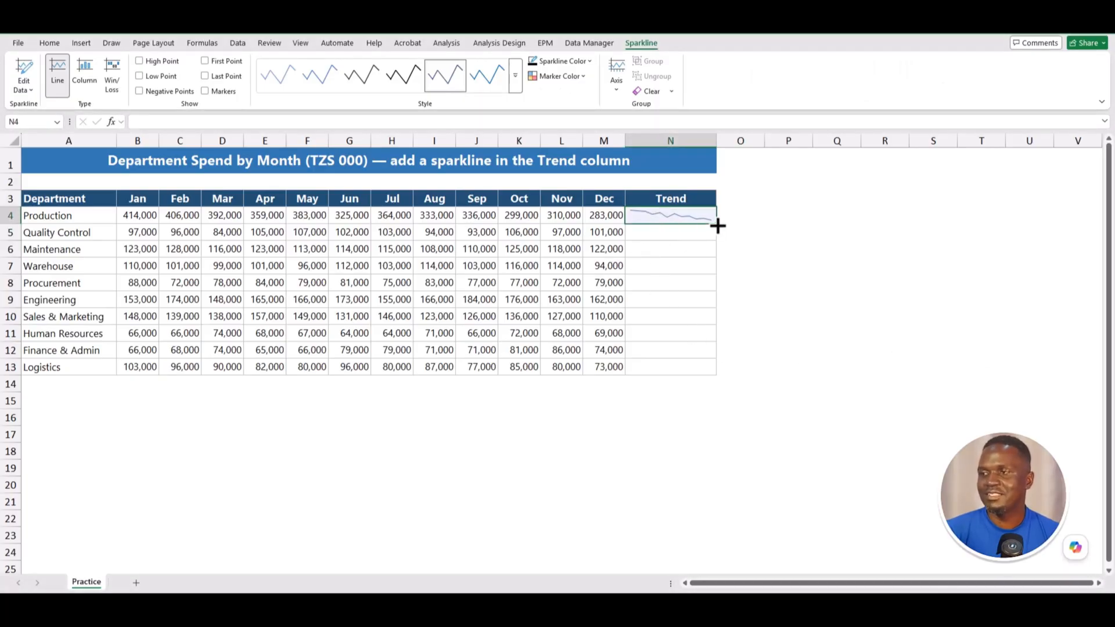
drag(718, 225, 699, 374)
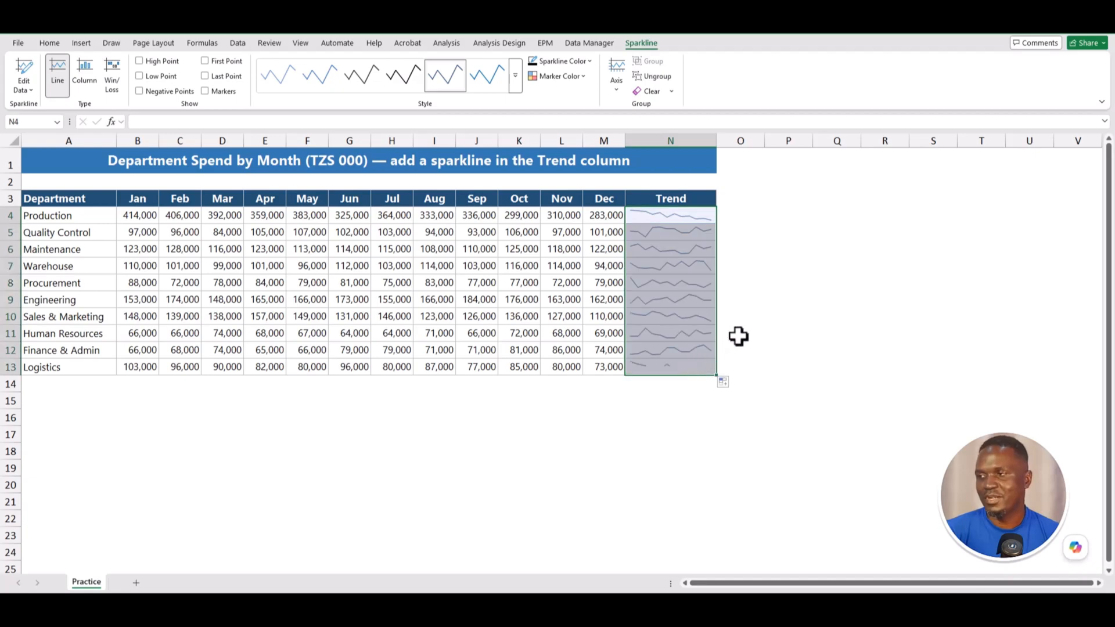
click(789, 282)
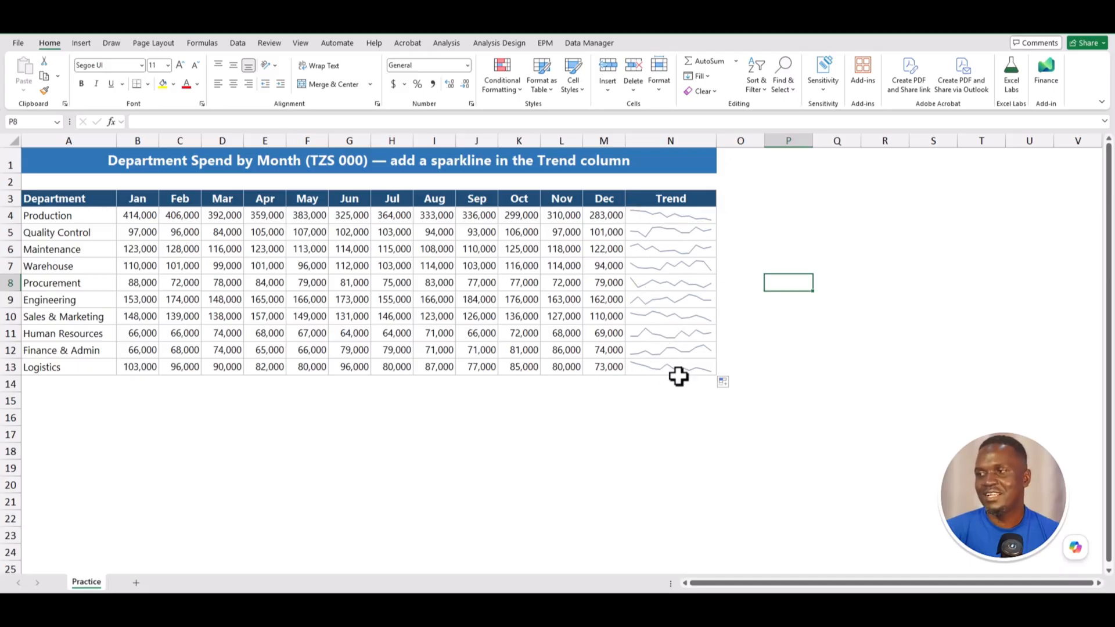
click(644, 216)
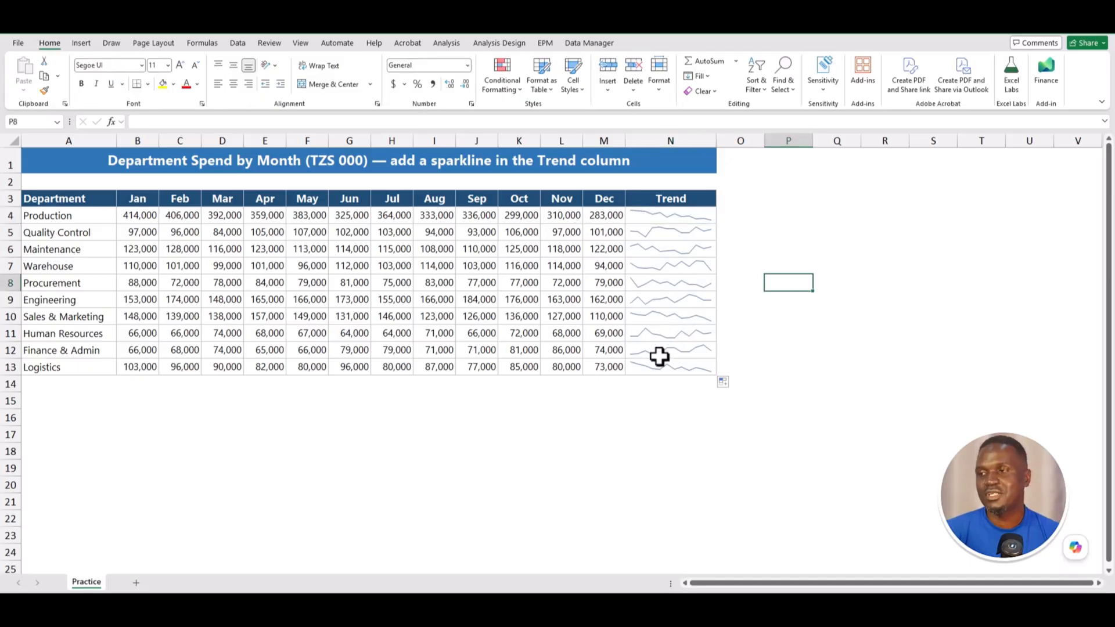
click(639, 216)
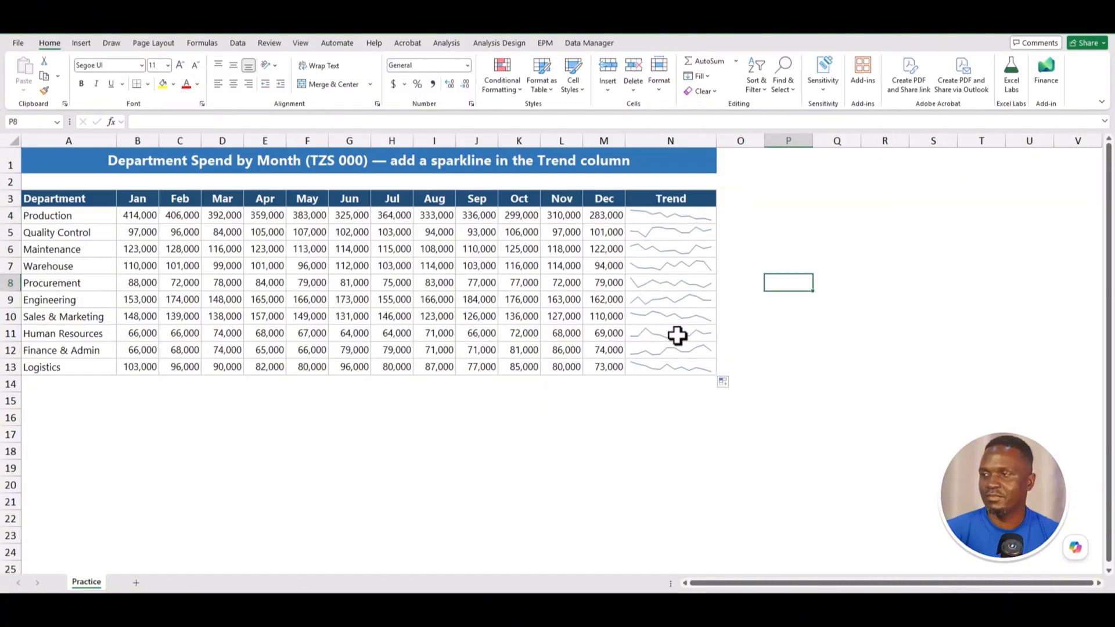
click(639, 216)
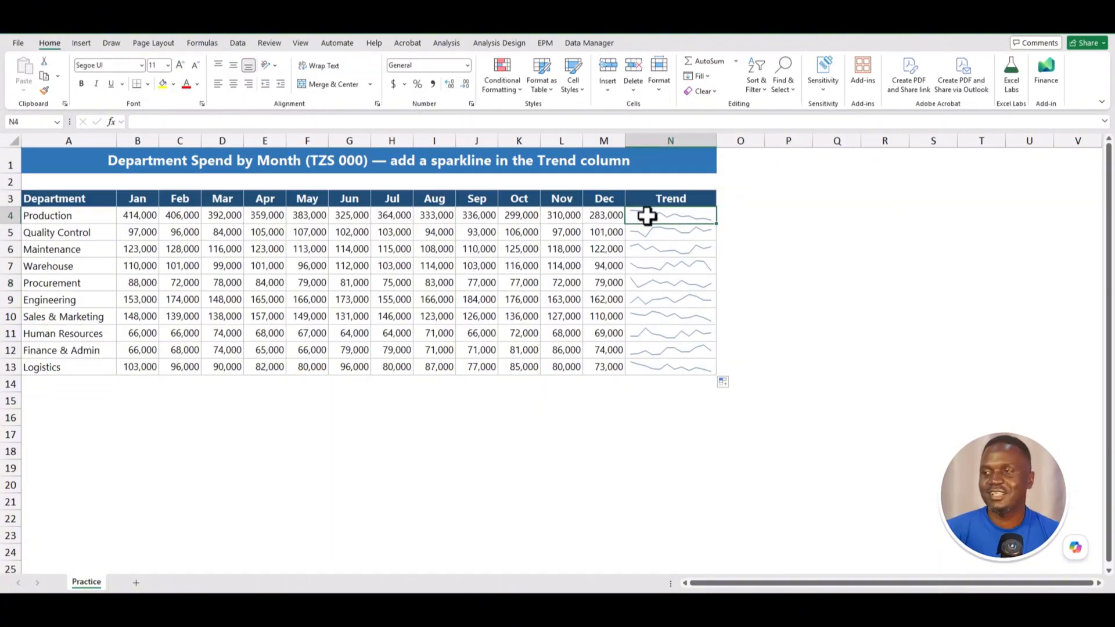
- Turn on High Point and Low Point markers for the Trend sparklines
click(639, 216)
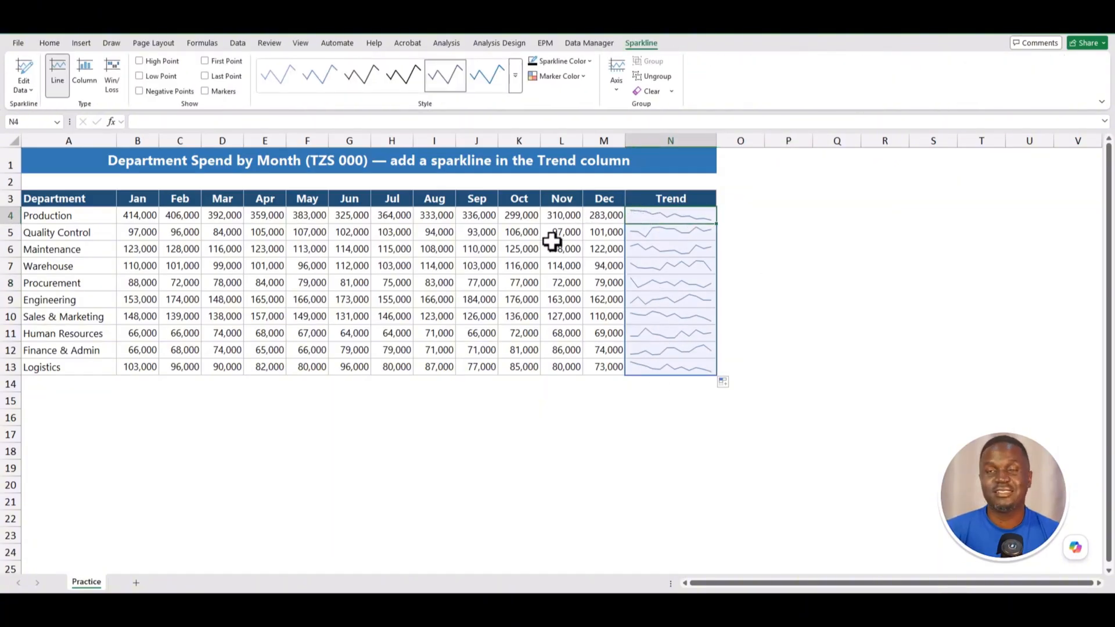
click(140, 62)
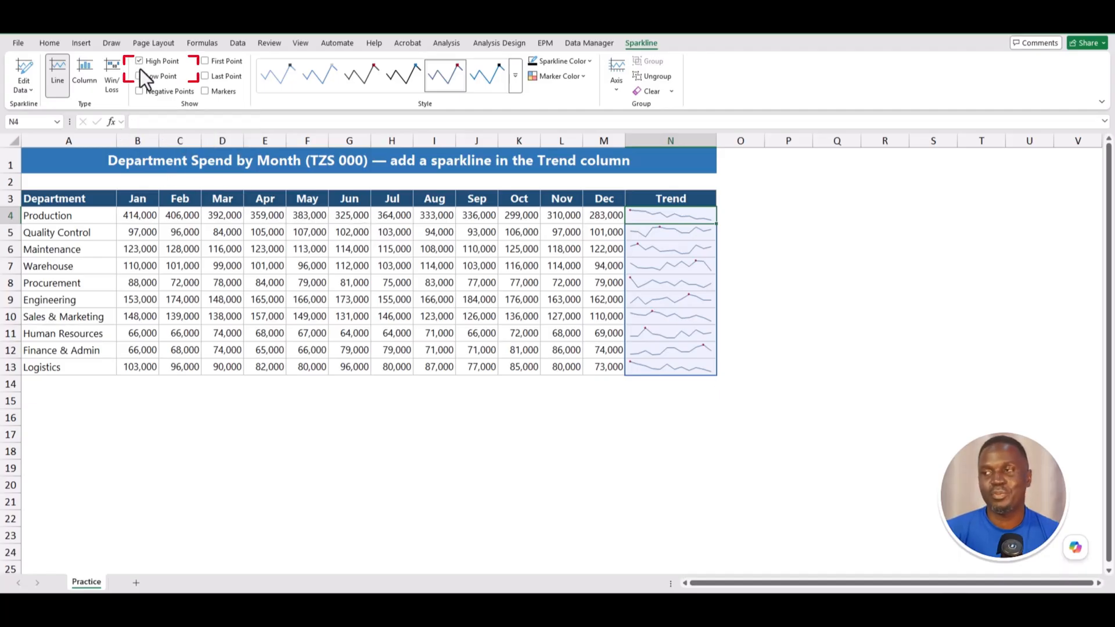
click(139, 75)
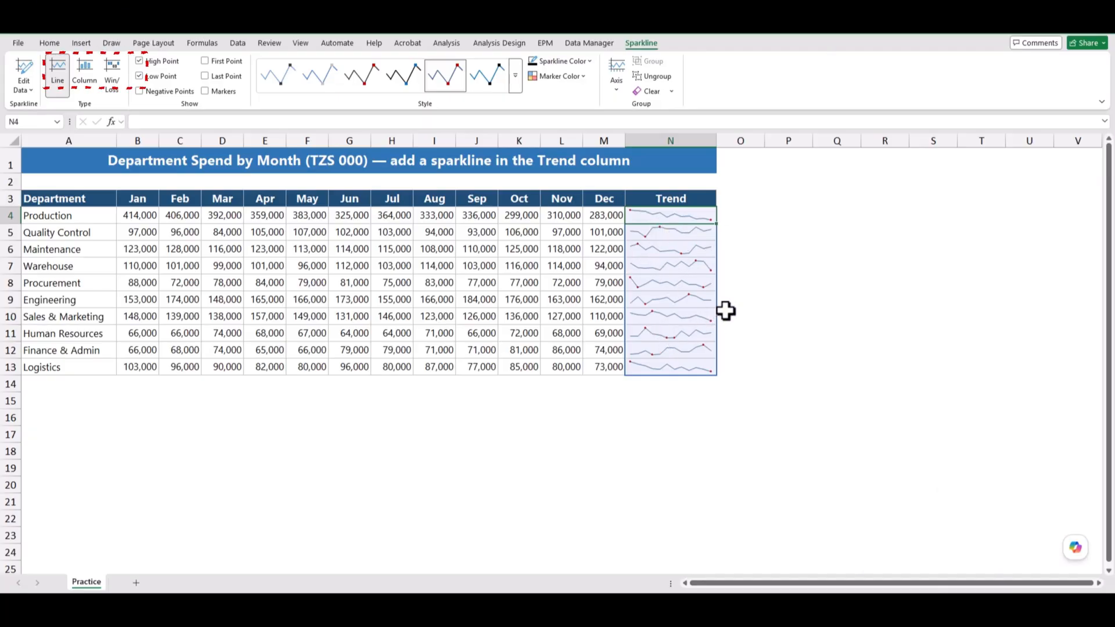
- Try Column and Win/Loss sparkline types, settling on Column
click(79, 79)
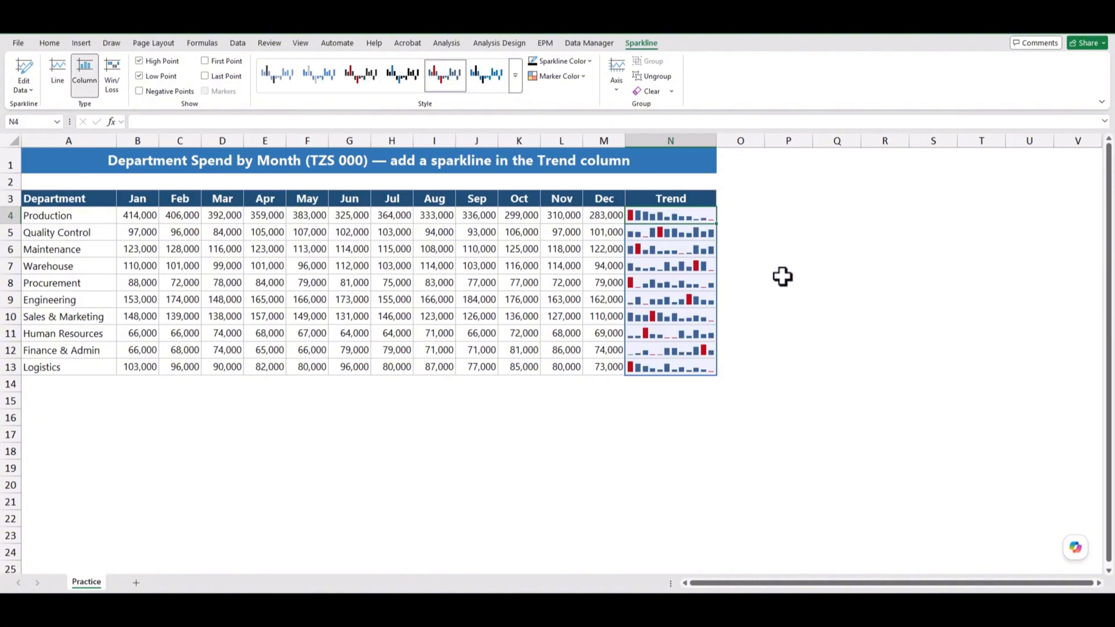
click(111, 75)
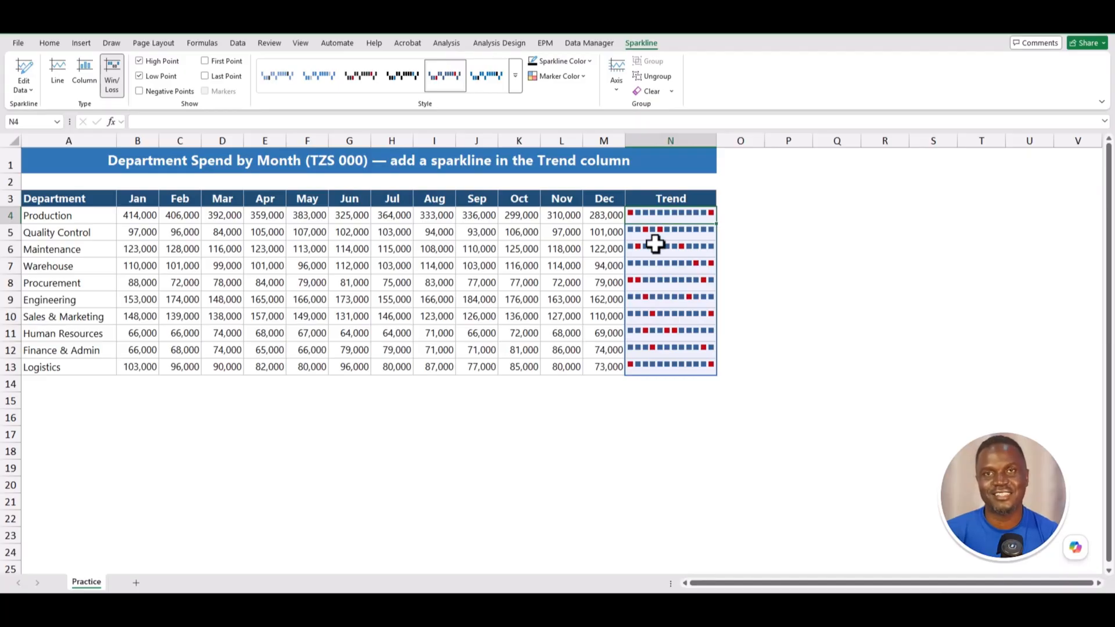
click(89, 78)
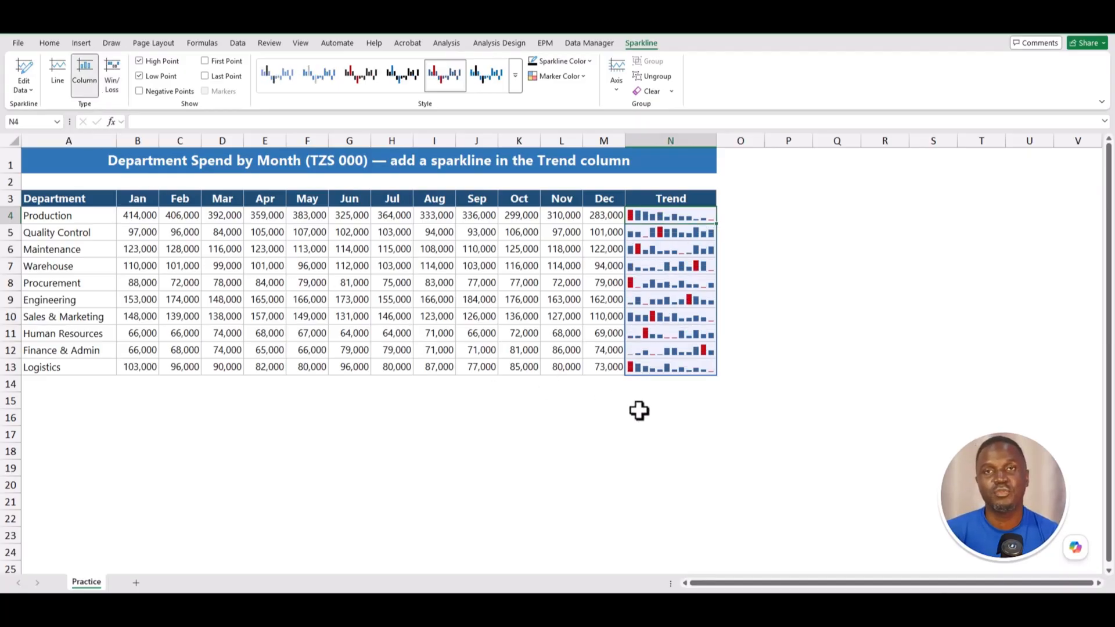
key(ctrl+p)
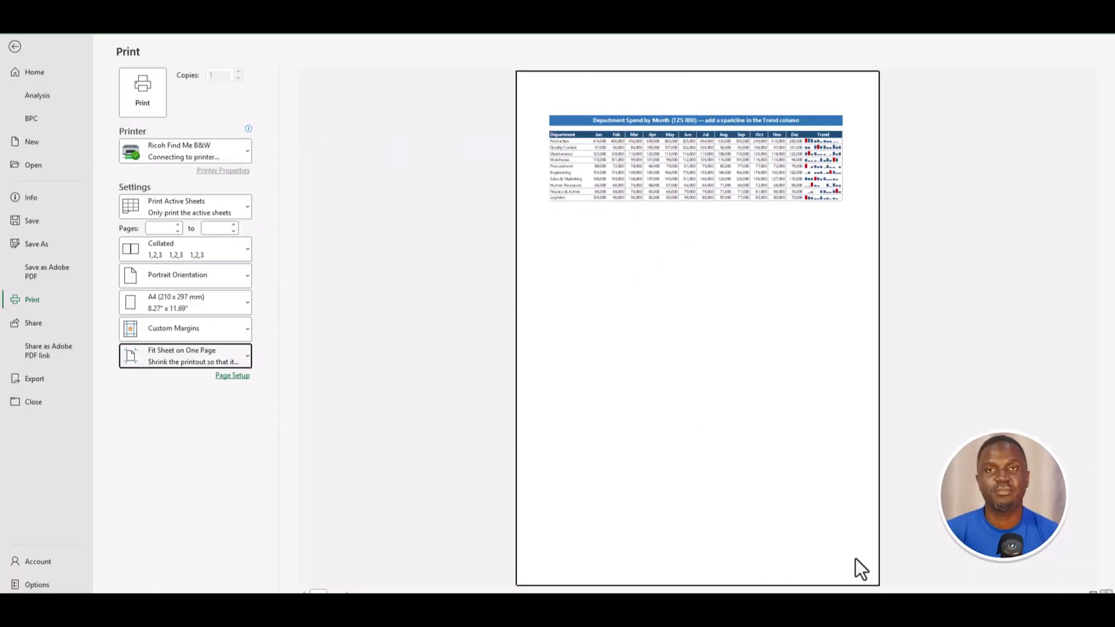
click(15, 43)
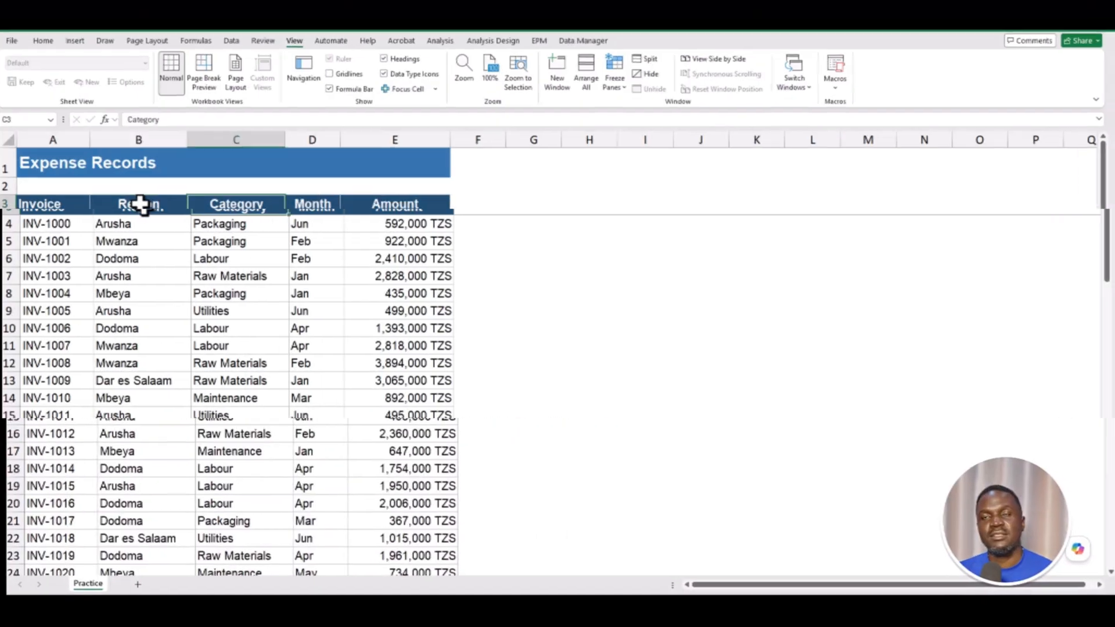
scroll(195, 281, down, 8)
scroll(194, 281, down, 8)
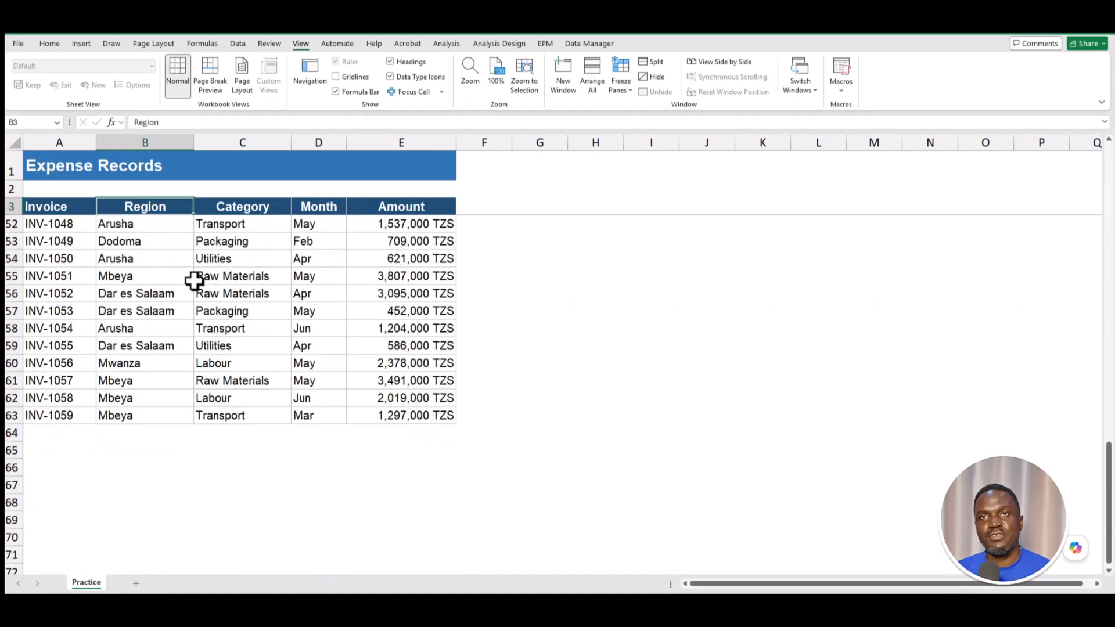
scroll(194, 281, up, 16)
click(85, 203)
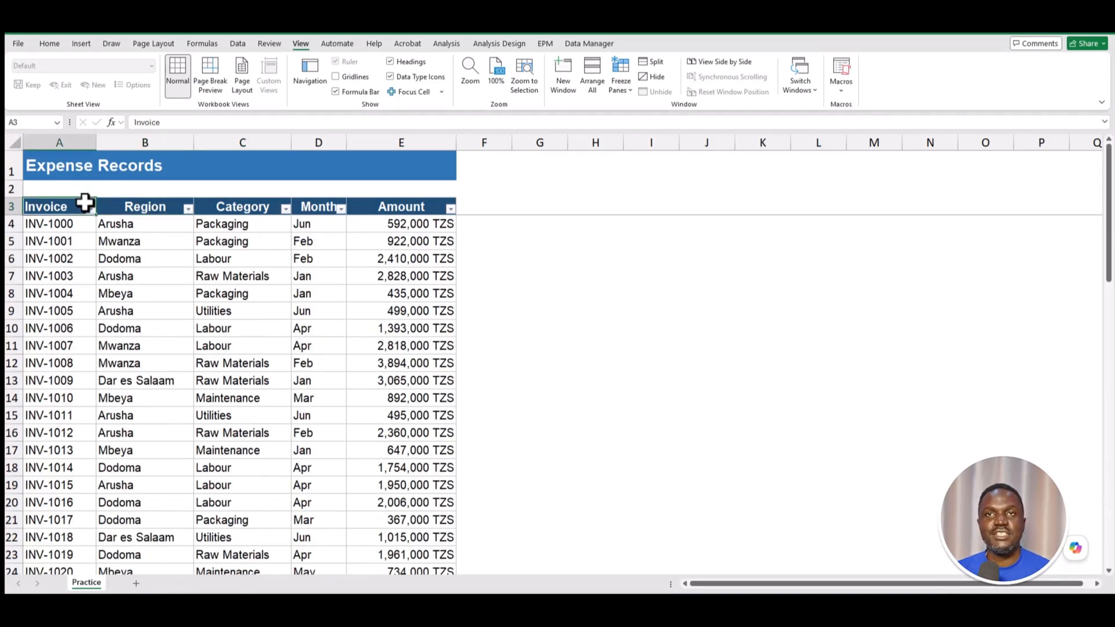
click(187, 208)
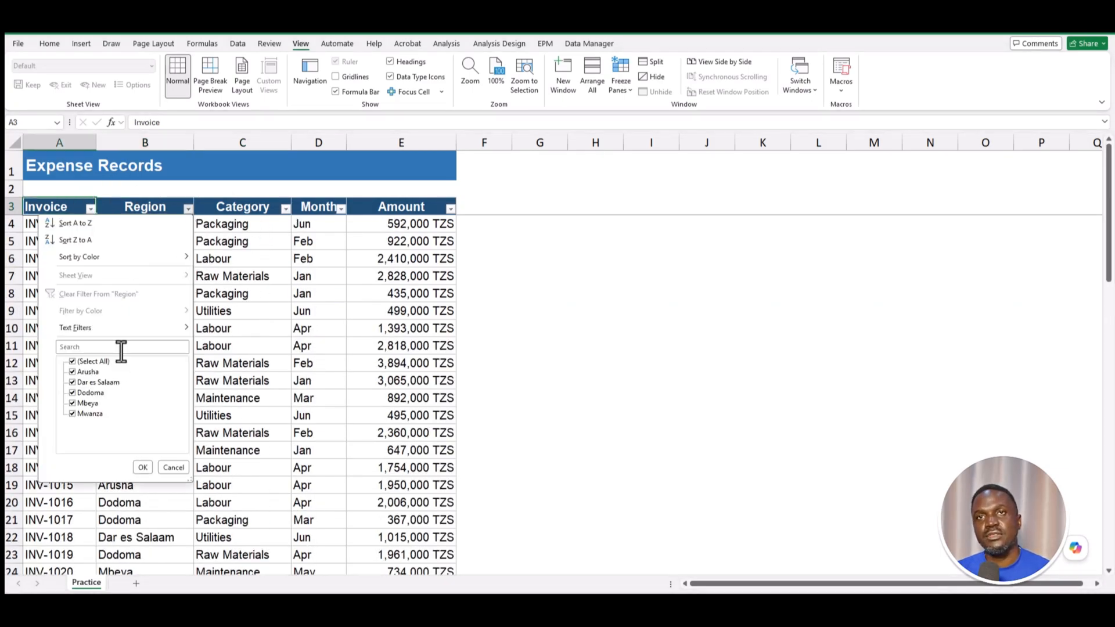
click(142, 468)
click(285, 208)
click(238, 467)
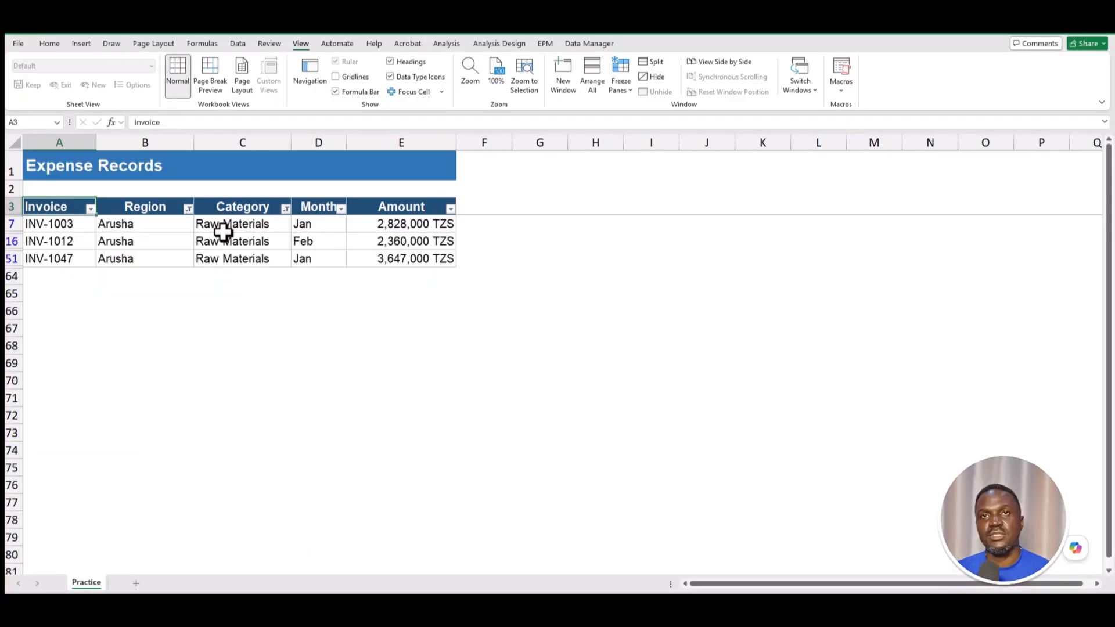
click(229, 207)
key(ctrl+shift+l)
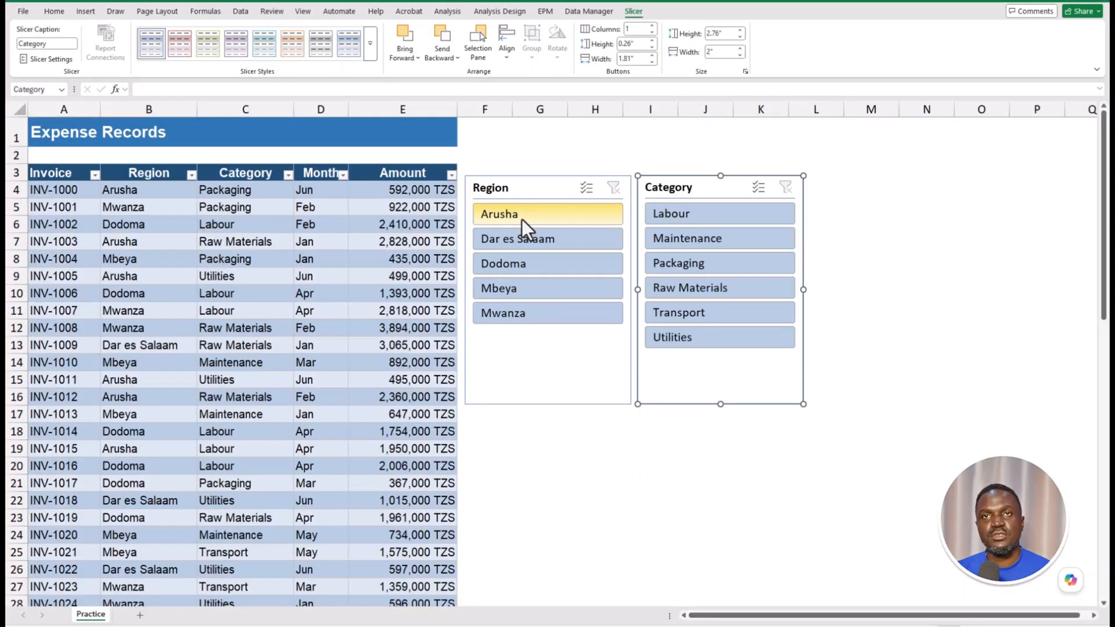
click(524, 223)
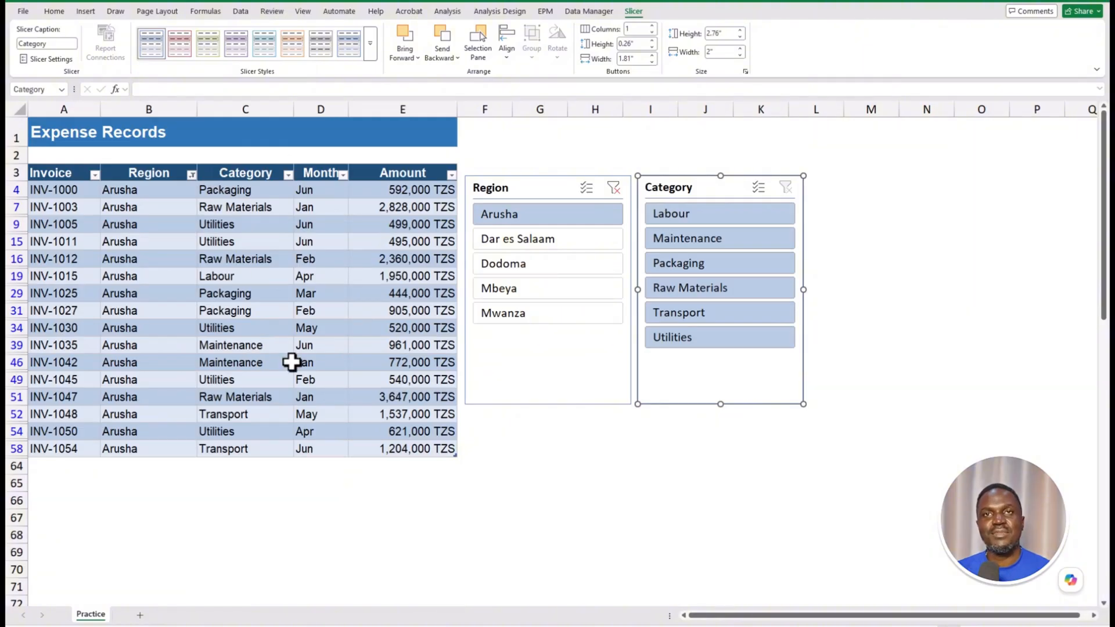
click(710, 290)
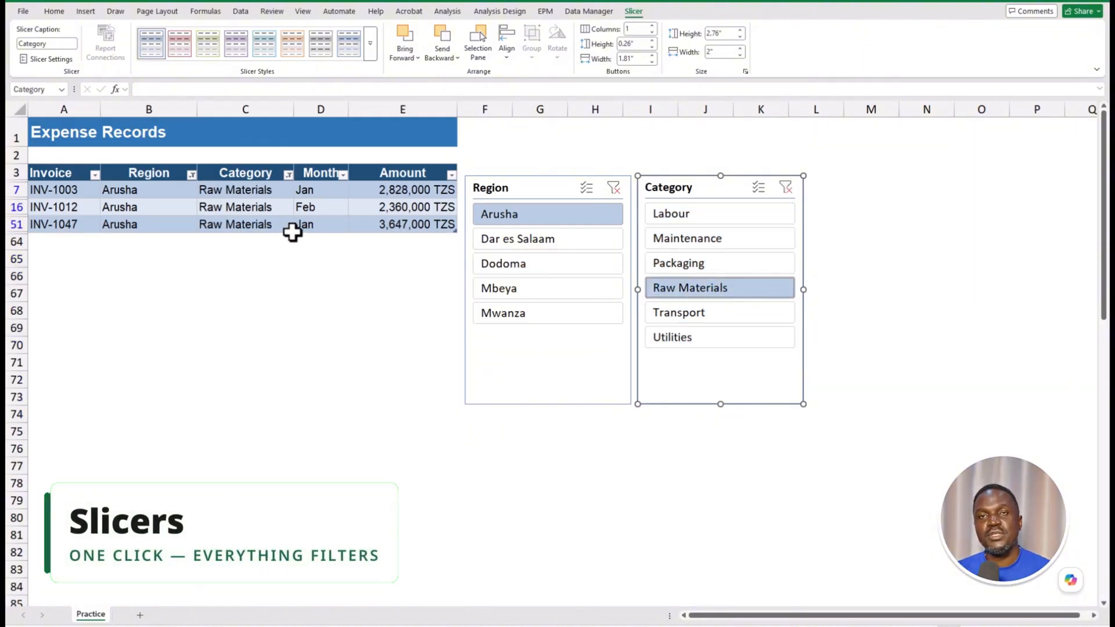
click(788, 188)
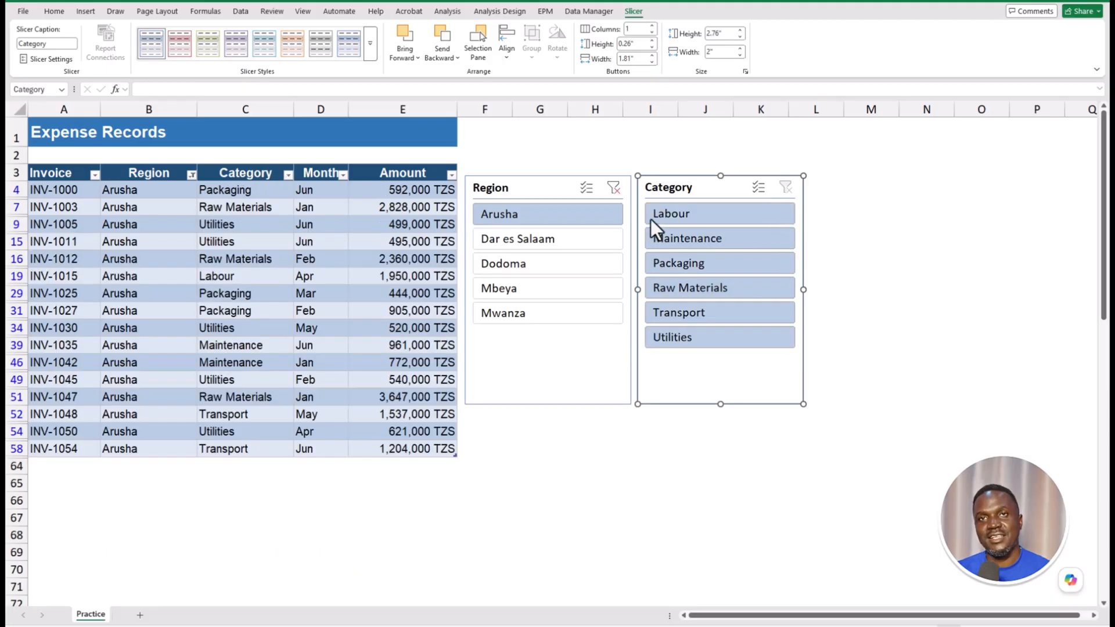
click(614, 188)
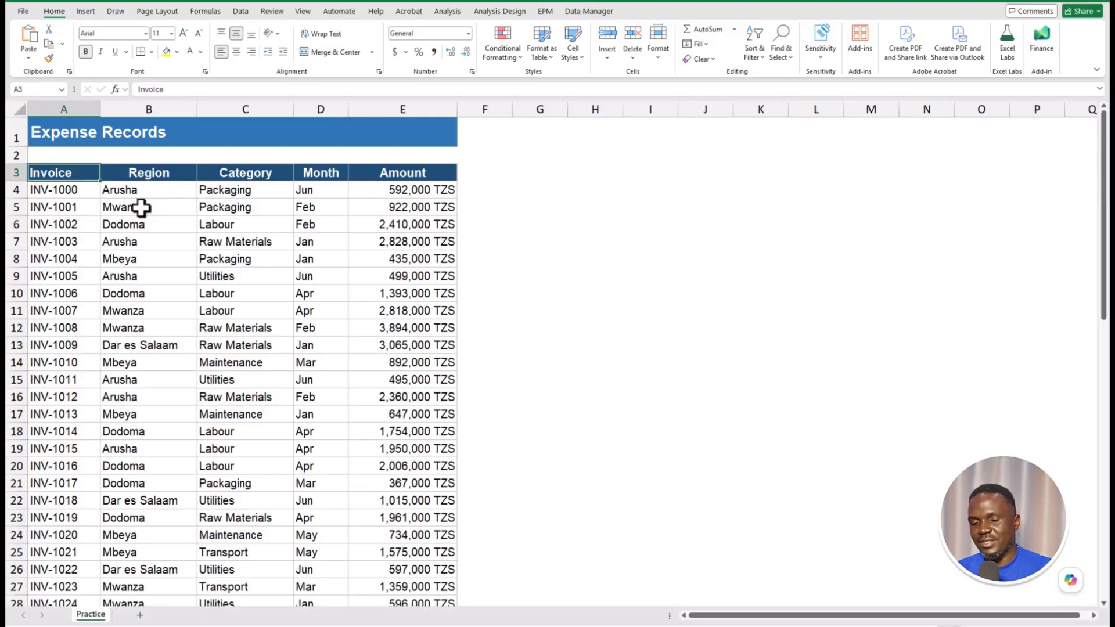
- Convert the expense list into a table with headers
key(ctrl+t)
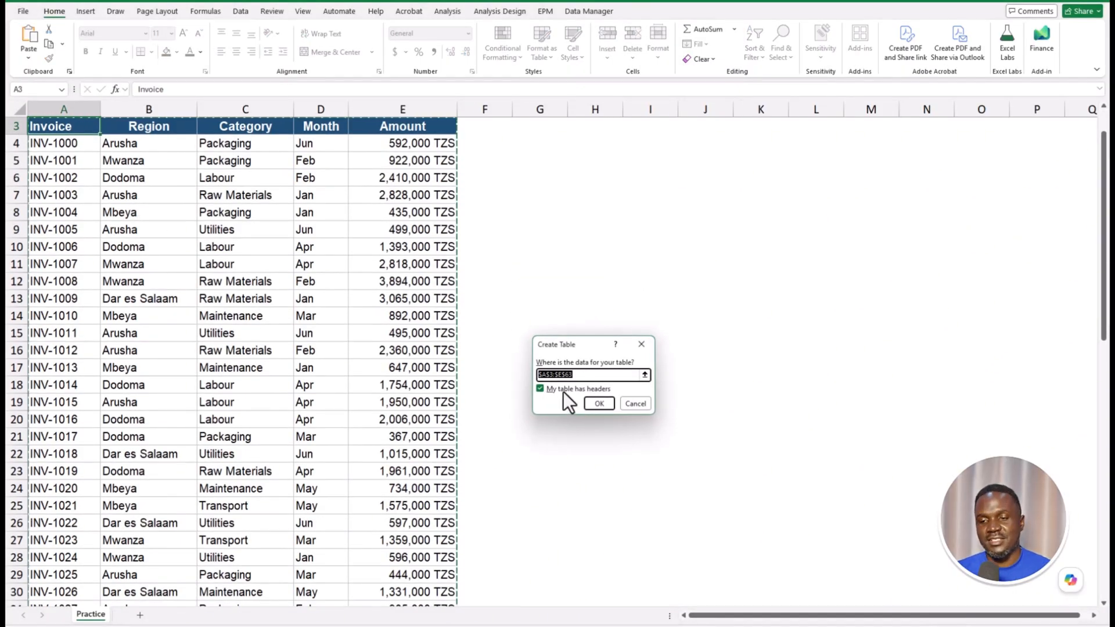
click(601, 399)
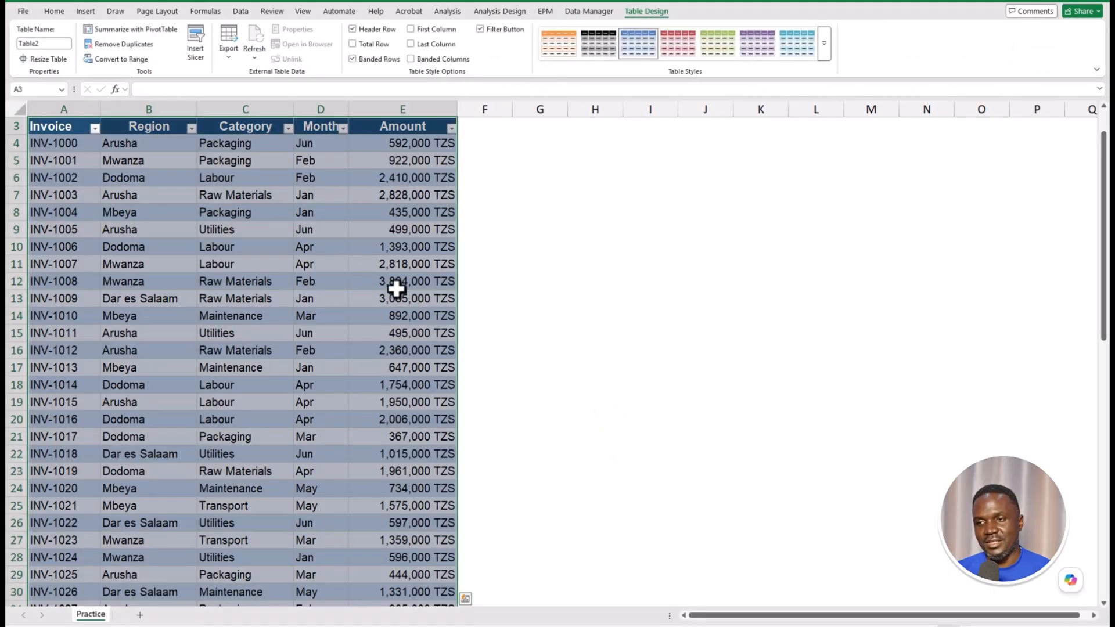
scroll(234, 224, up, 1)
click(81, 190)
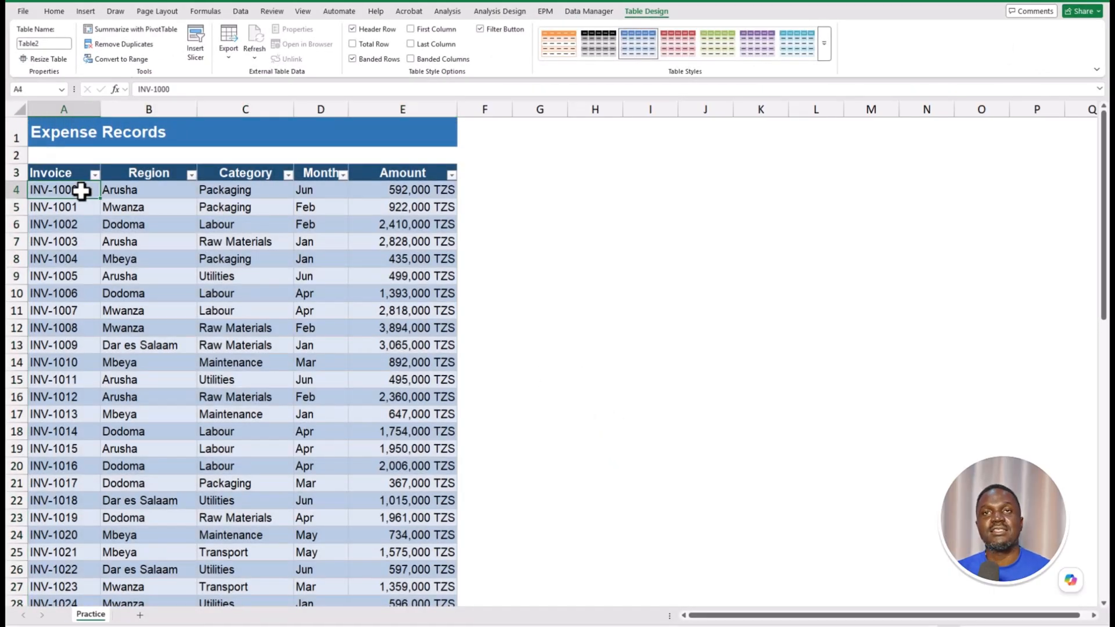
- Add Region and Category slicers, placing Category beside the Region slicer
click(81, 15)
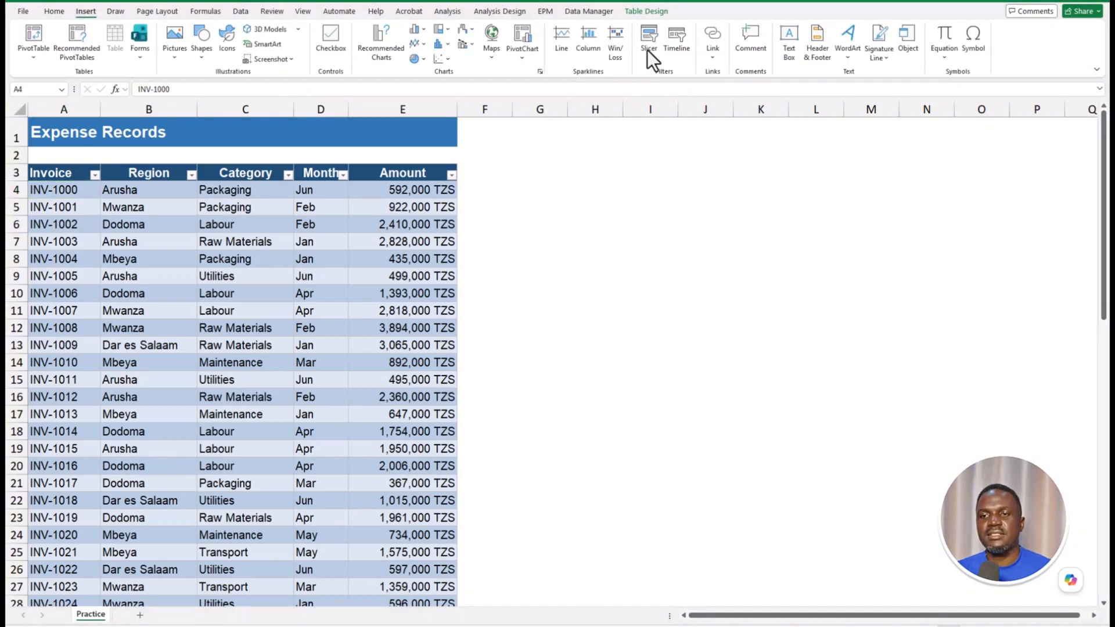
click(648, 49)
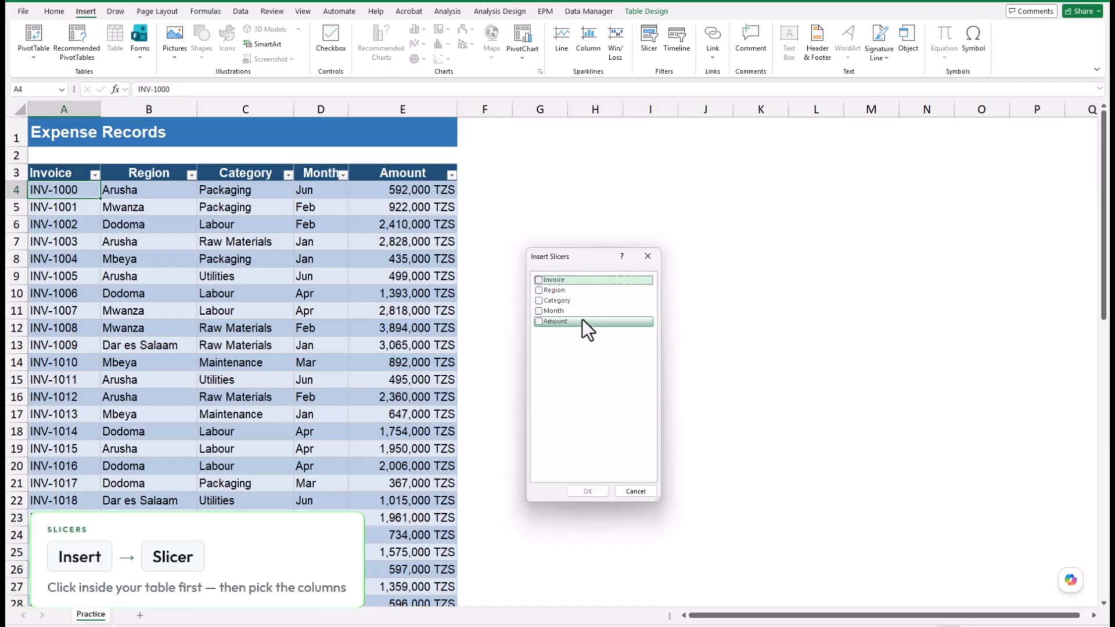
click(538, 290)
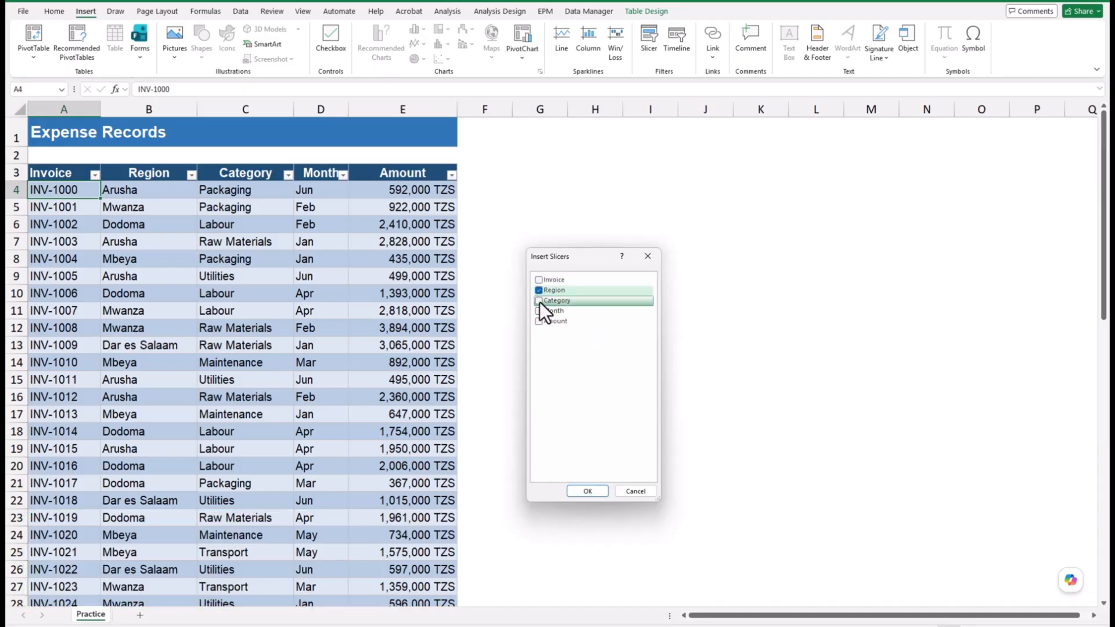
click(538, 301)
click(588, 492)
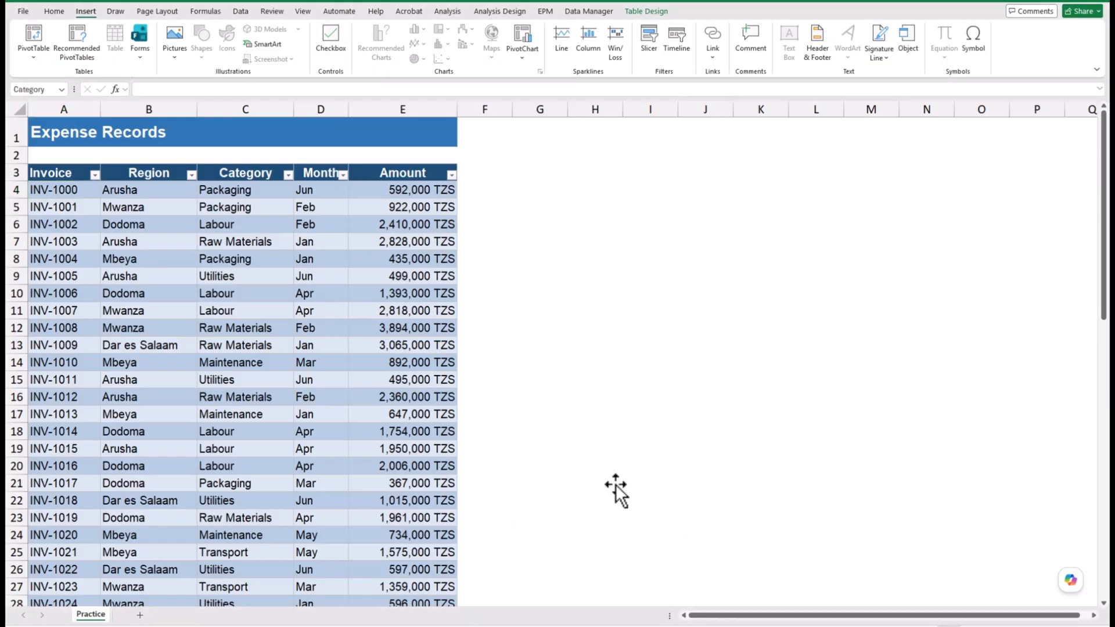
drag(526, 265, 653, 252)
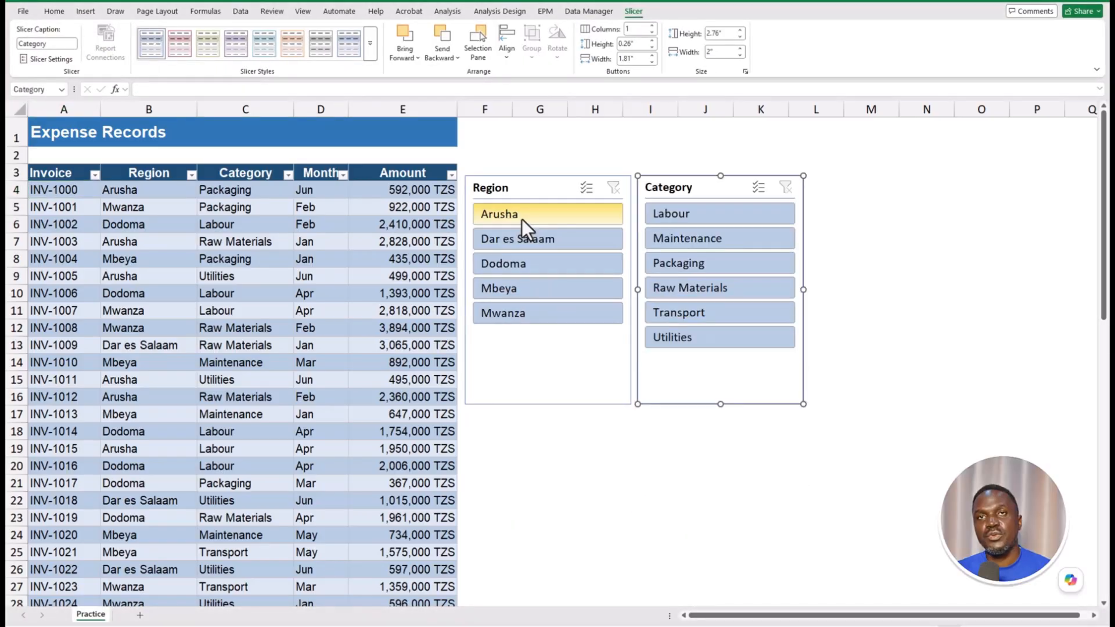
click(522, 218)
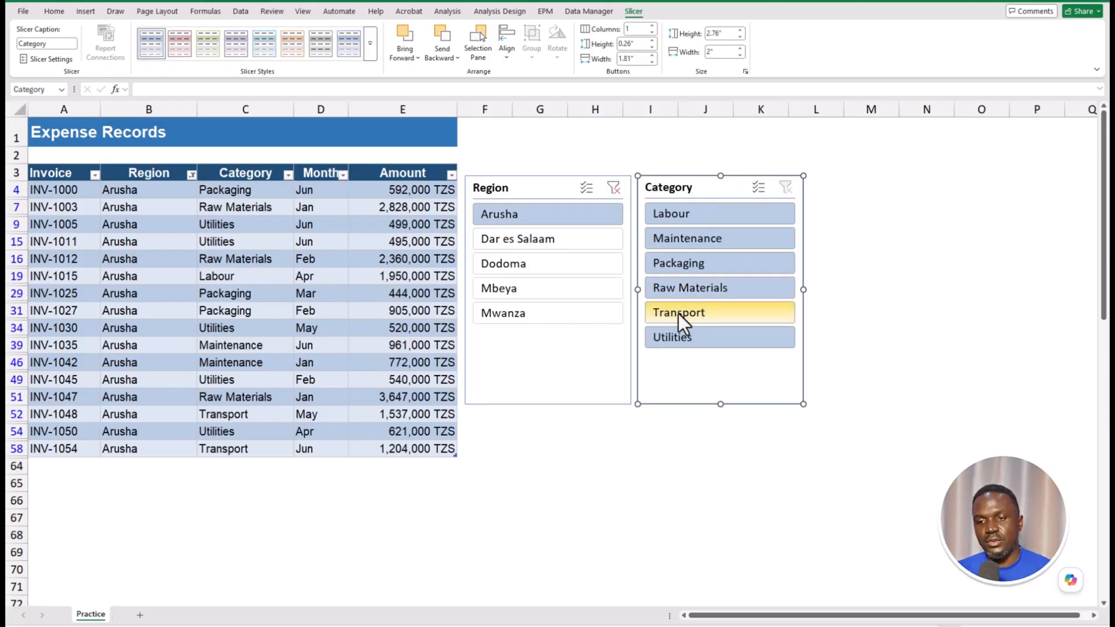
click(707, 287)
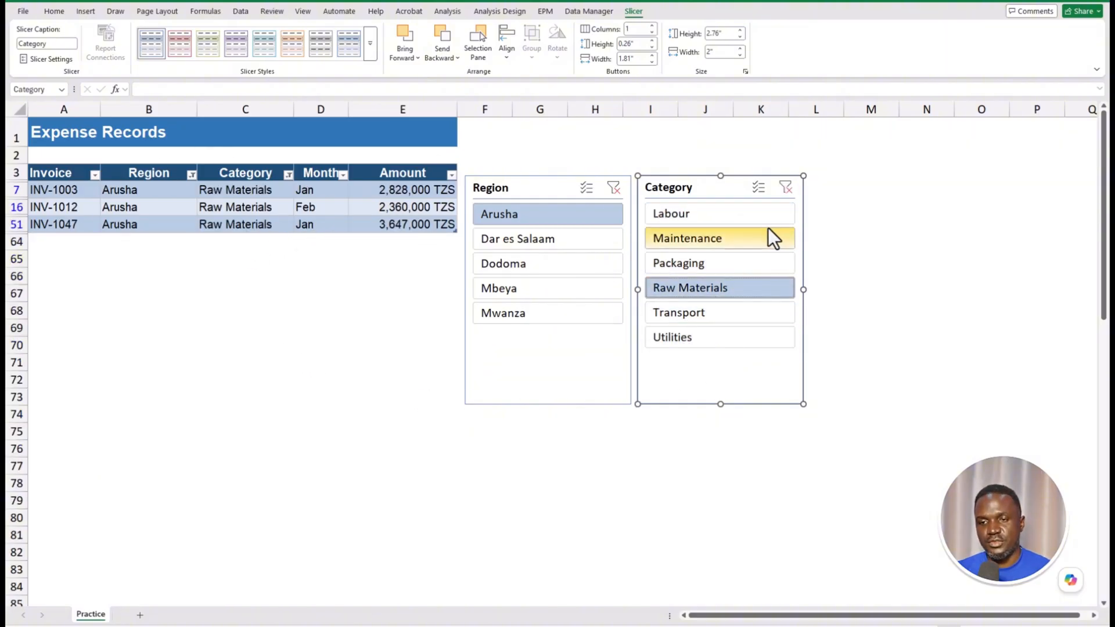
click(787, 190)
click(615, 189)
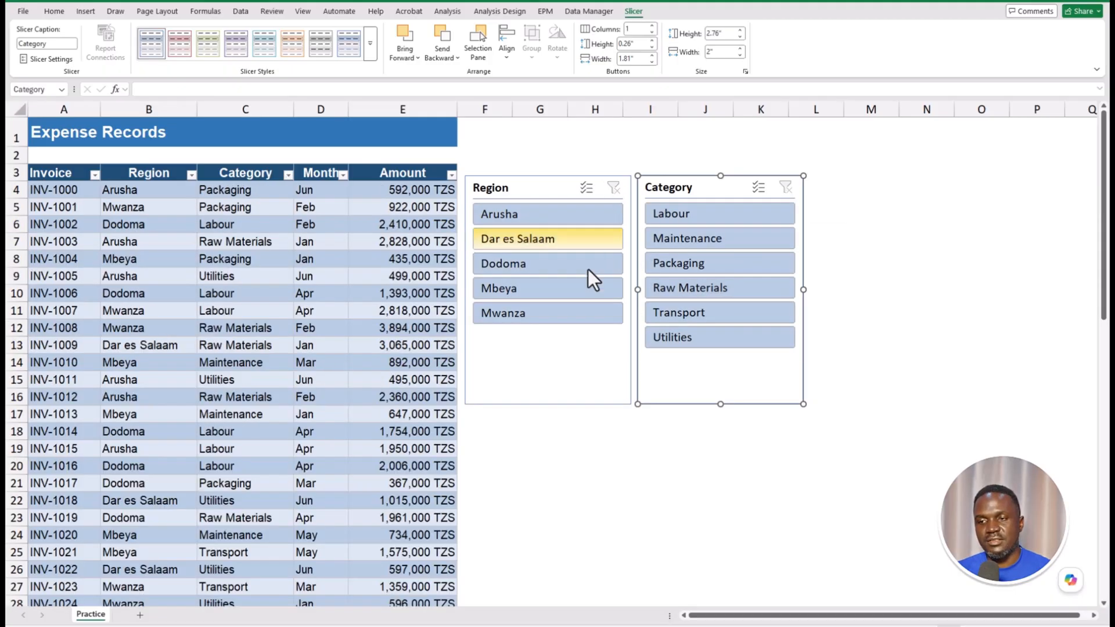
click(195, 274)
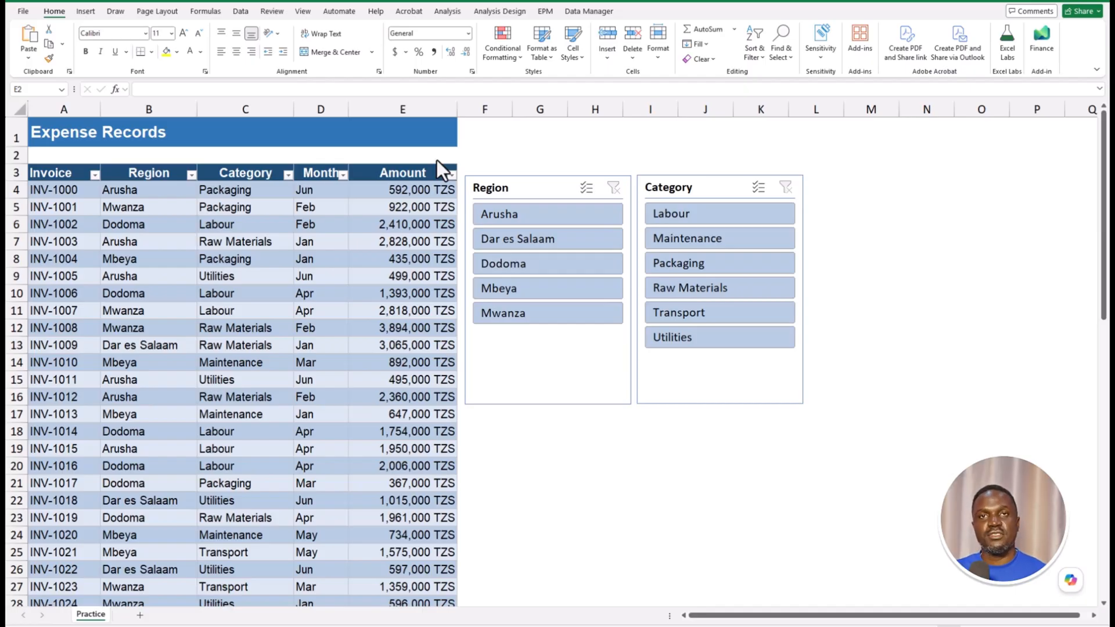
- Enter =SUBTOTAL(9,Table2[Amount]) in E2 to total the Amount column
click(416, 154)
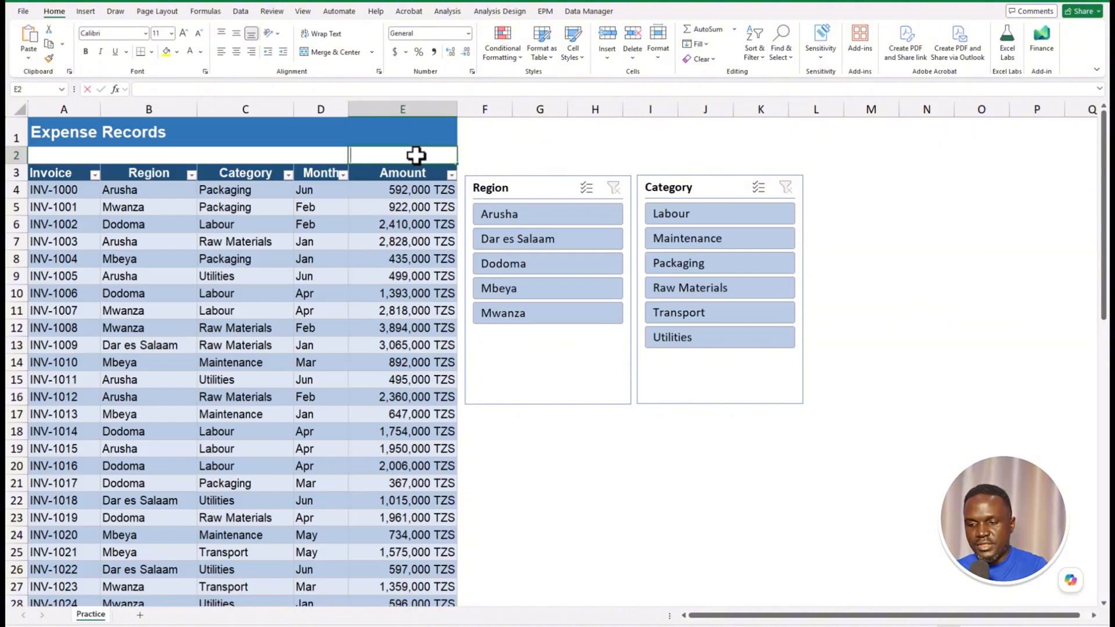
text(=subtot)
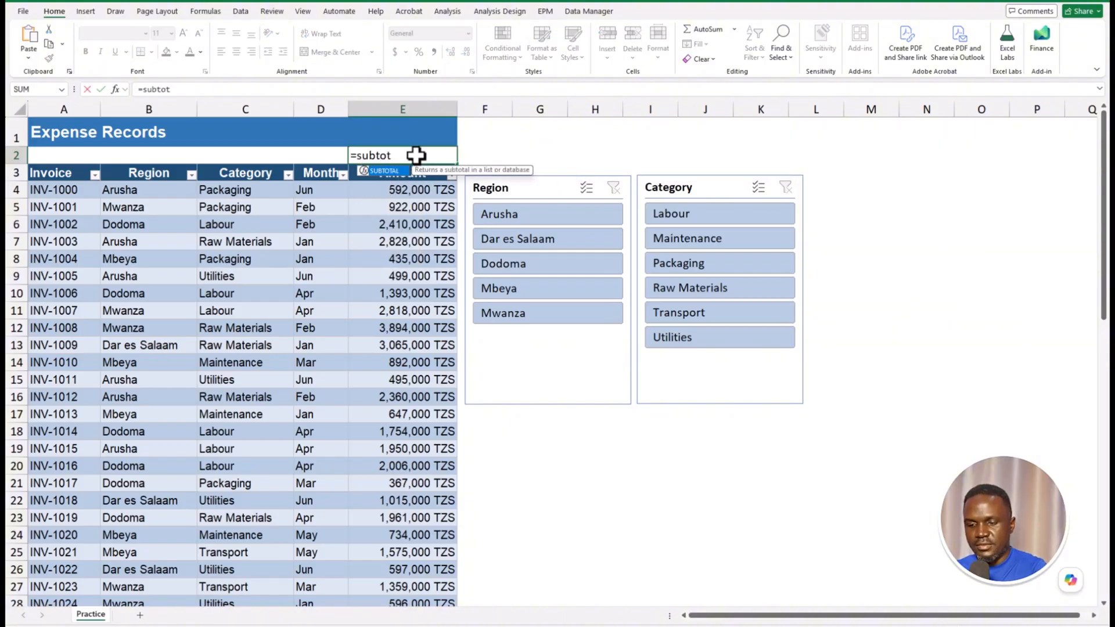
text(al)
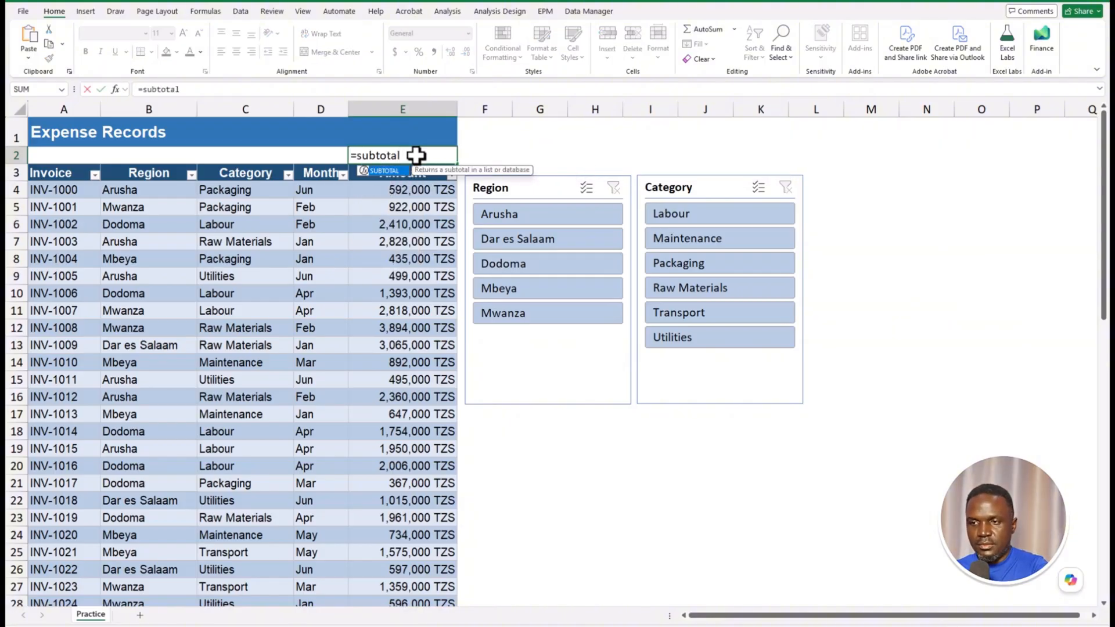
text((9,)
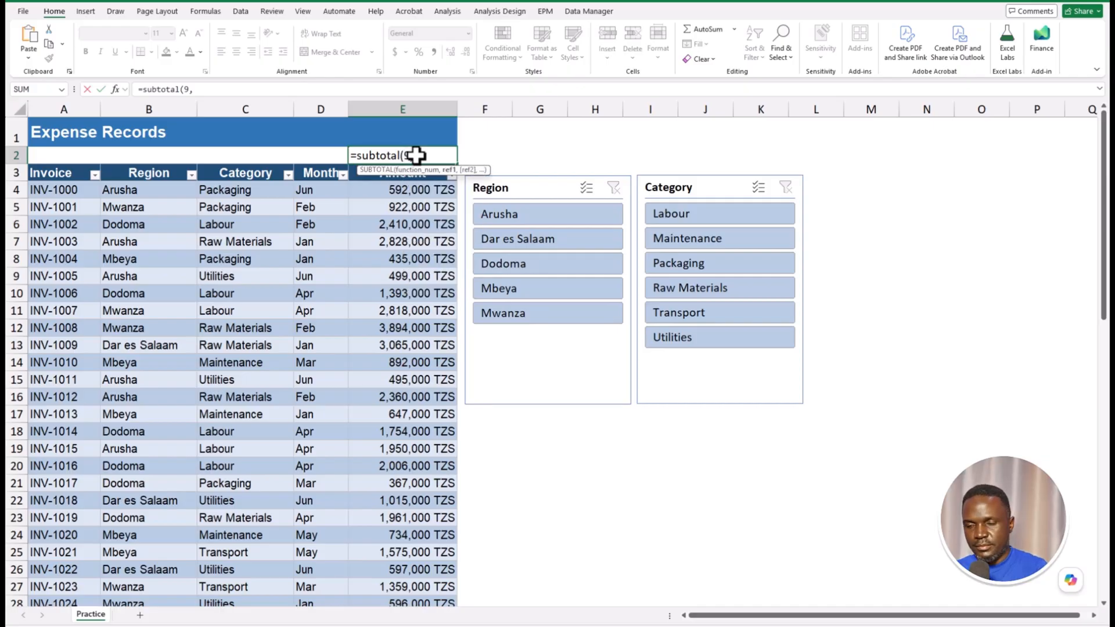
drag(400, 189, 419, 575)
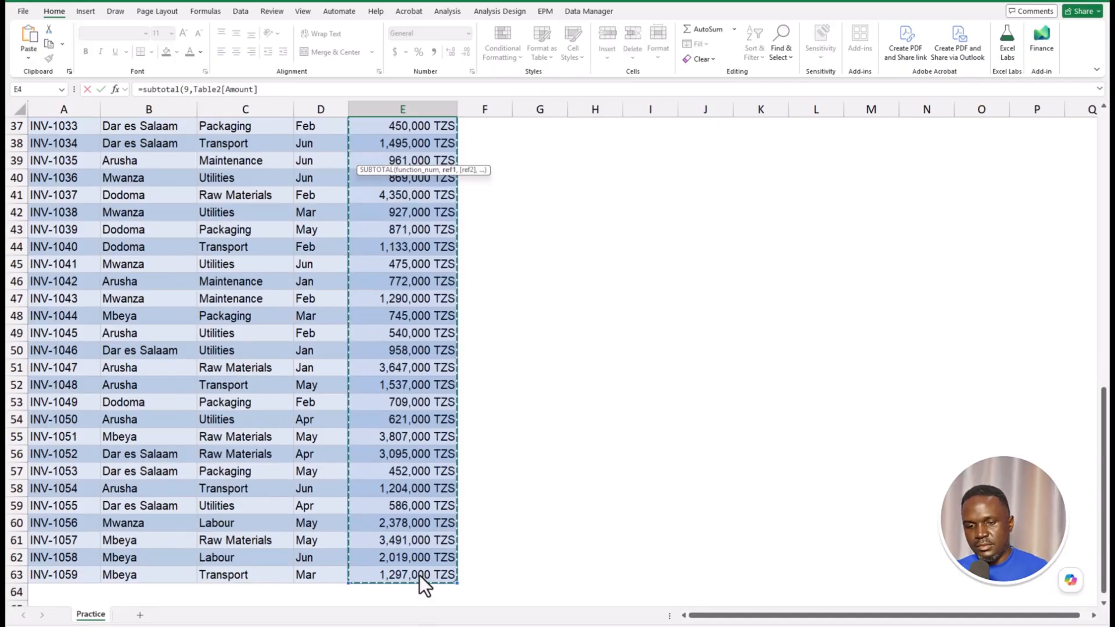
key(Return)
- Format the E2 total with Comma Style and no decimal places
scroll(448, 567, up, 2)
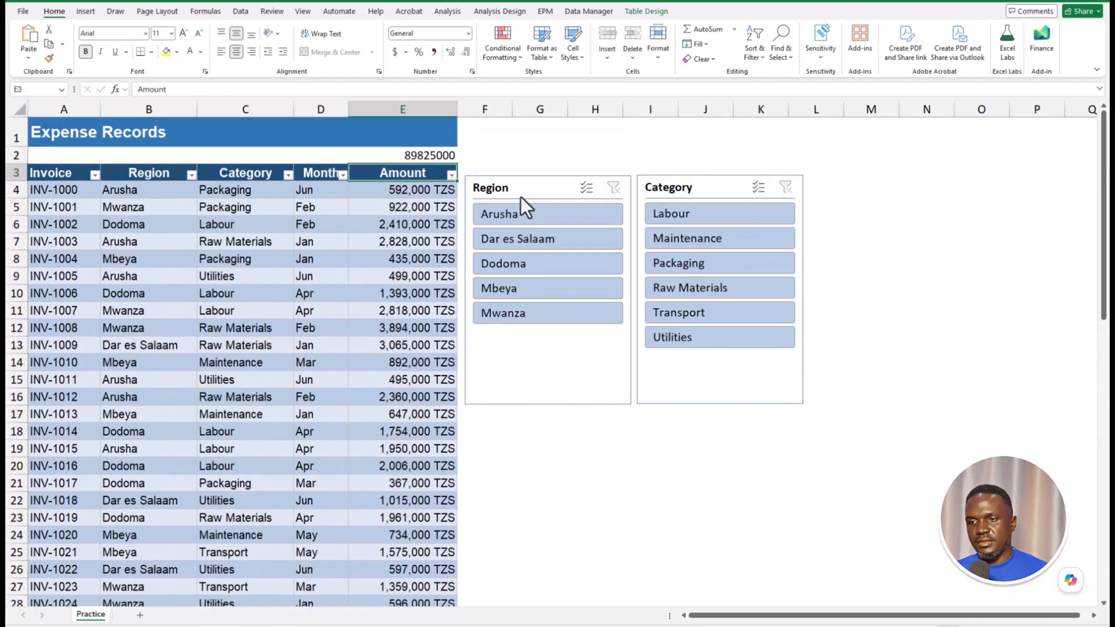
click(438, 156)
click(433, 52)
click(467, 51)
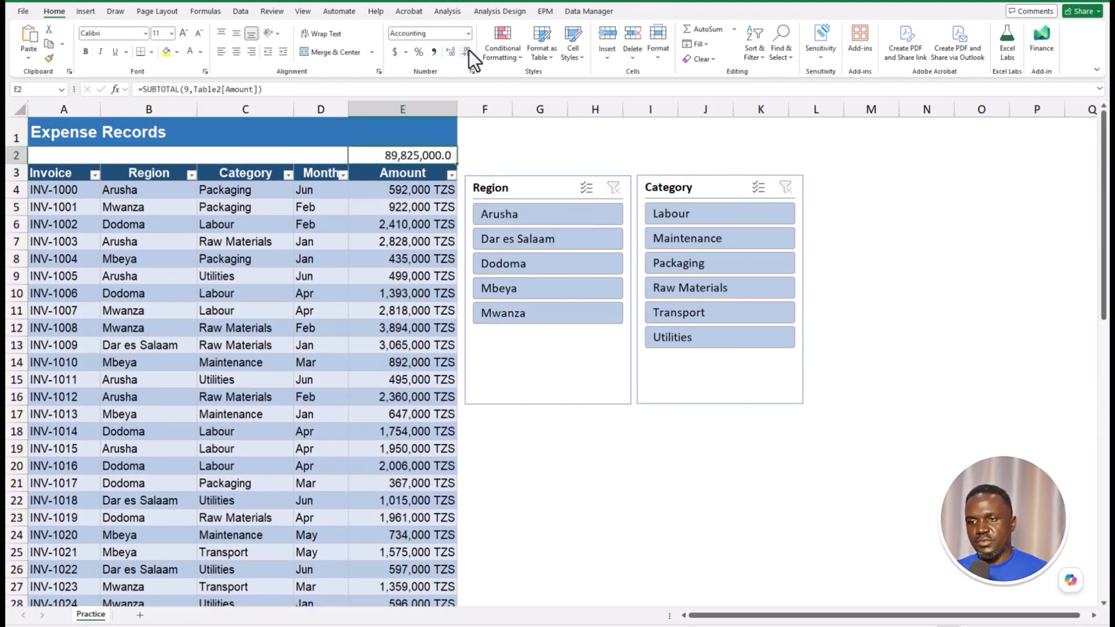
click(468, 50)
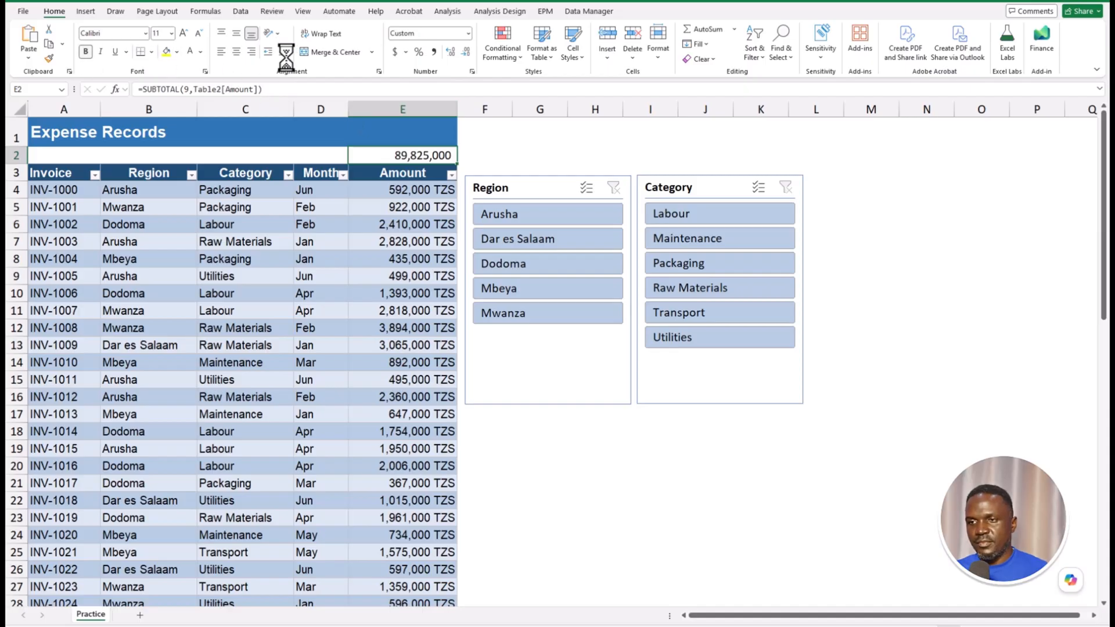
click(183, 33)
click(183, 33)
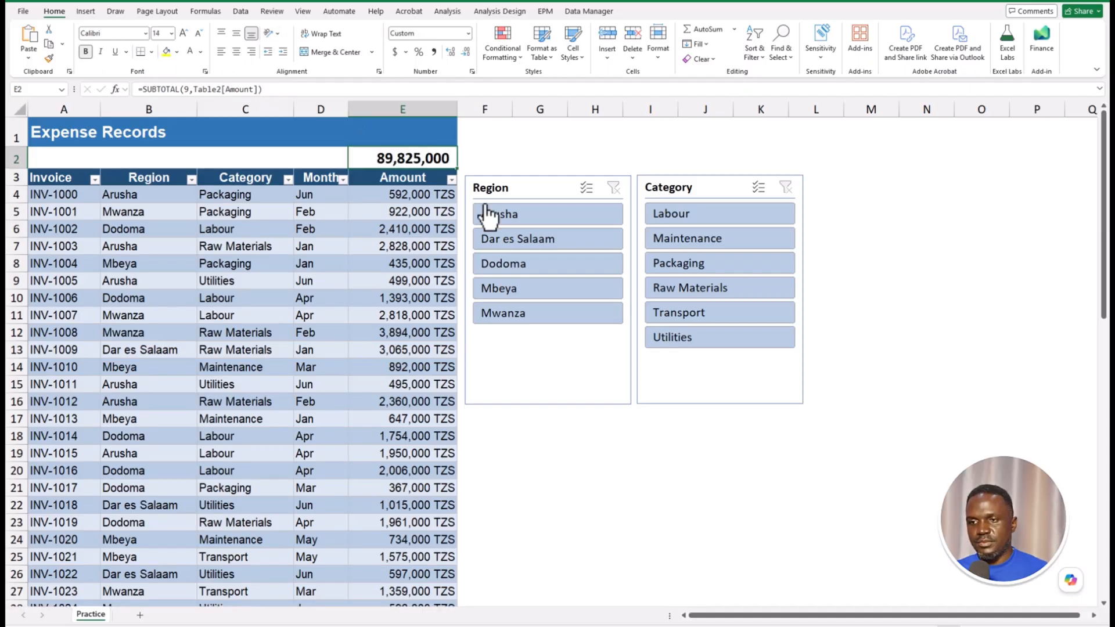
click(818, 228)
click(580, 219)
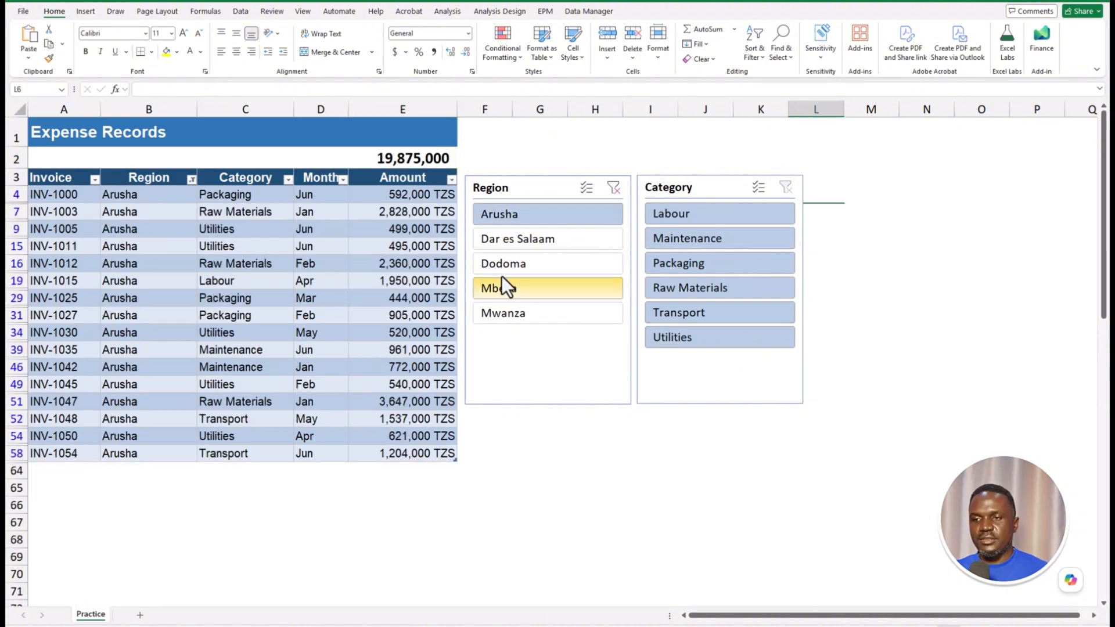
click(415, 159)
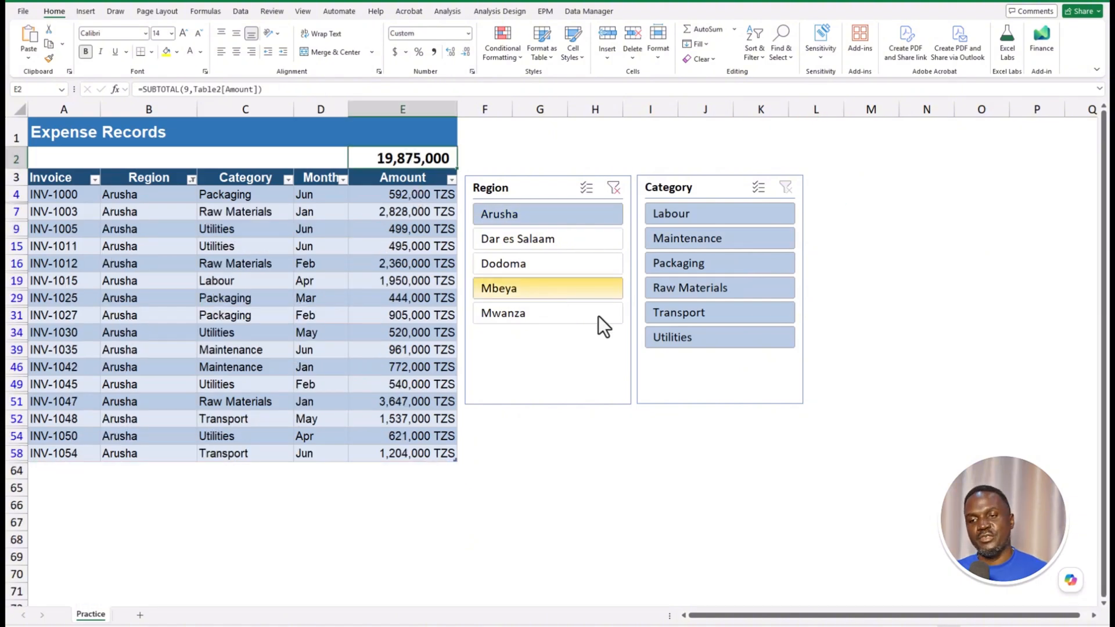
click(727, 287)
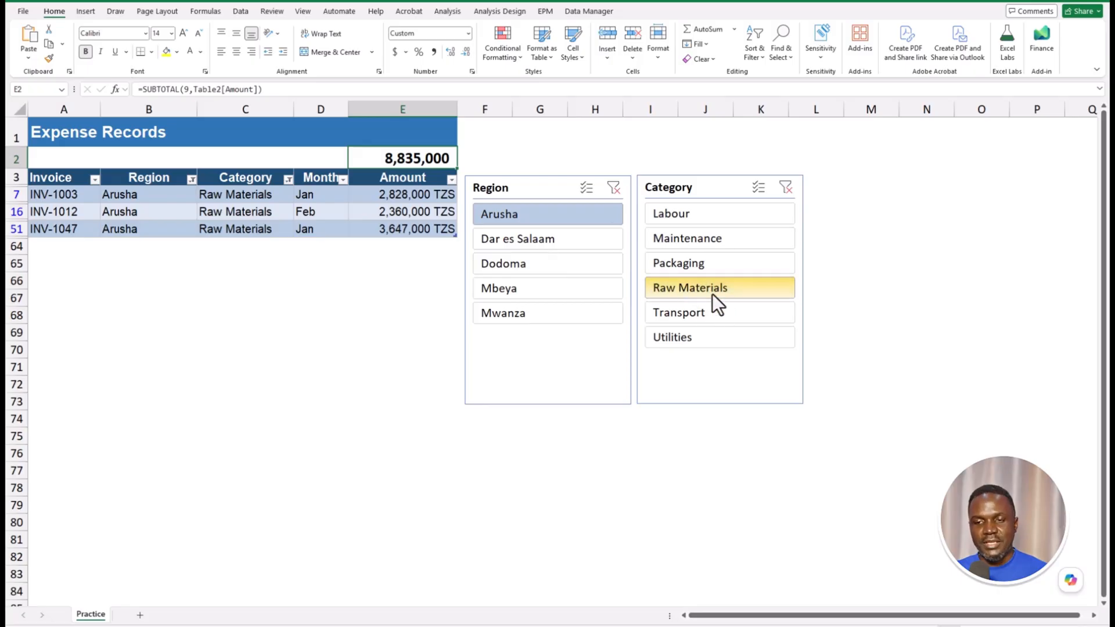
click(614, 187)
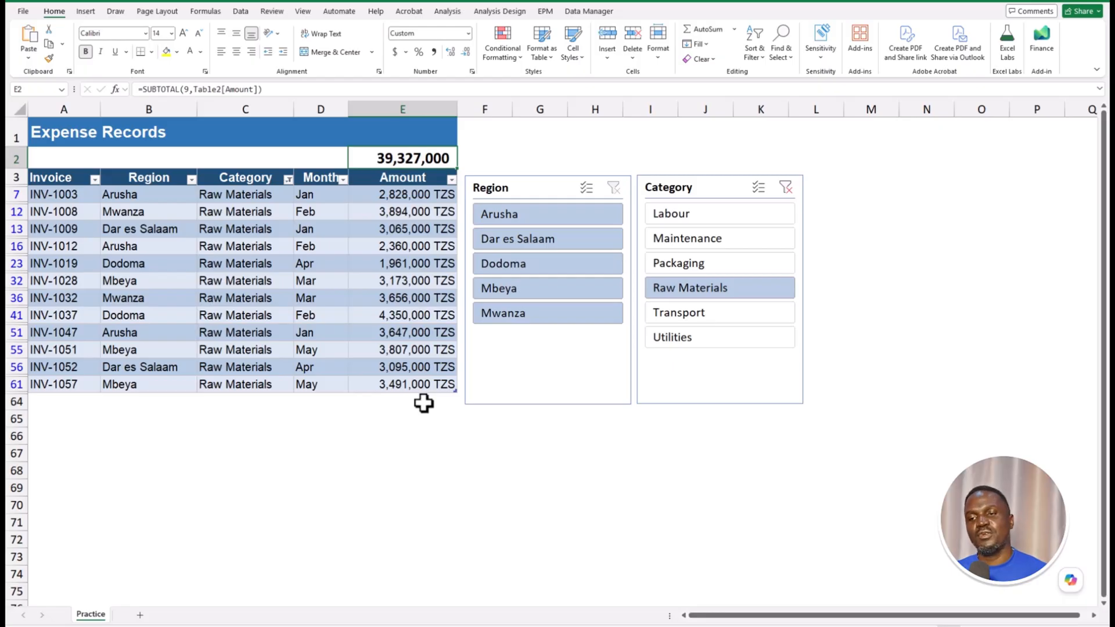
click(784, 188)
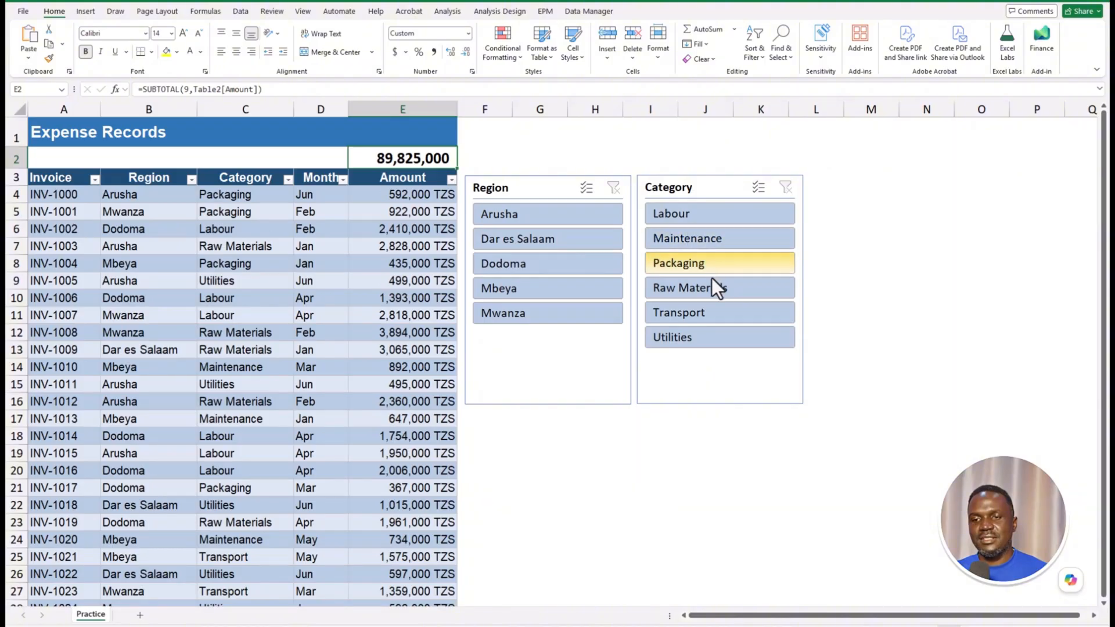
click(571, 245)
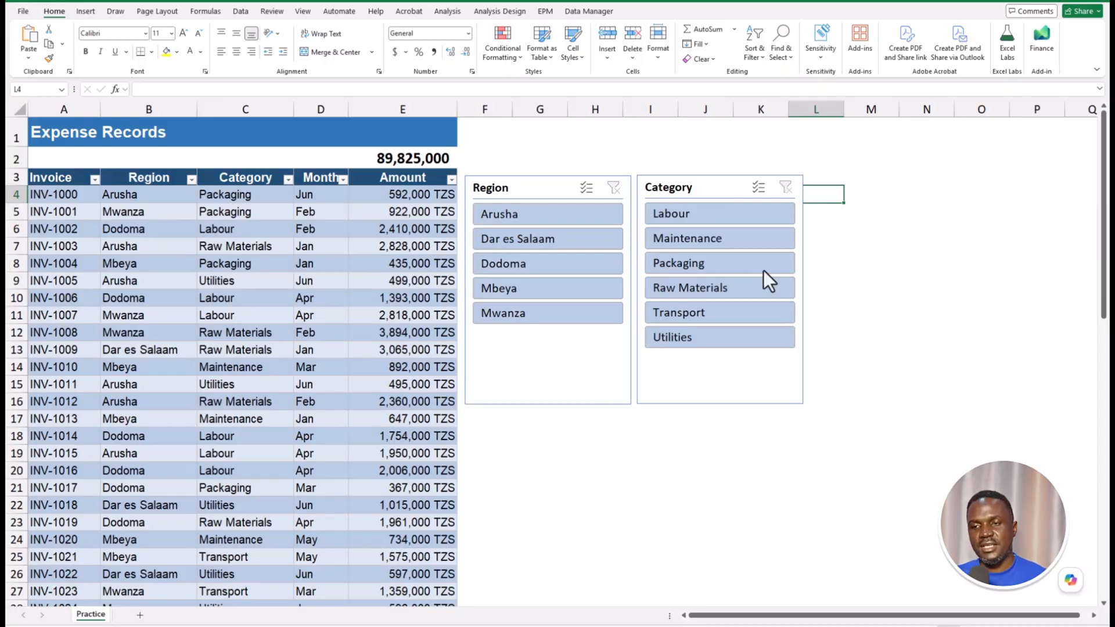
- Give the Region slicer 3 button columns and resize it
click(530, 187)
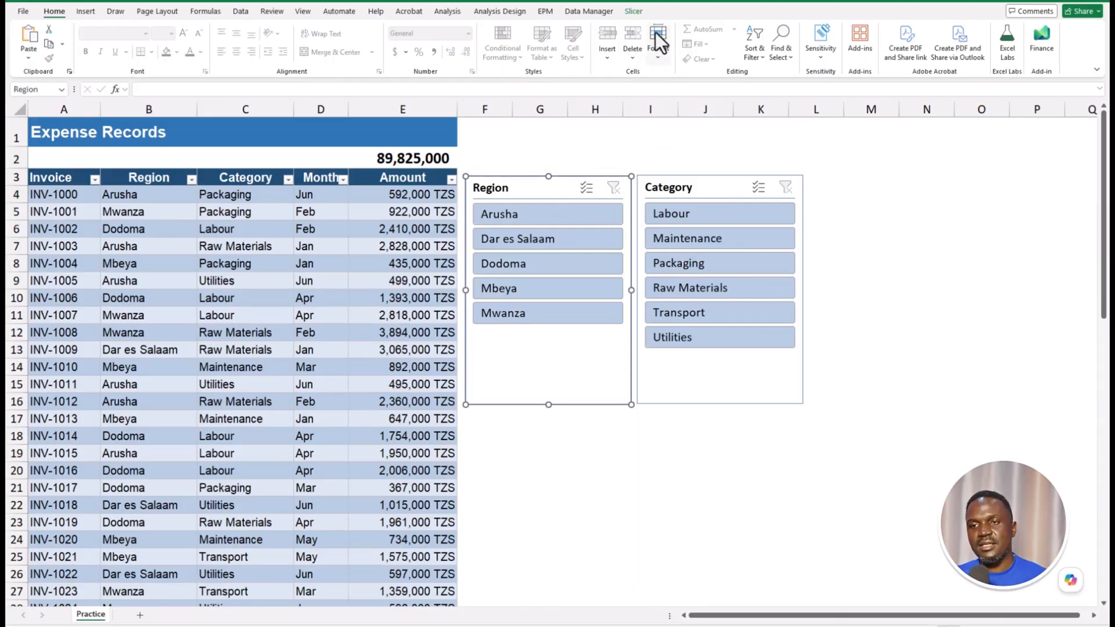
click(633, 14)
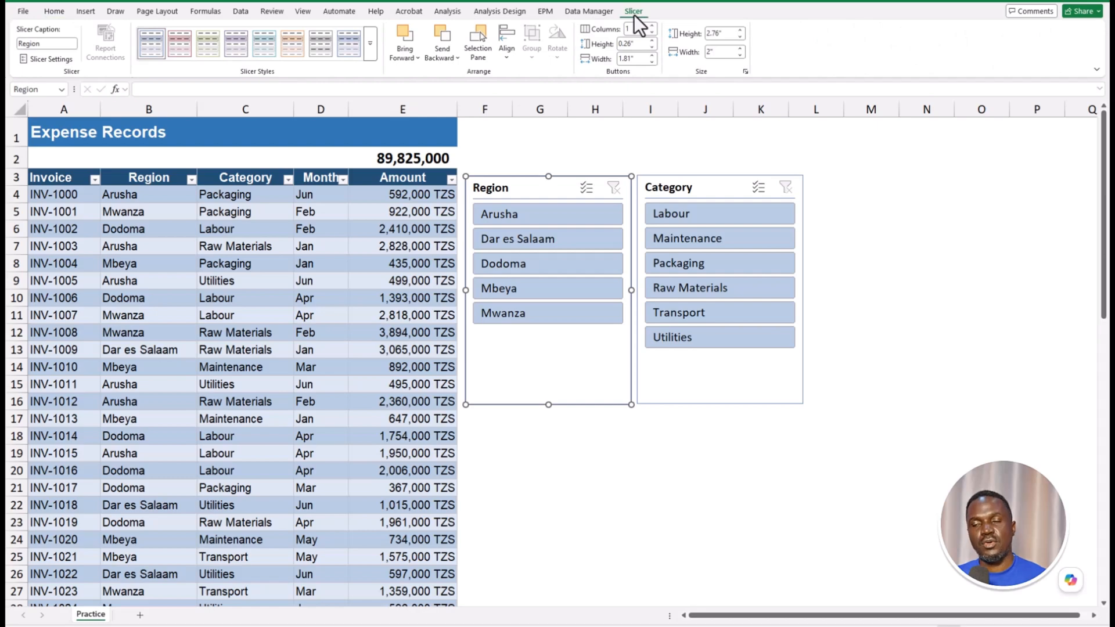
click(653, 26)
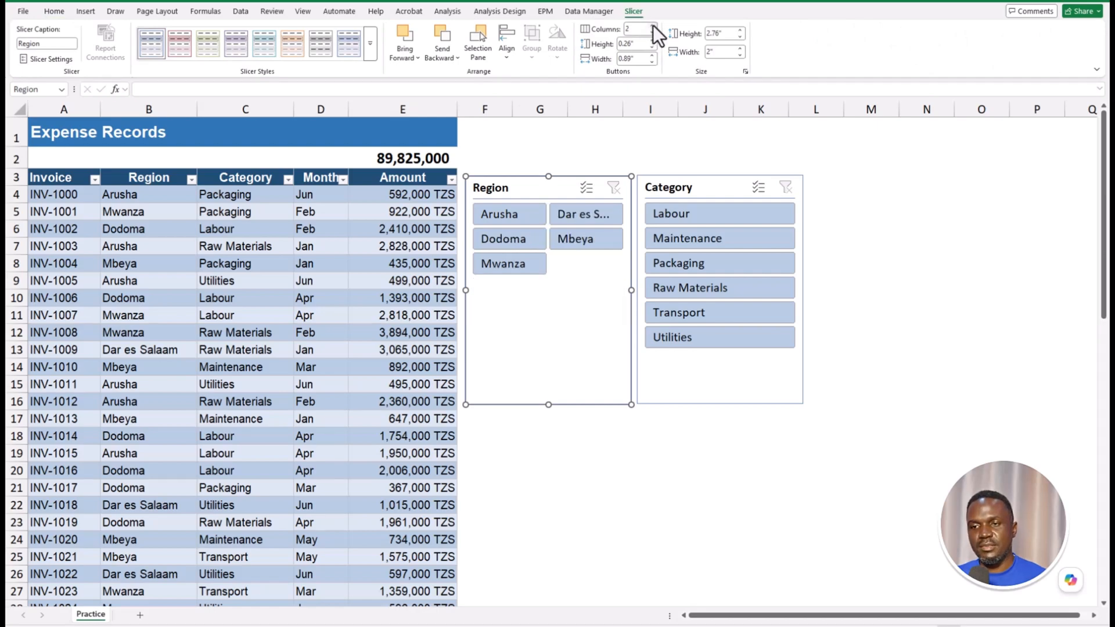
click(653, 25)
drag(662, 182, 827, 198)
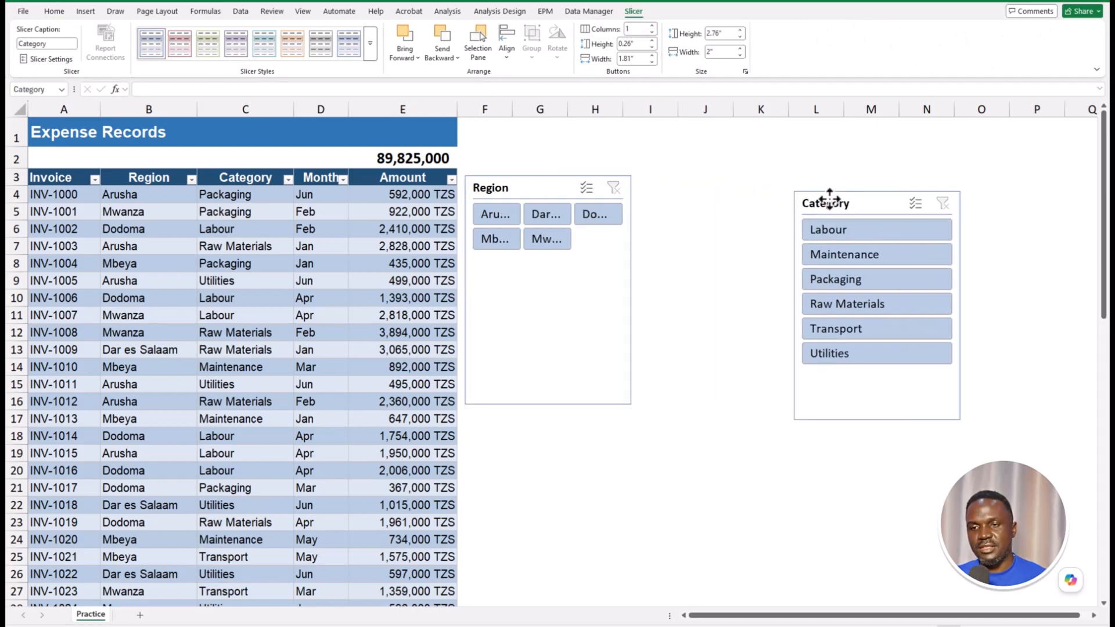
click(548, 395)
drag(548, 404, 548, 271)
drag(631, 223, 706, 223)
- Move the Category slicer below Region, set 3 columns, and resize it
drag(846, 202, 511, 284)
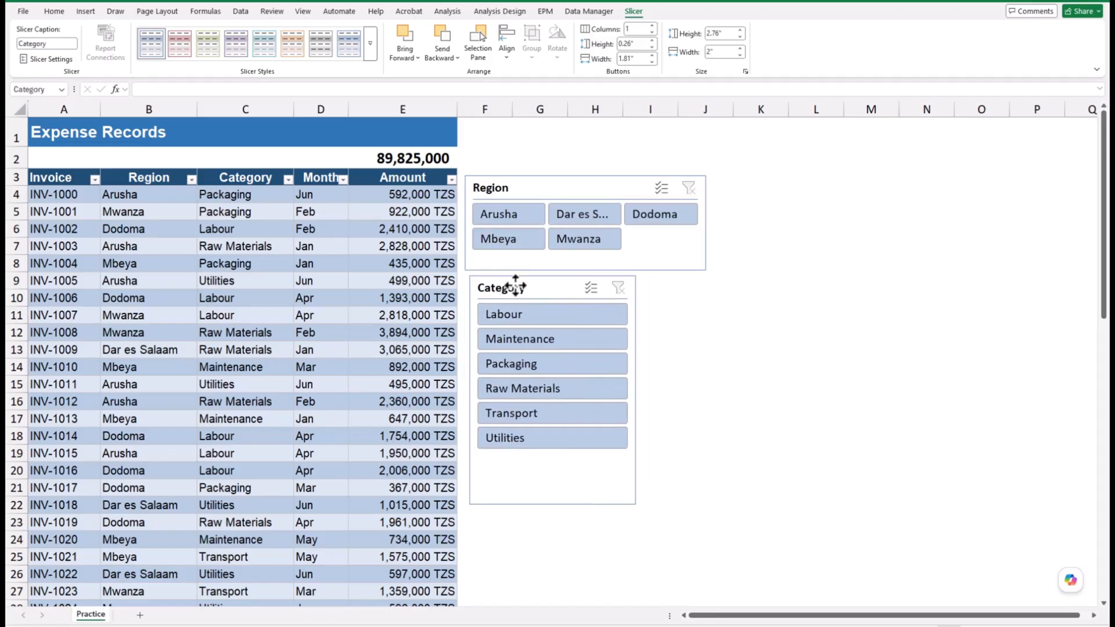
click(653, 25)
click(652, 25)
drag(633, 390, 701, 388)
drag(584, 505, 591, 370)
- Test Region filtering on Dar es Salaam, Arusha, Dodoma and Mwanza, then check the E2 total
click(720, 195)
click(598, 214)
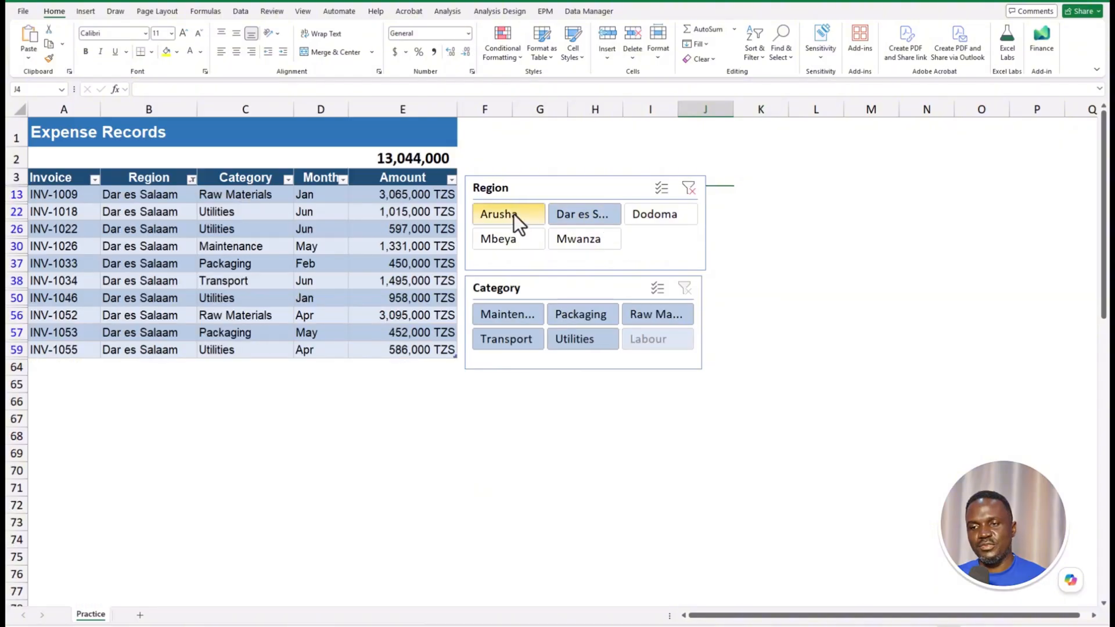
click(514, 214)
click(649, 212)
click(591, 215)
click(584, 242)
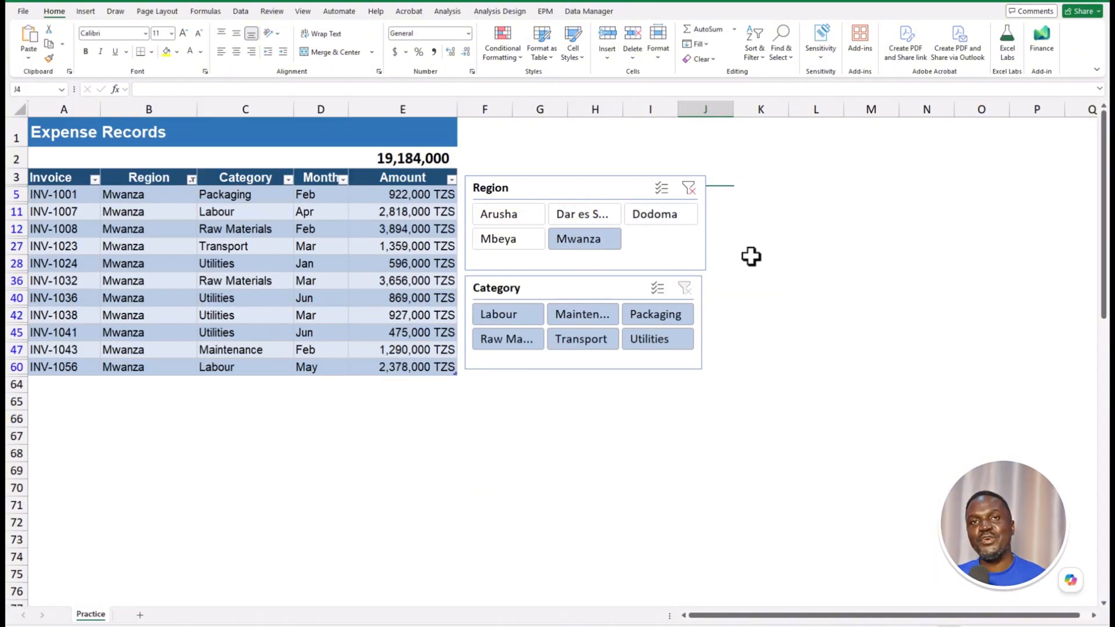
click(444, 159)
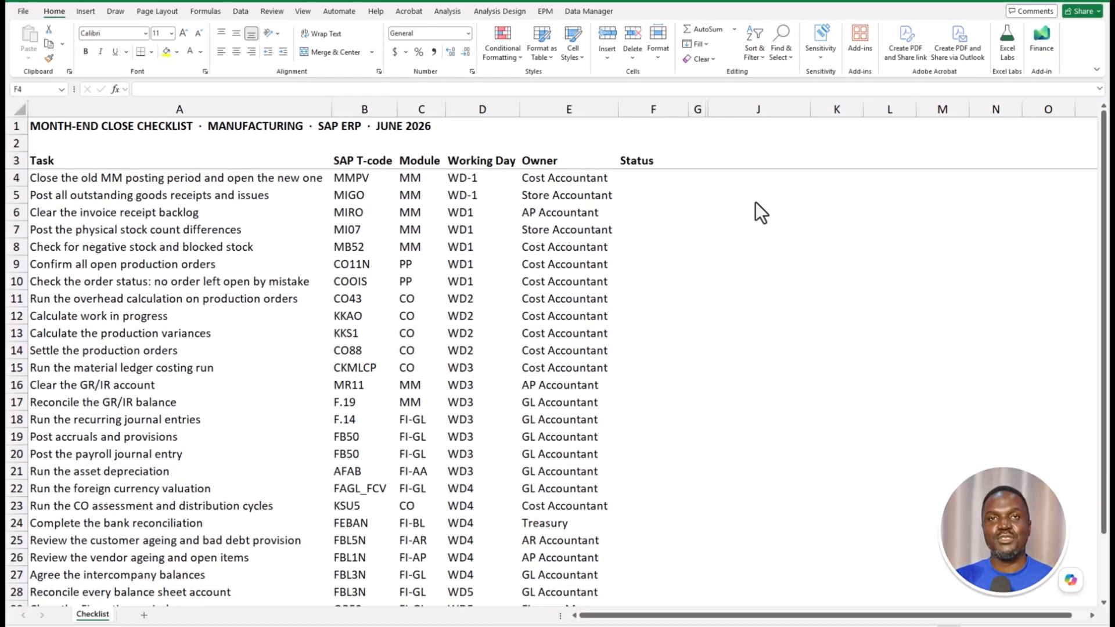
click(647, 182)
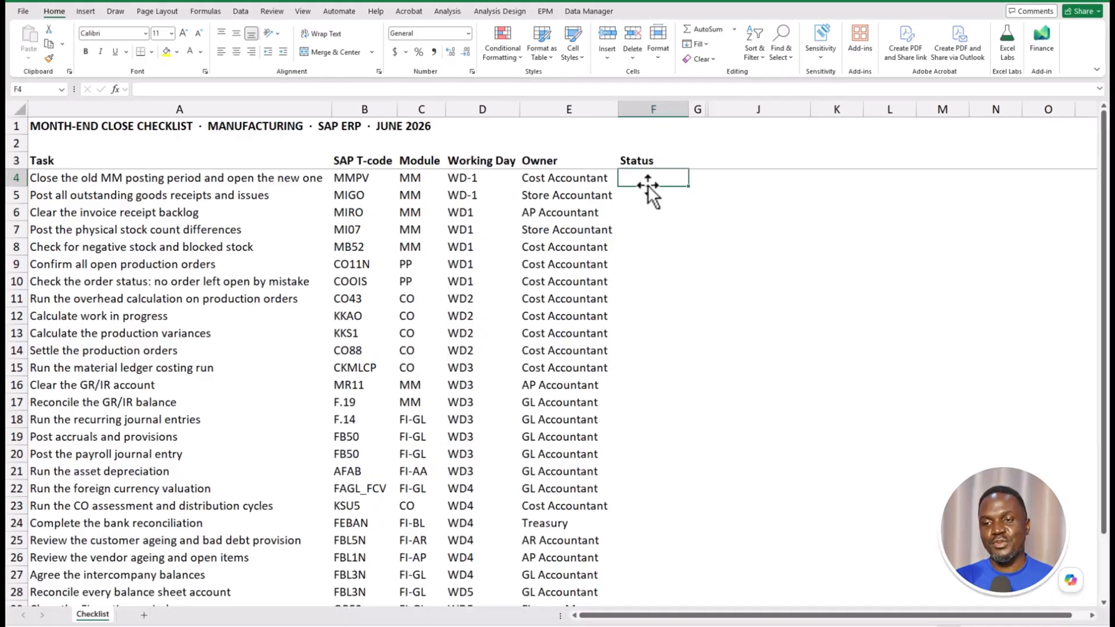
text(Com)
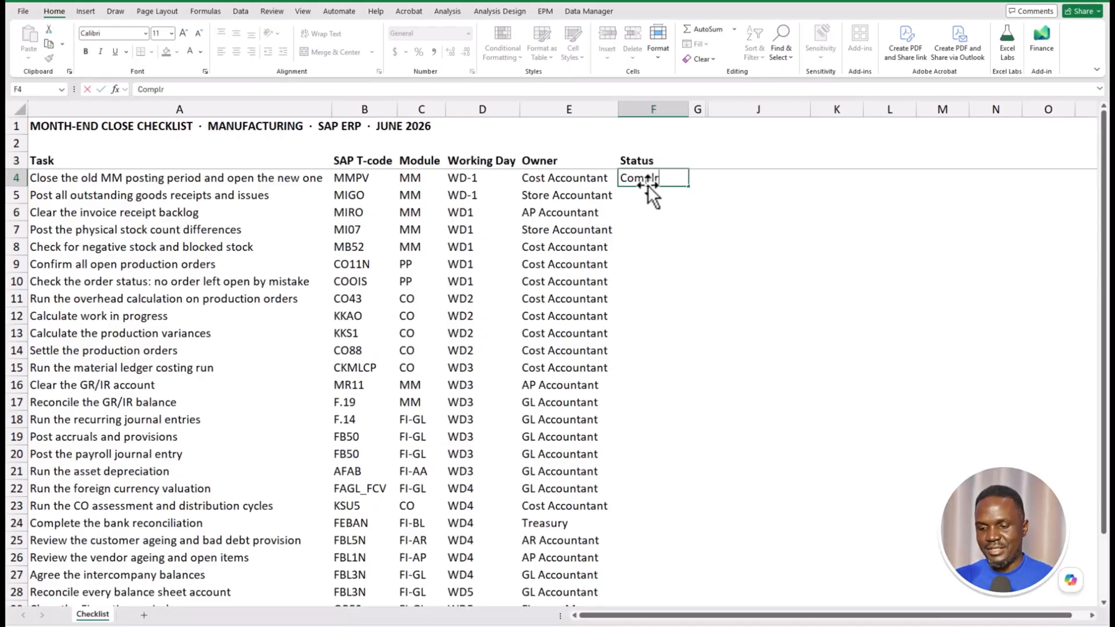
text(pleted)
key(Return)
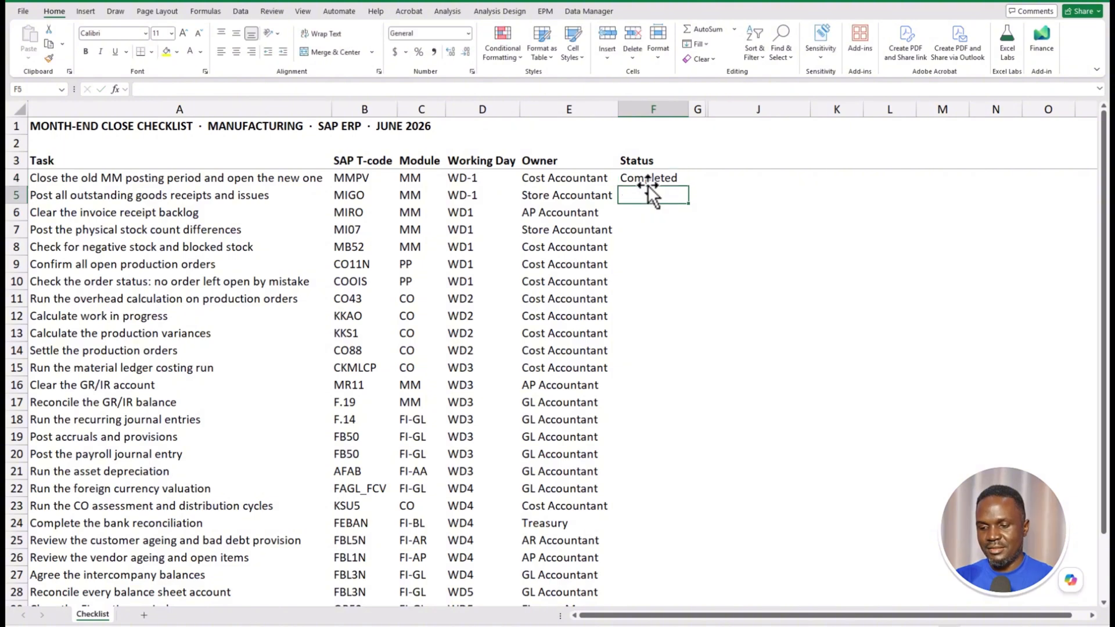
text(In progress)
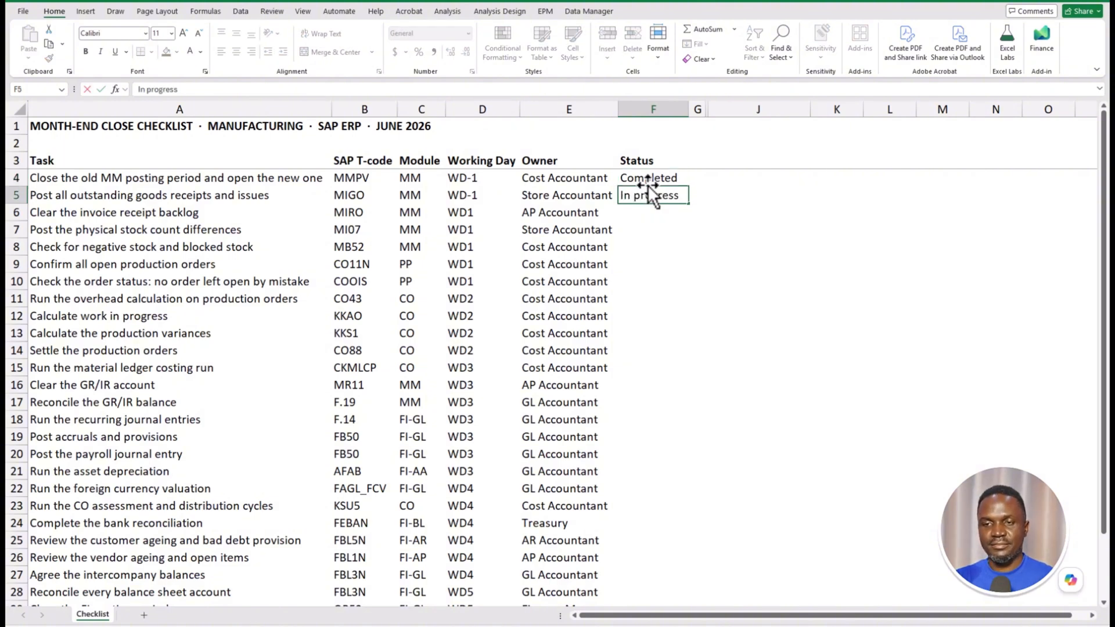
drag(647, 184, 651, 195)
key(Delete)
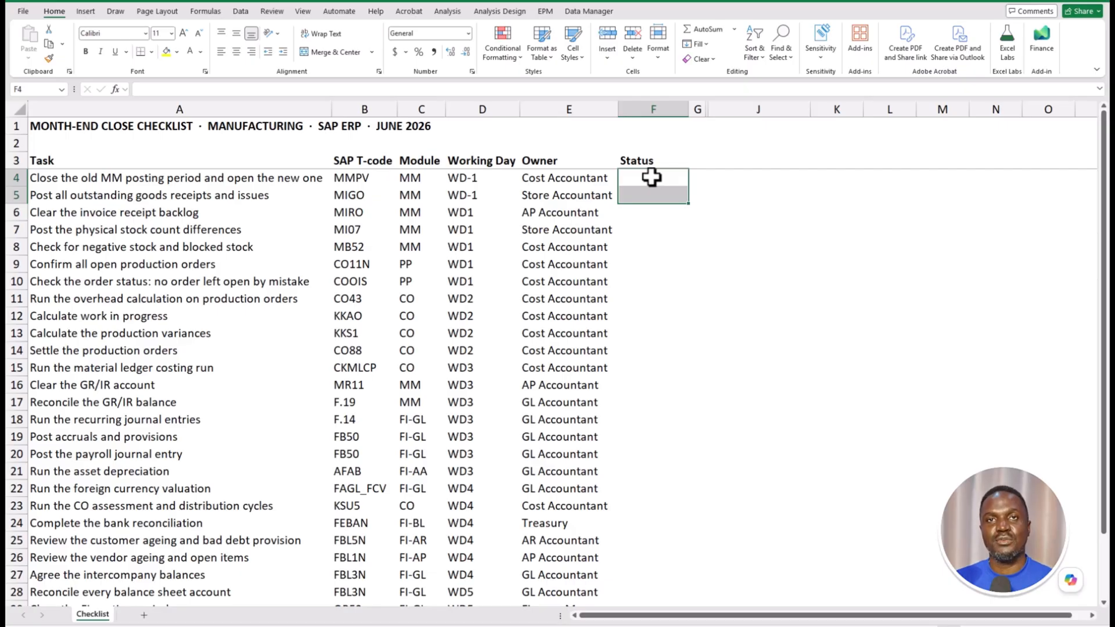
click(790, 192)
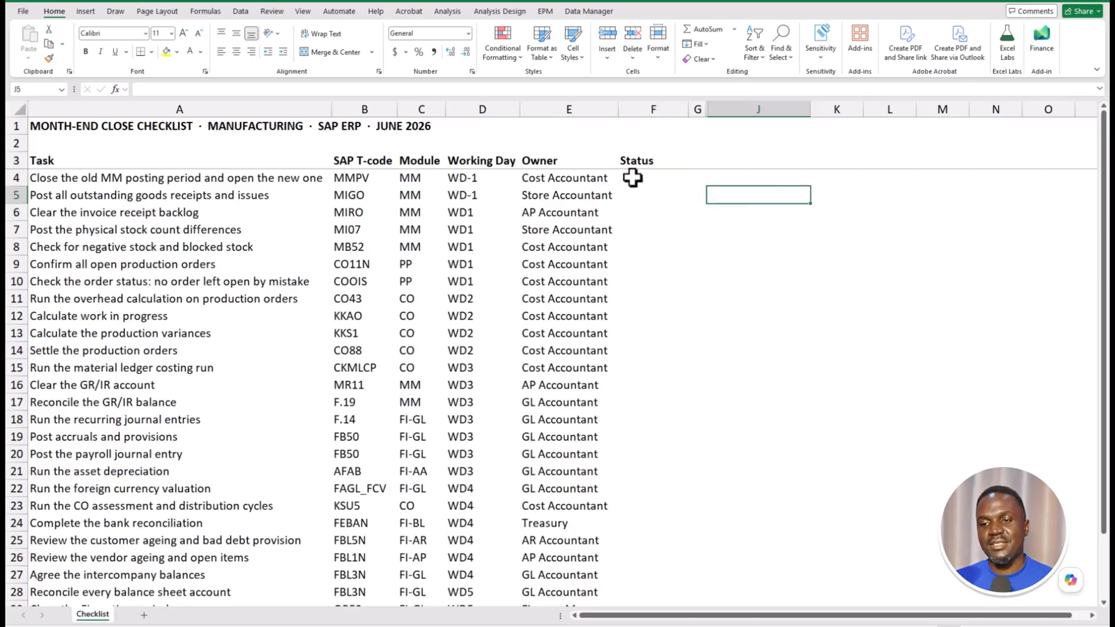
drag(632, 177, 651, 573)
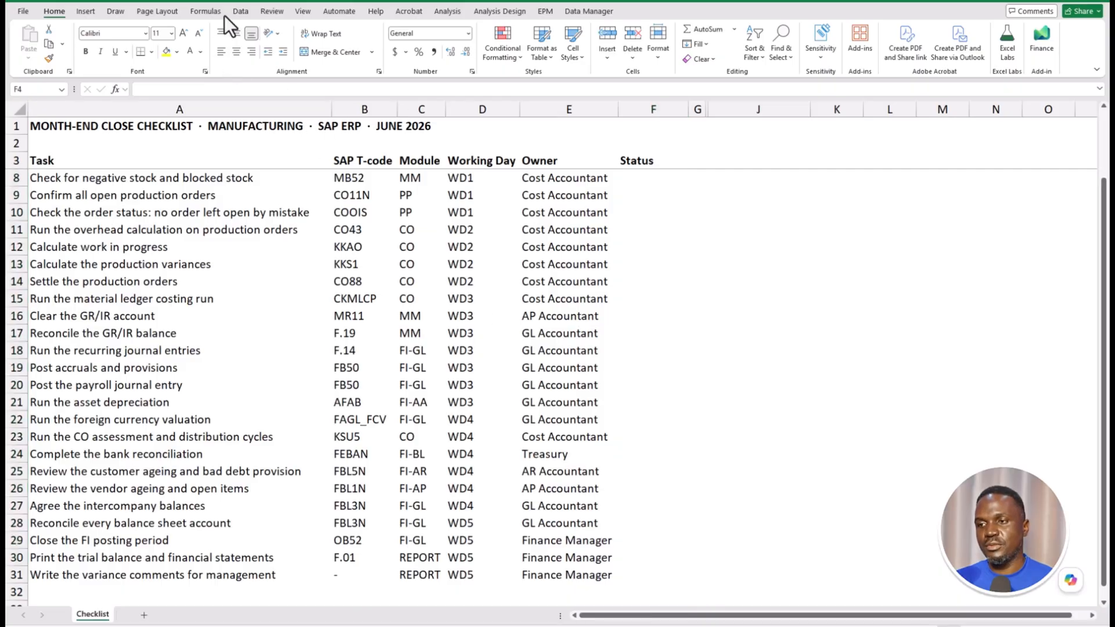
- Insert checkboxes into Status cells F4:F31 and tick the first task's box
click(89, 10)
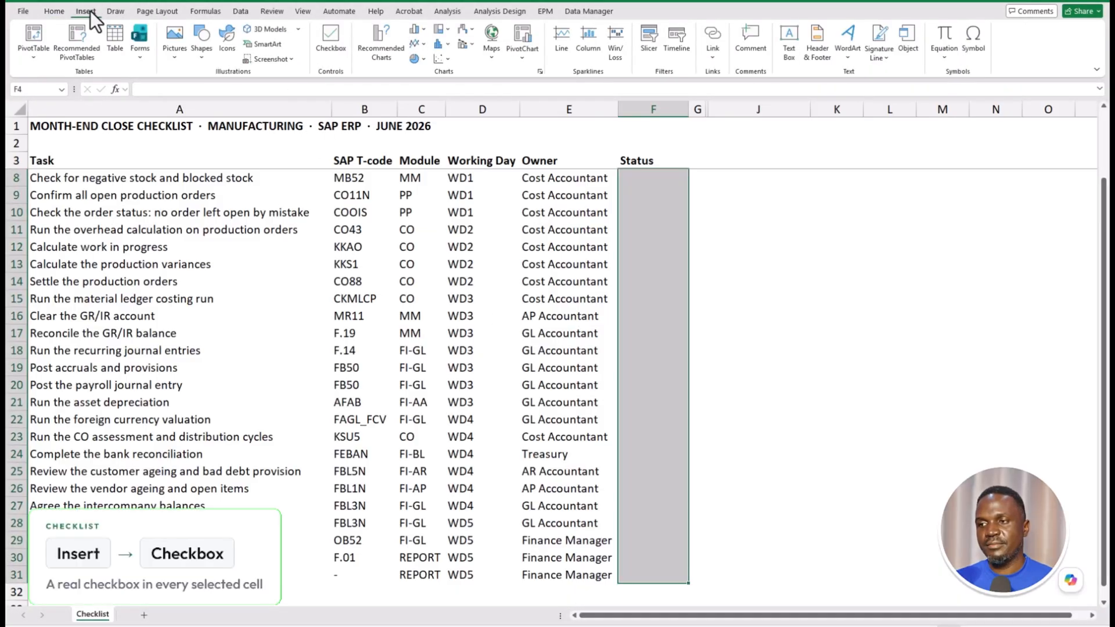
click(336, 44)
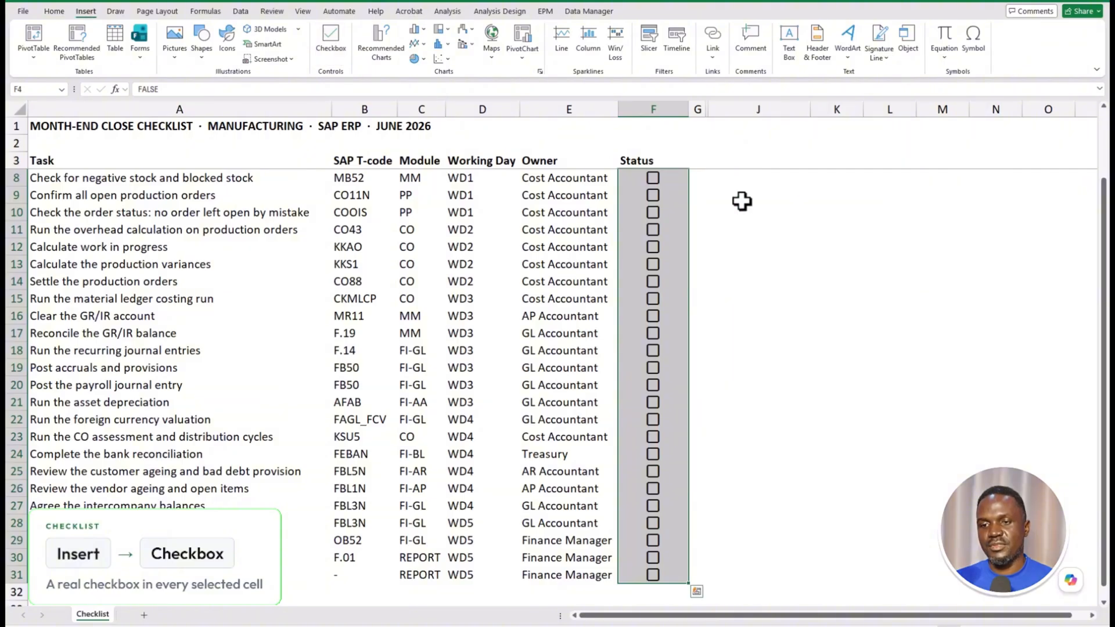
scroll(726, 200, up, 2)
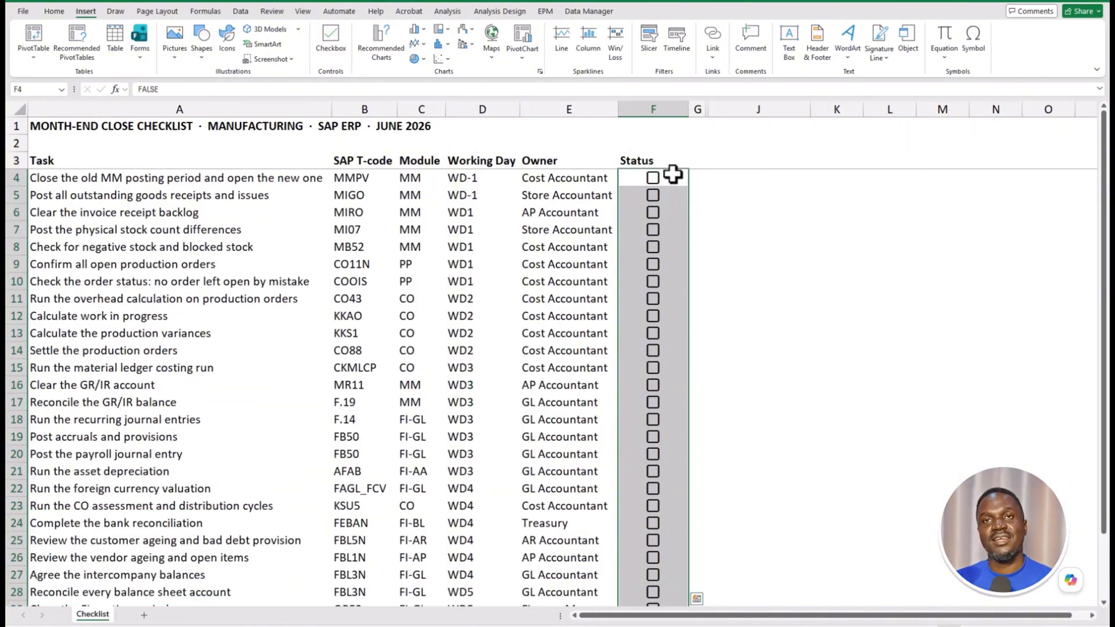
click(652, 178)
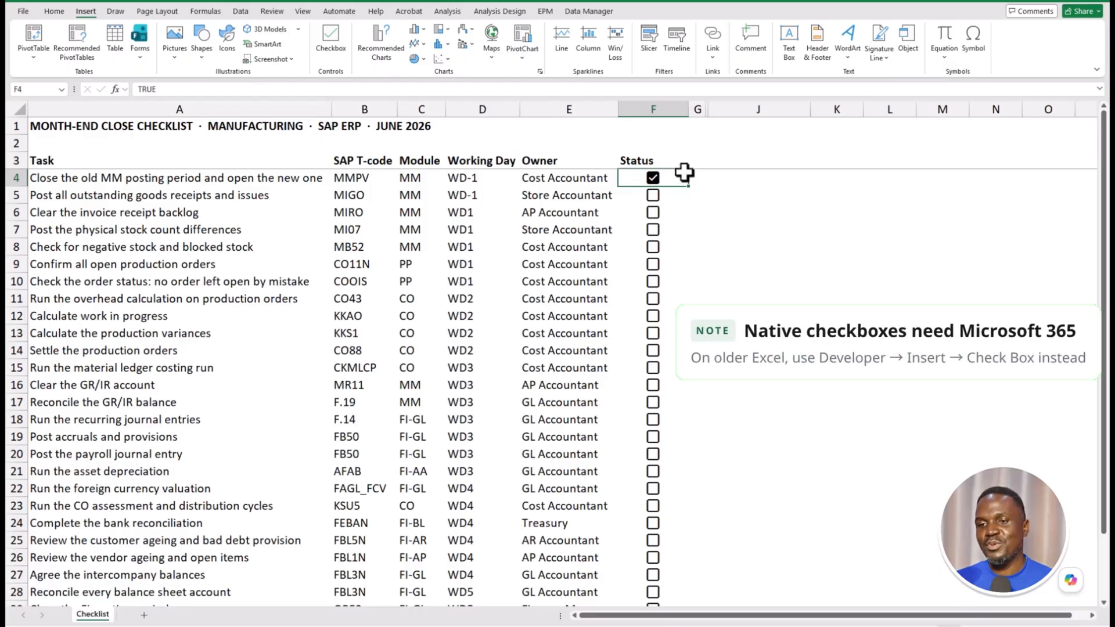
click(672, 197)
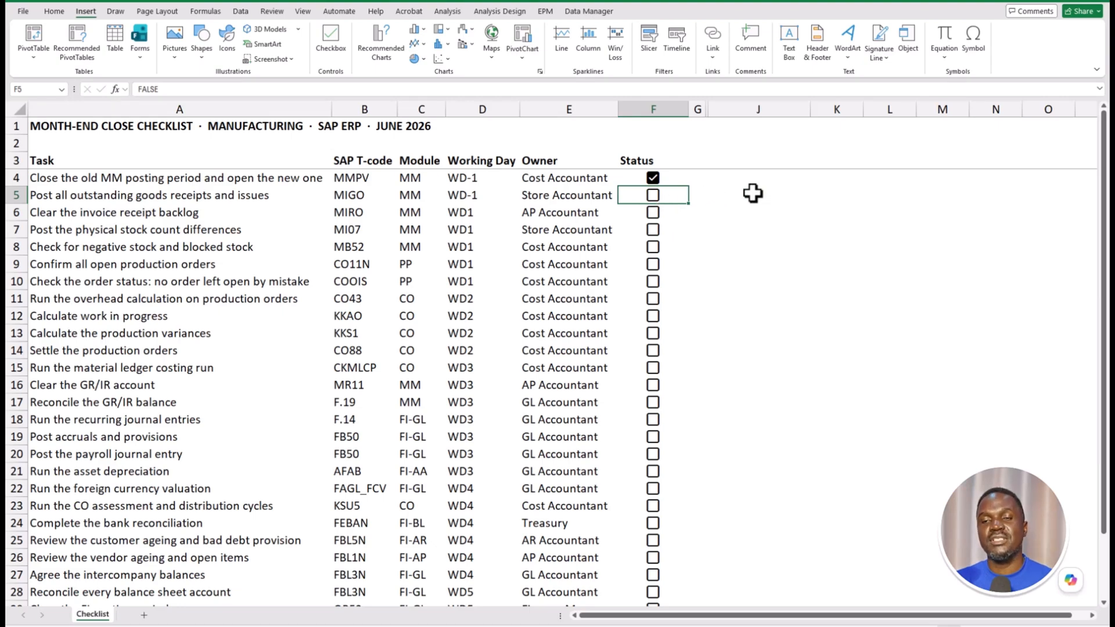
- Enter =COUNTIFS(F4:F31,"TRUE") in I4 so Completed counts the ticked Status boxes
click(674, 174)
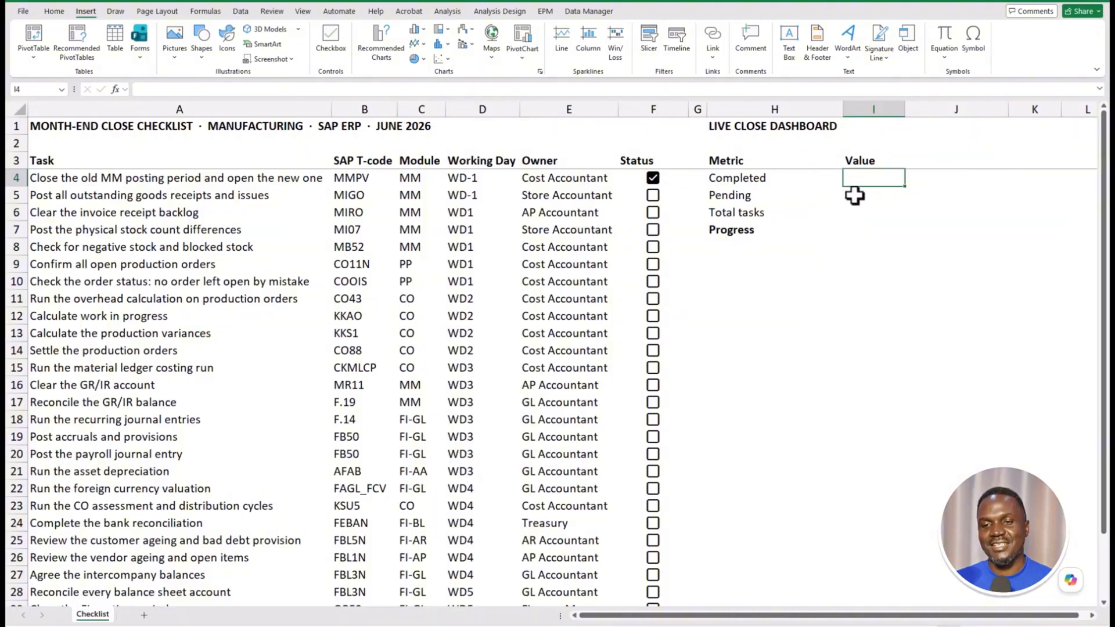
text(=cou)
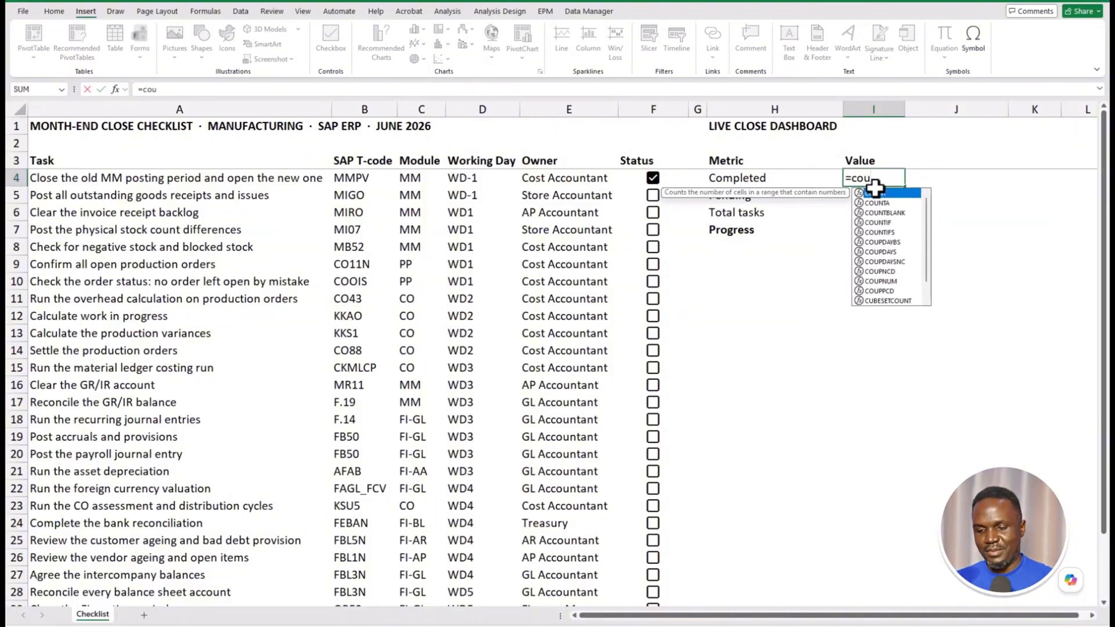
text(nt)
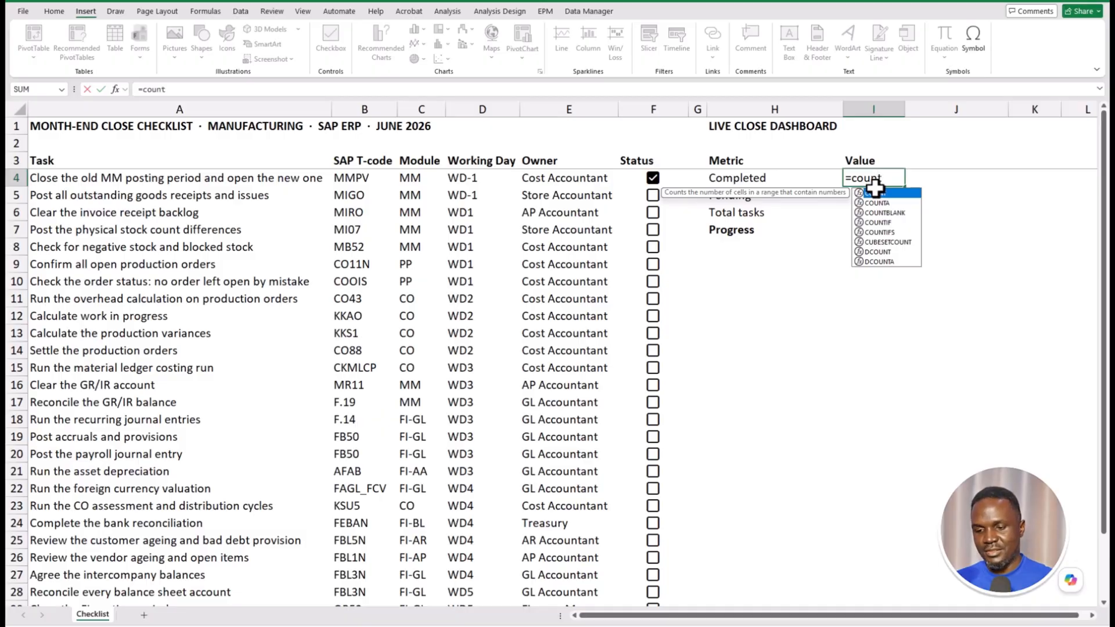
text(ifs)
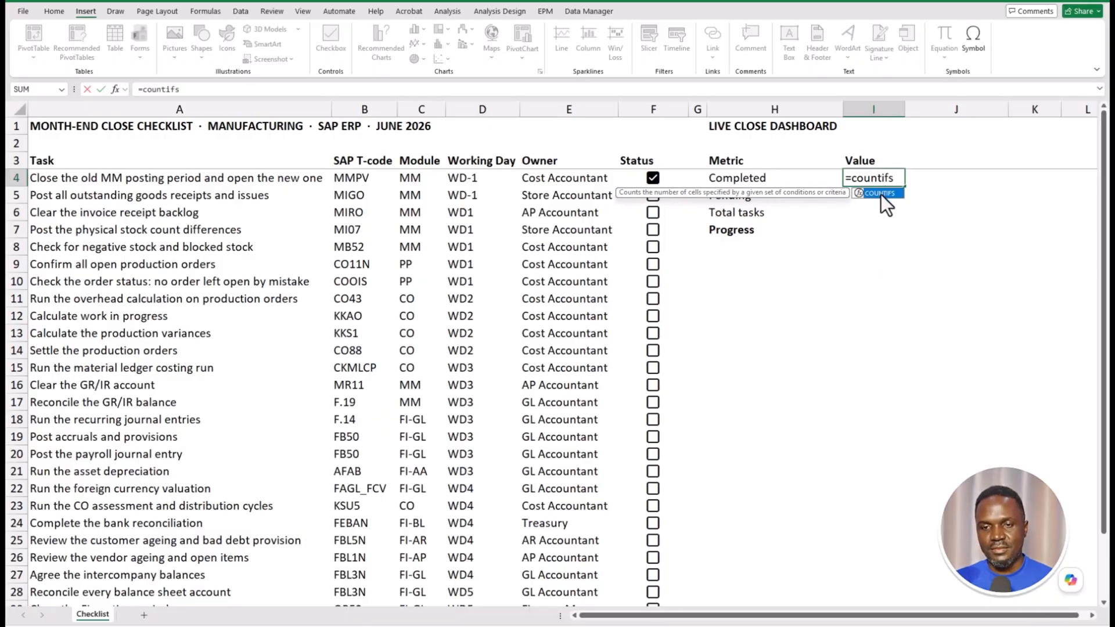
key(Tab)
drag(625, 180, 667, 575)
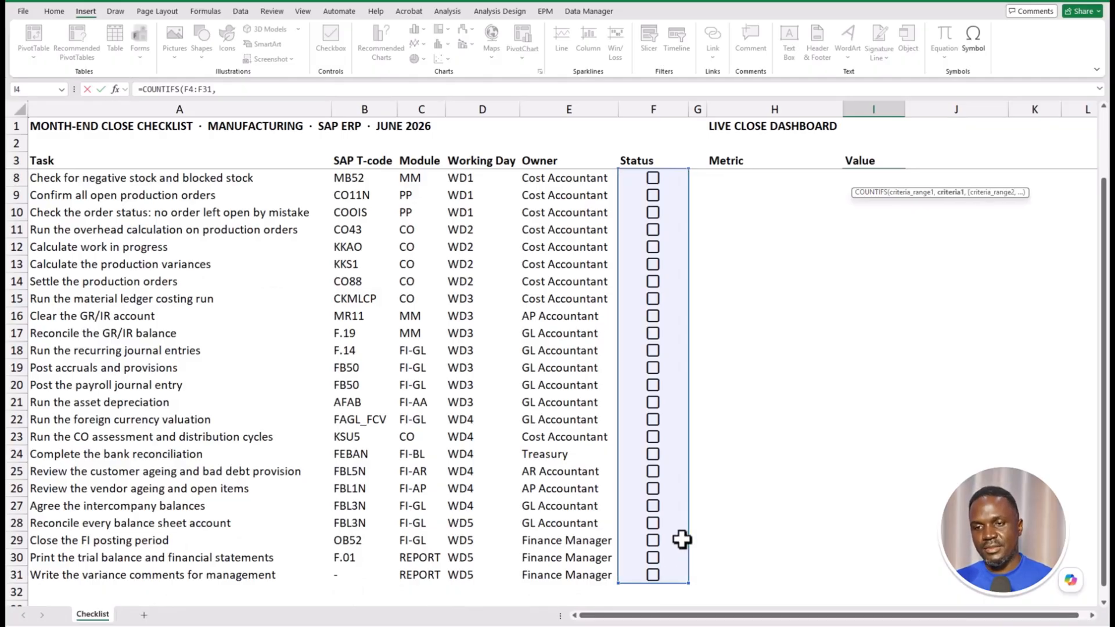
text(,"TRUE)
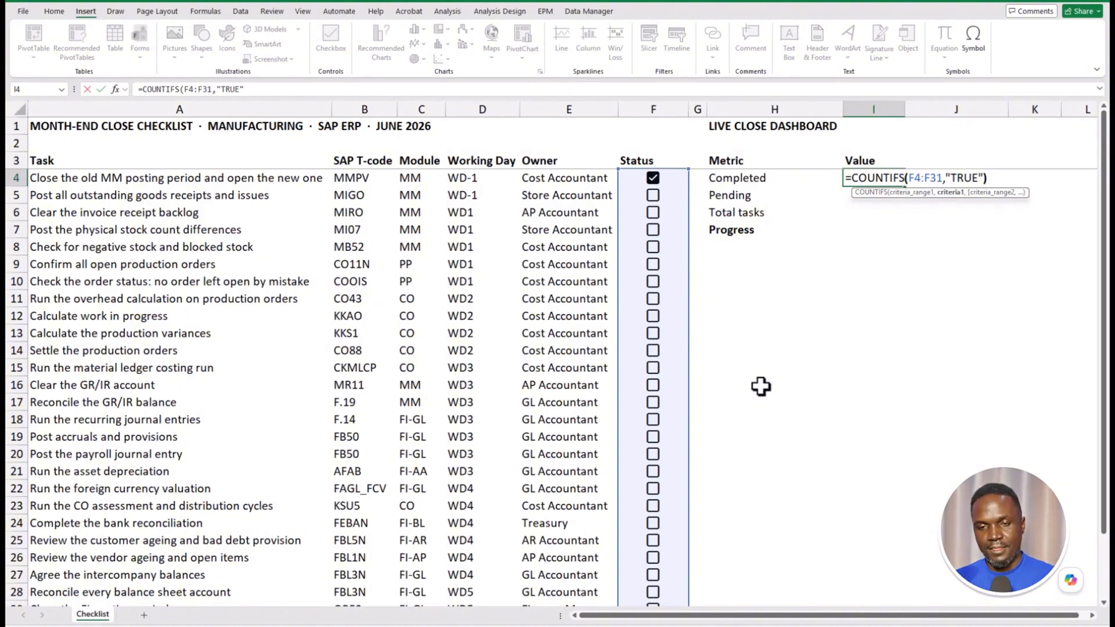
key(Return)
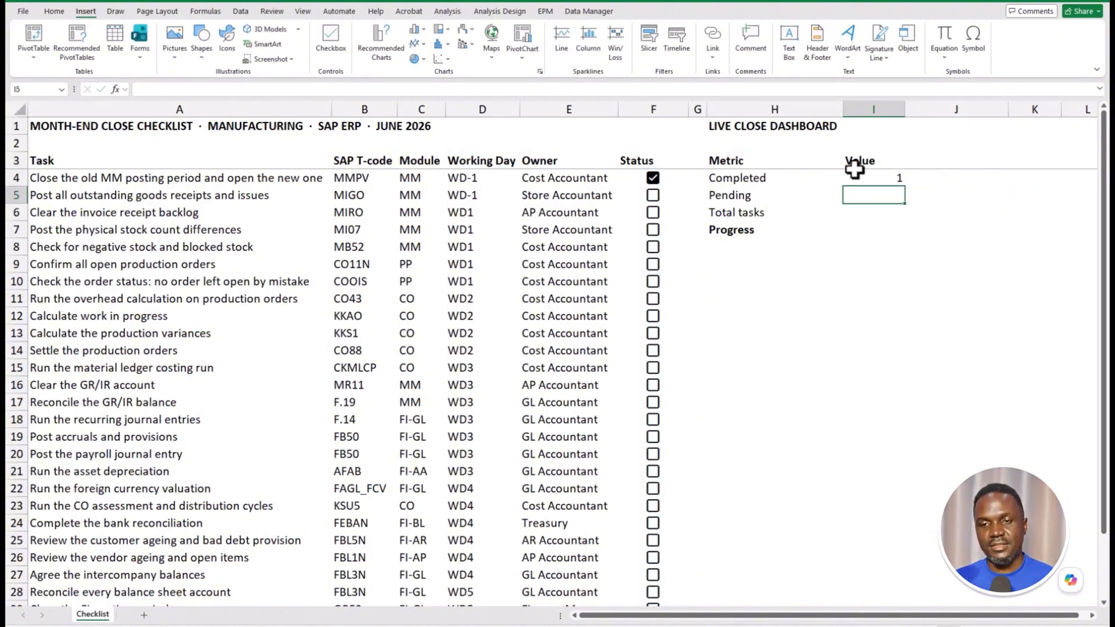
- Tick the five tasks in F6:F10, from the invoice receipt backlog to the order status check
click(652, 212)
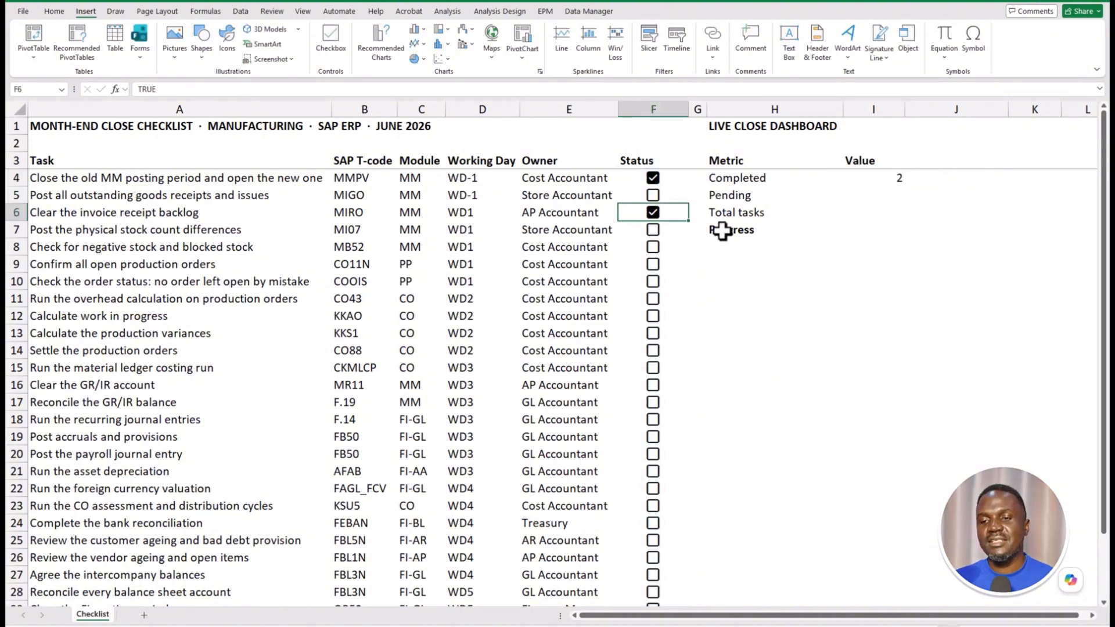
click(654, 231)
click(654, 248)
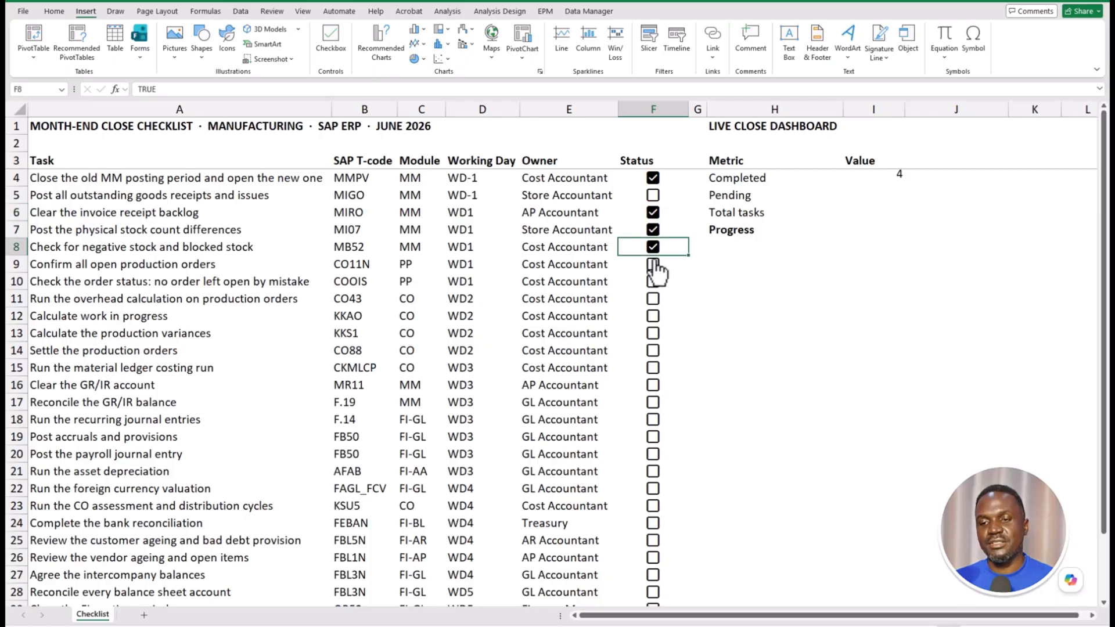
click(653, 265)
click(653, 282)
click(880, 229)
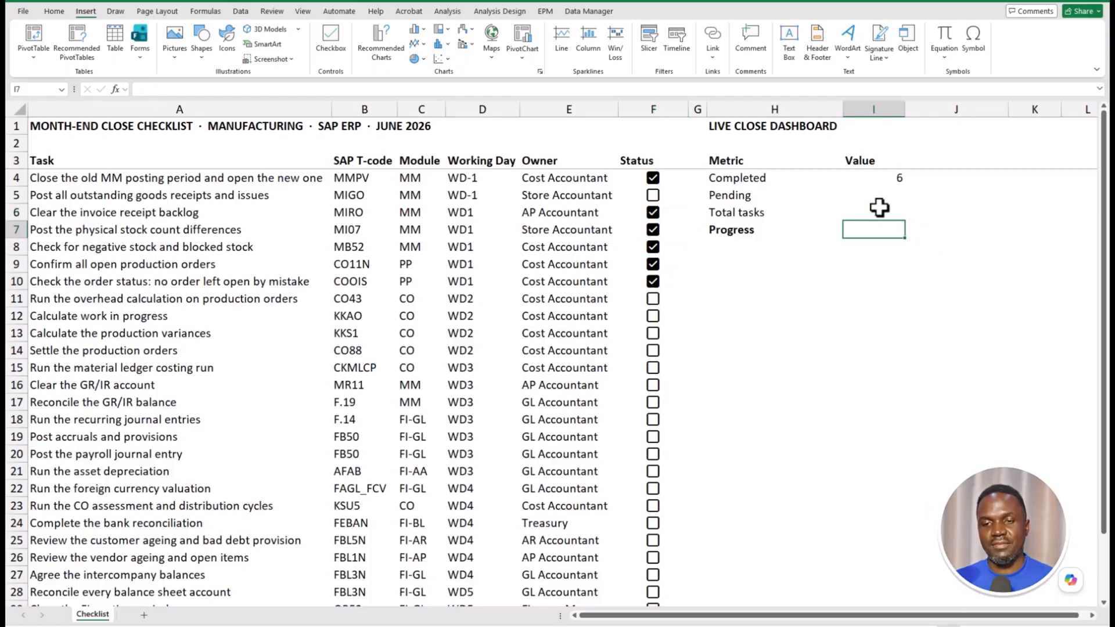
click(895, 215)
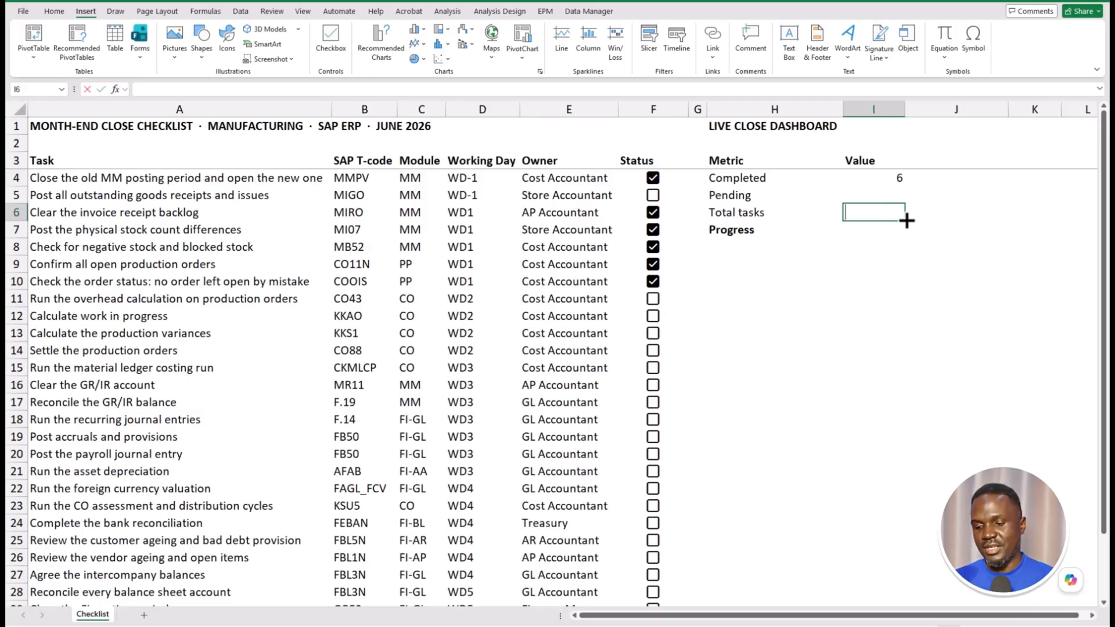
- Enter =COUNTA(A4:A31) in I6 so Total tasks counts the 28 task descriptions
text(=)
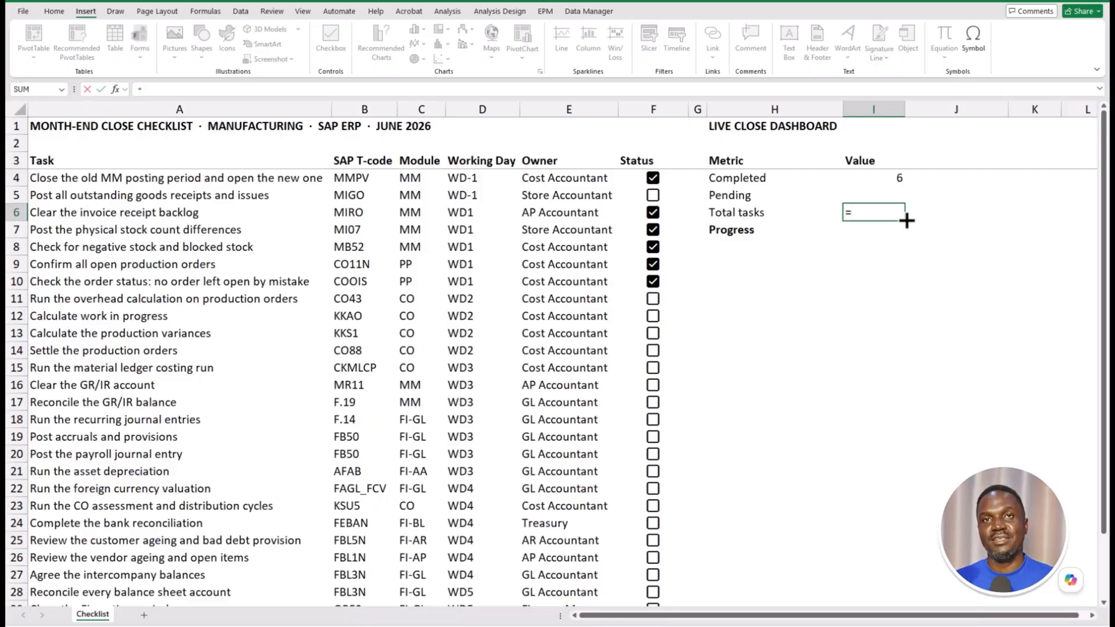
text(COUNTA)
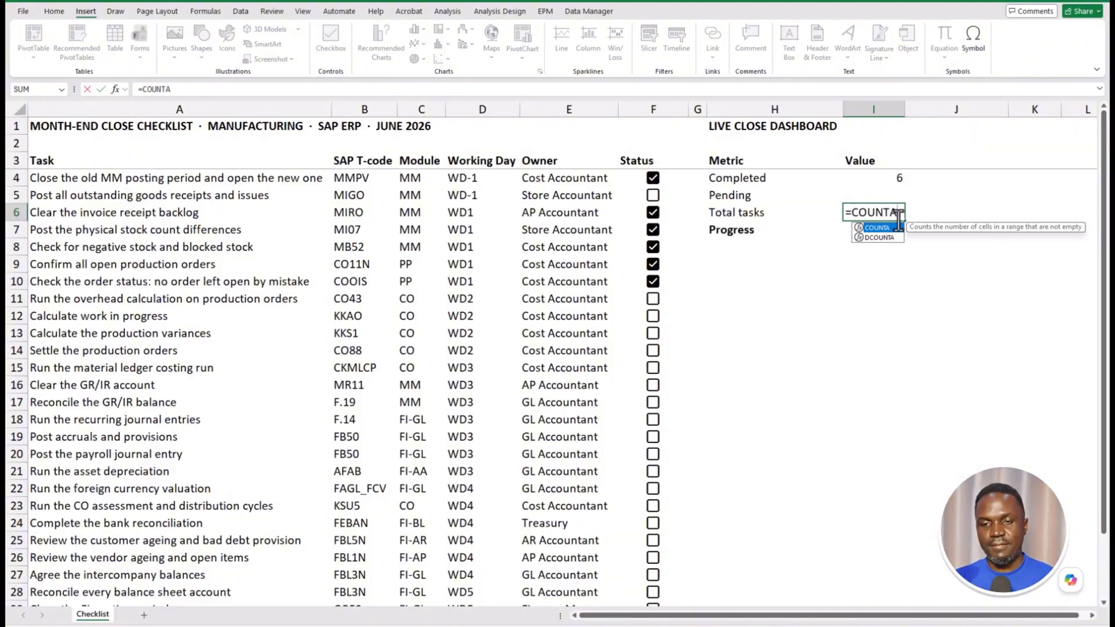
double_click(889, 228)
drag(68, 172, 117, 581)
scroll(537, 495, up, 2)
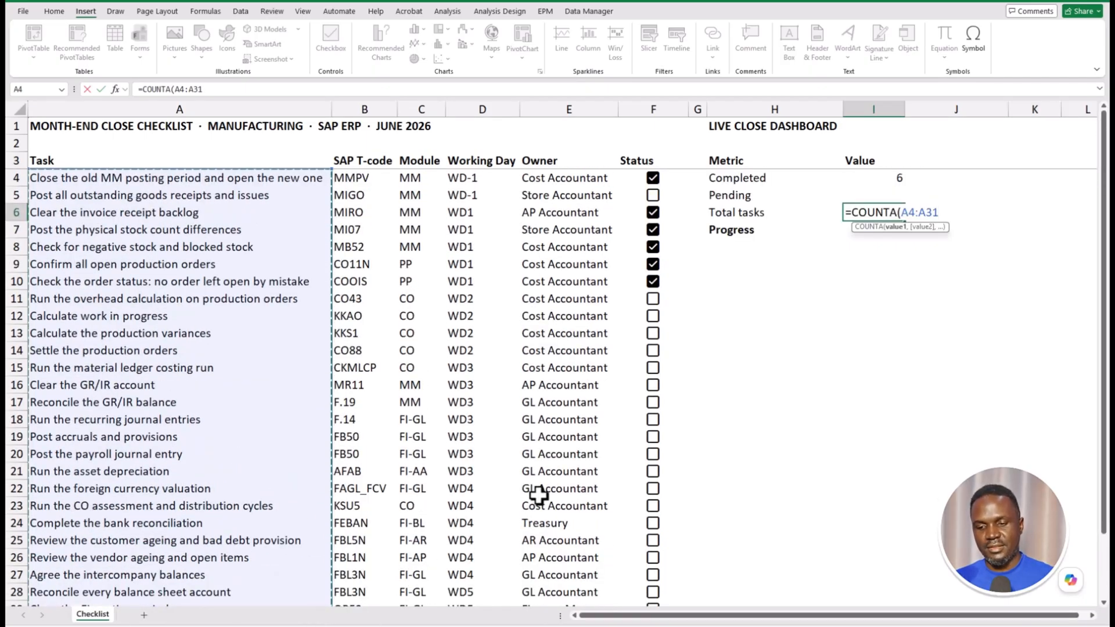
key(Return)
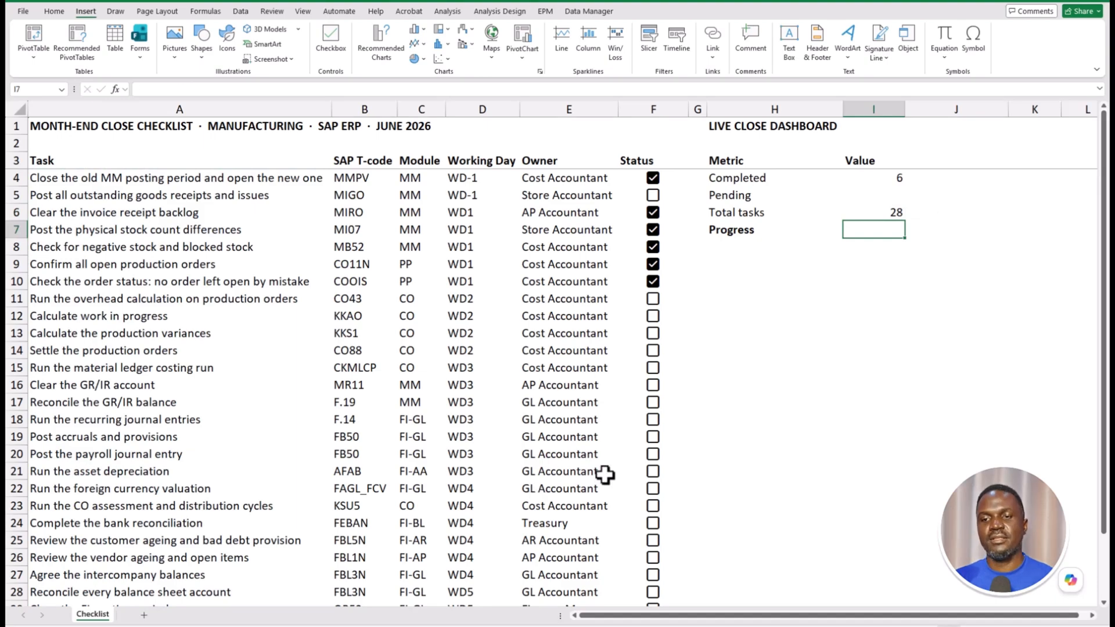
- Set the Pending value to =I6-I4, total tasks minus completed
click(883, 214)
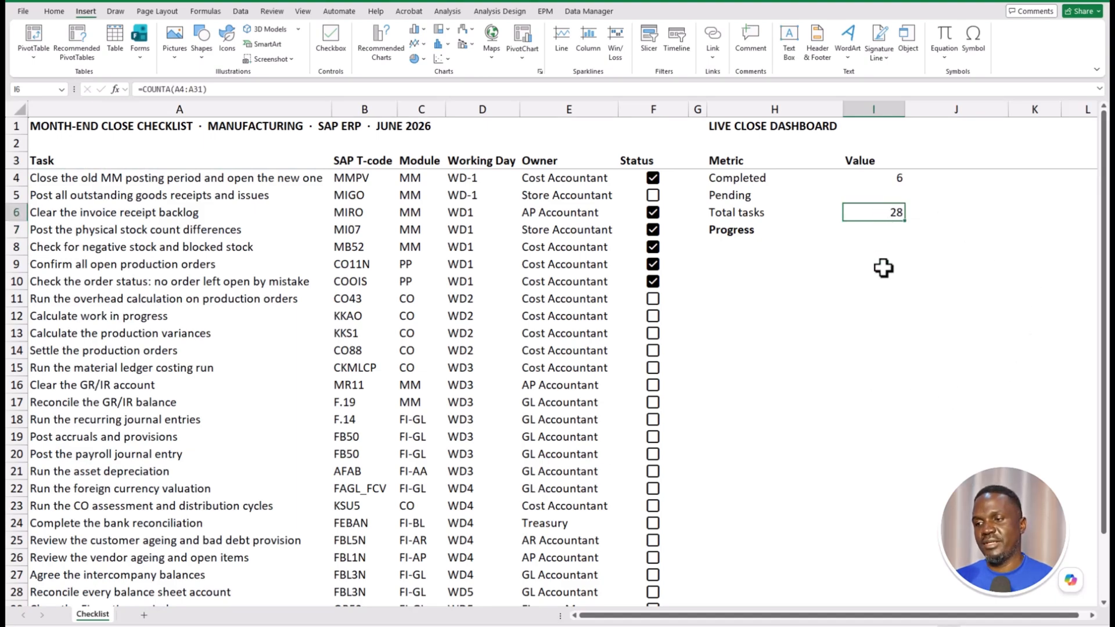
click(878, 195)
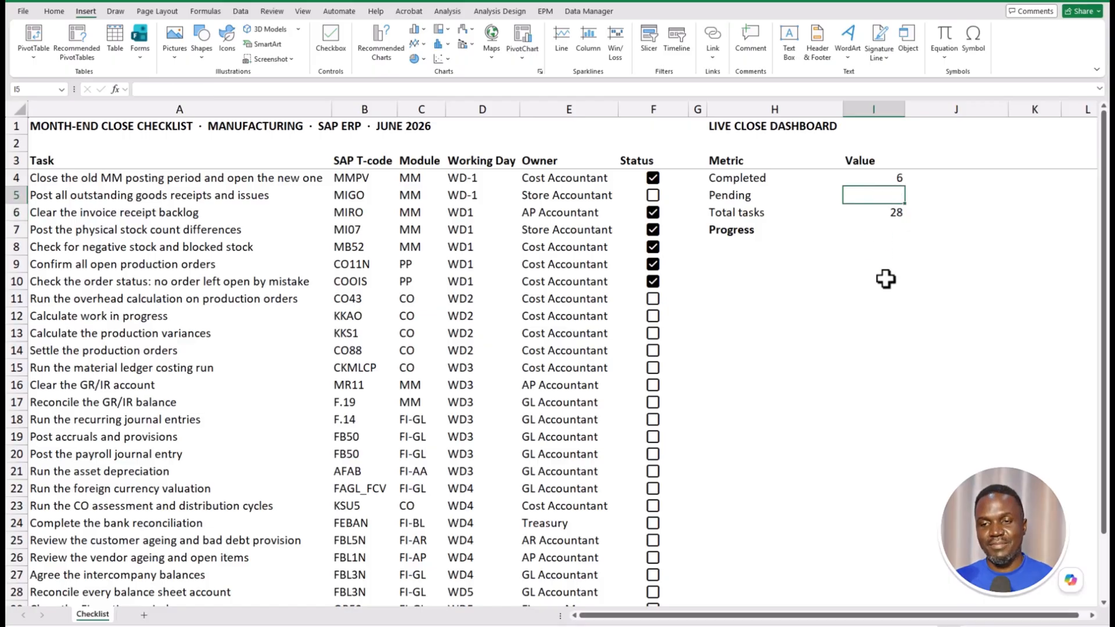
text(=I6-)
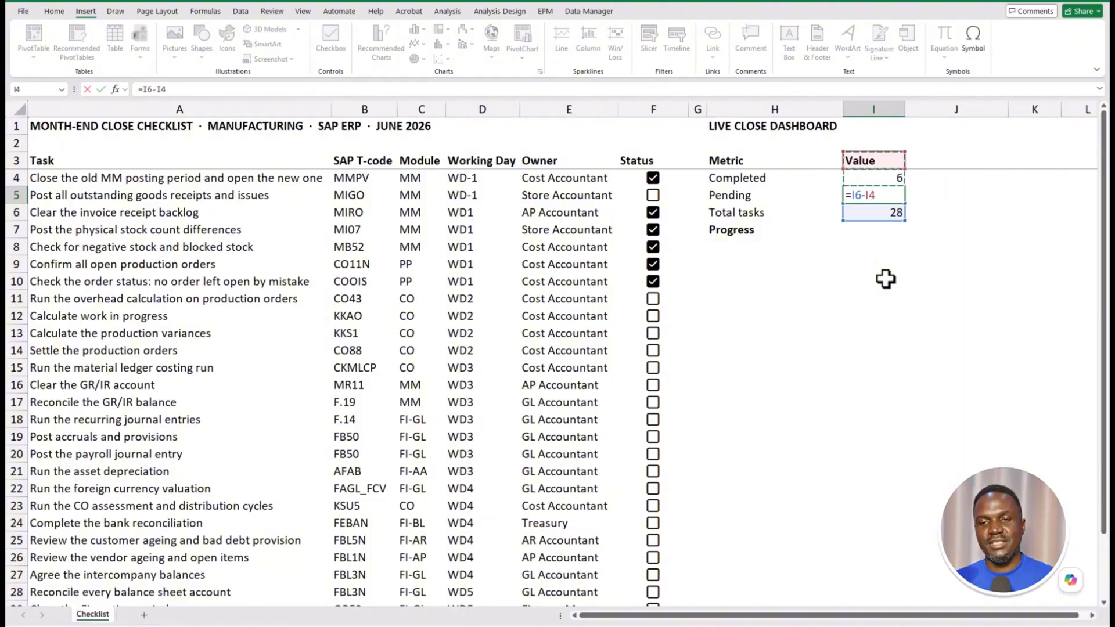
key(Return)
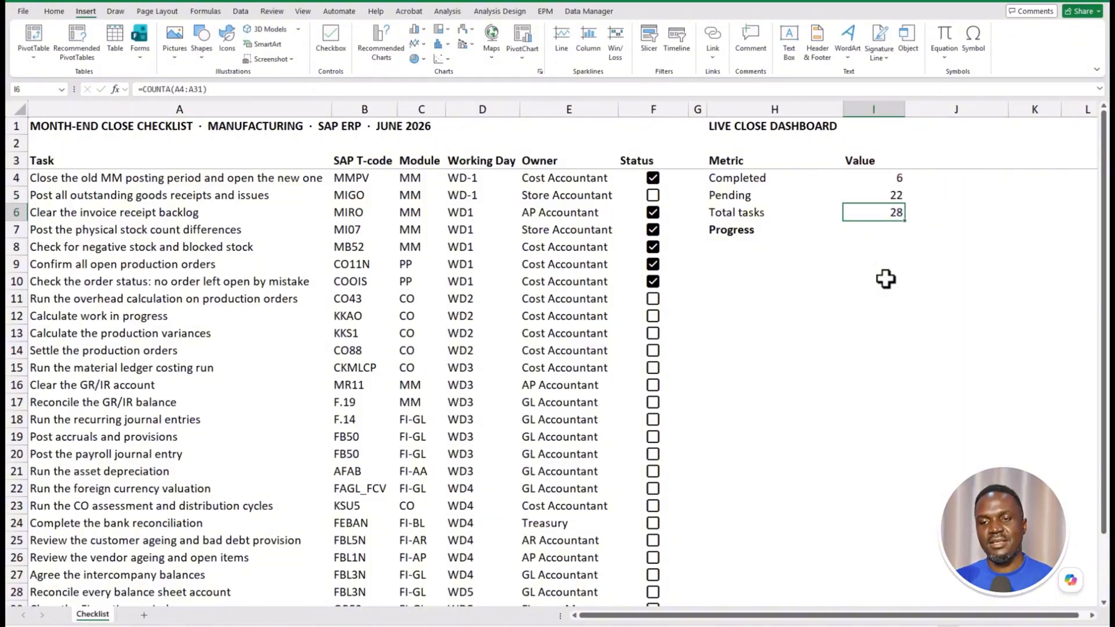
- Tick Calculate work in progress and Settle the production orders, checking the completed and pending formulas
click(655, 317)
click(654, 317)
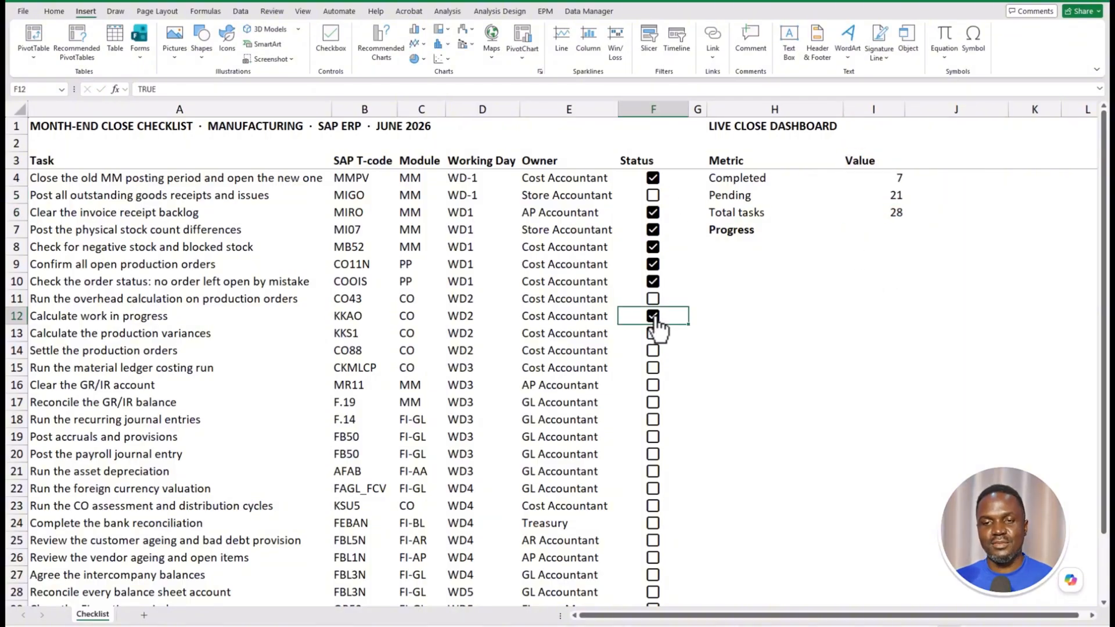
click(900, 178)
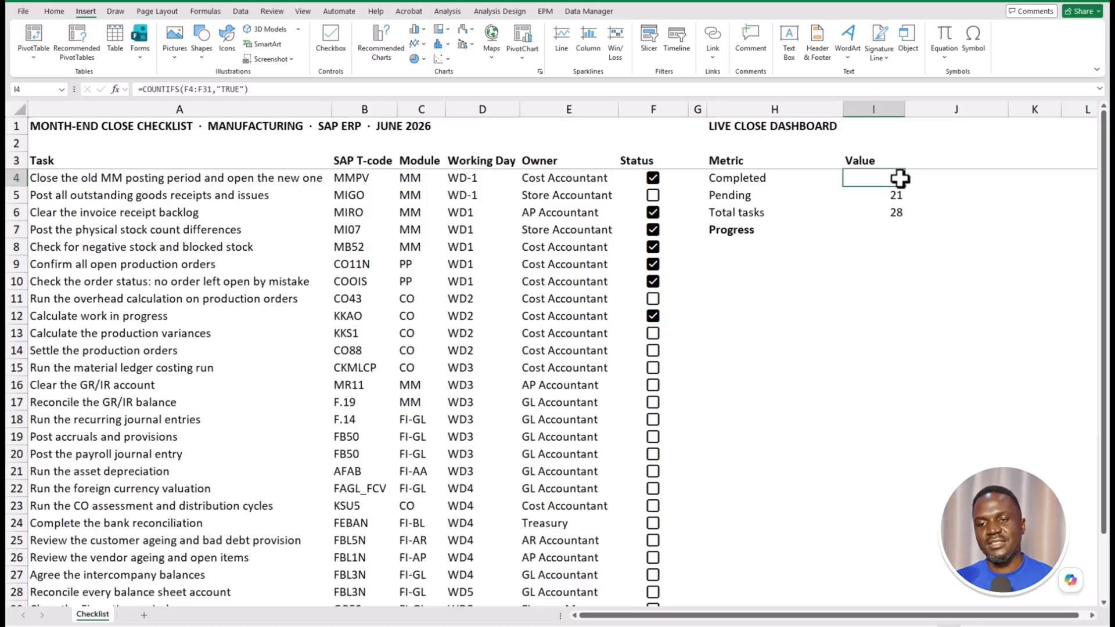
click(900, 197)
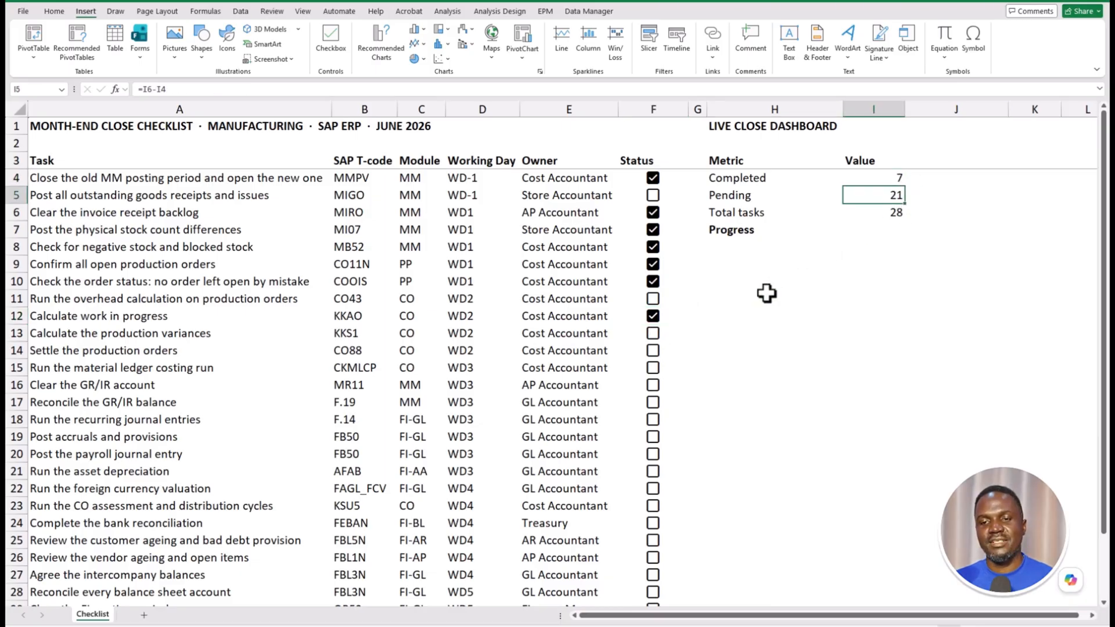
click(652, 351)
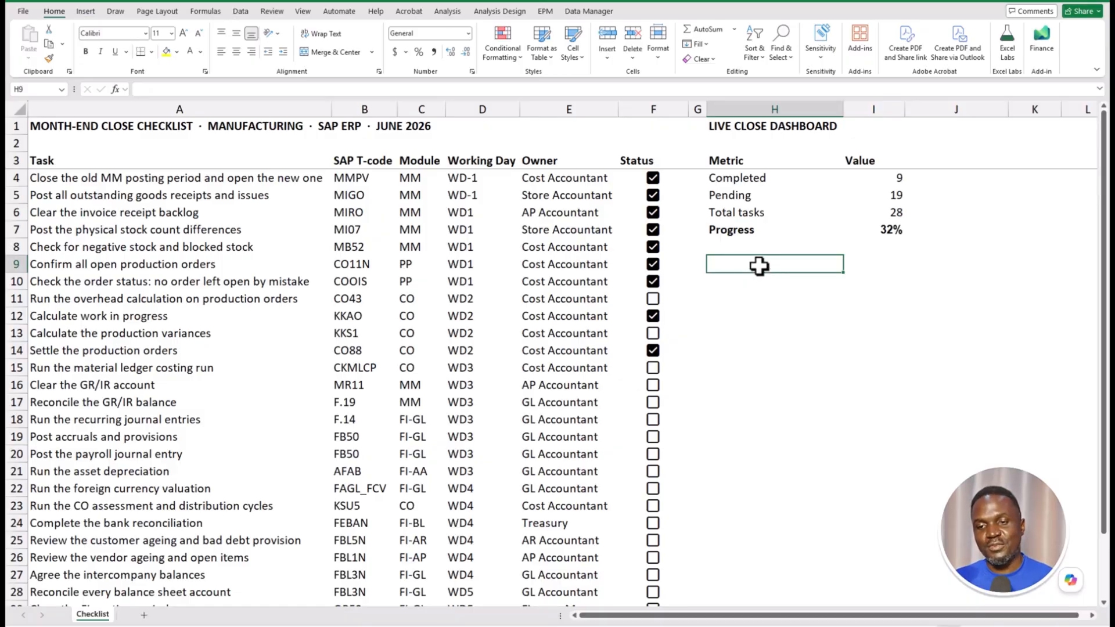
- Merge and center H9:I9 and link it to Progress with =I7
drag(764, 267, 854, 269)
click(340, 50)
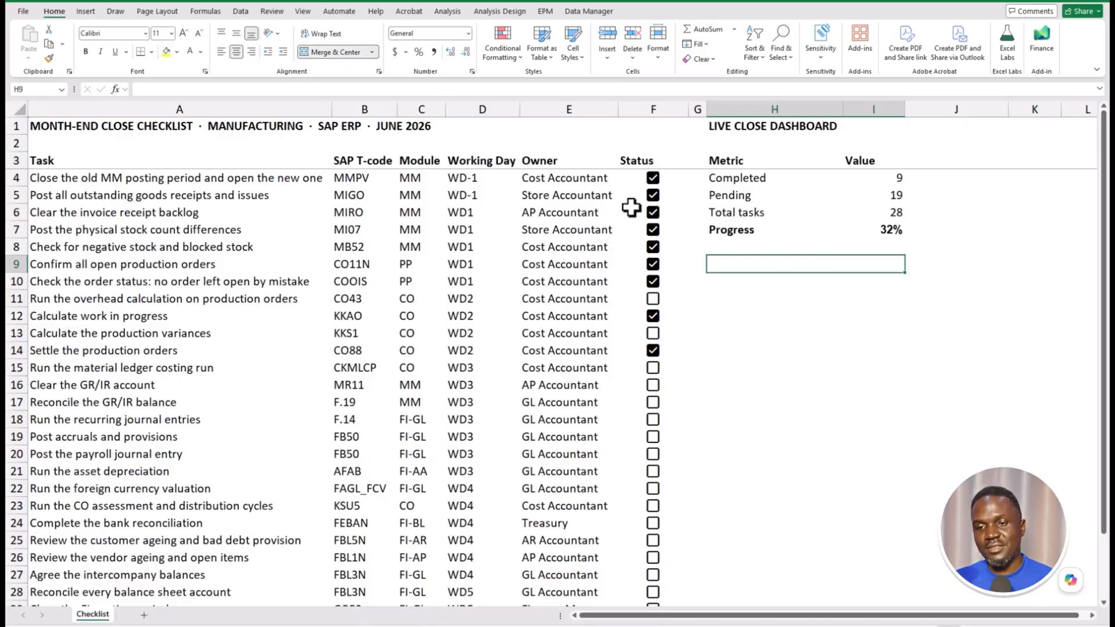
text(=)
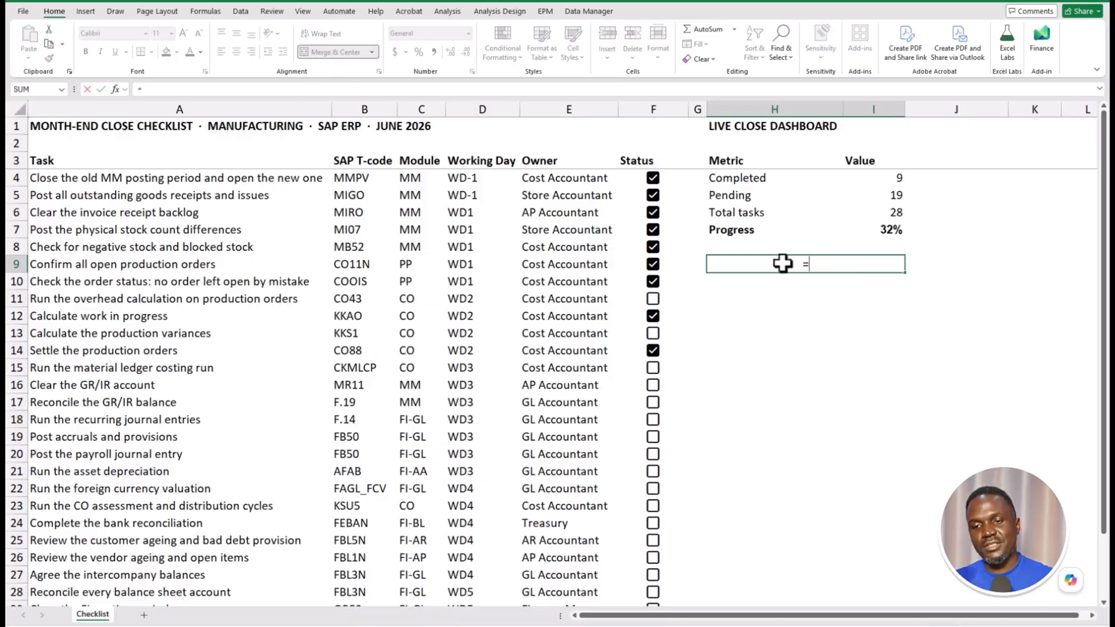
click(899, 229)
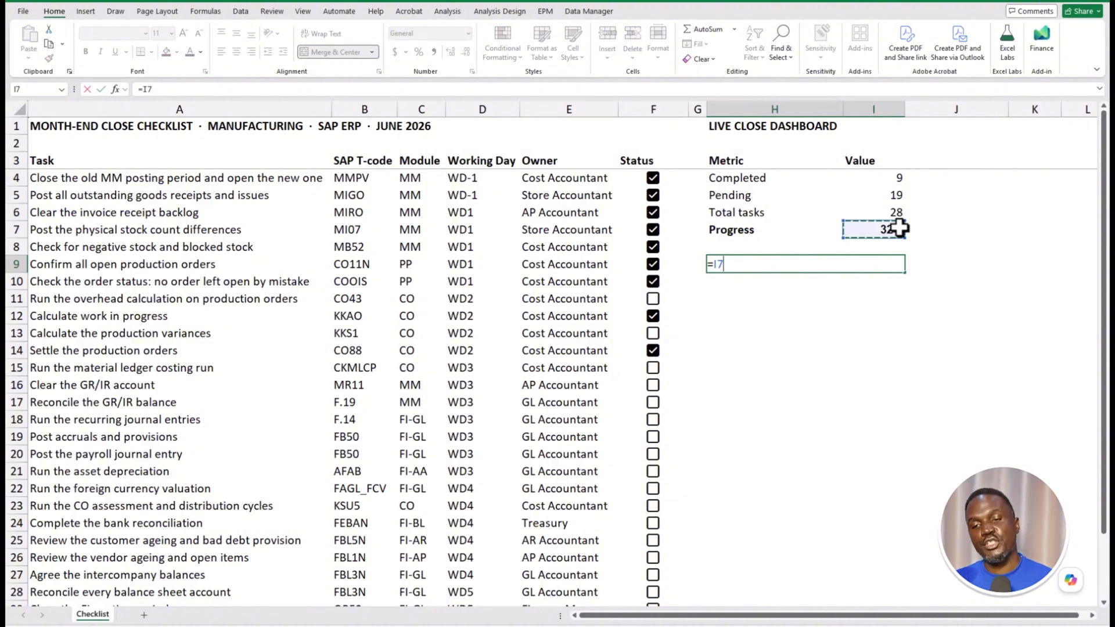
key(Return)
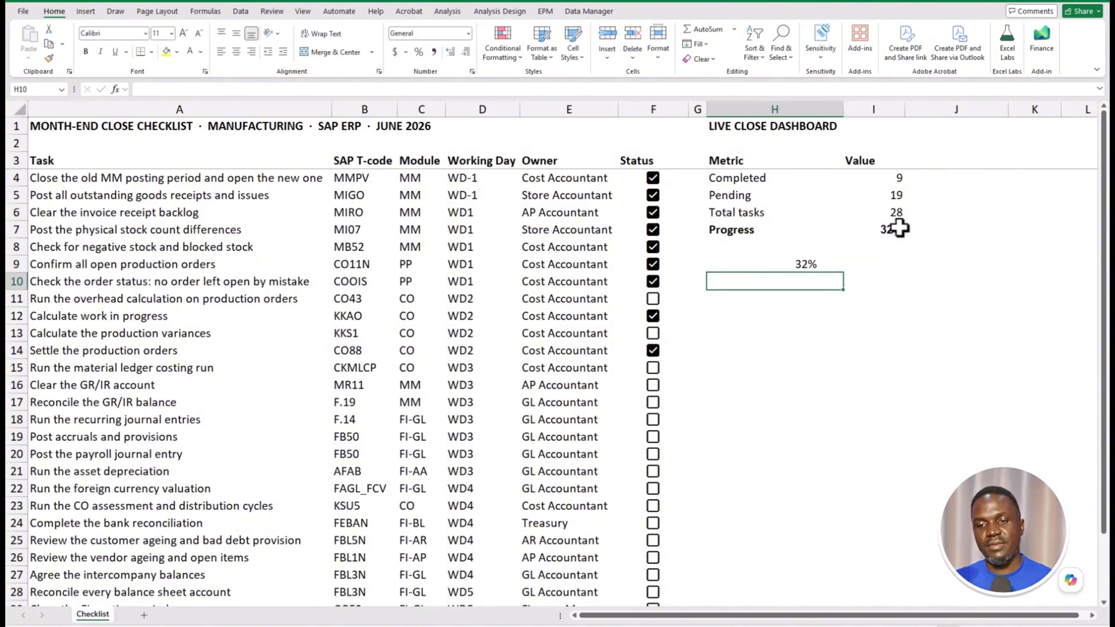
- Apply a green Solid Fill data bar to the merged progress cell
click(817, 263)
click(497, 51)
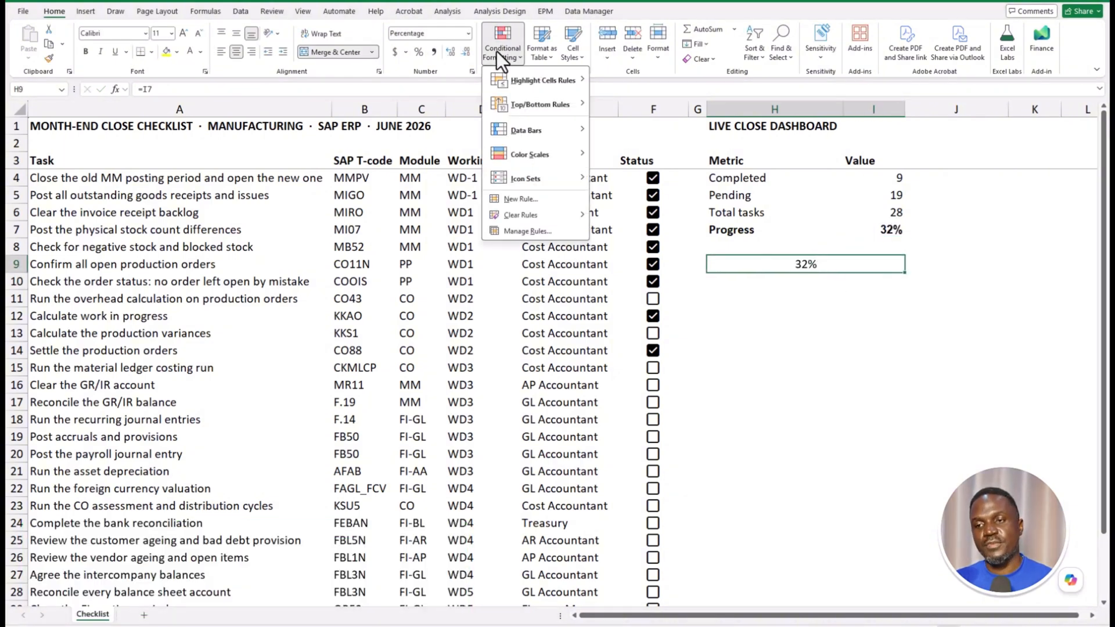
mouse_move(539, 128)
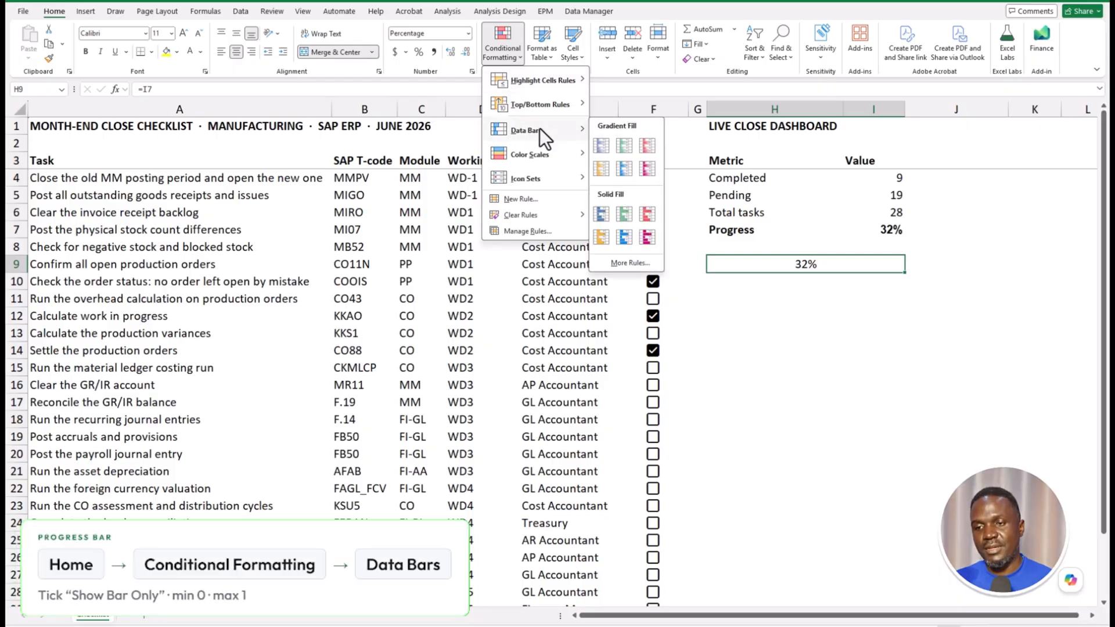
click(626, 213)
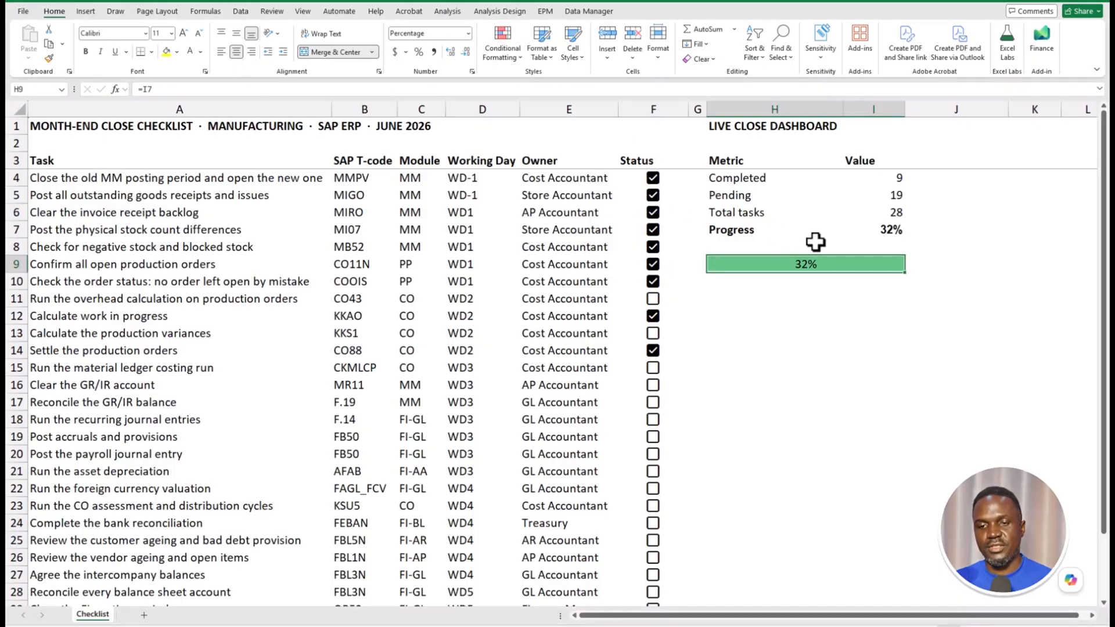
click(493, 49)
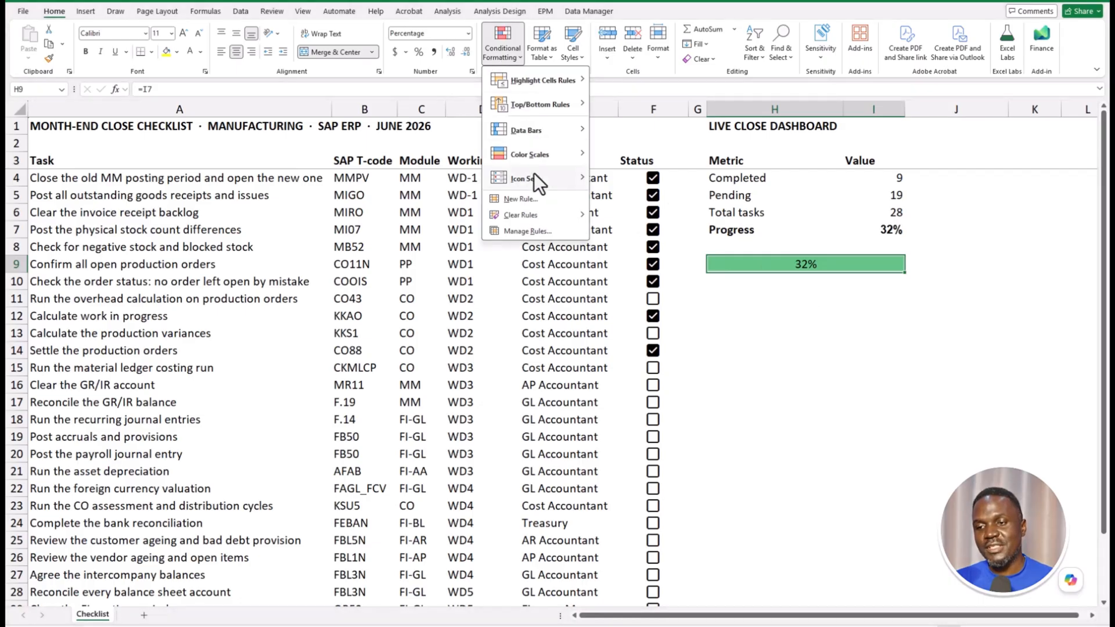
- Edit the progress cell's Data Bar rule to show the bar only
click(538, 232)
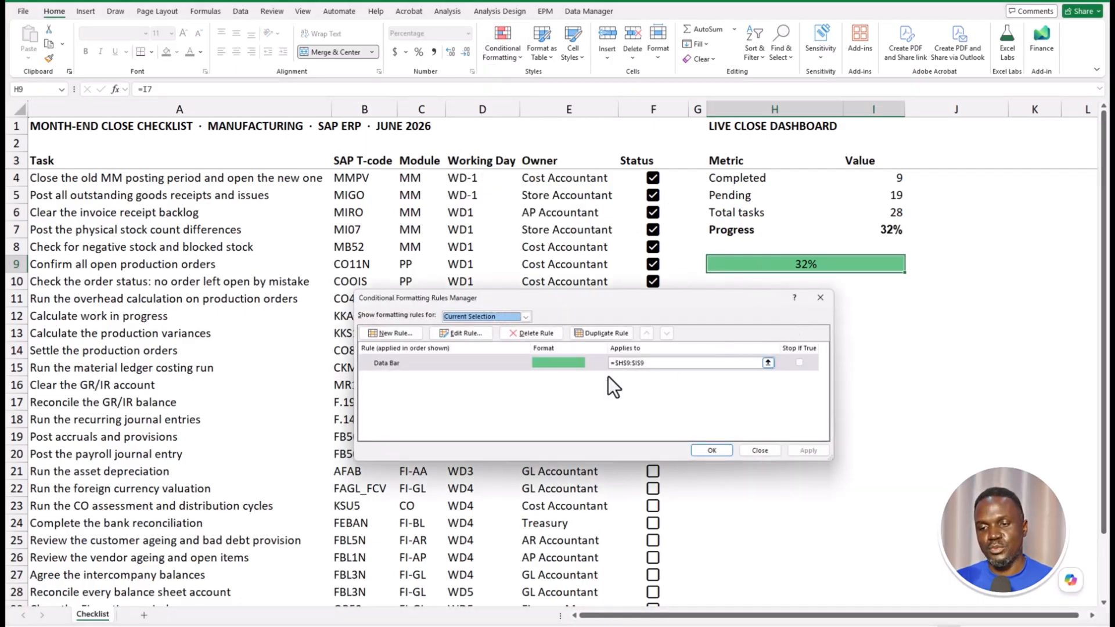
click(459, 366)
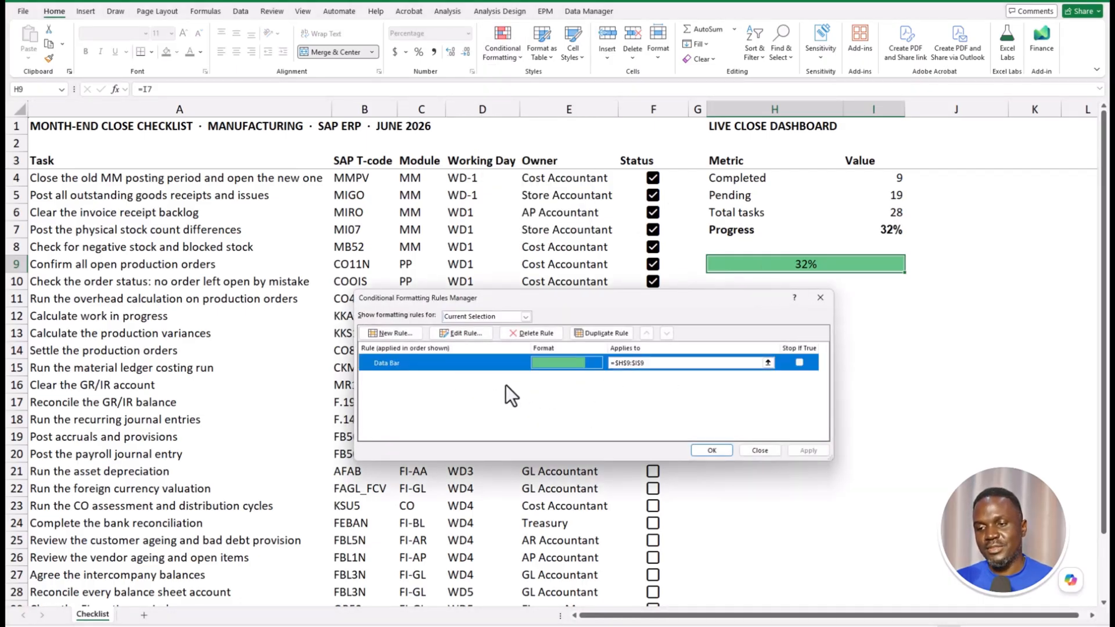
click(463, 334)
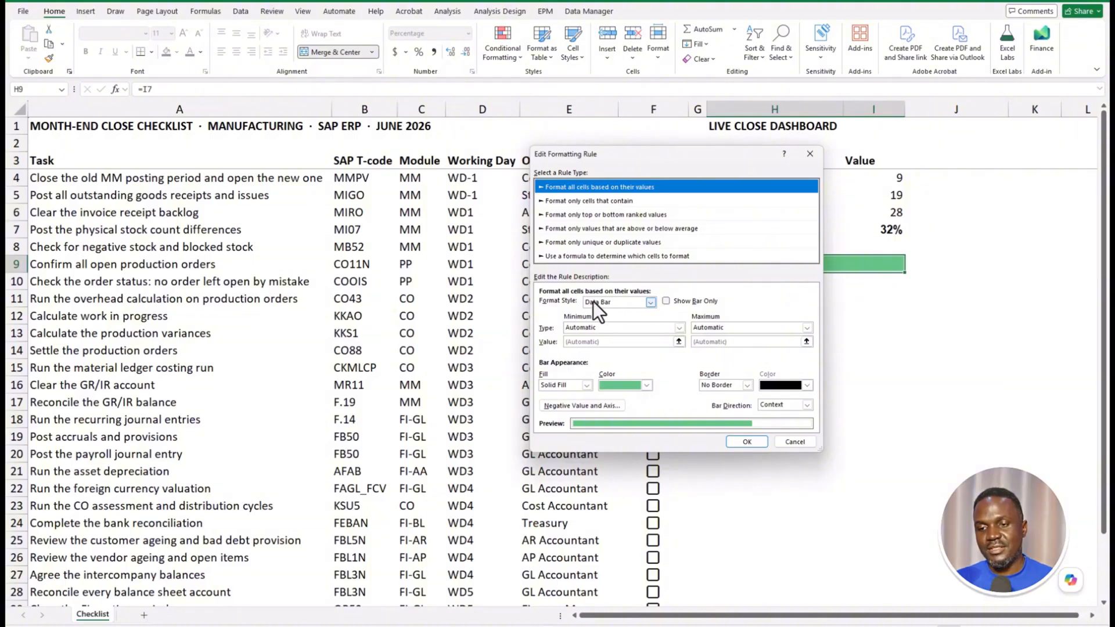
click(666, 301)
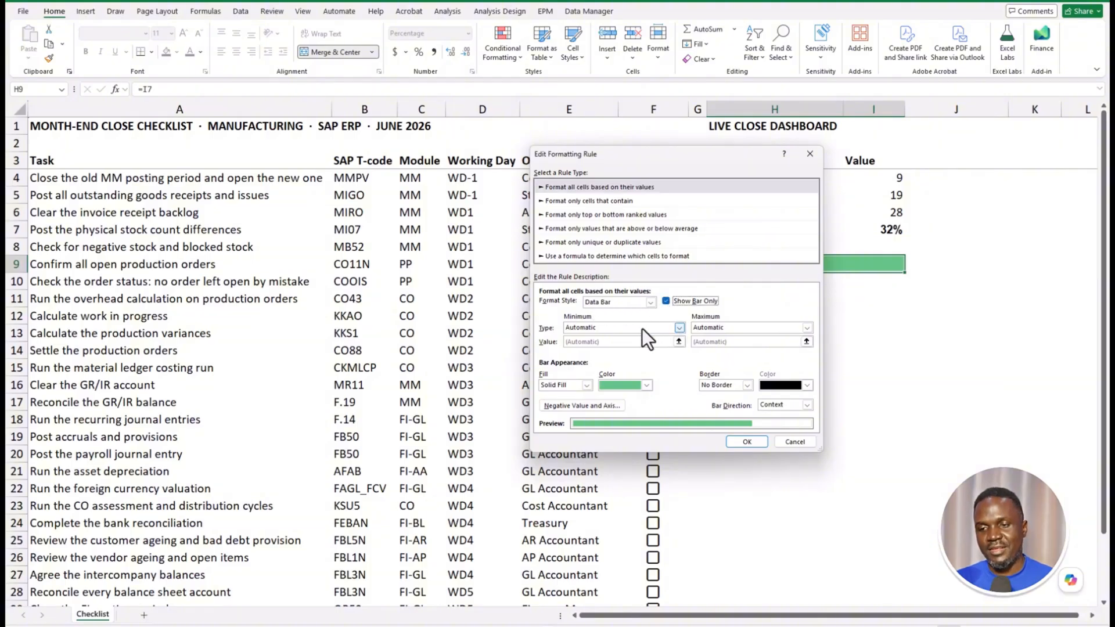
- Set the bar's minimum and maximum to Number 0 and Number 1, and apply the rule
click(678, 328)
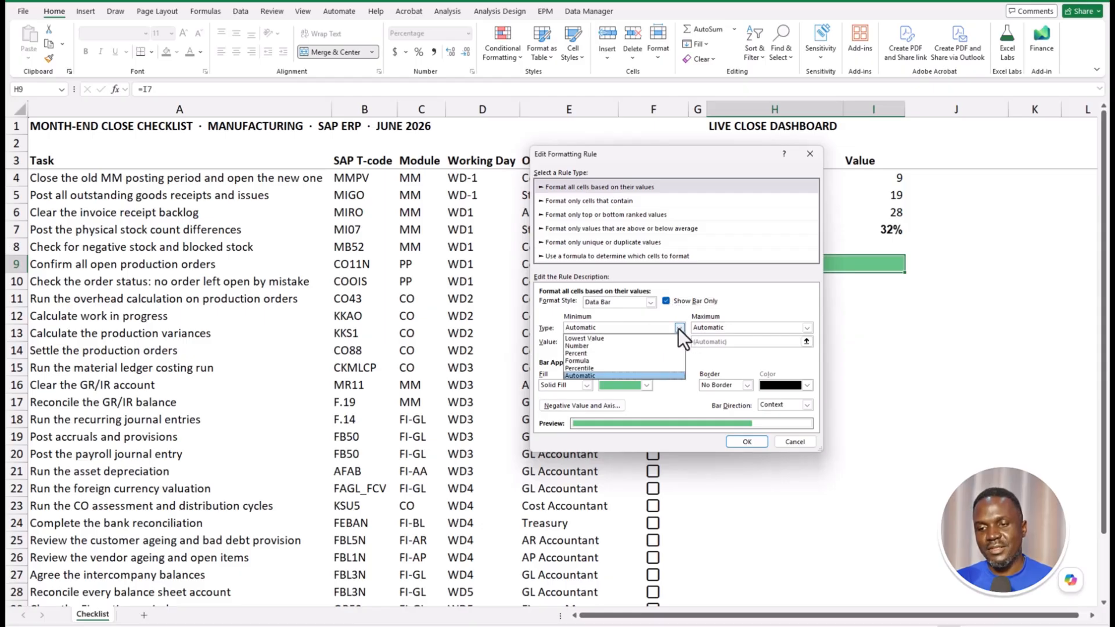
click(601, 345)
click(708, 327)
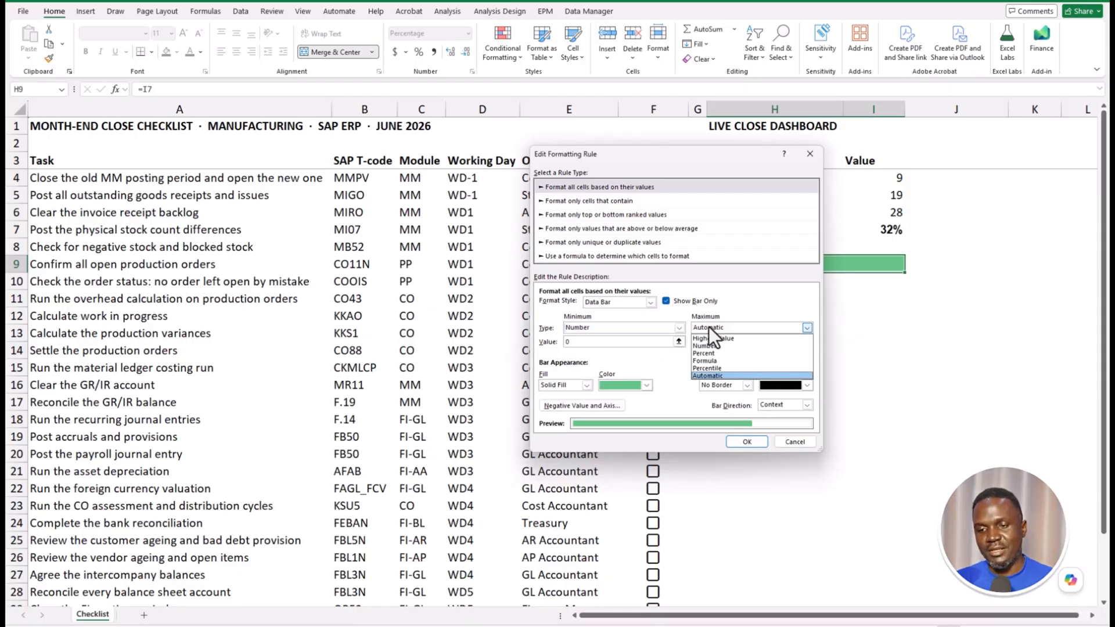
click(708, 346)
click(593, 343)
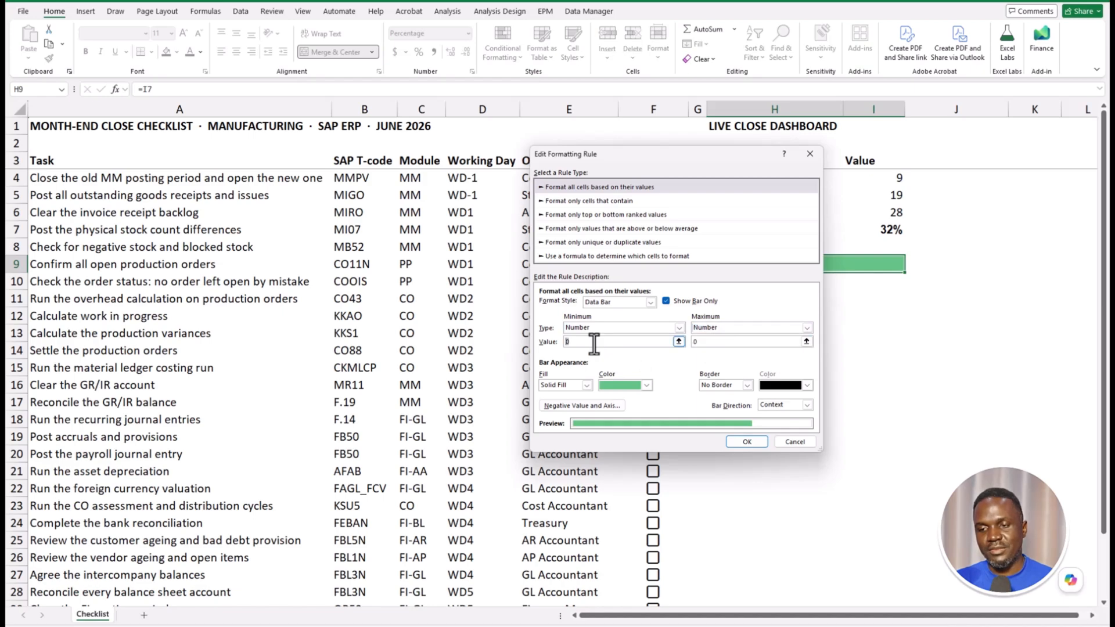
click(688, 341)
text(1)
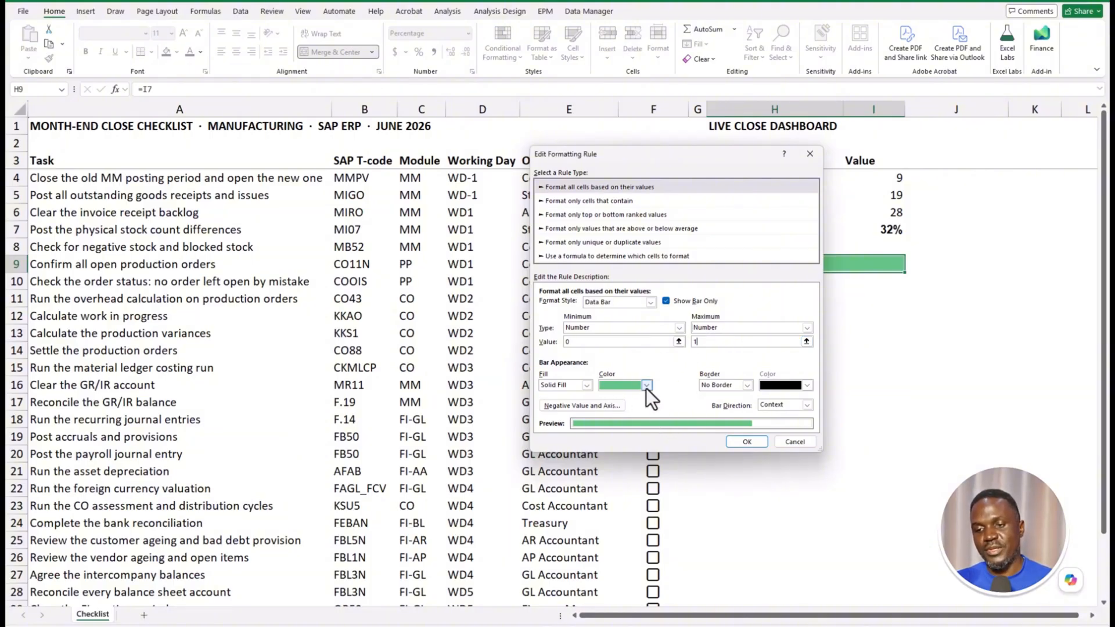
click(759, 445)
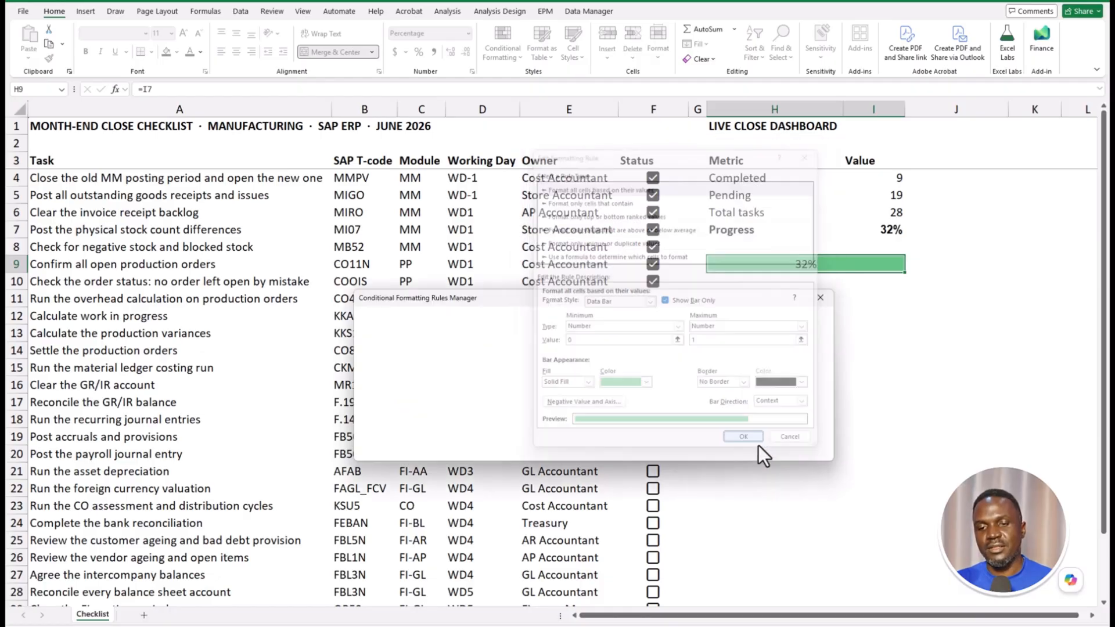
click(806, 448)
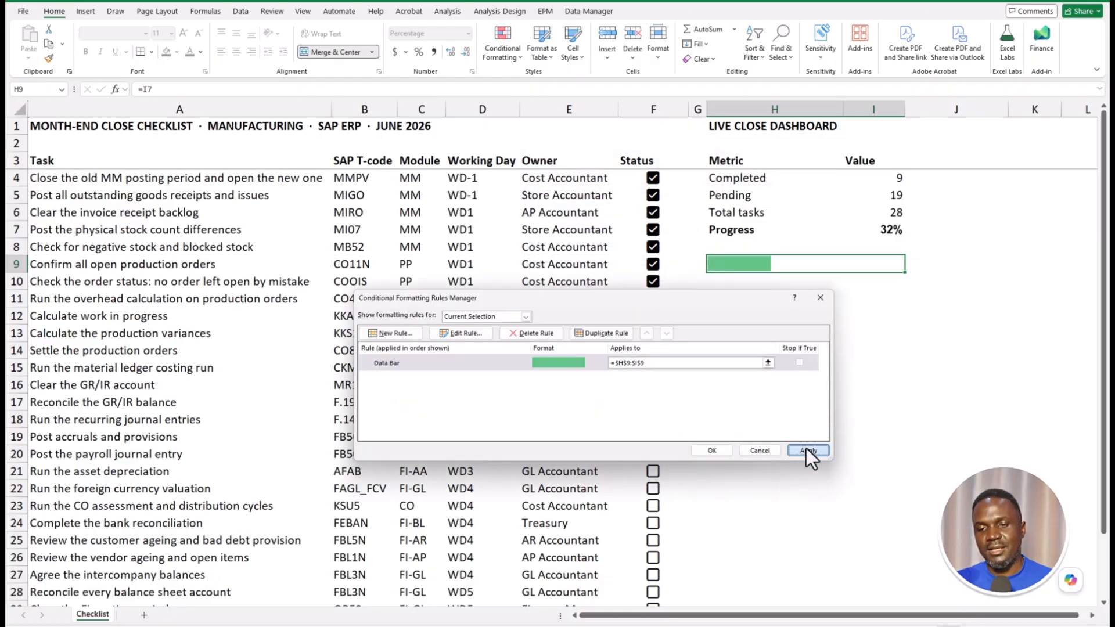
click(705, 451)
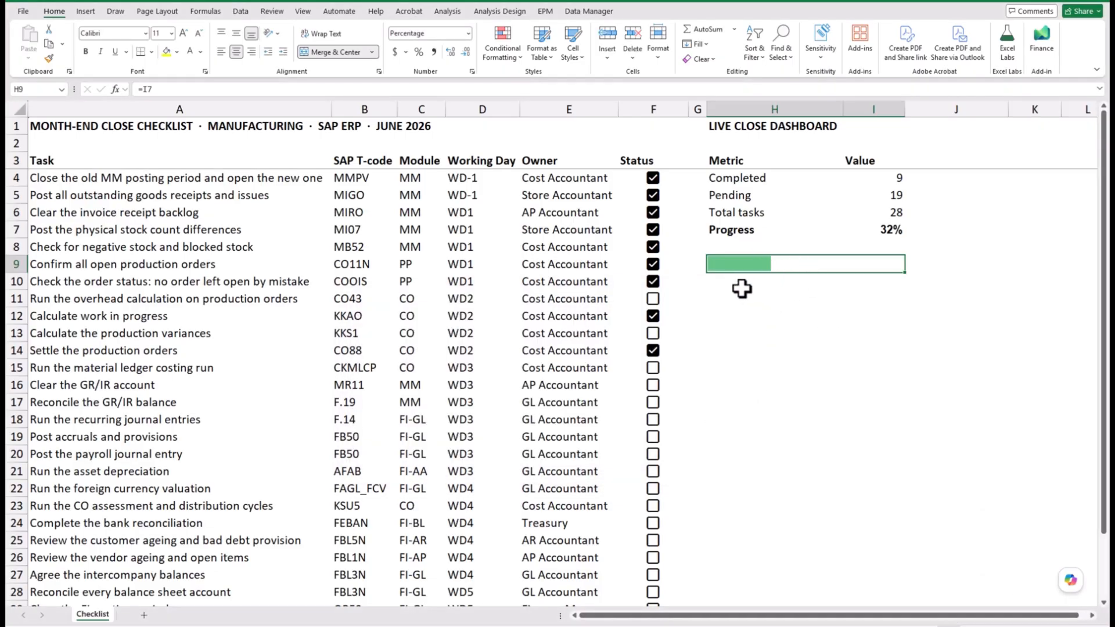
- Tick every remaining task through foreign currency valuation, confirming 28 completed and 0 pending
key(Return)
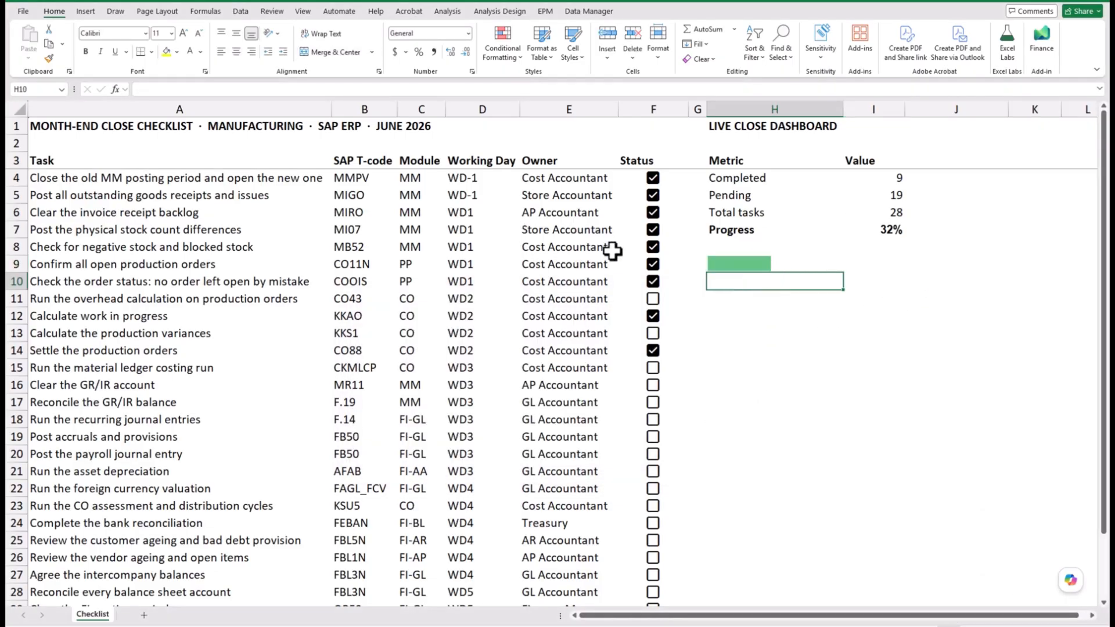
click(657, 303)
click(653, 300)
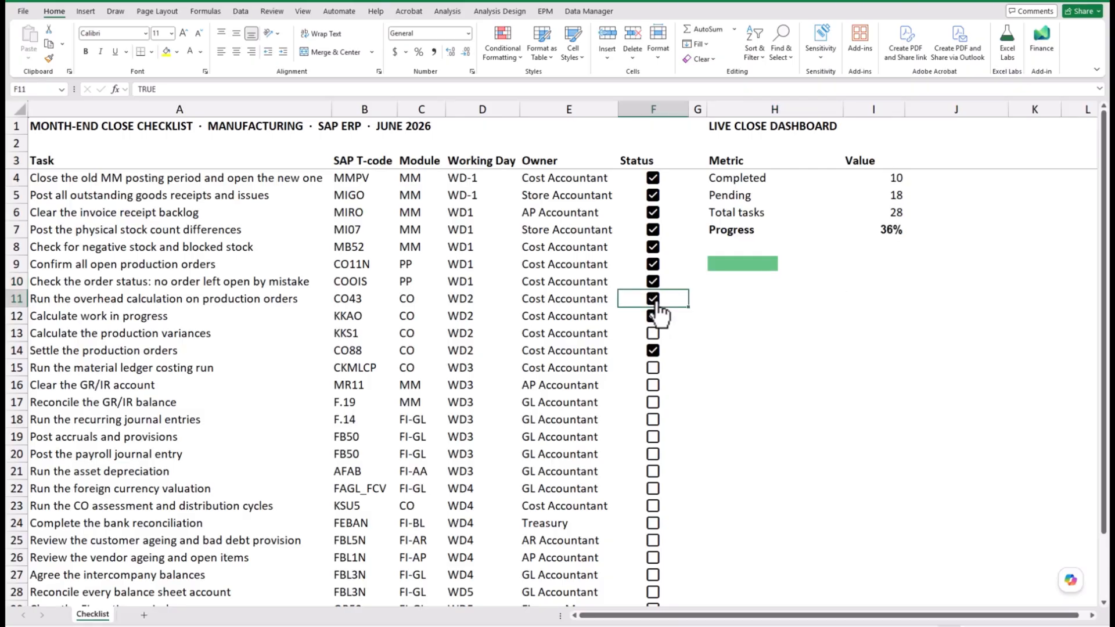
click(655, 336)
click(655, 335)
click(655, 368)
click(653, 316)
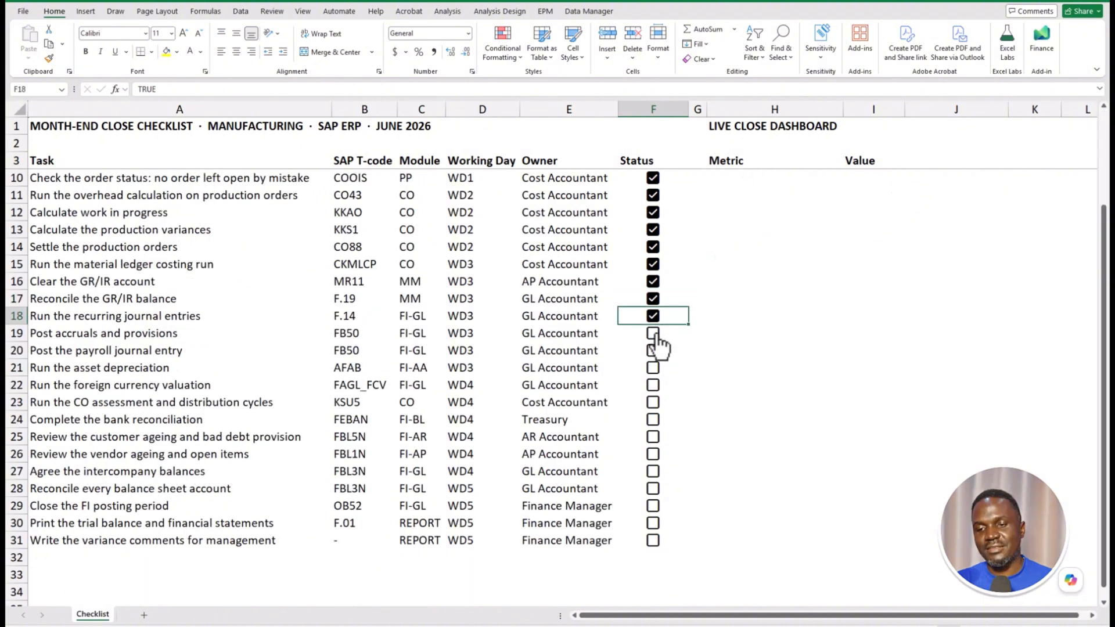
click(653, 333)
click(653, 350)
click(652, 367)
click(653, 385)
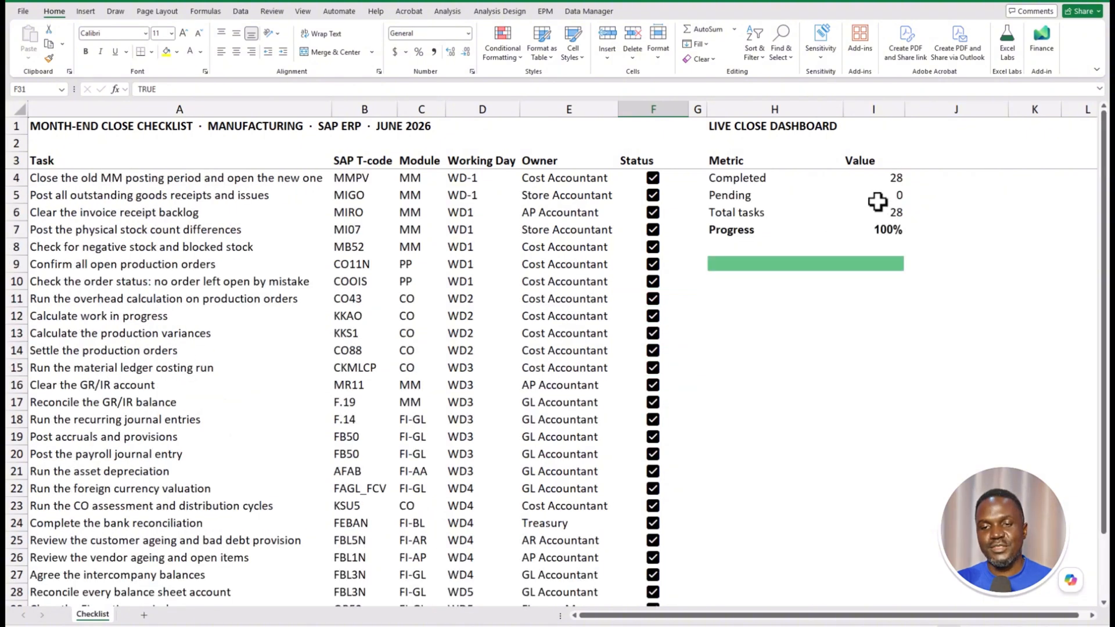
click(879, 178)
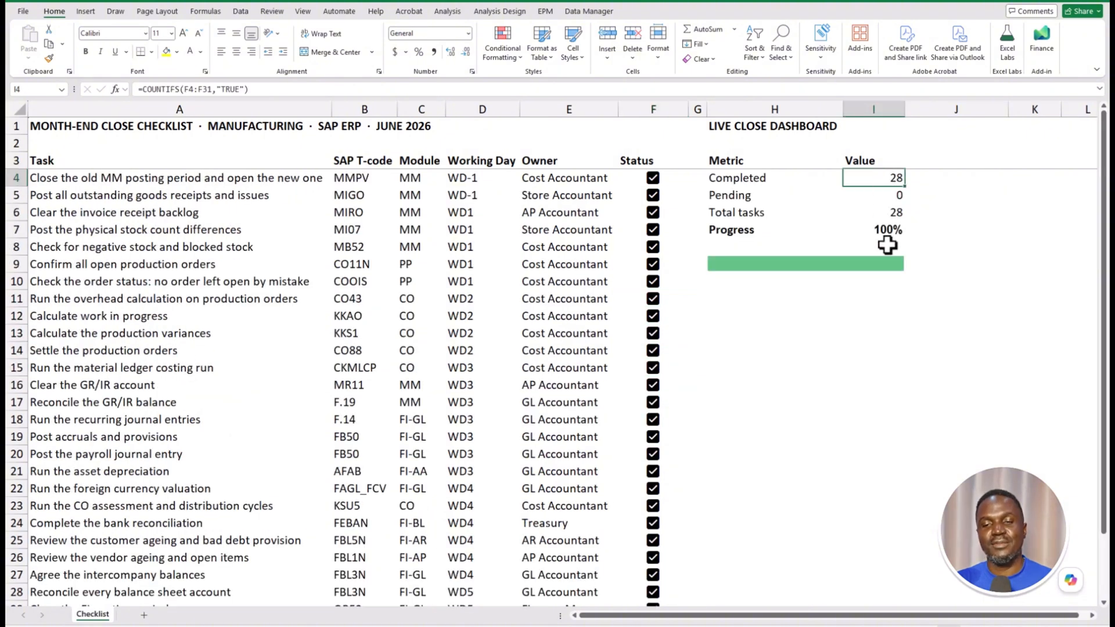
click(895, 196)
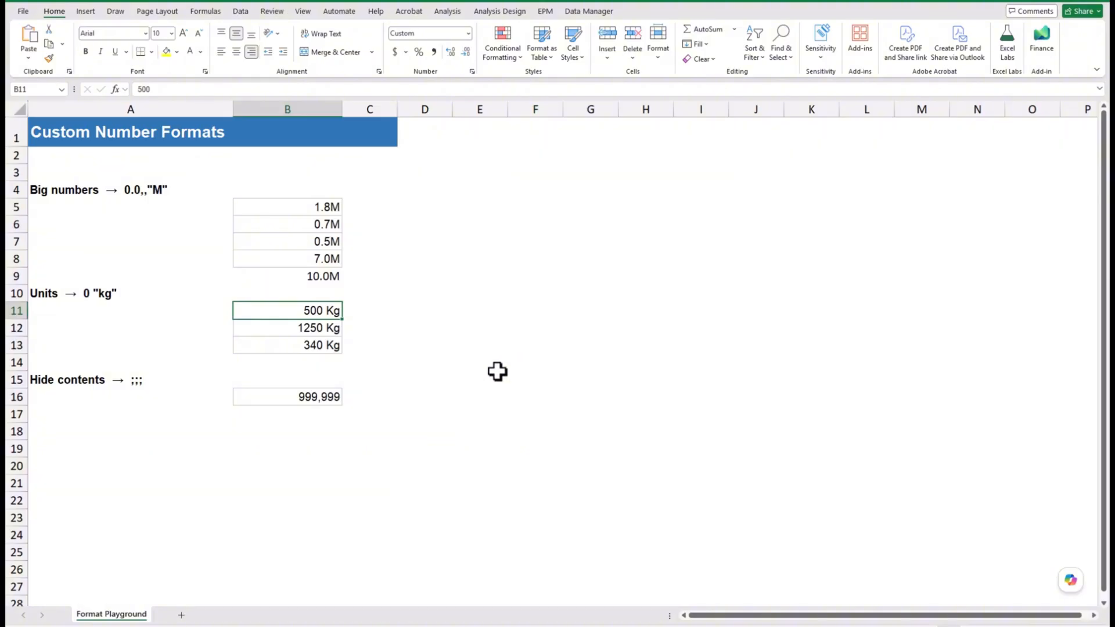
- Give B5:B8 the custom format 0.0,,"M" so they read 1.8M, 0.7M, 0.5M and 7.0M
click(311, 328)
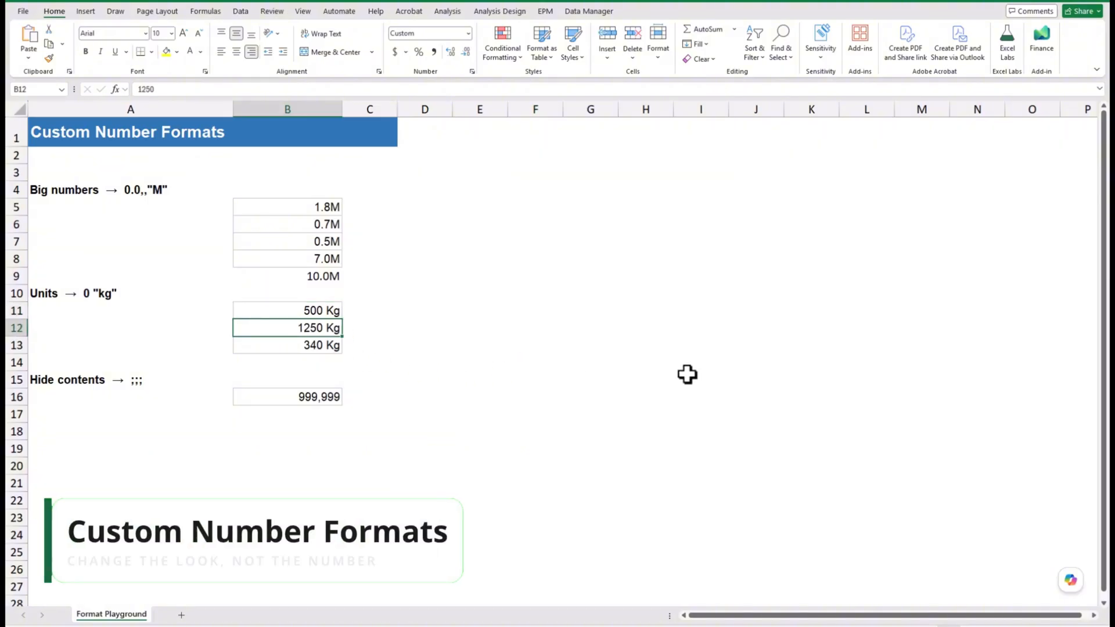
click(318, 347)
click(330, 363)
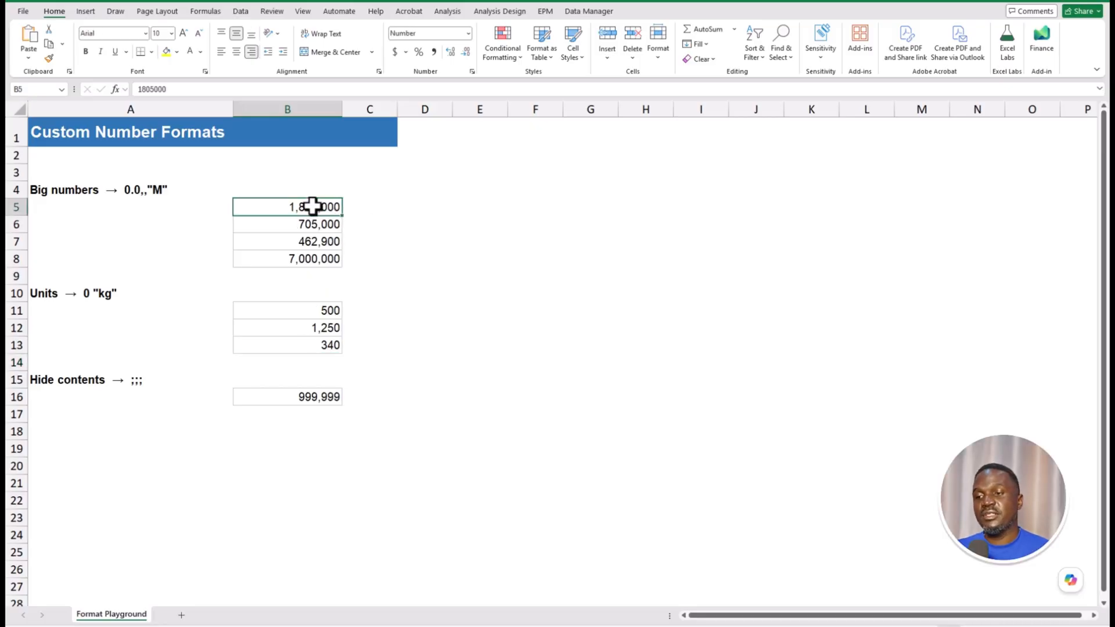
drag(313, 208, 312, 256)
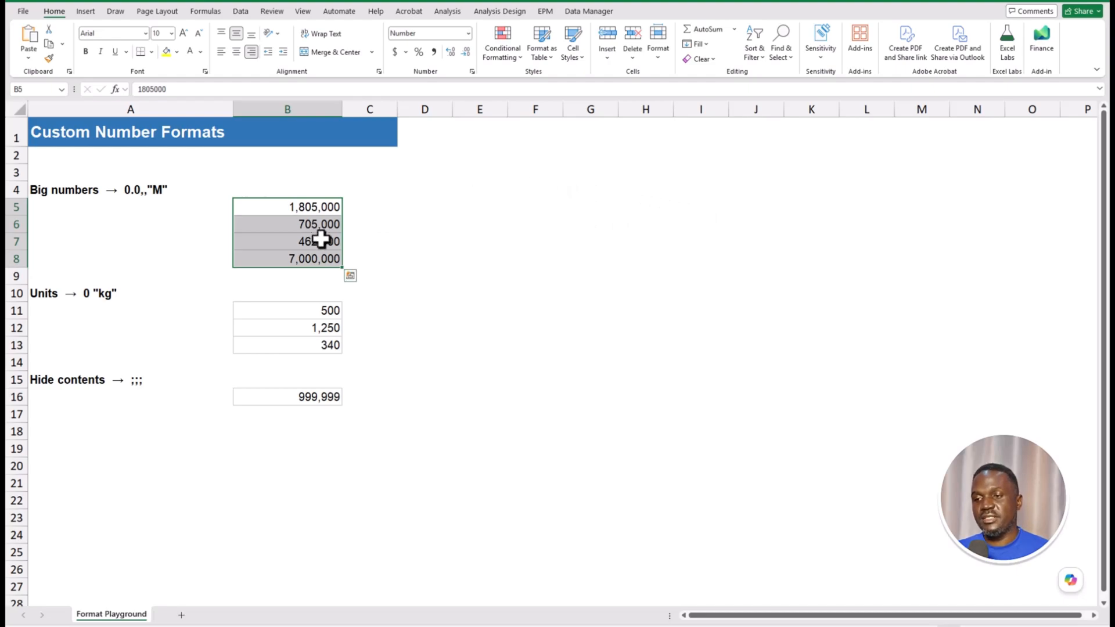
key(ctrl+1)
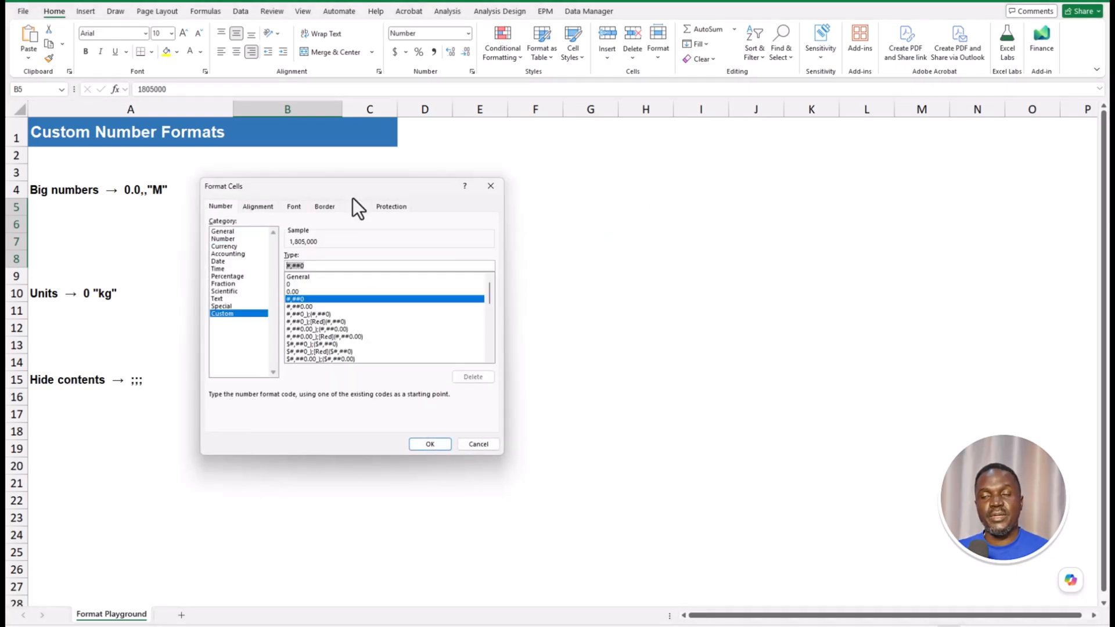
click(227, 206)
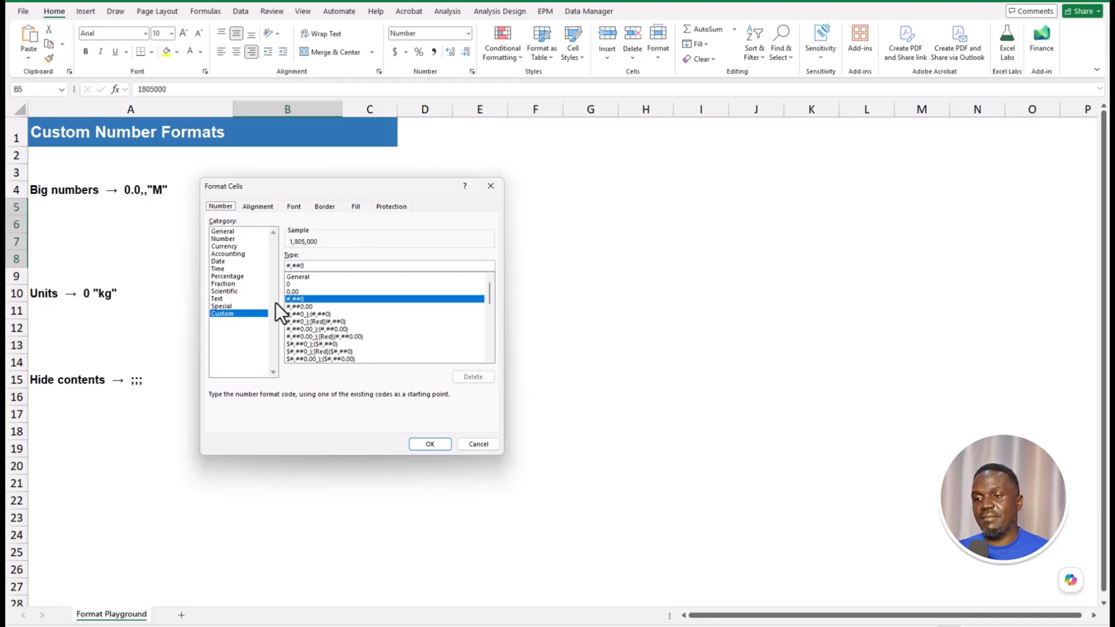
click(238, 316)
click(323, 265)
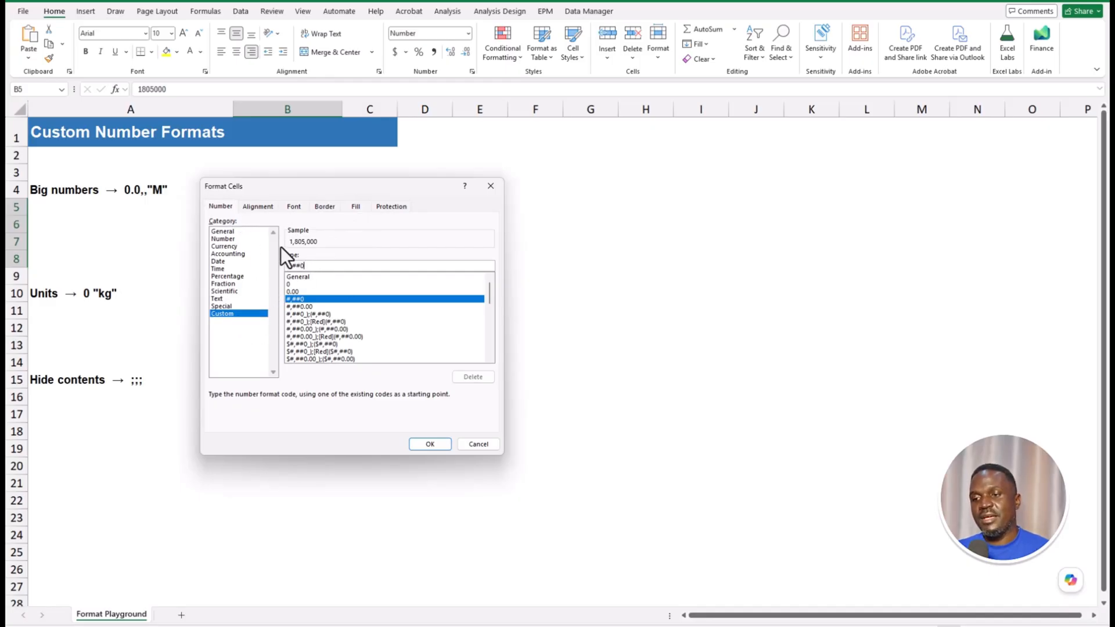
drag(323, 265, 271, 266)
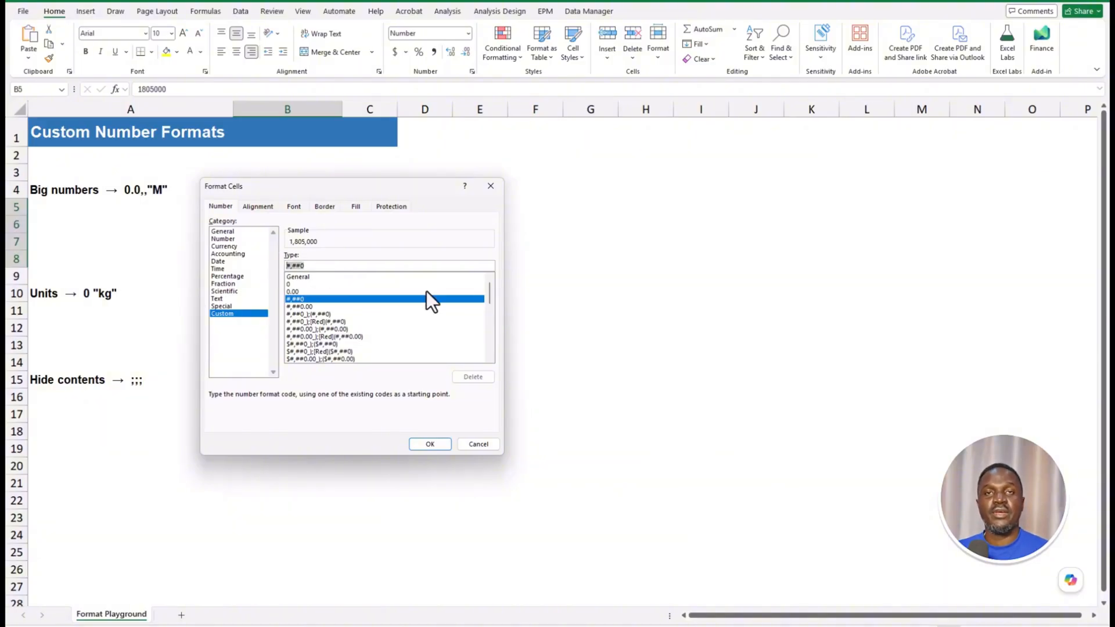
key(BackSpace)
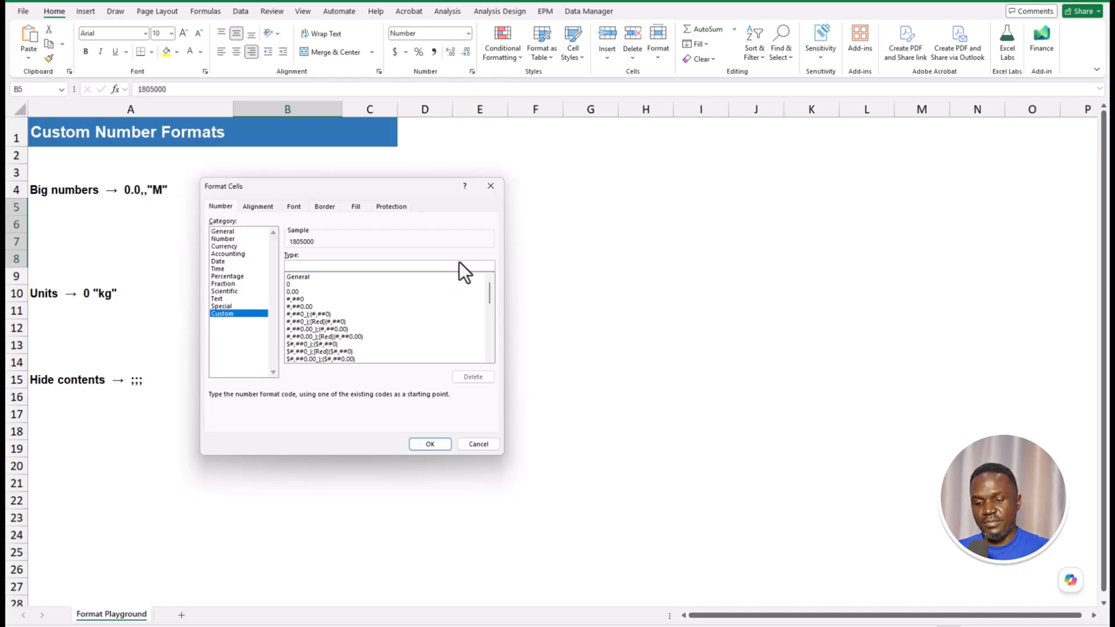
text(0.0)
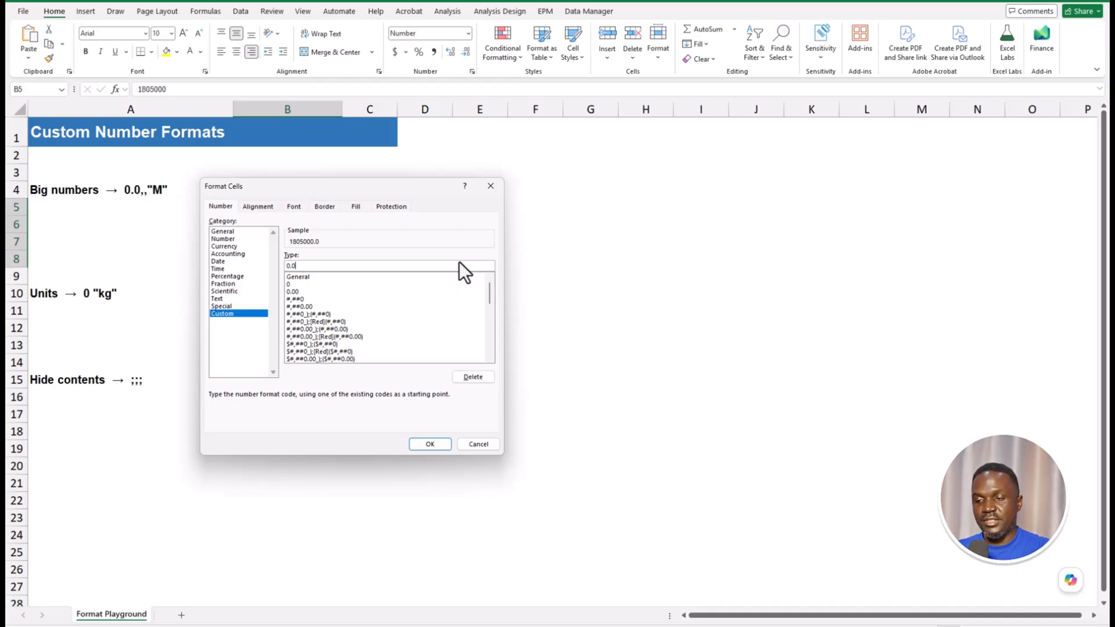
text(,,")
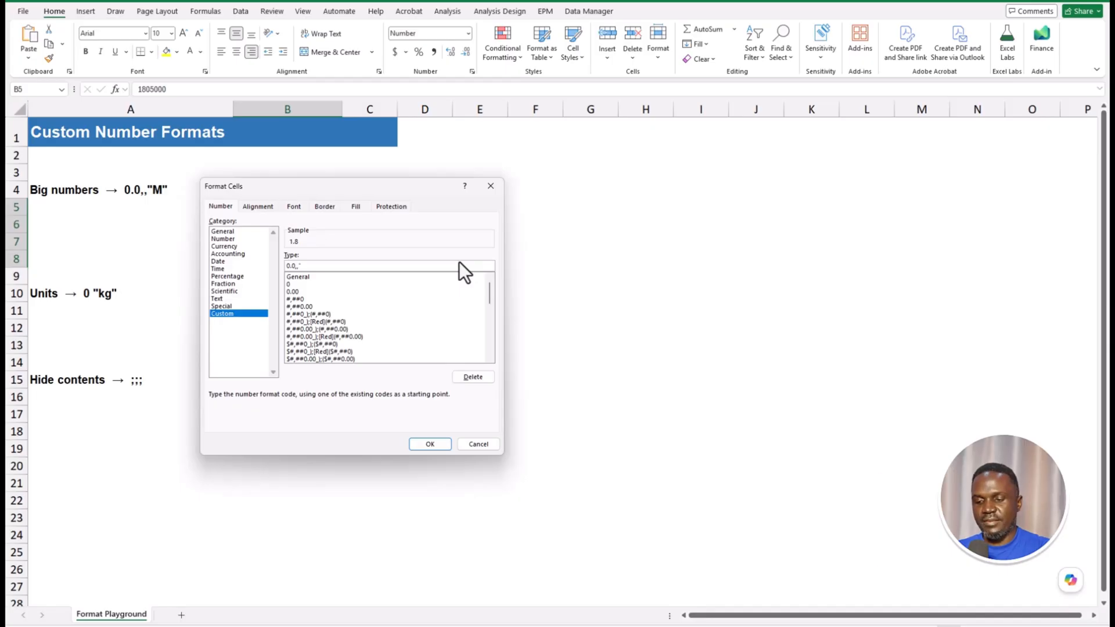
text(M")
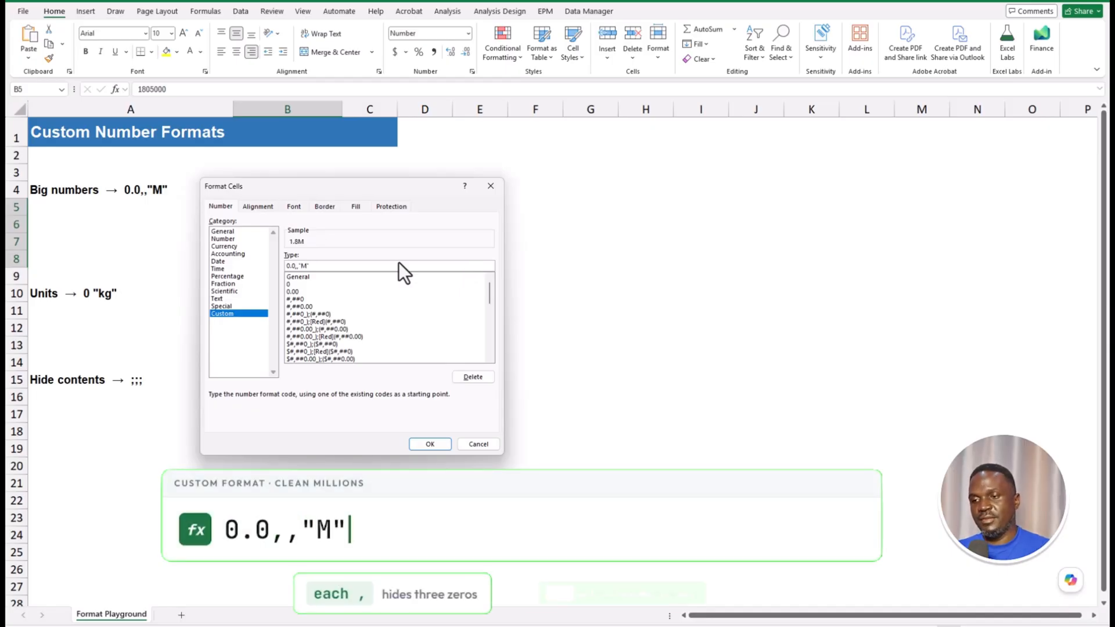
click(431, 443)
click(534, 226)
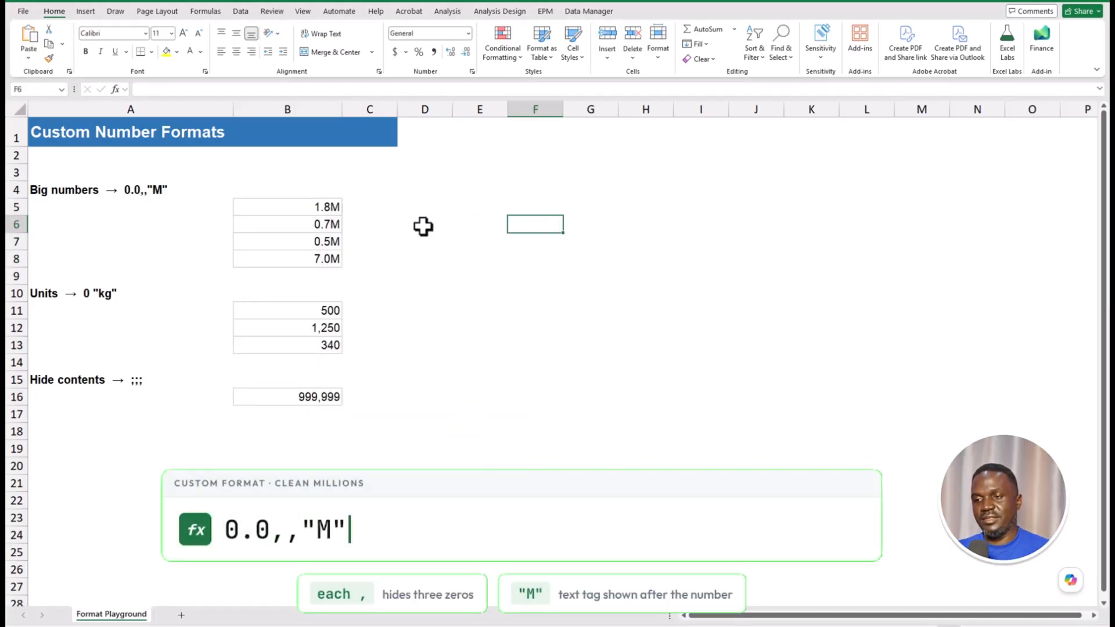
- AutoSum B5:B8 into B9, showing a total of 10.0M
click(326, 207)
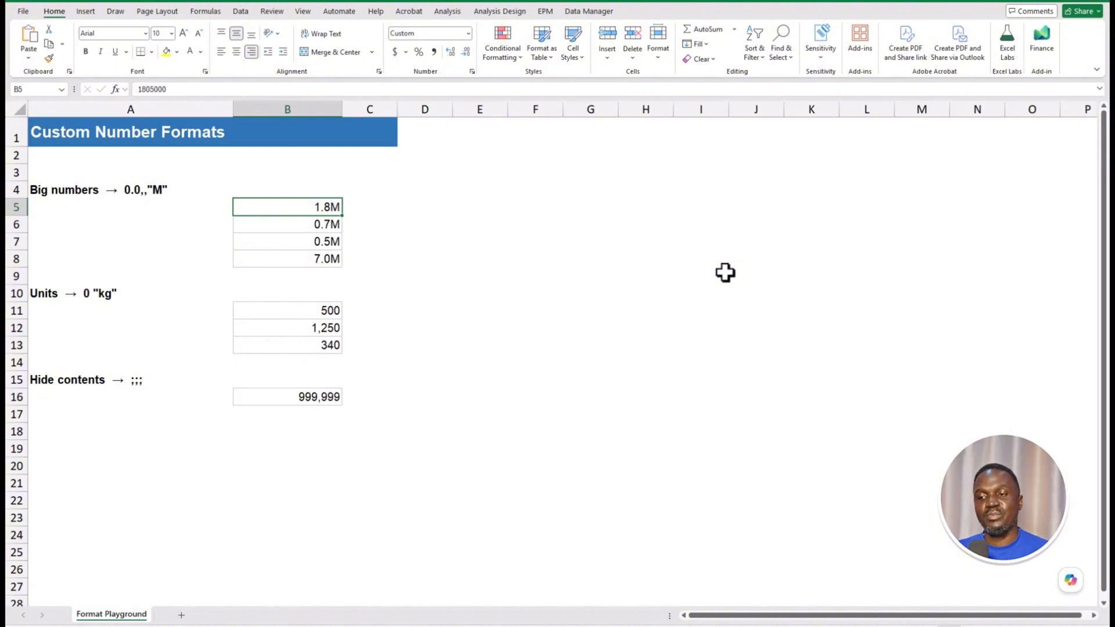
click(324, 278)
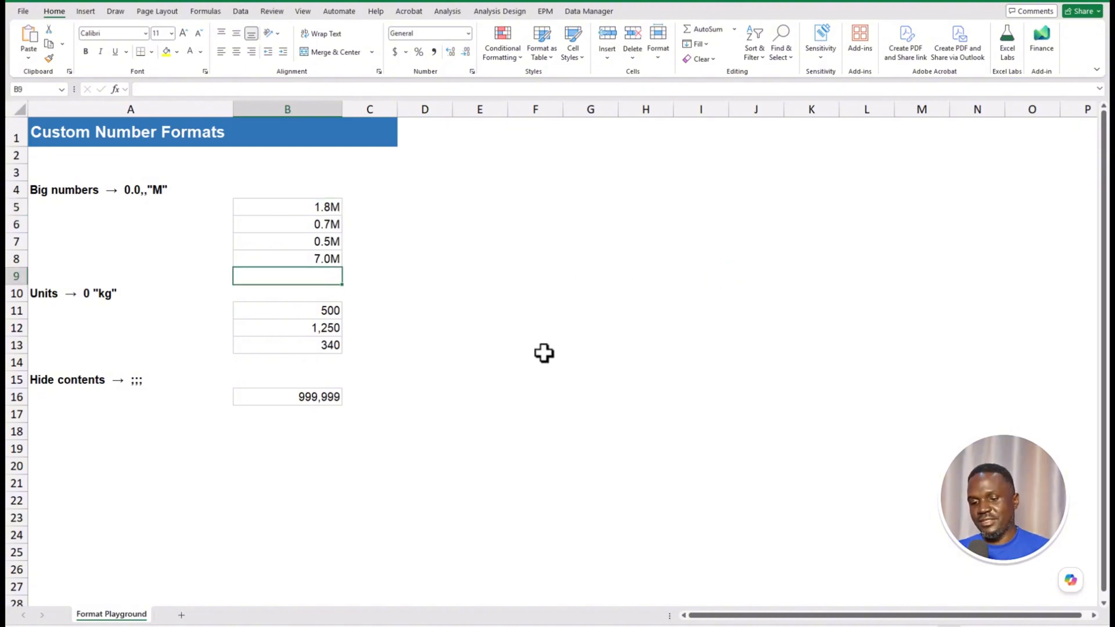
key(alt+equal)
key(Return)
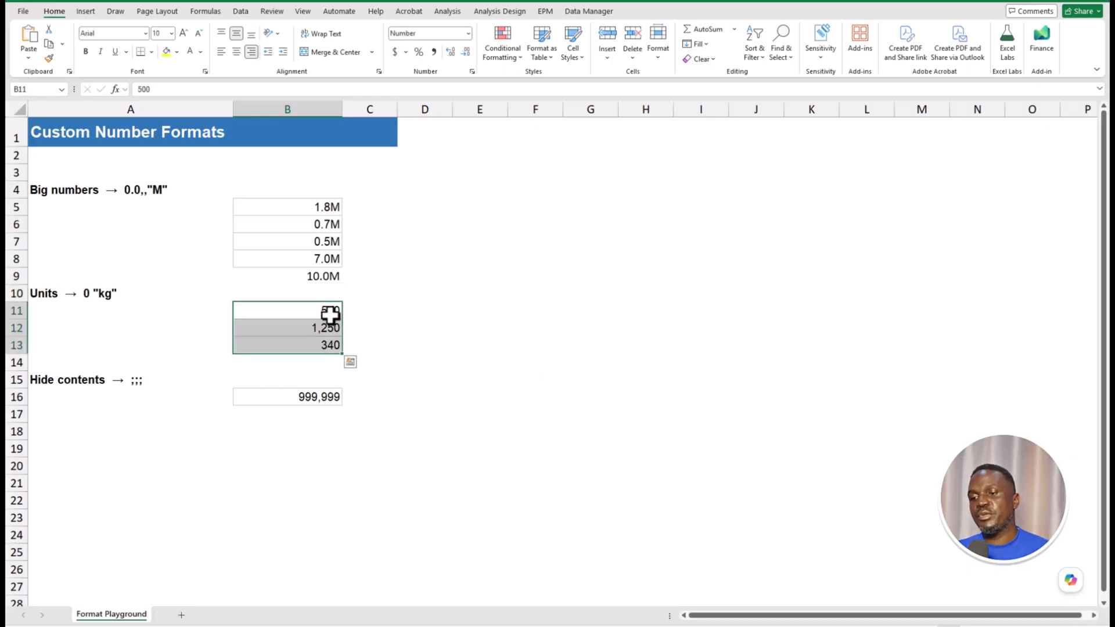
- Give B11:B13 the custom format 0 "Kg" so they read 500 Kg, 1250 Kg and 340 Kg
drag(329, 313, 326, 338)
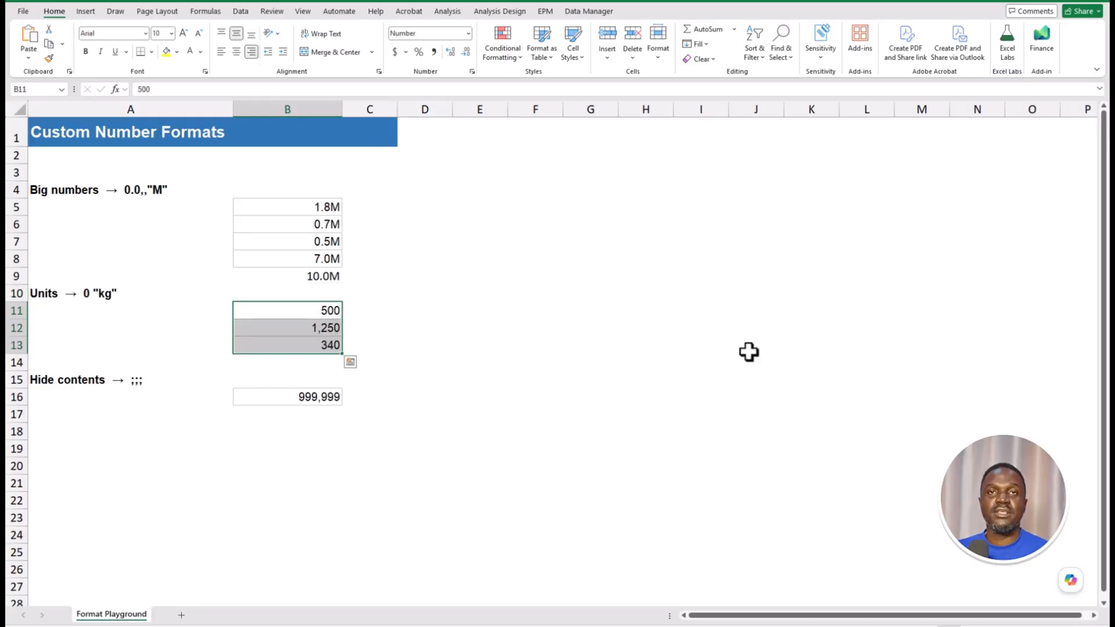
key(ctrl+1)
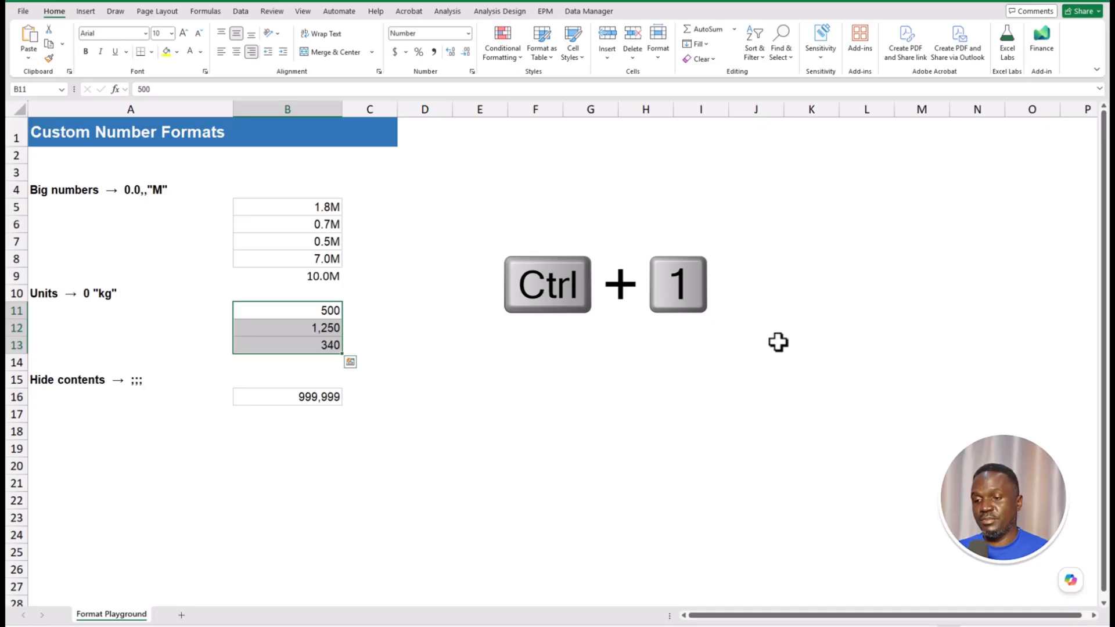
click(232, 315)
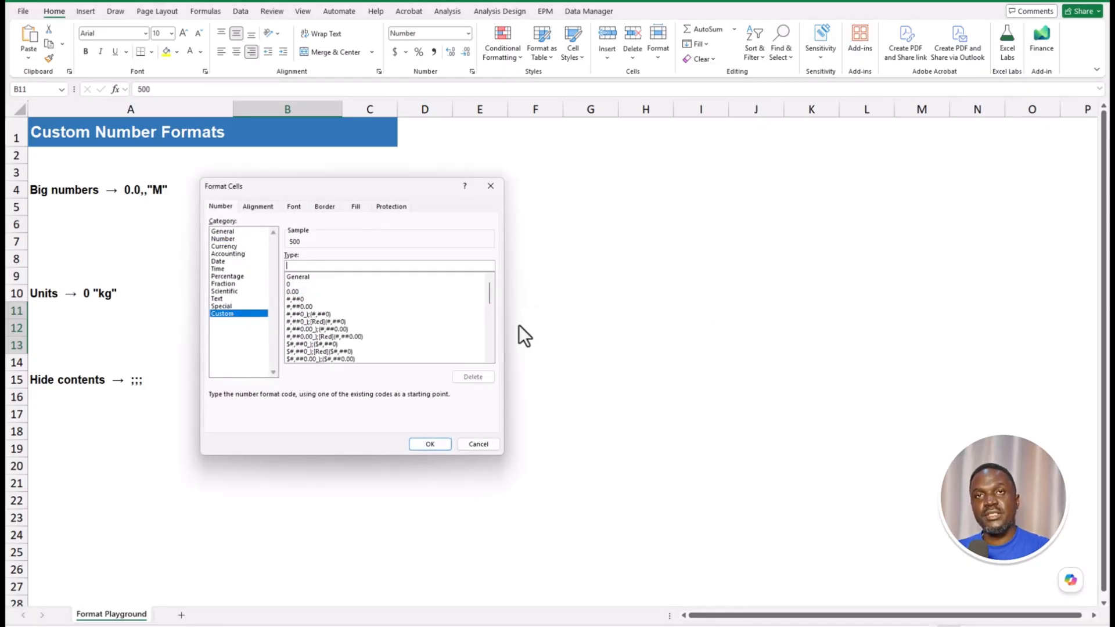
text(0)
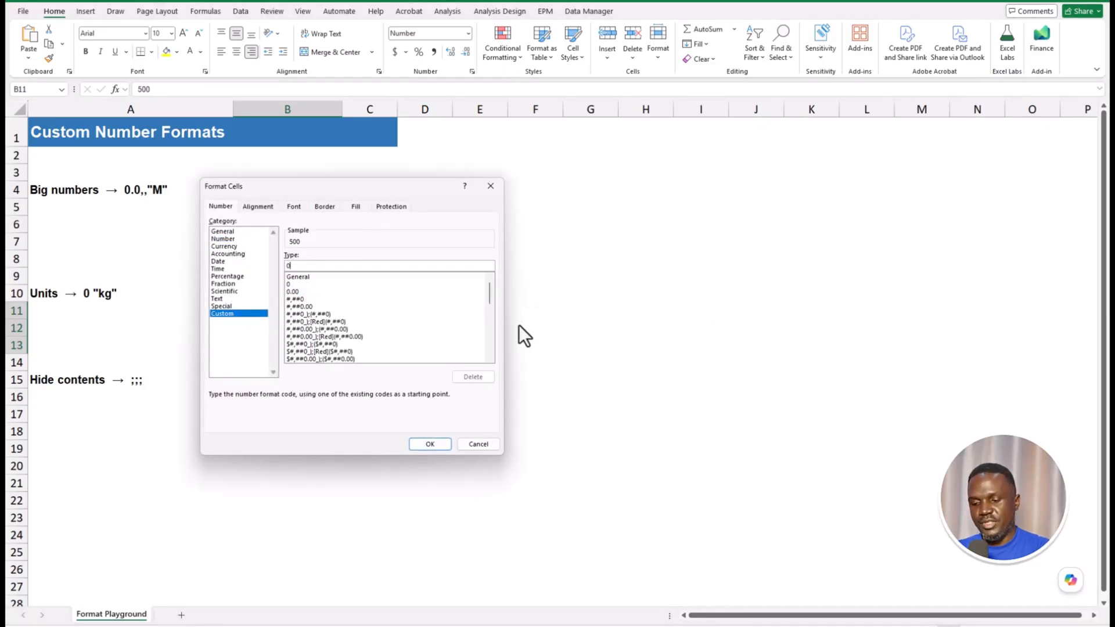
text( ")
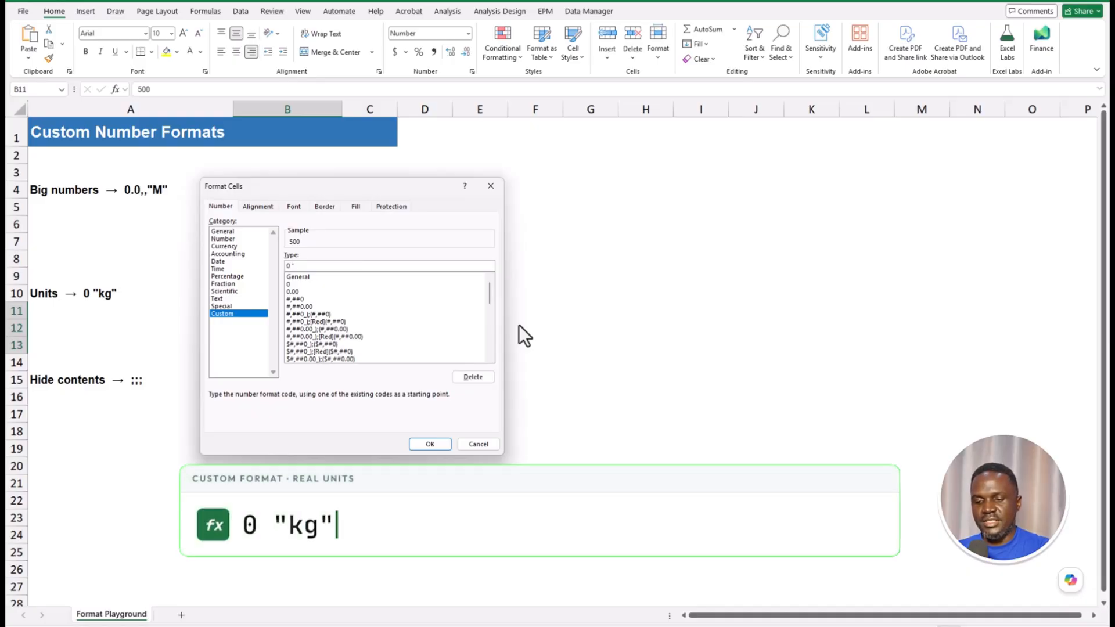
text(Kg")
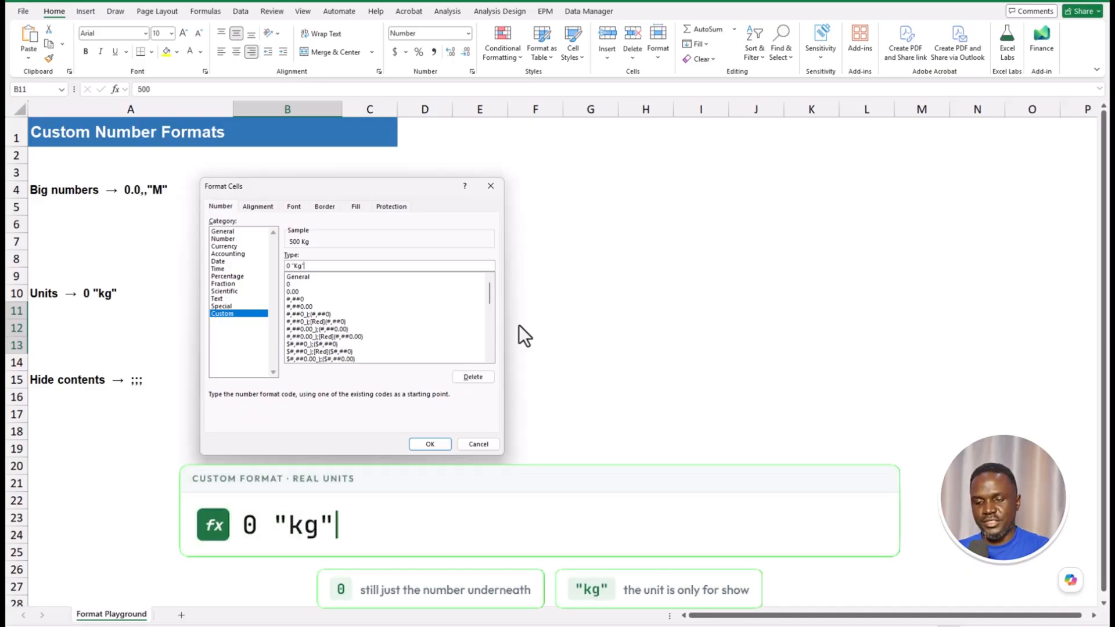
key(Return)
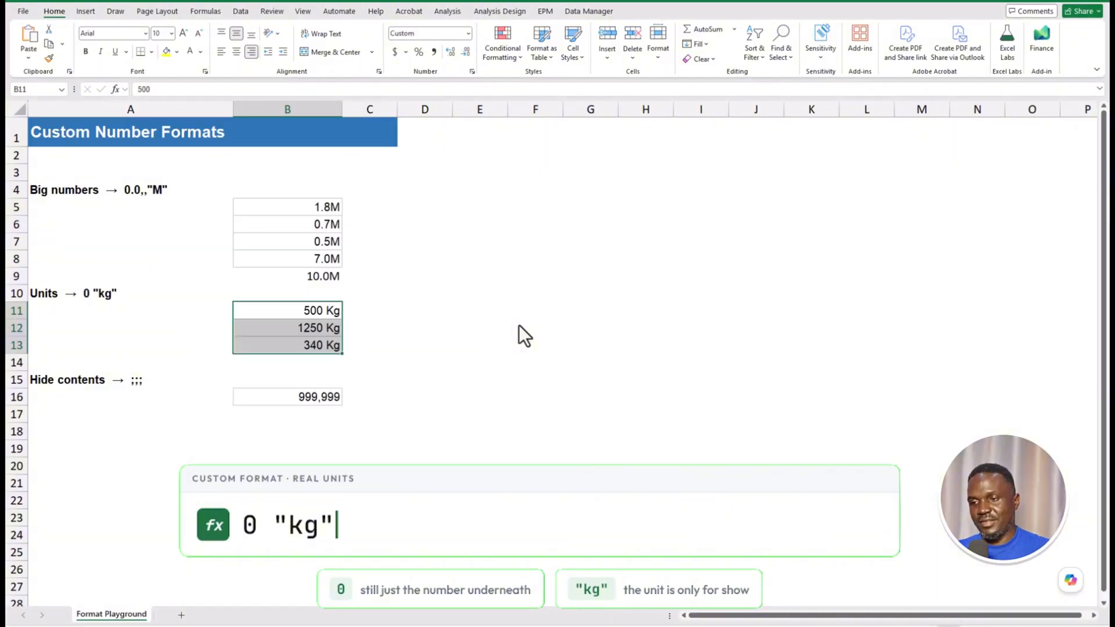
- AutoSum B11:B13 into B14, totalling 2090 Kg
click(518, 314)
click(323, 314)
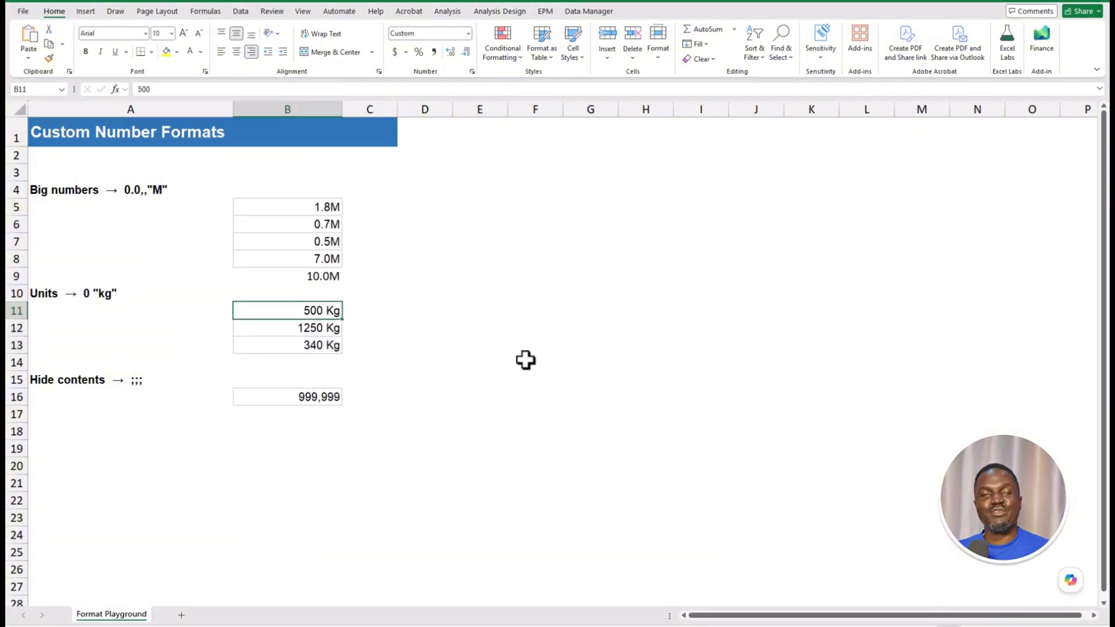
click(313, 327)
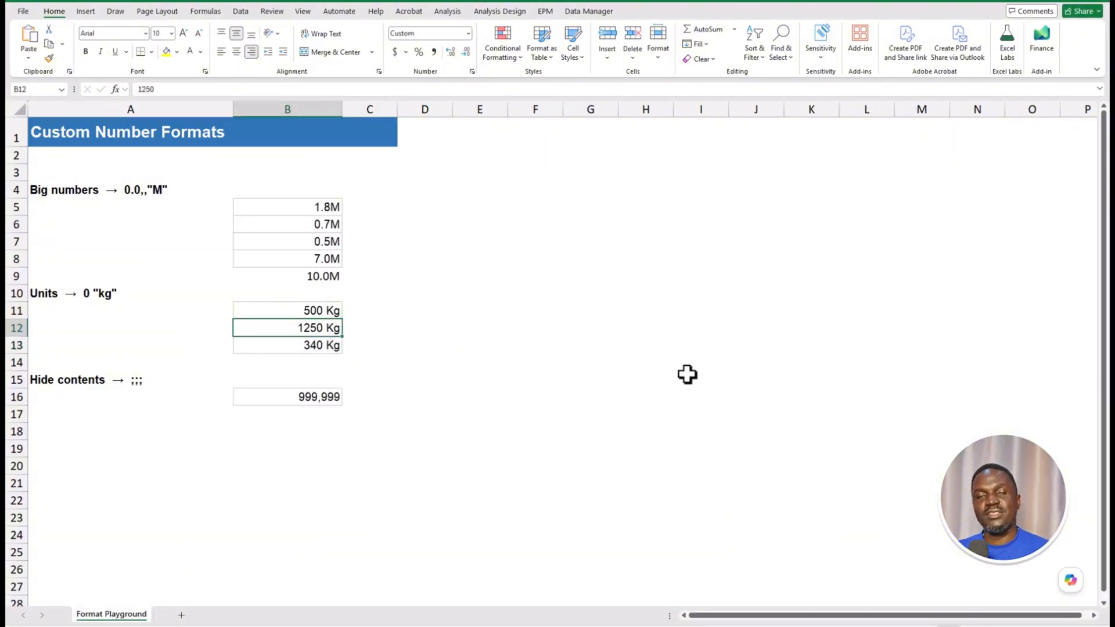
click(316, 347)
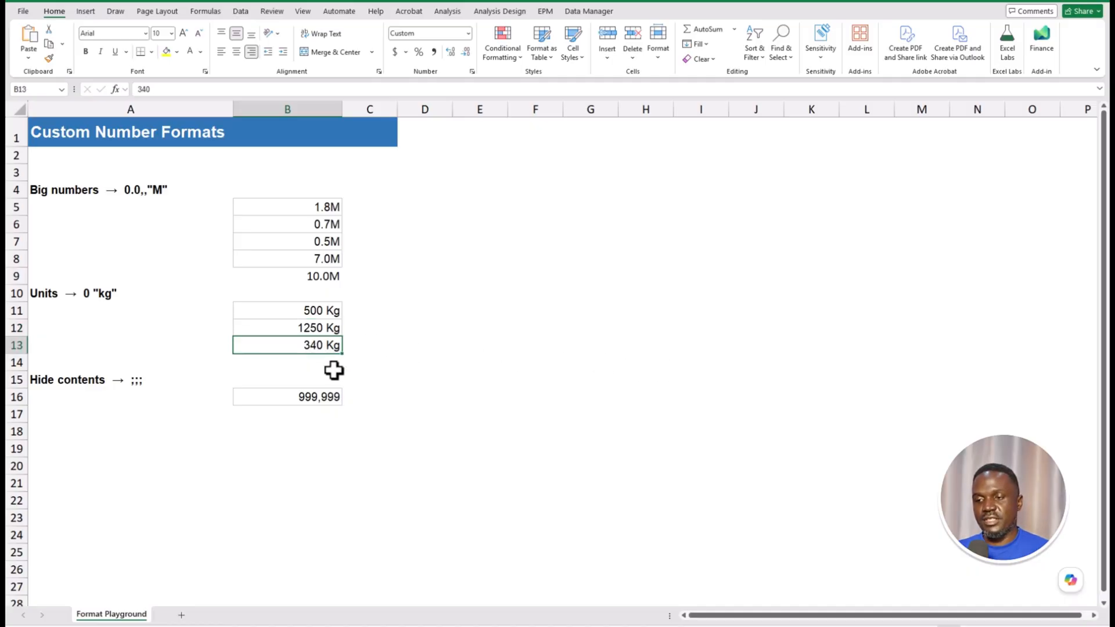
click(328, 363)
key(alt+equal)
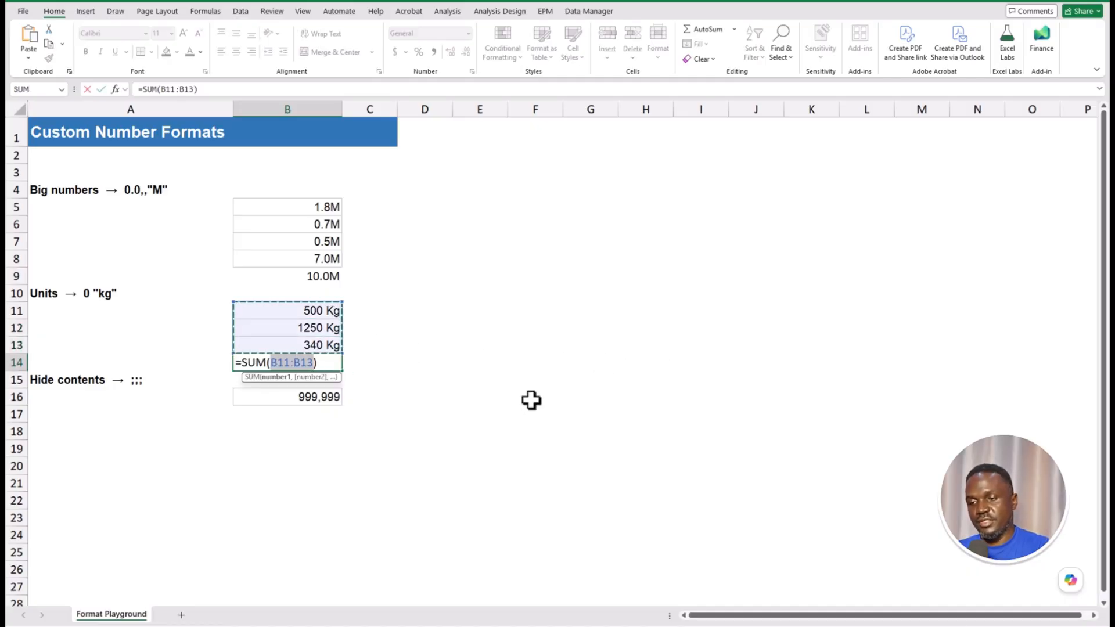
key(Return)
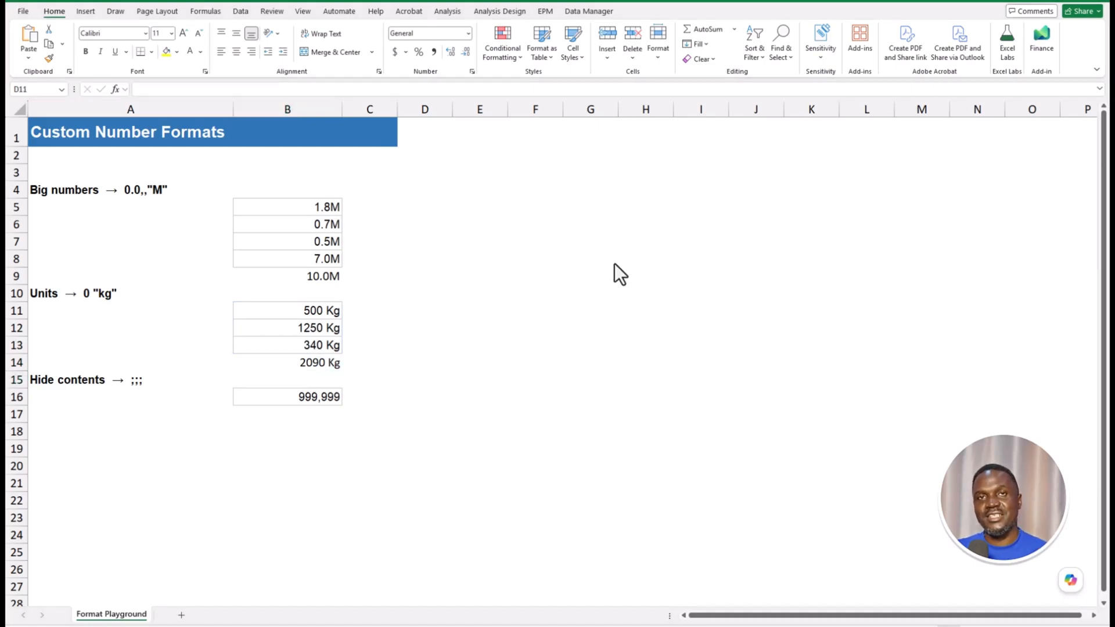
- Replace General with the custom format ;;; on B5:B16, hiding the still-stored values
drag(287, 207, 309, 396)
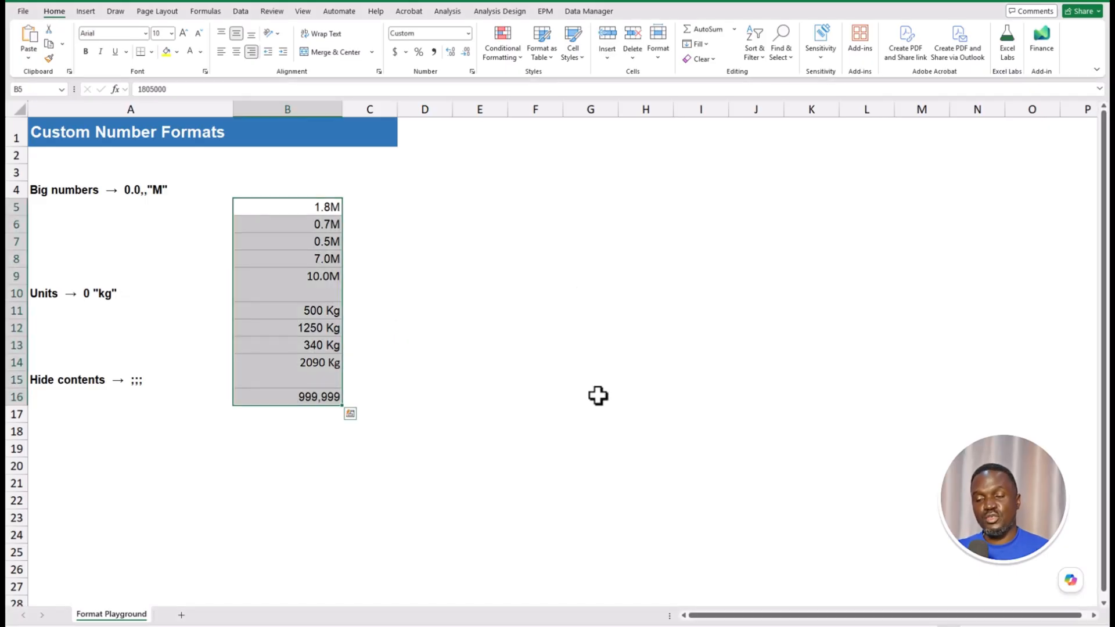
key(ctrl+1)
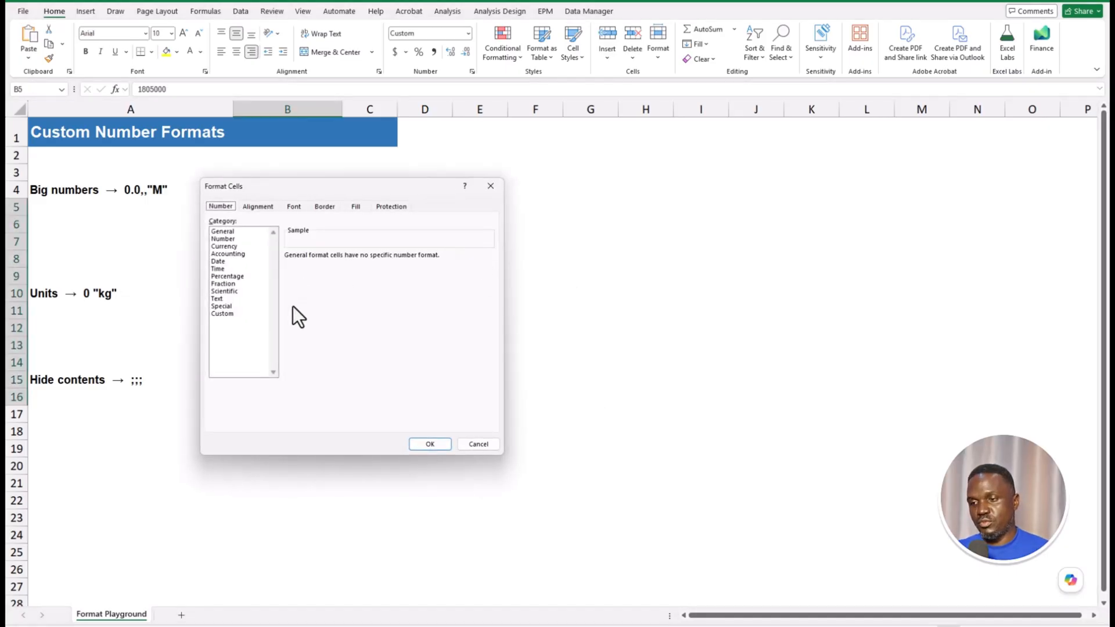
click(218, 315)
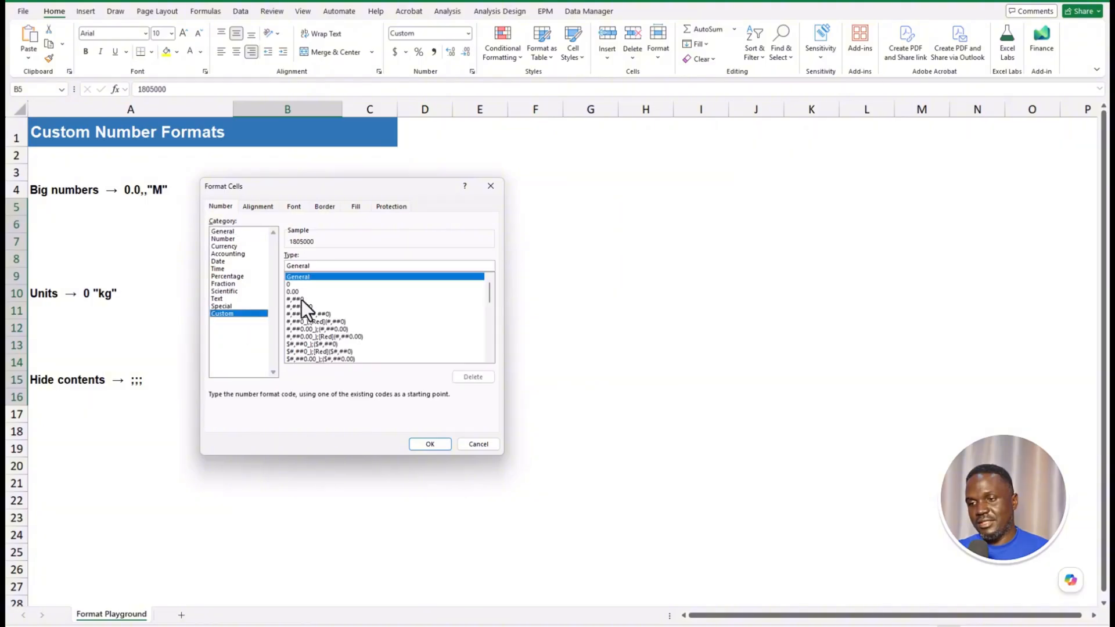
drag(312, 266, 269, 269)
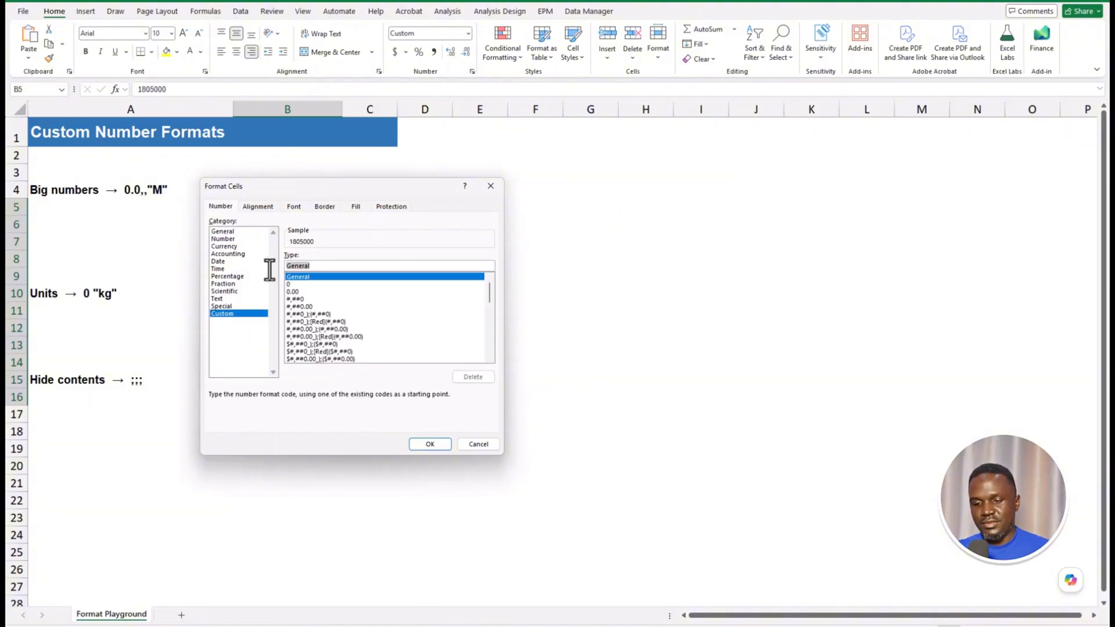
text(;;;)
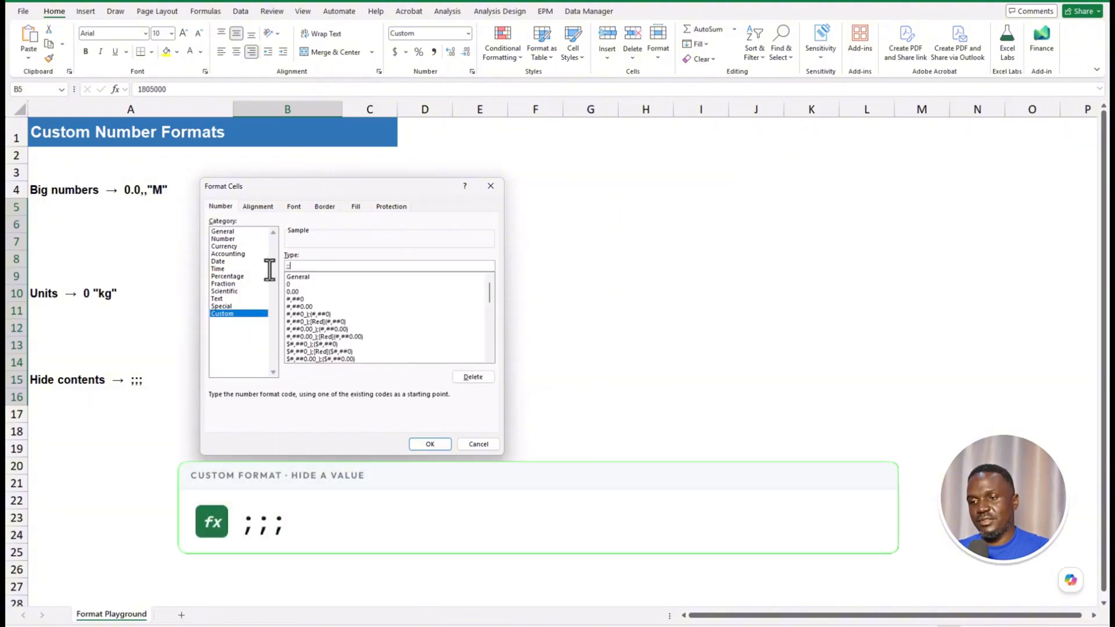
click(436, 443)
click(581, 297)
drag(327, 209, 287, 396)
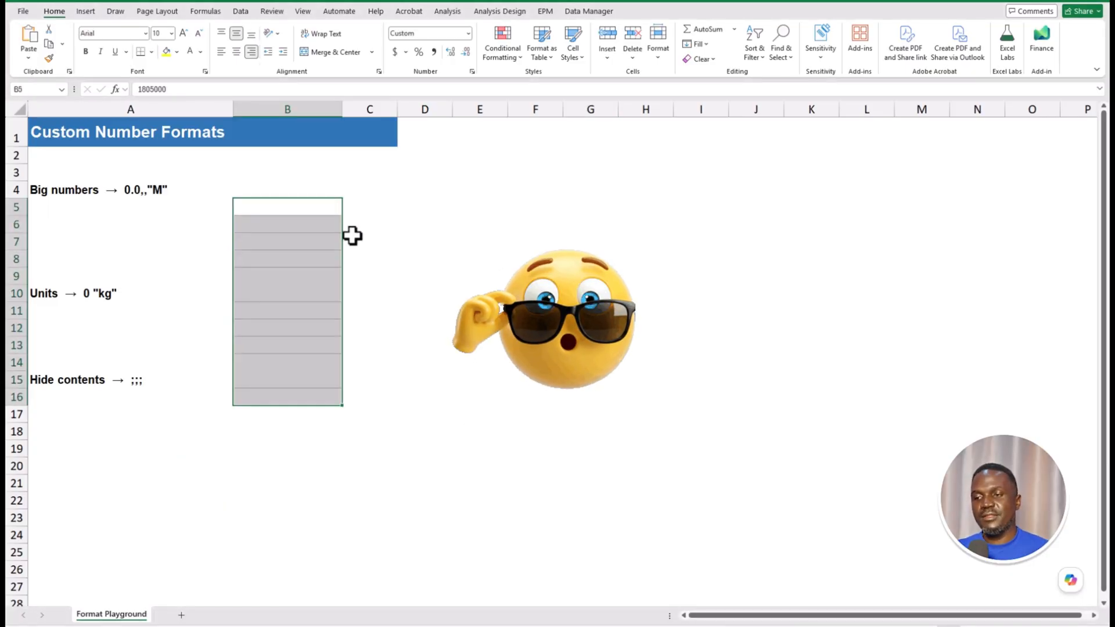
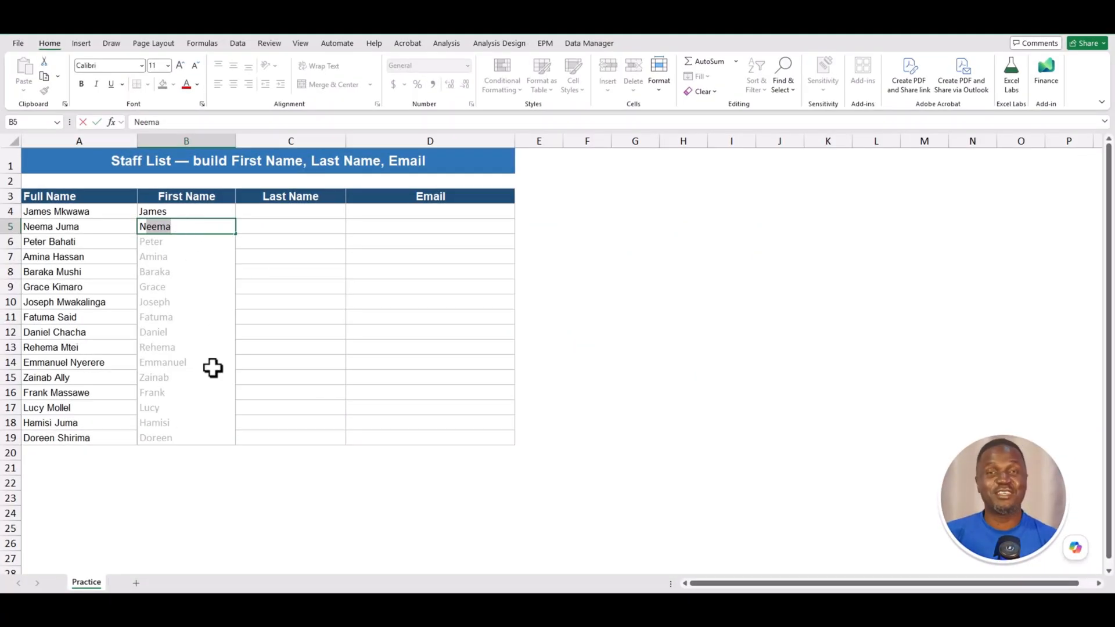
- Accept the suggested first names, then copy the first name from A4's full name into B4
key(Return)
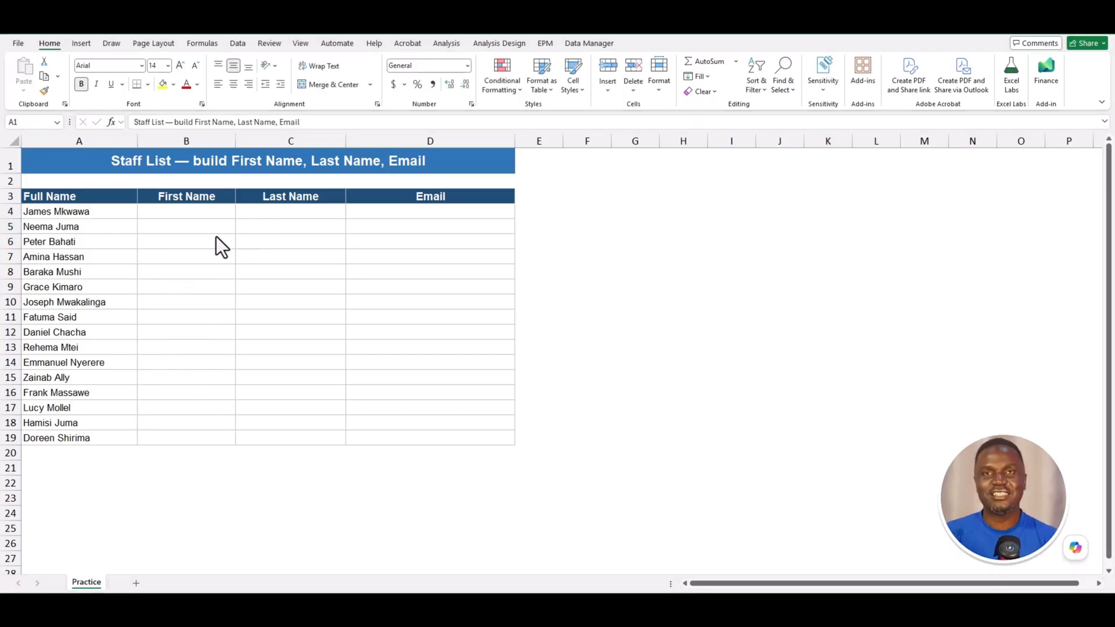
click(110, 212)
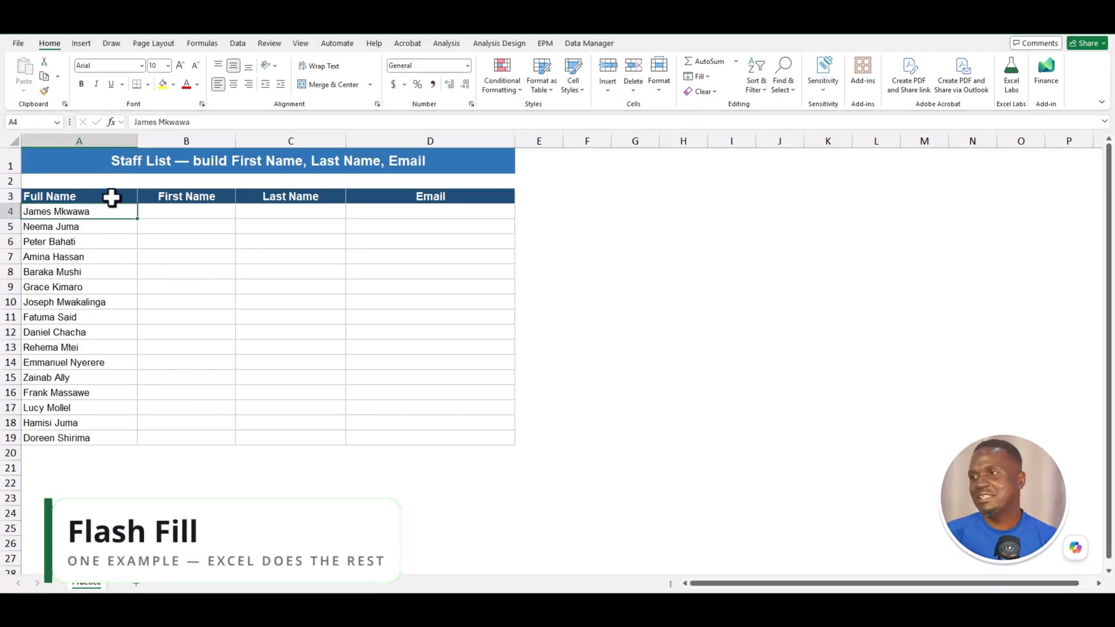
drag(112, 197, 89, 431)
click(194, 213)
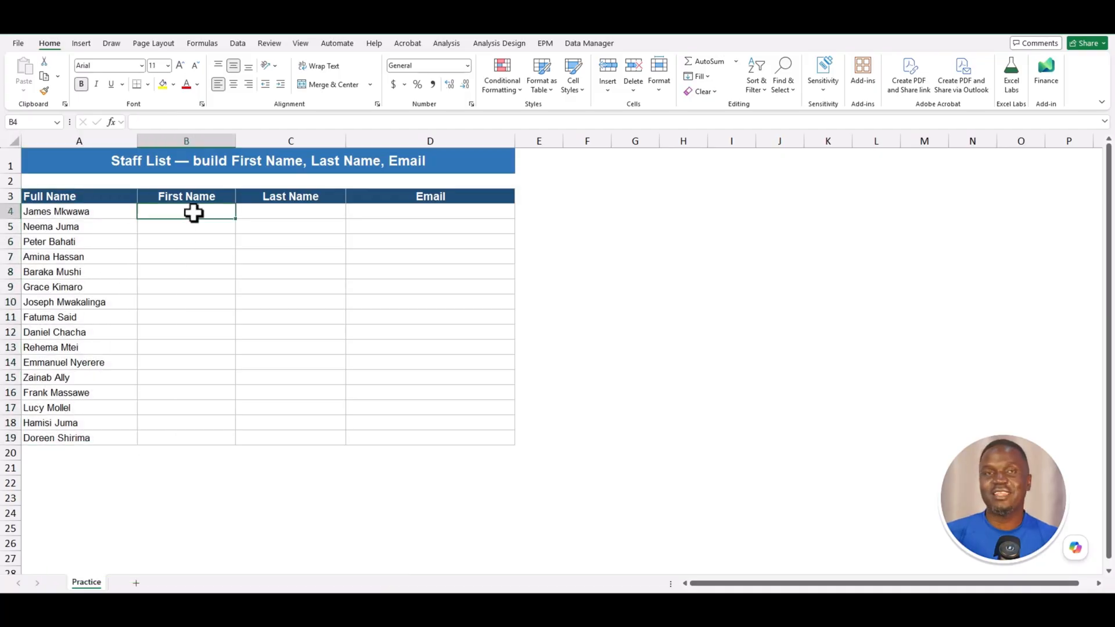
key(Up)
click(100, 212)
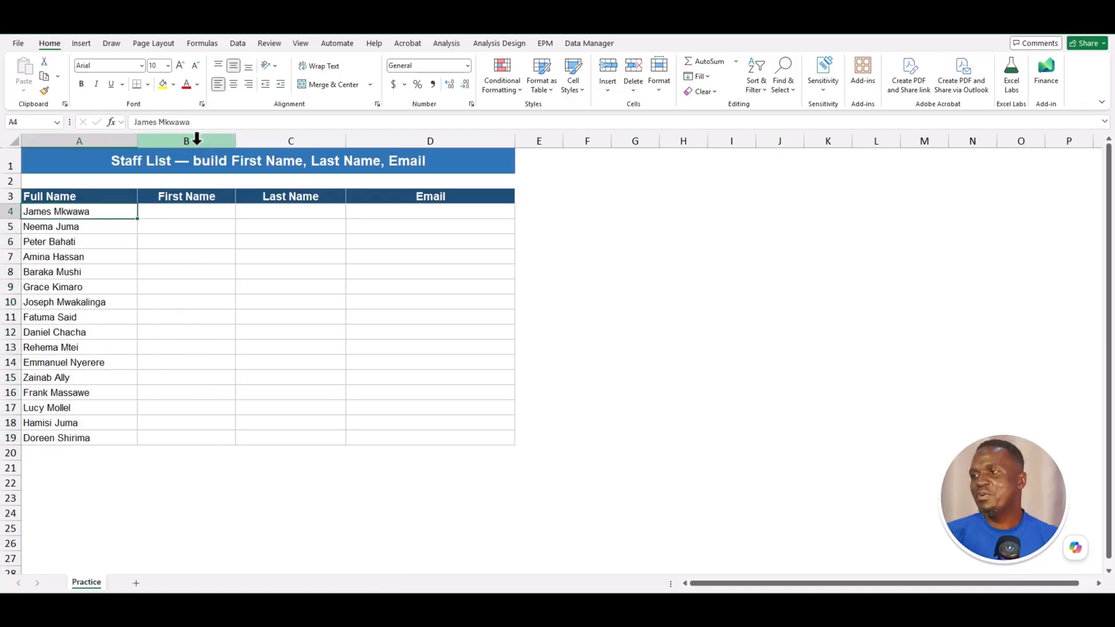
drag(156, 122, 114, 124)
key(ctrl+c)
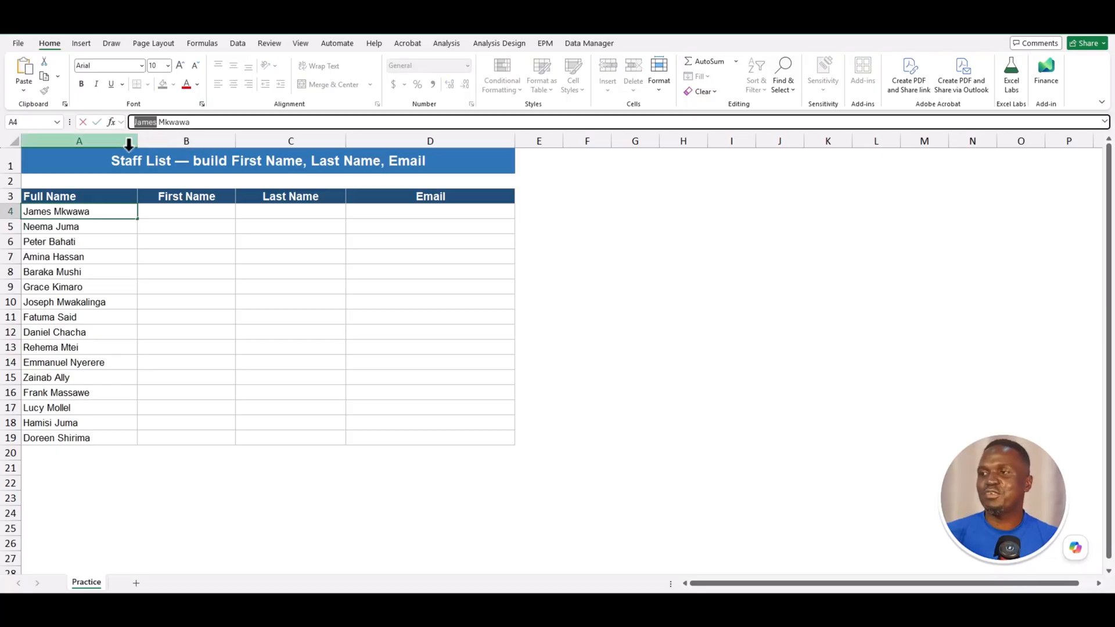
click(189, 213)
key(ctrl+v)
- Enter James in B4 and Neema in B5, accepting Flash Fill first names for B6:B19
click(87, 227)
drag(156, 122, 124, 122)
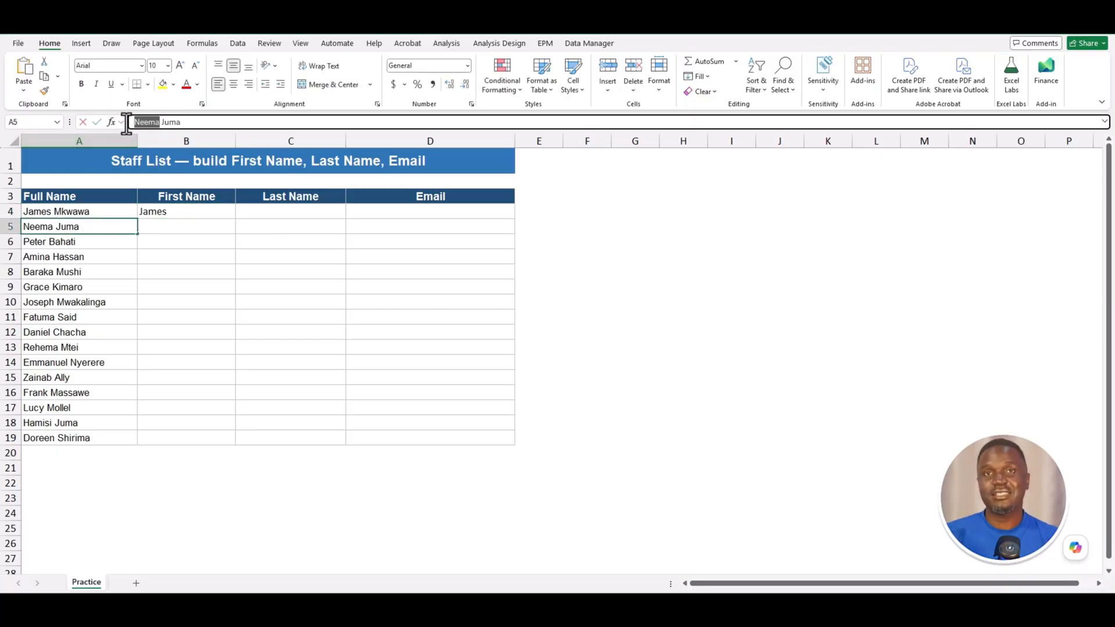
key(Escape)
click(184, 228)
key(ctrl+v)
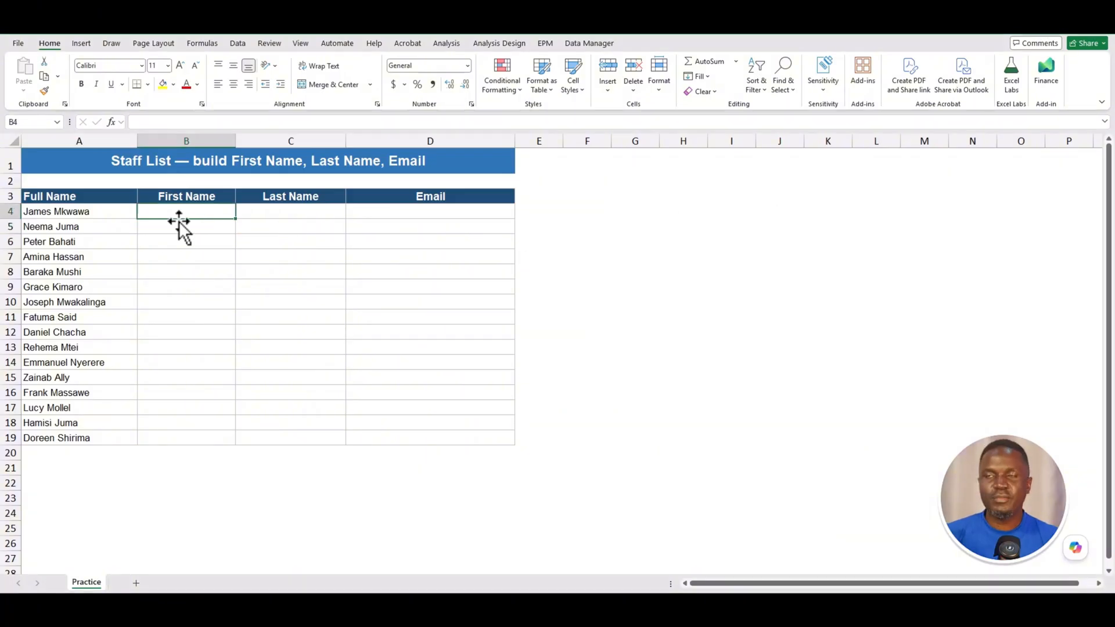
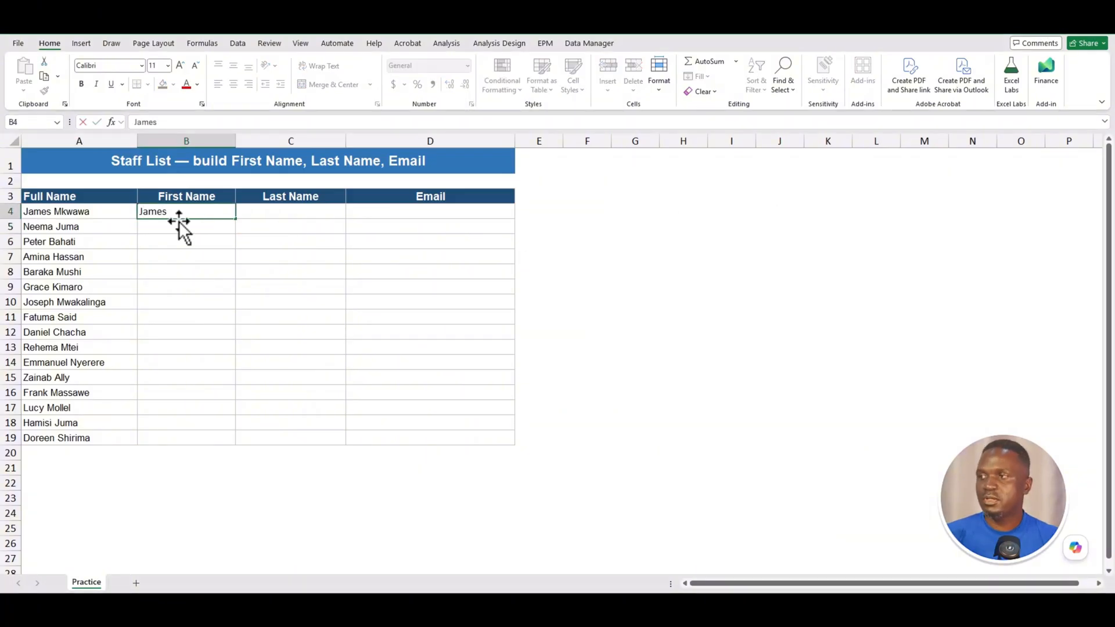
key(Return)
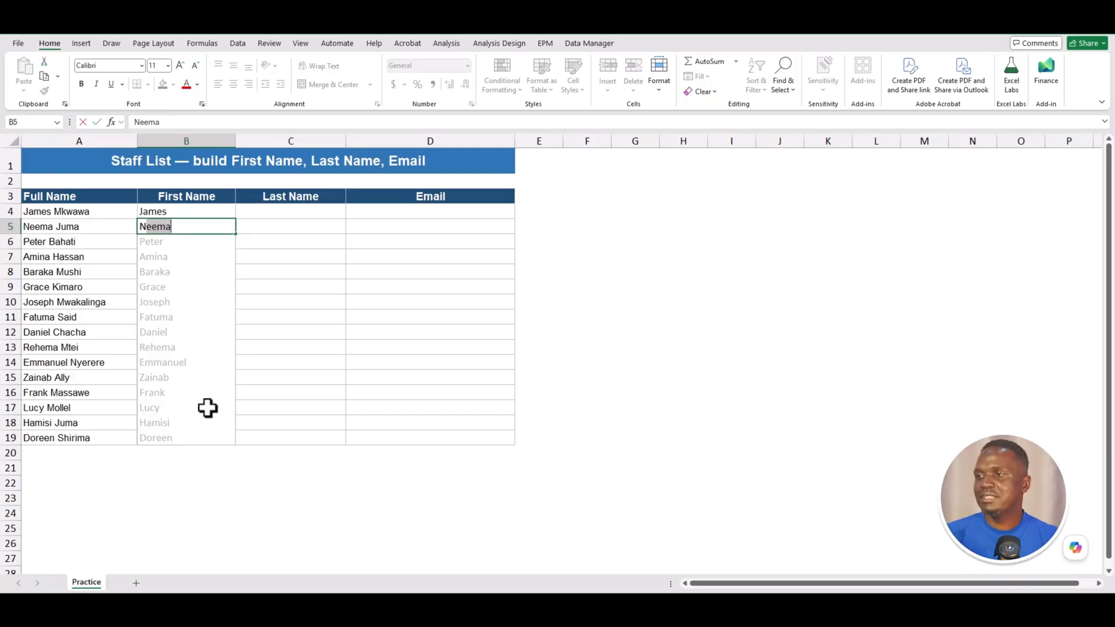
key(Return)
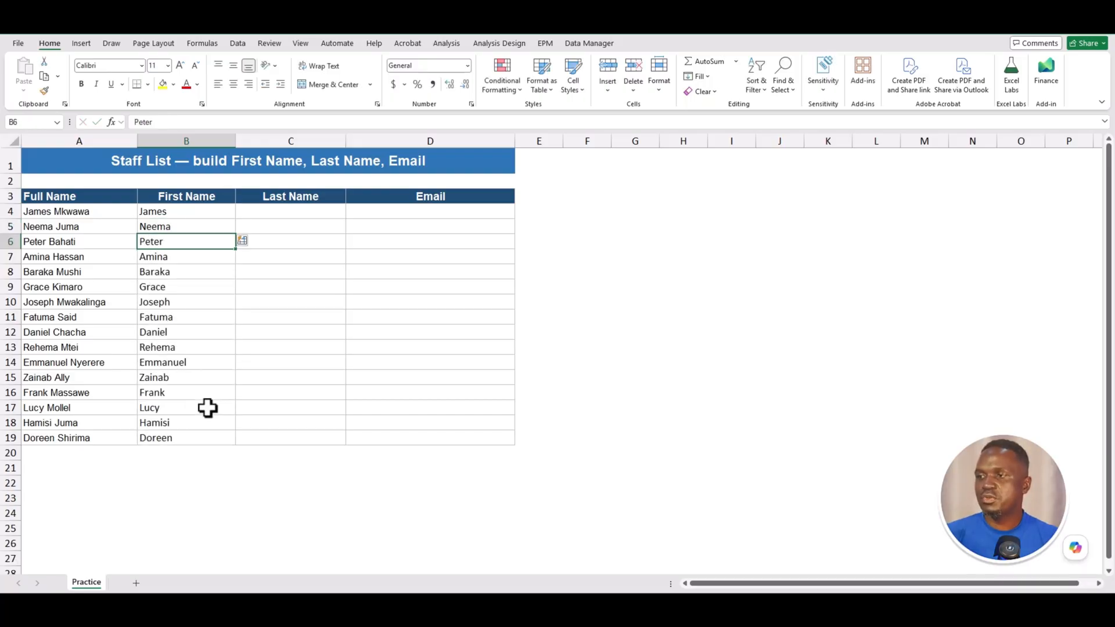
- Enter mKWAWA and Juma in C4:C5 and accept the Flash Fill surnames for C6:C19
click(264, 217)
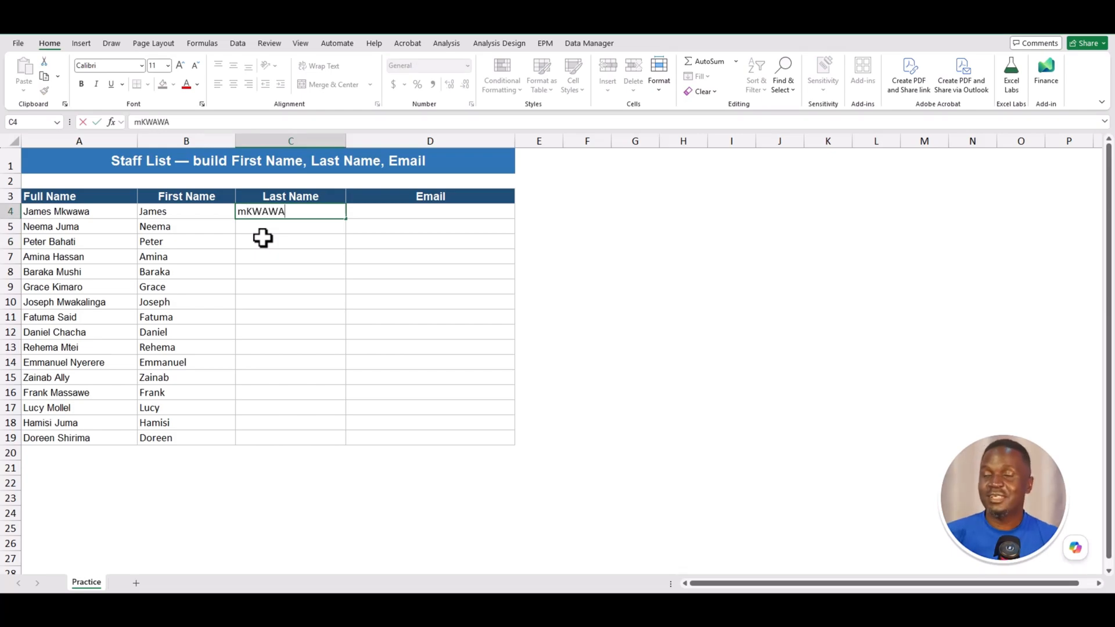
key(Return)
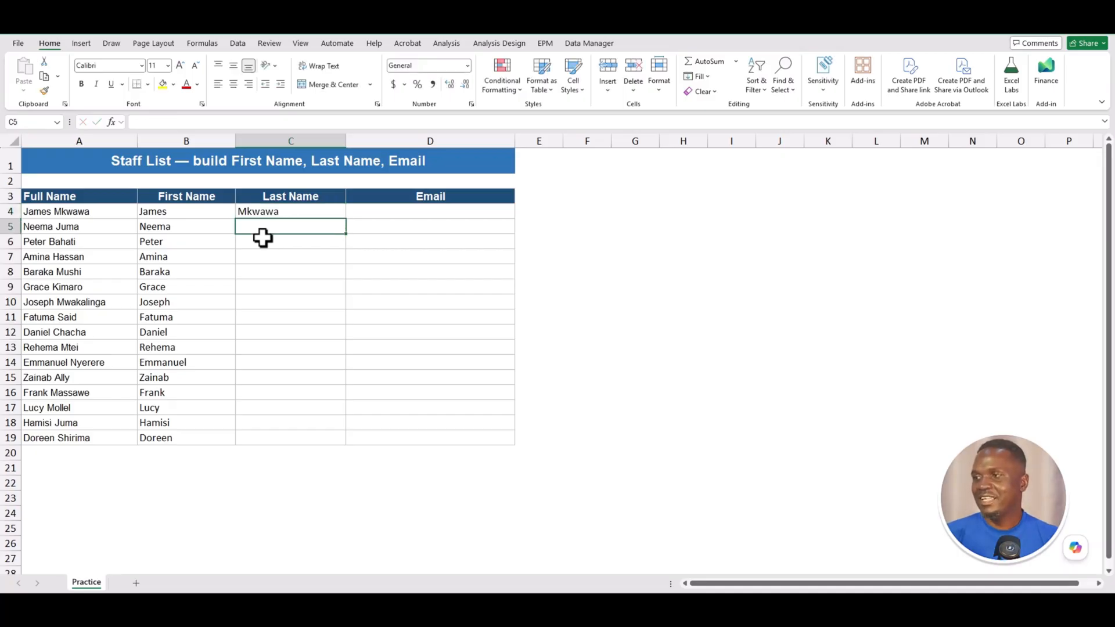
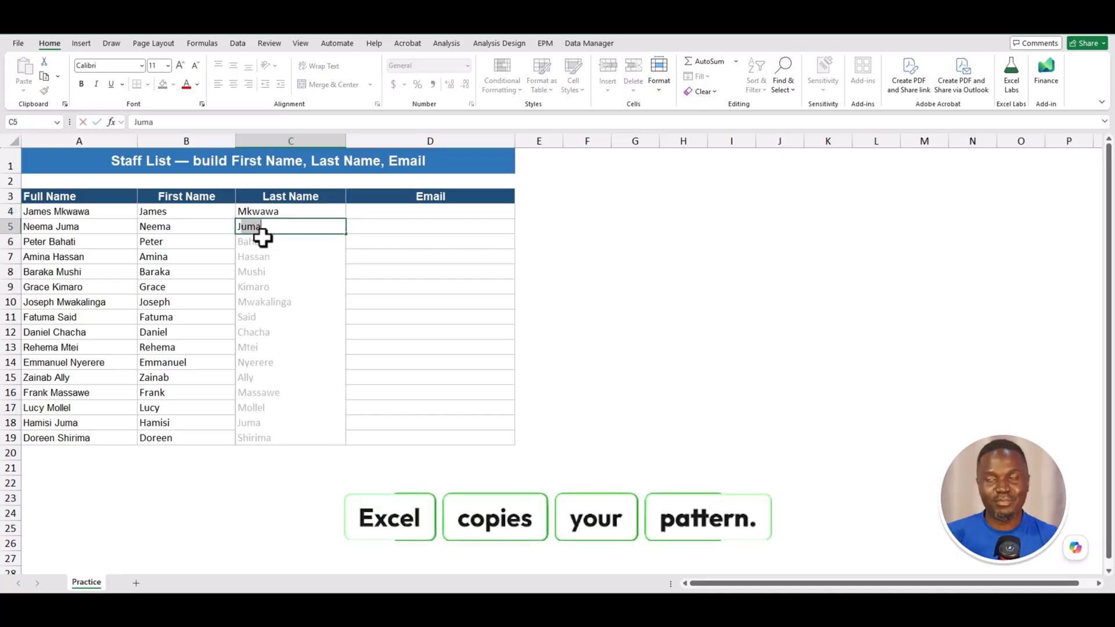
key(Return)
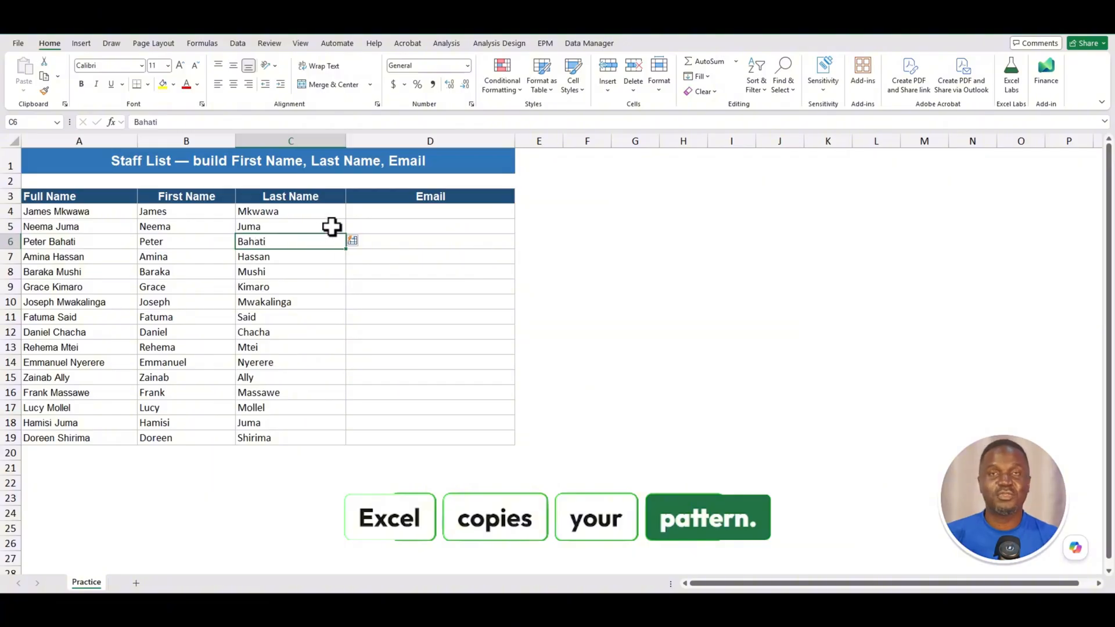
click(488, 227)
click(535, 363)
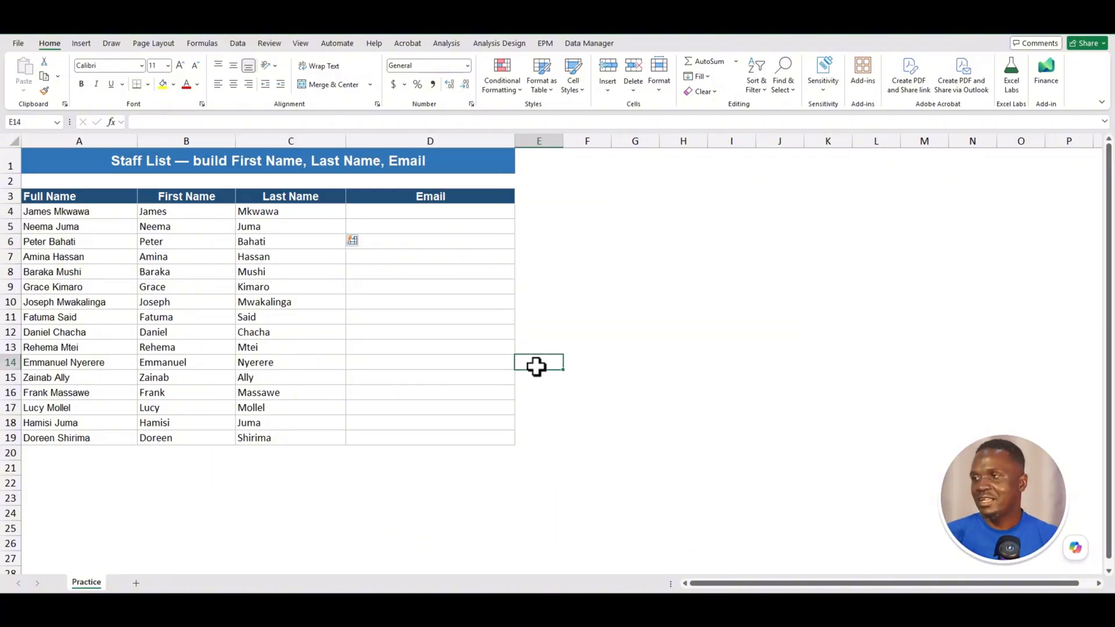
- Enter the first staff email address in D4 and Flash Fill the Email column with Ctrl+E
click(436, 214)
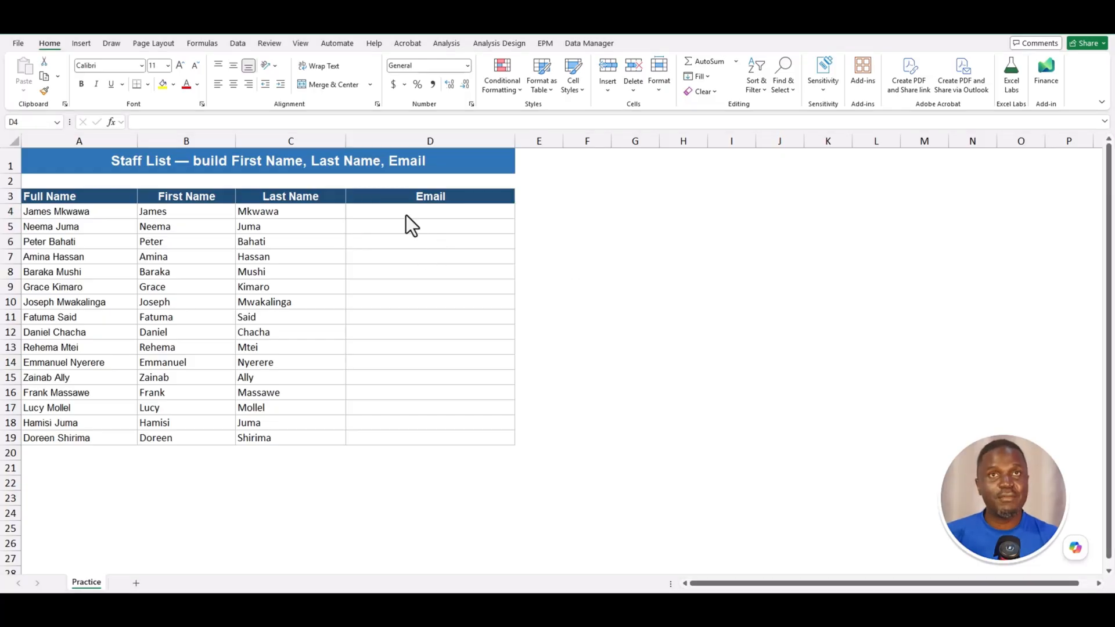
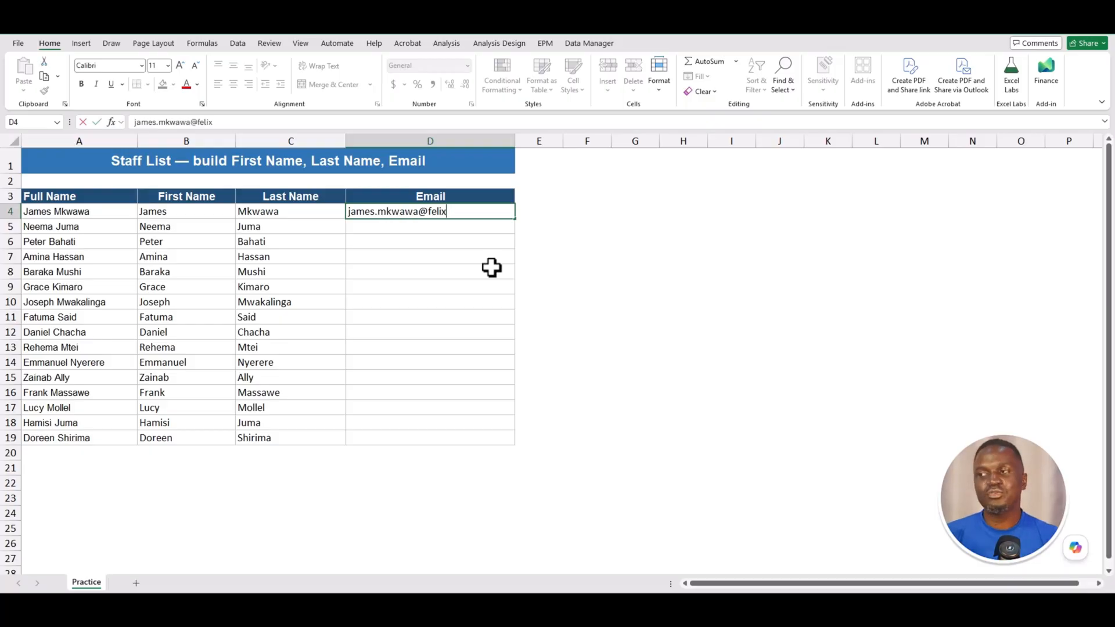
key(Return)
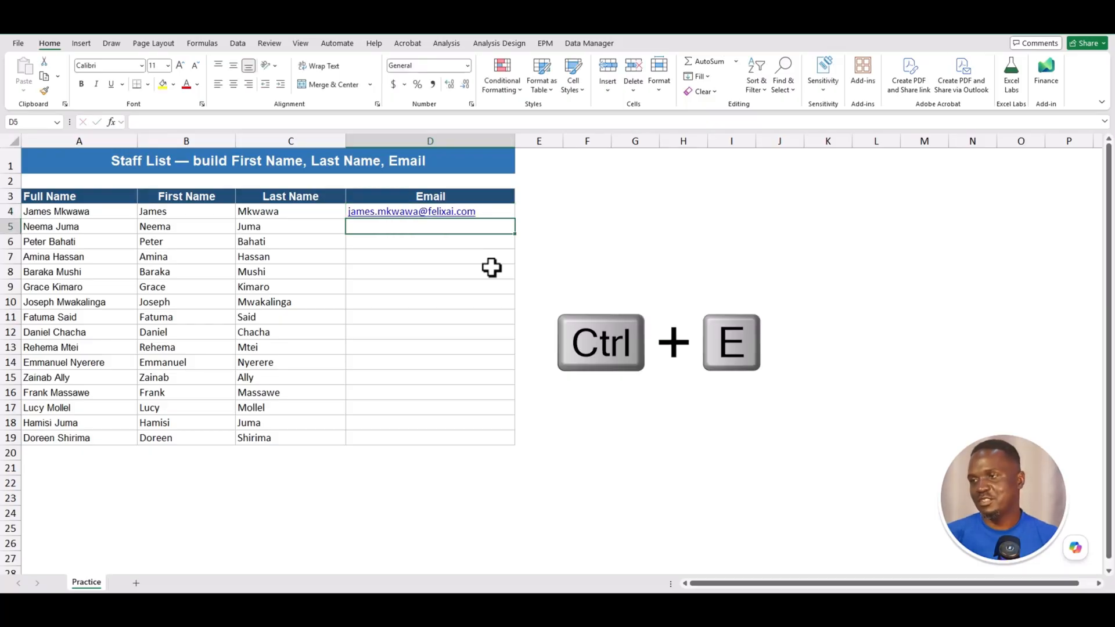
key(ctrl+e)
key(Down)
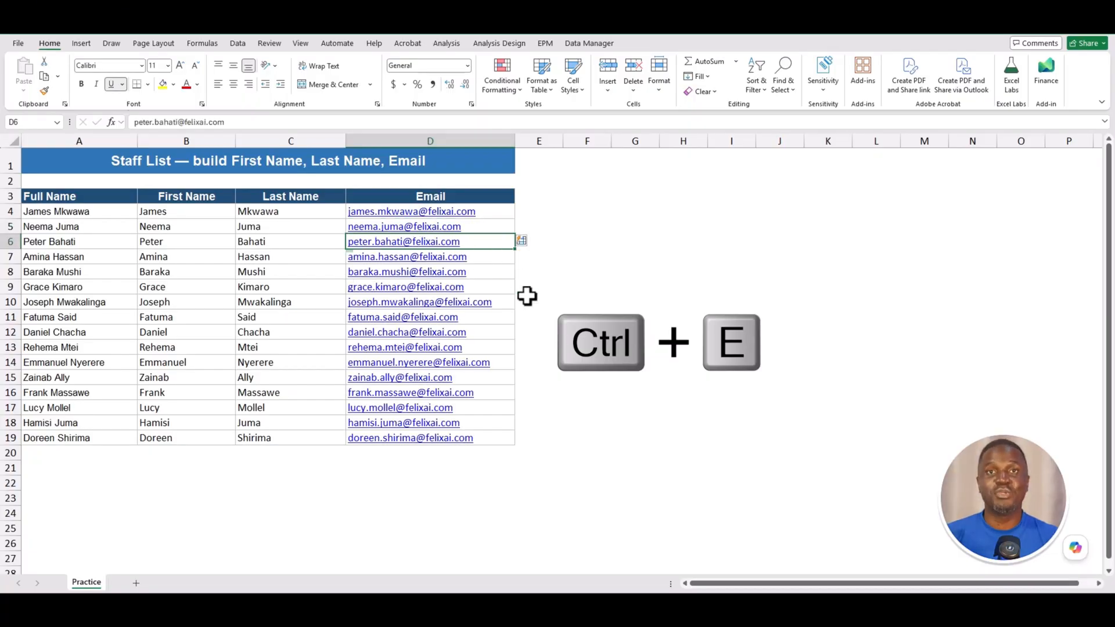
- Retype James and Neema as the first names to bring up the Flash Fill preview
click(92, 210)
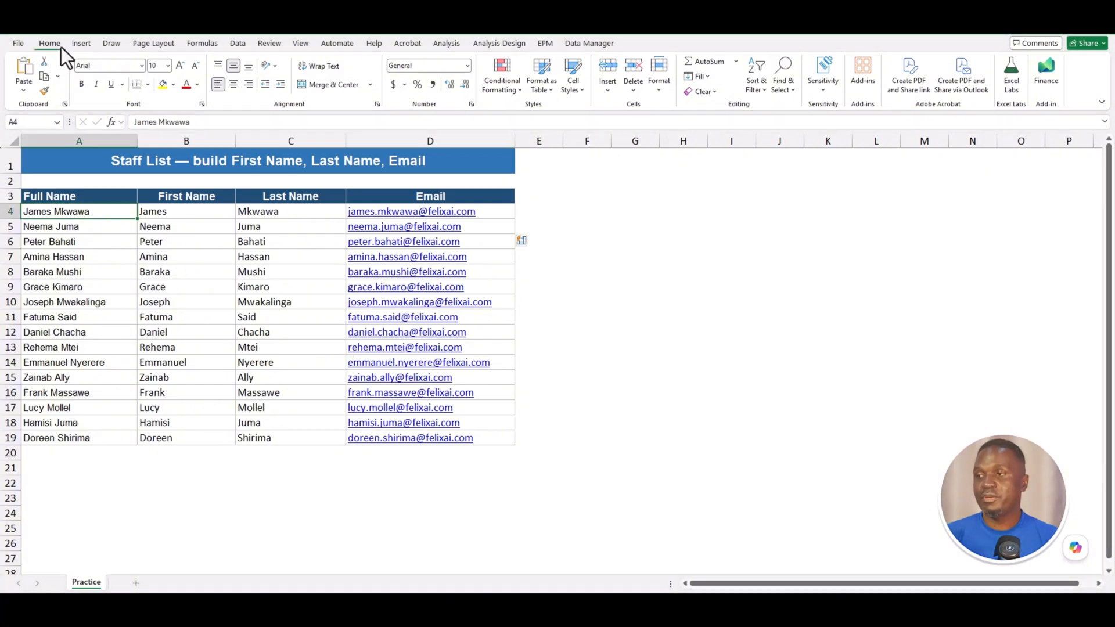
click(706, 76)
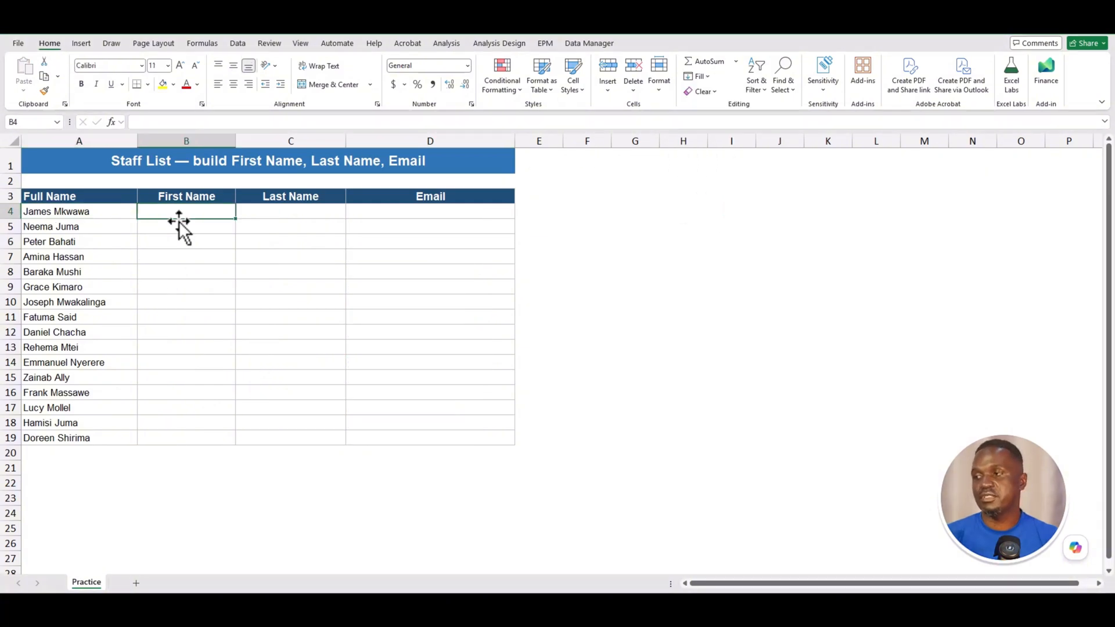
text(James)
key(Return)
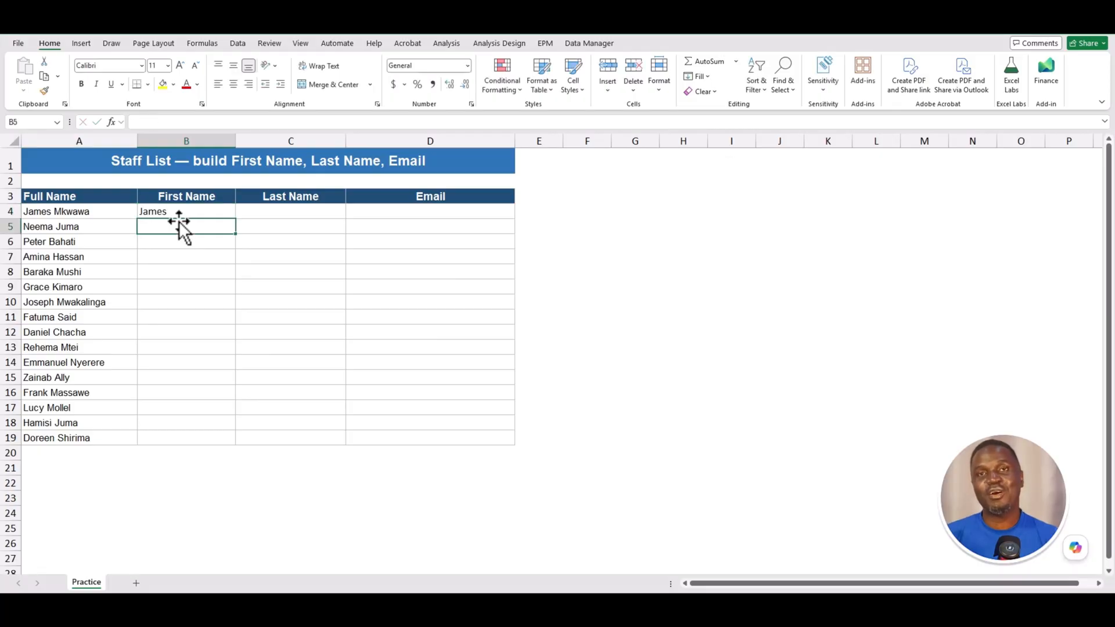
text(Neema)
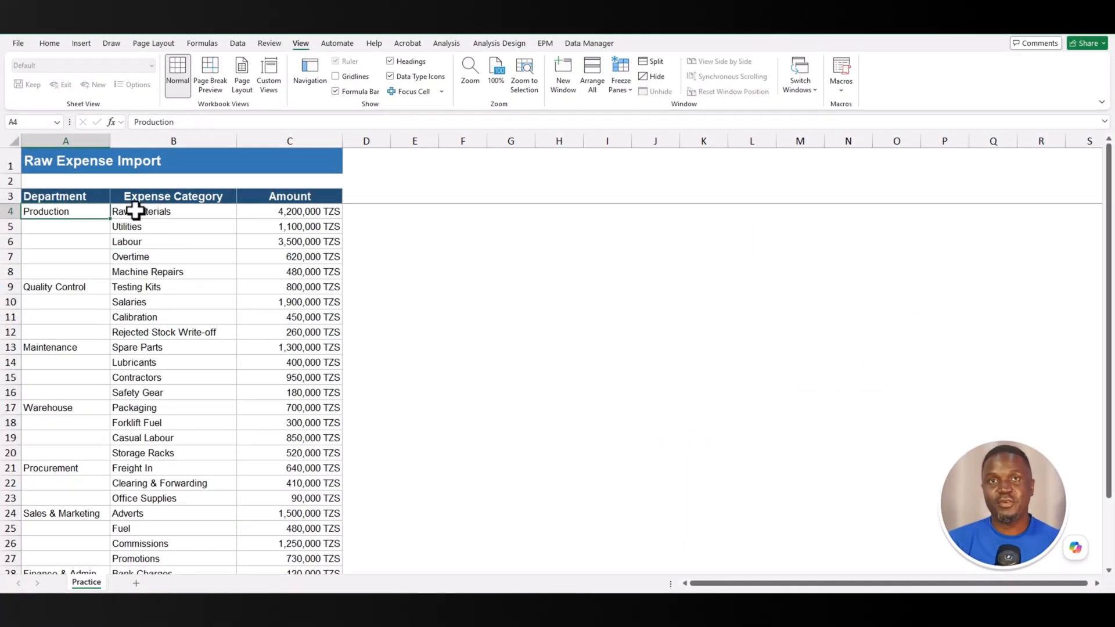
- Inspect the Department, Expense Category and Amount cells, noting the blanks under each department
click(131, 210)
click(67, 211)
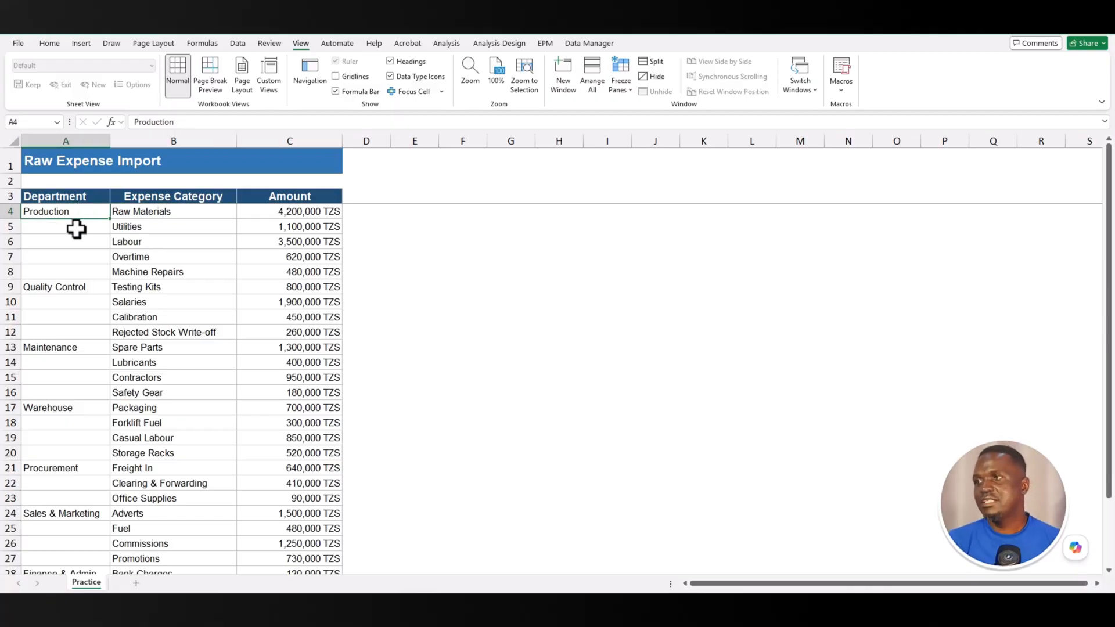
drag(76, 229, 149, 214)
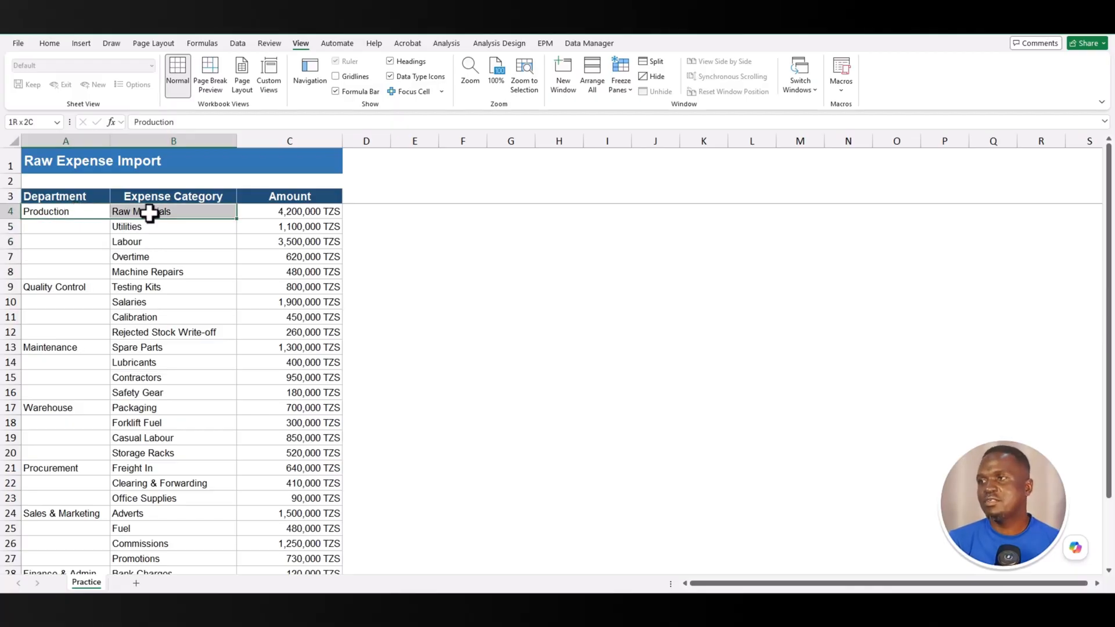
drag(63, 226, 71, 269)
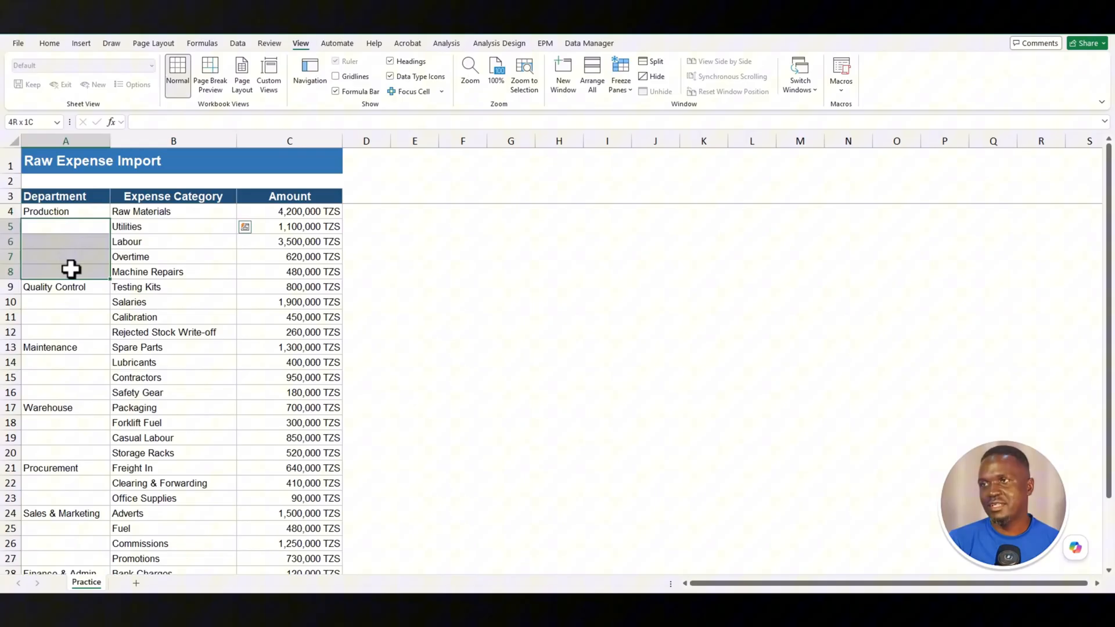
click(61, 305)
drag(61, 308, 89, 435)
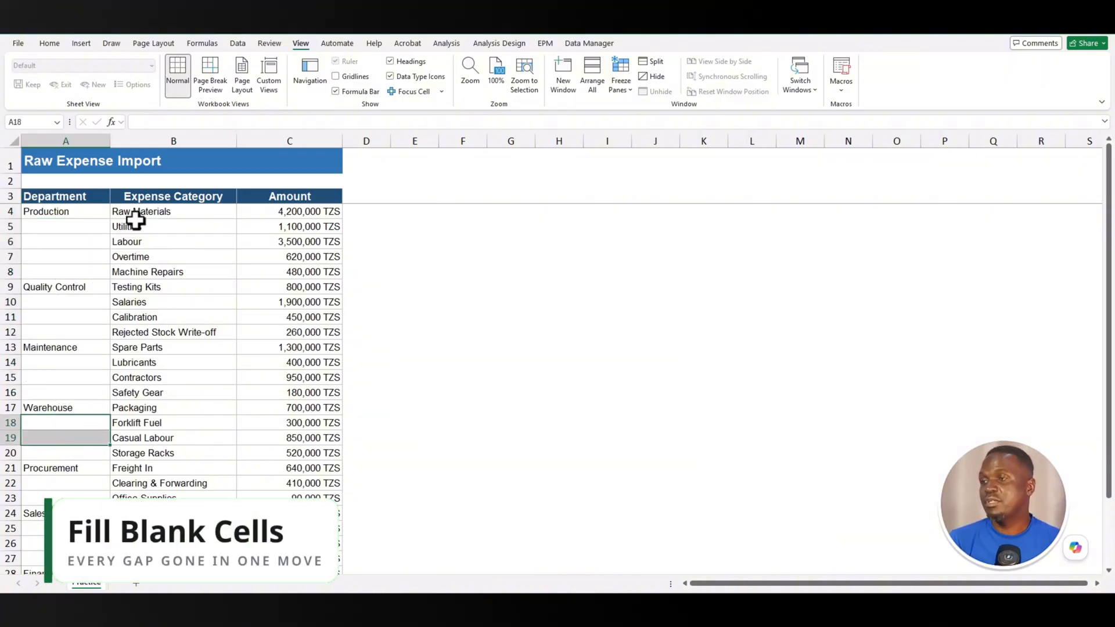
click(82, 216)
click(179, 215)
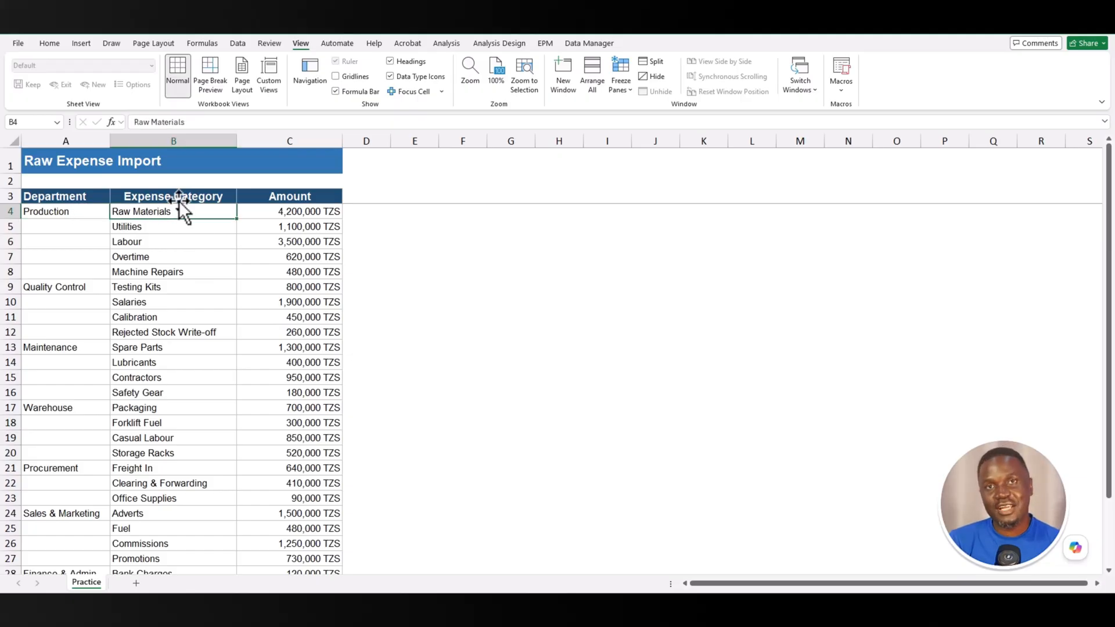
click(179, 198)
click(283, 197)
click(312, 252)
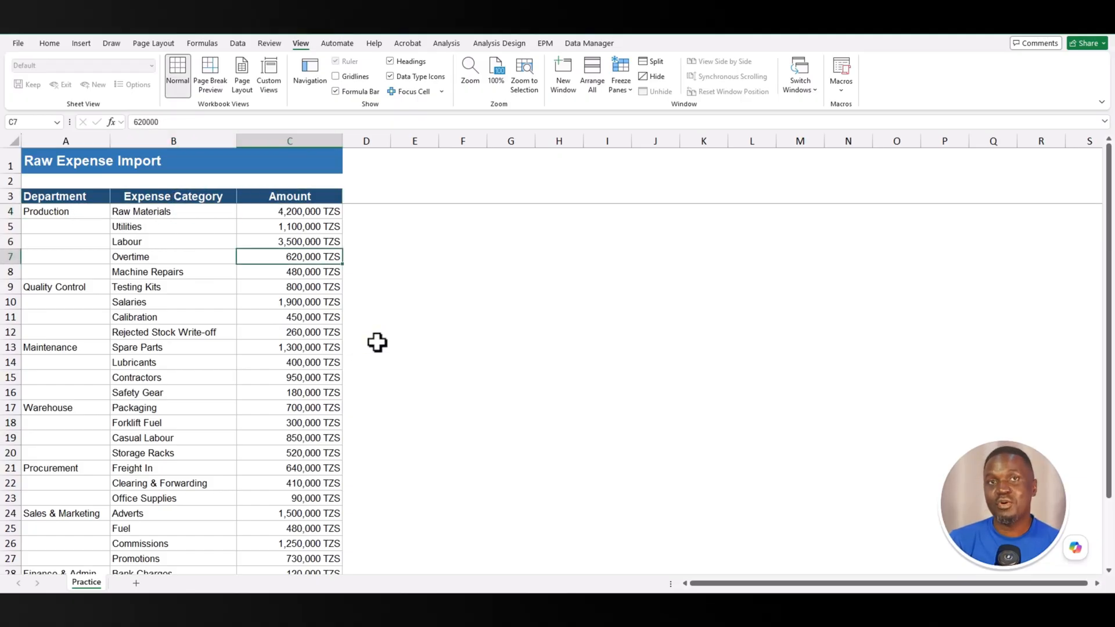
- Copy Production, Quality Control and Maintenance down into the blank cells beneath each
click(69, 214)
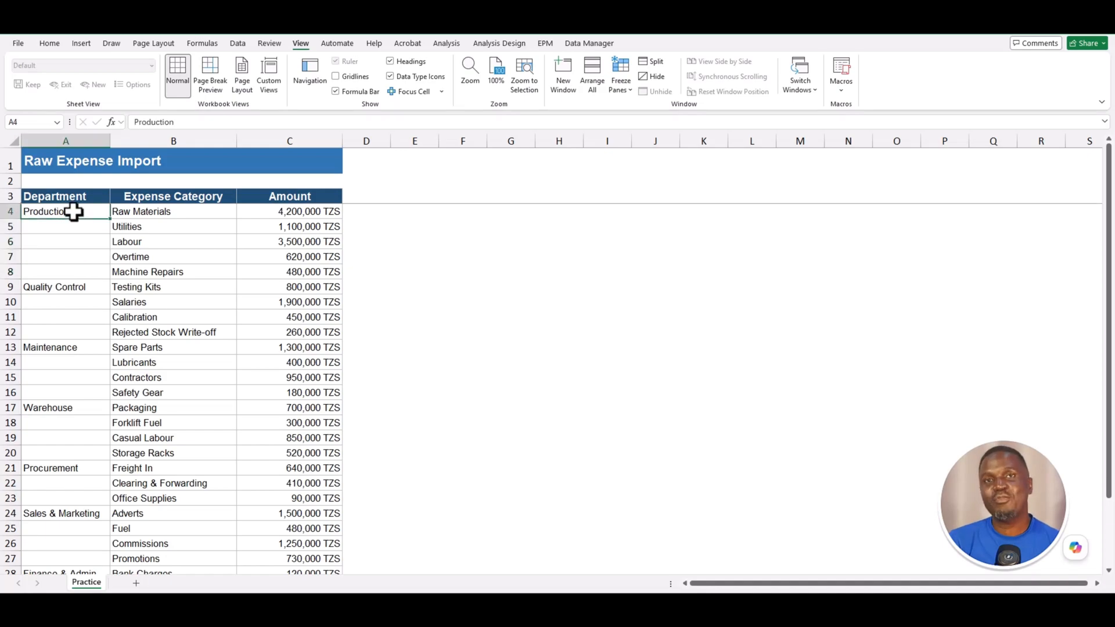
key(ctrl+c)
drag(79, 224, 64, 391)
key(ctrl+v)
click(75, 286)
key(ctrl+c)
key(ctrl+v)
click(58, 348)
key(ctrl+c)
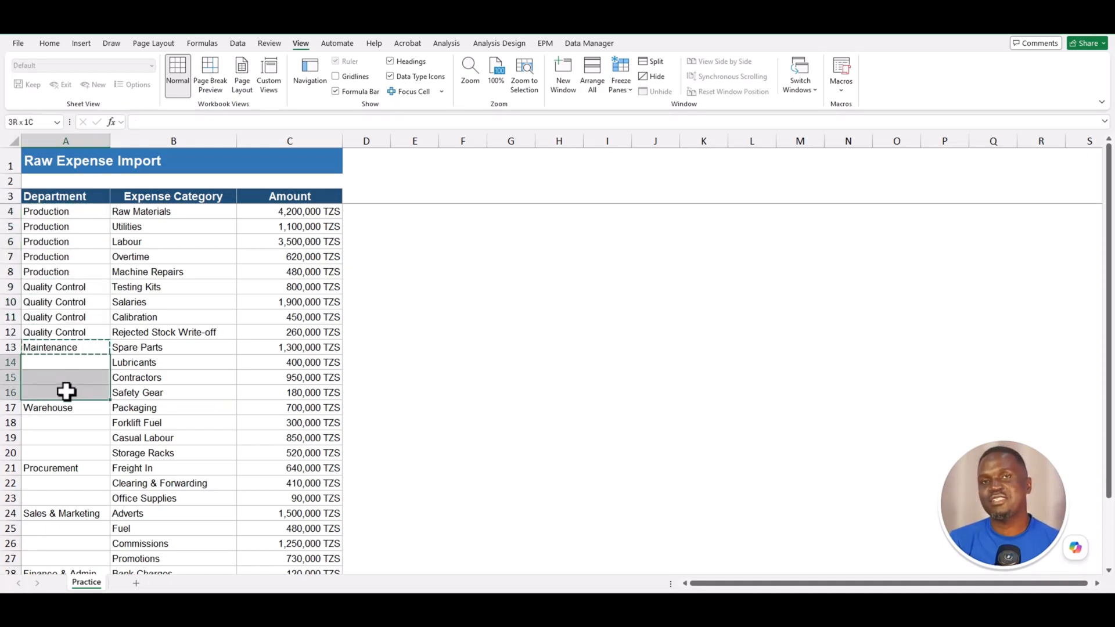
key(ctrl+v)
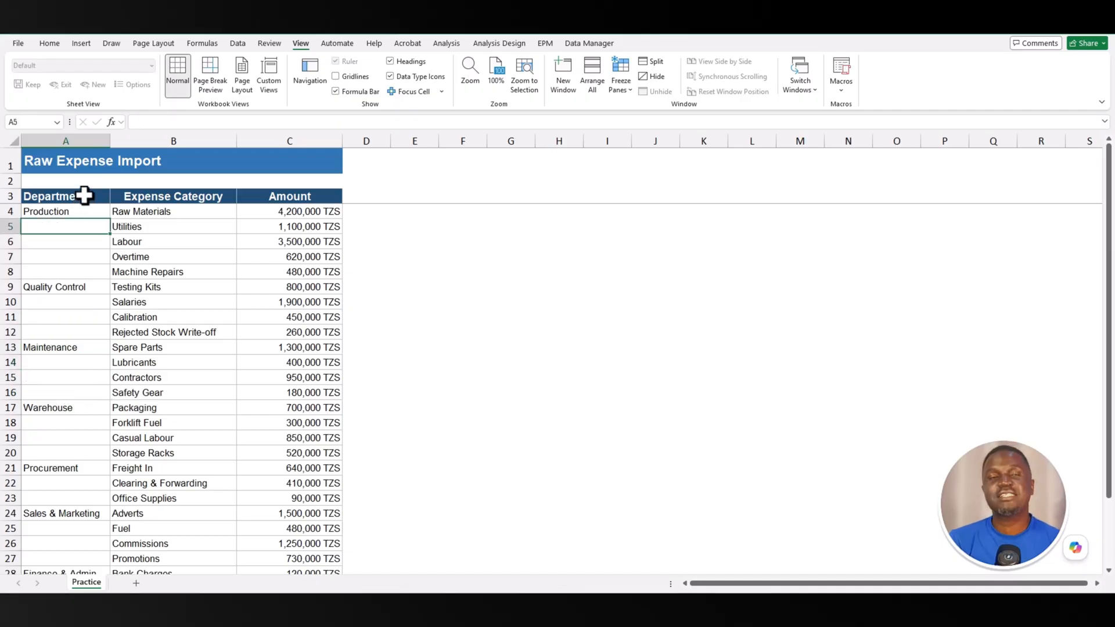
- Select A3:A31 and use Go To Special to select only its blank cells
drag(84, 195, 92, 550)
scroll(91, 550, up, 2)
key(F5)
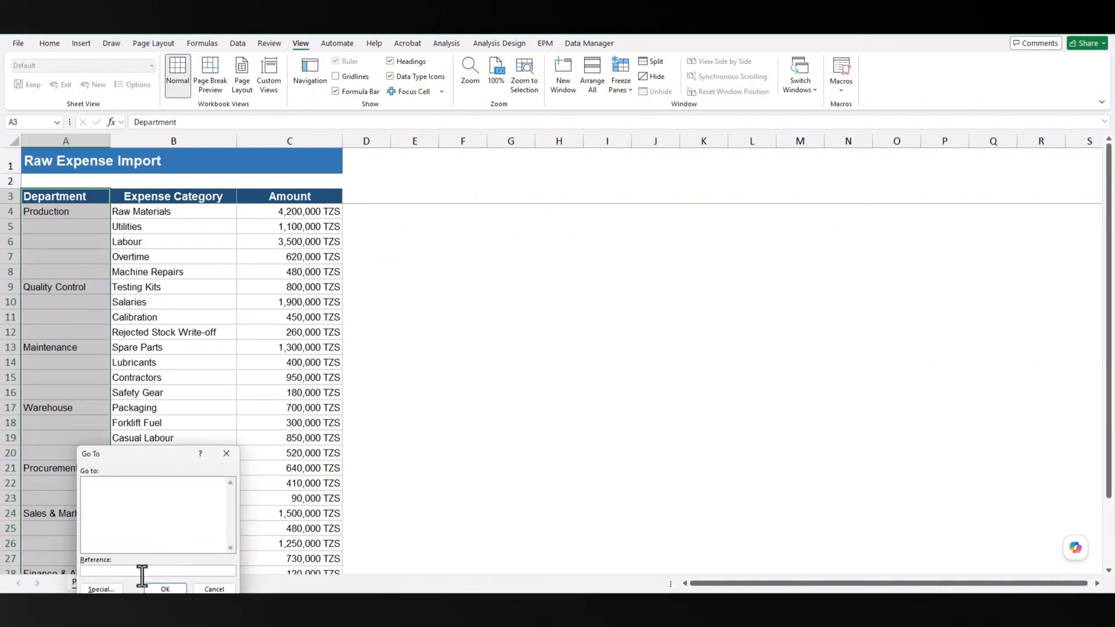
drag(122, 455, 120, 303)
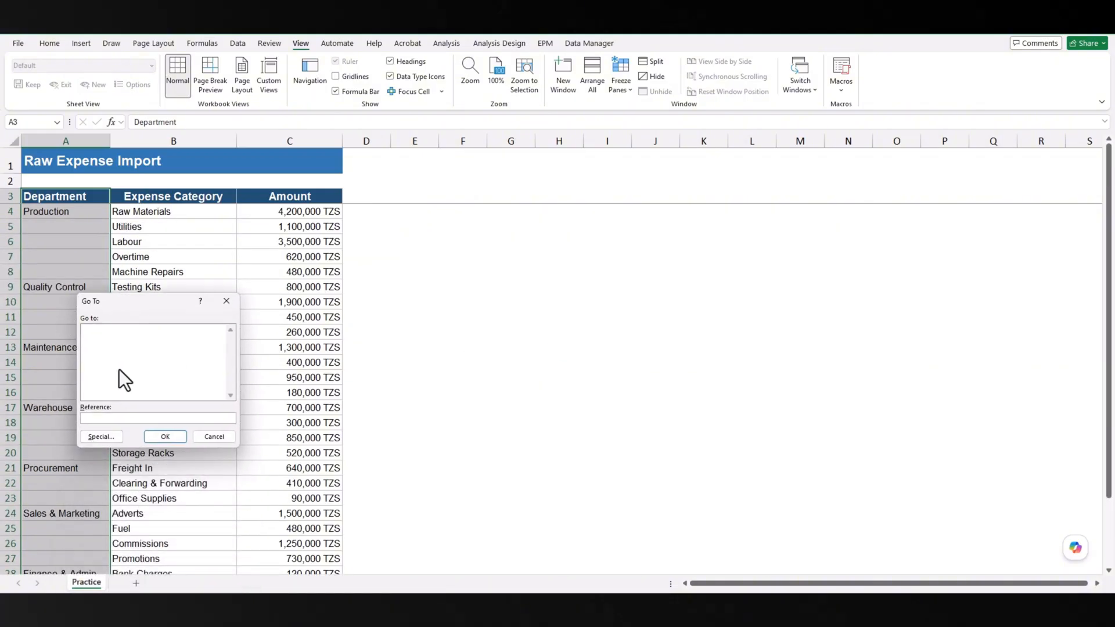
click(113, 433)
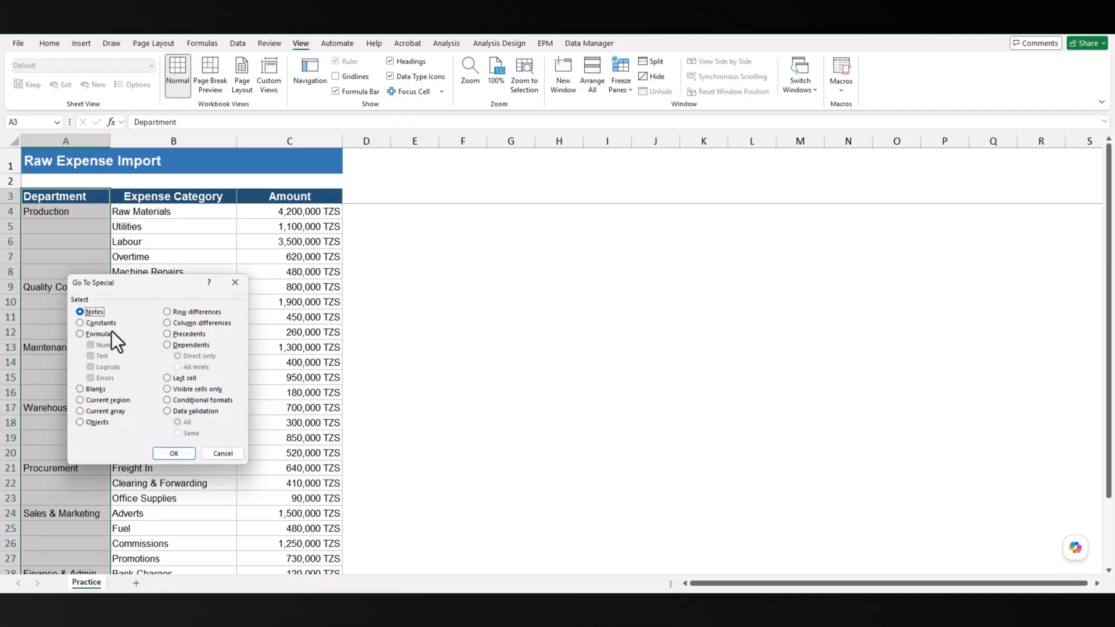
click(79, 389)
click(175, 454)
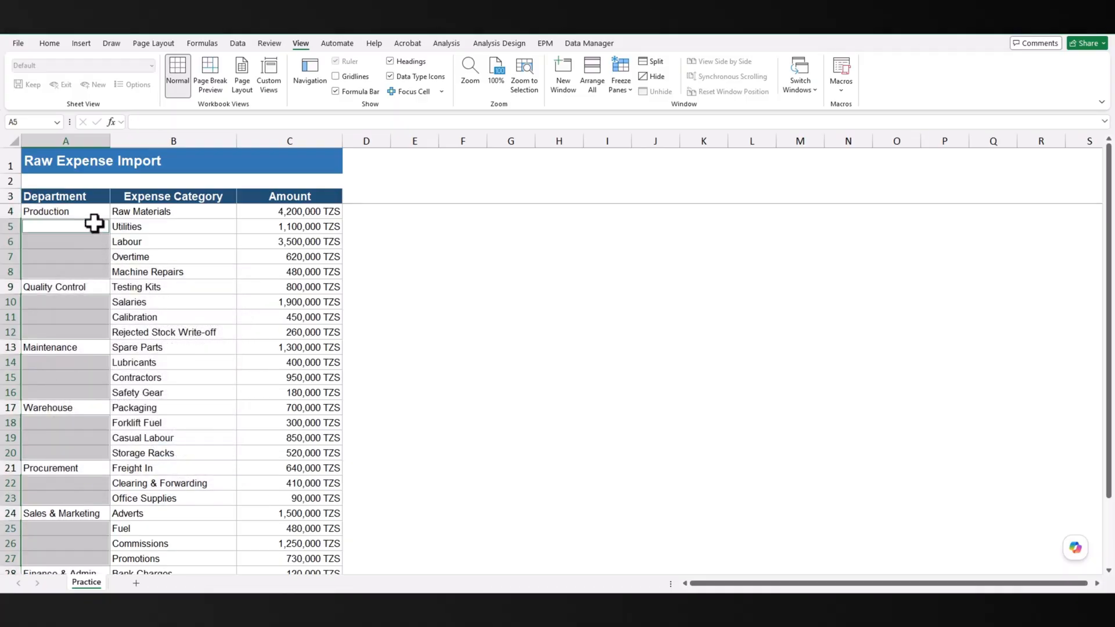
- Fill every blank Department cell with =A4 using Ctrl+Enter, then select A4:A31
text(=)
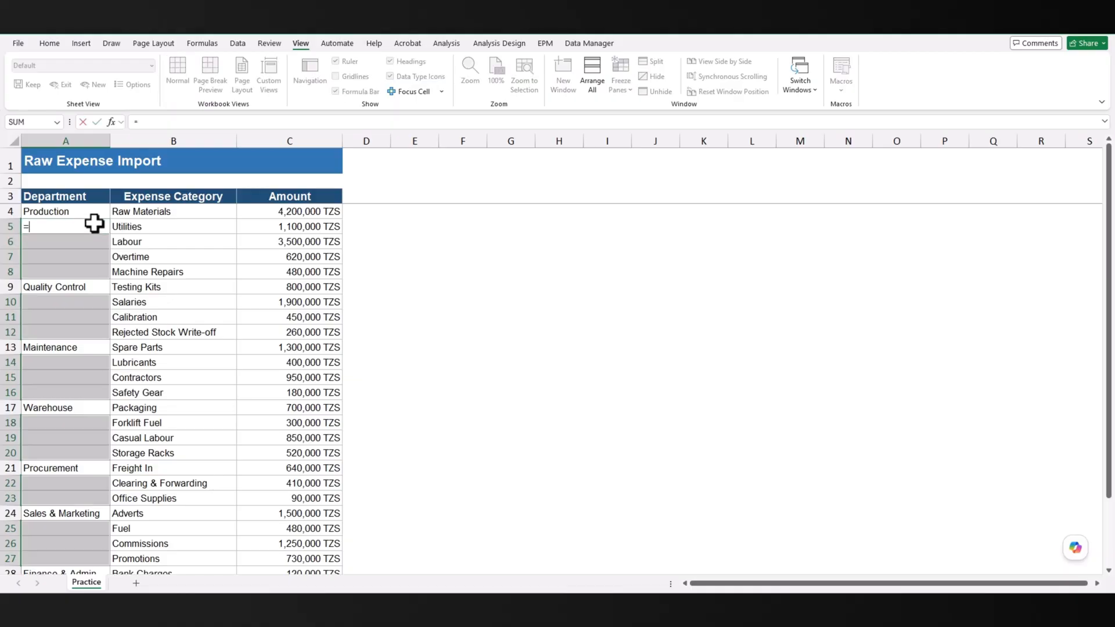
click(81, 211)
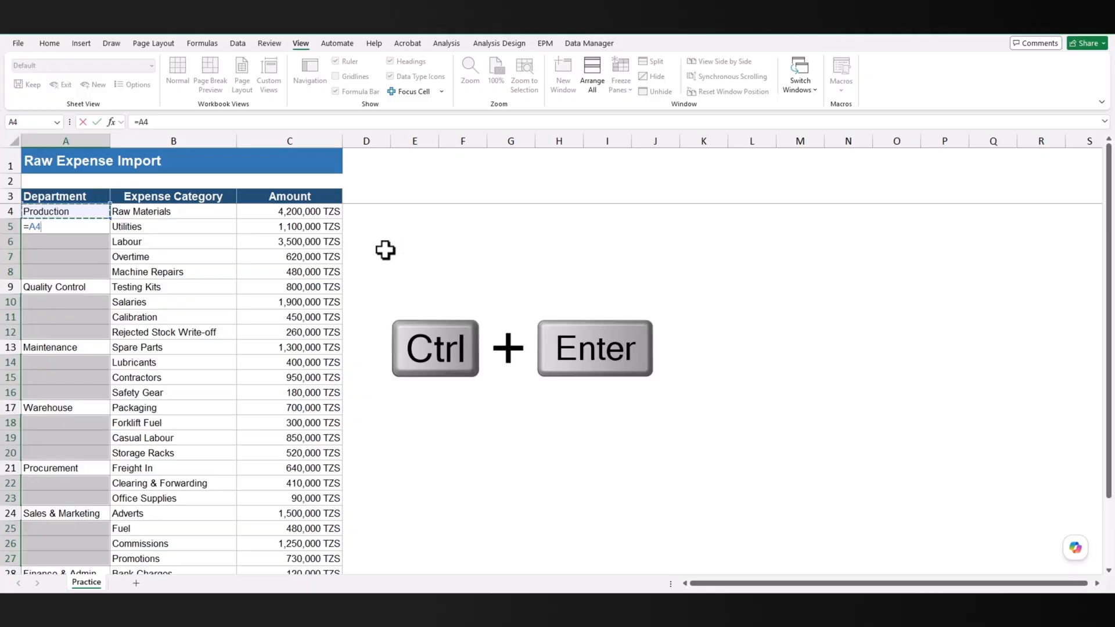
key(ctrl+Return)
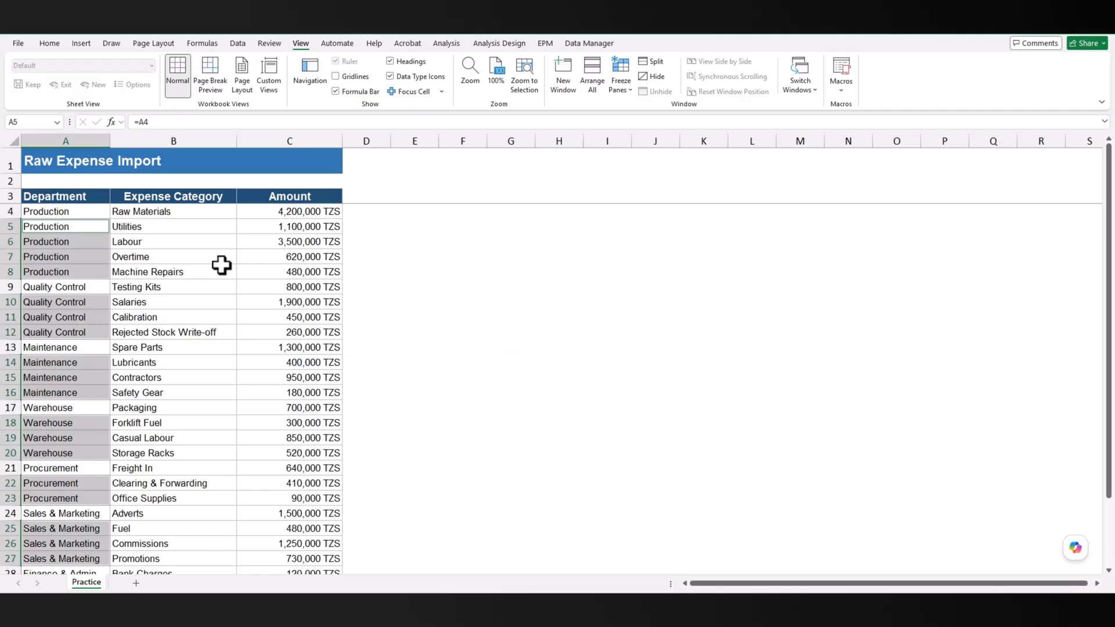
scroll(221, 265, down, 2)
scroll(221, 265, down, 1)
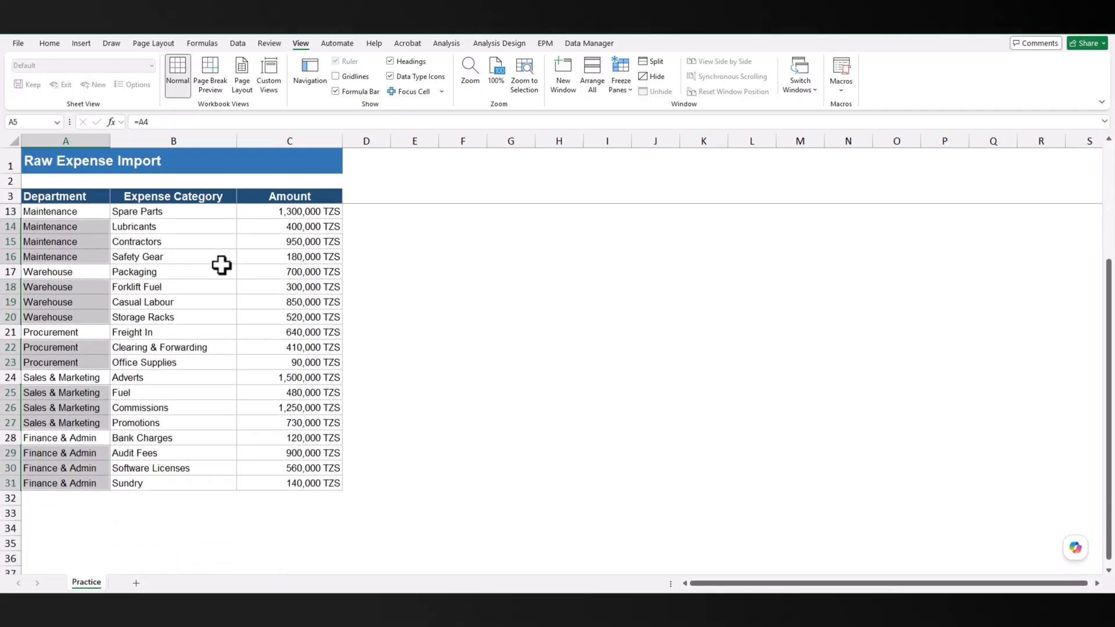
scroll(221, 265, up, 3)
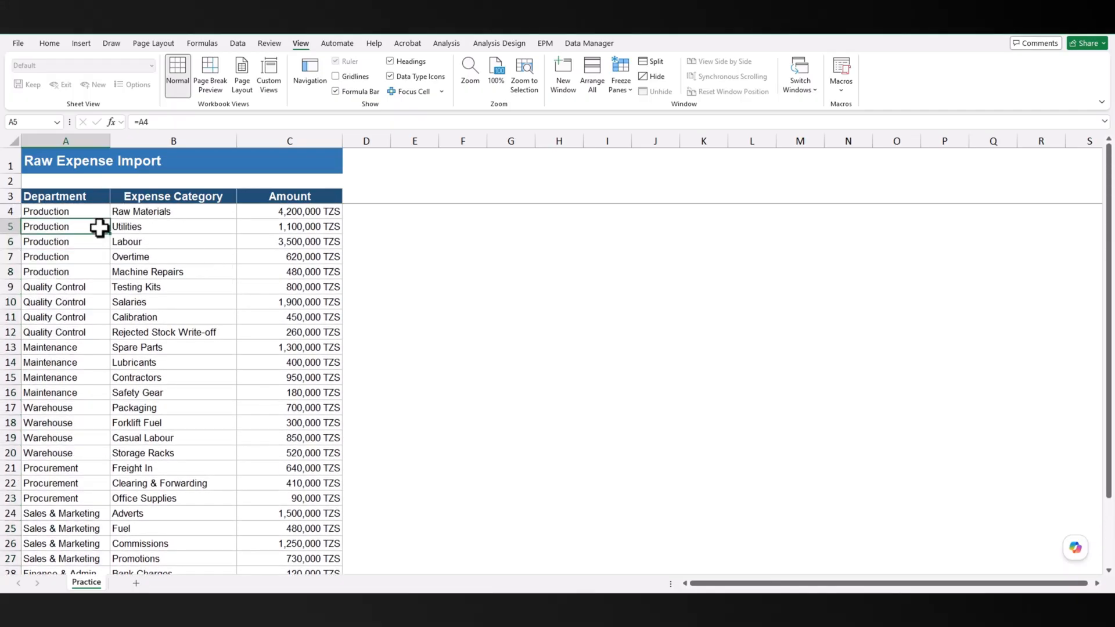
click(94, 211)
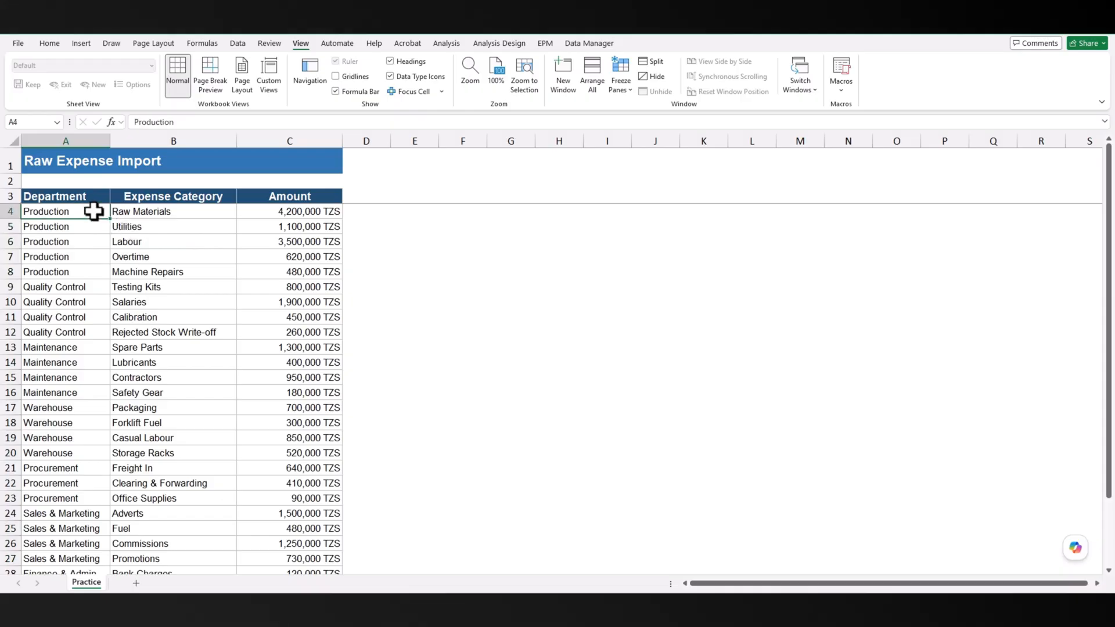
key(Down)
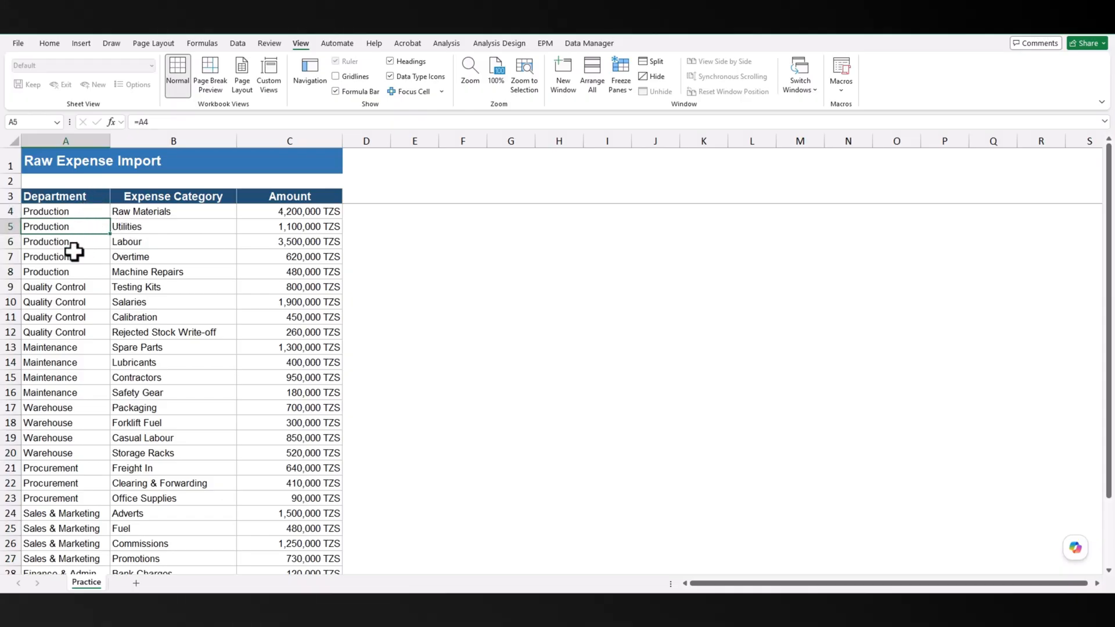
drag(67, 212, 97, 546)
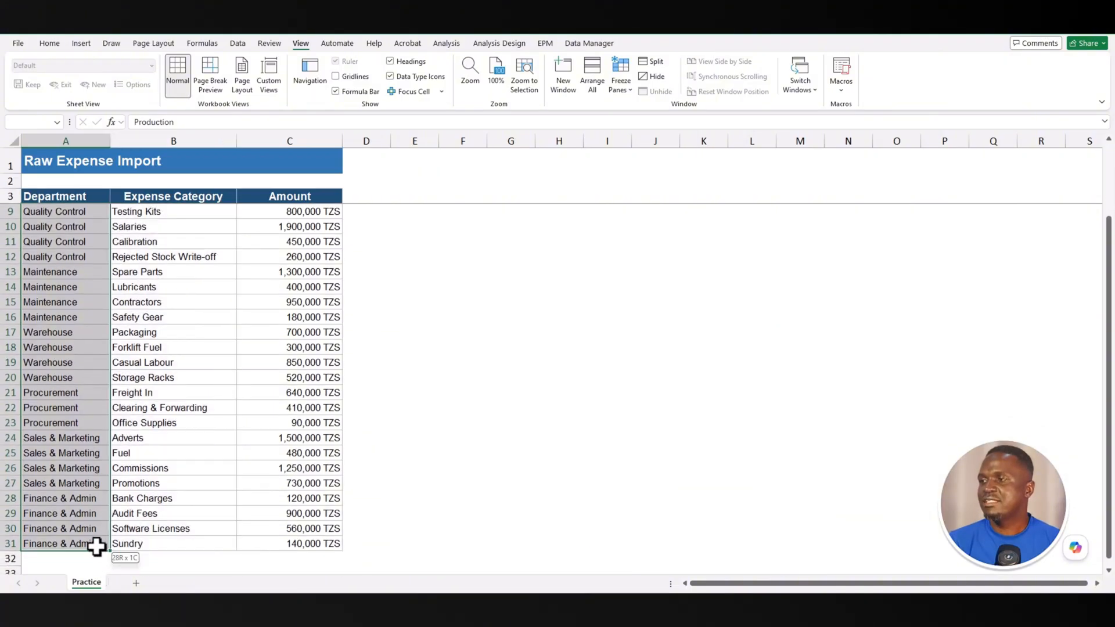
- Paste A4:A31 back as values and sort the expense rows by department A to Z
key(ctrl+c)
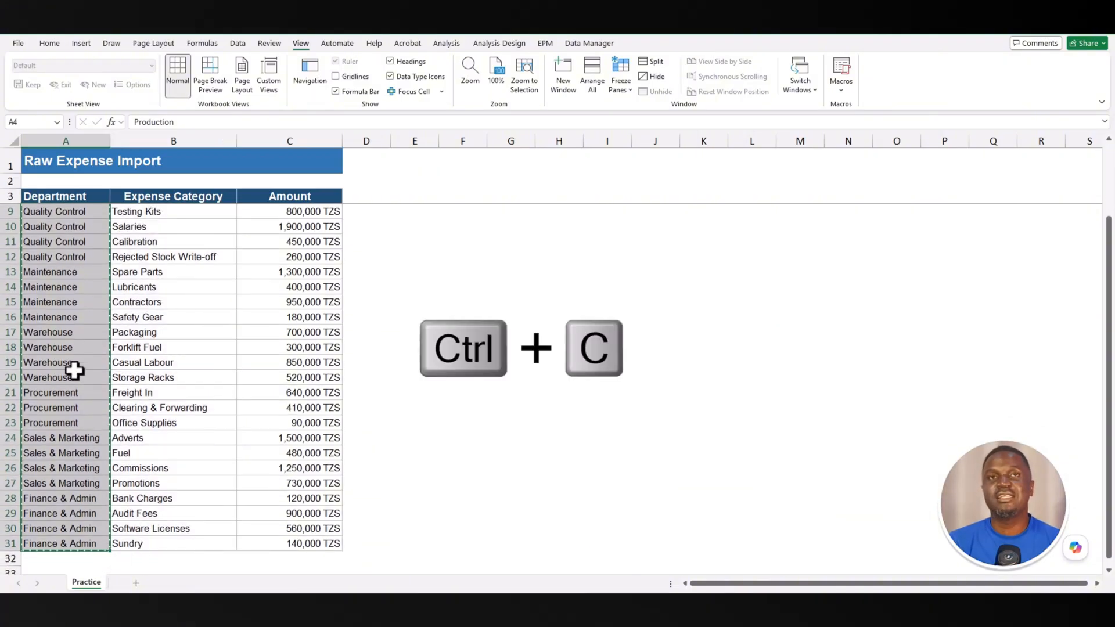
right_click(74, 370)
click(128, 304)
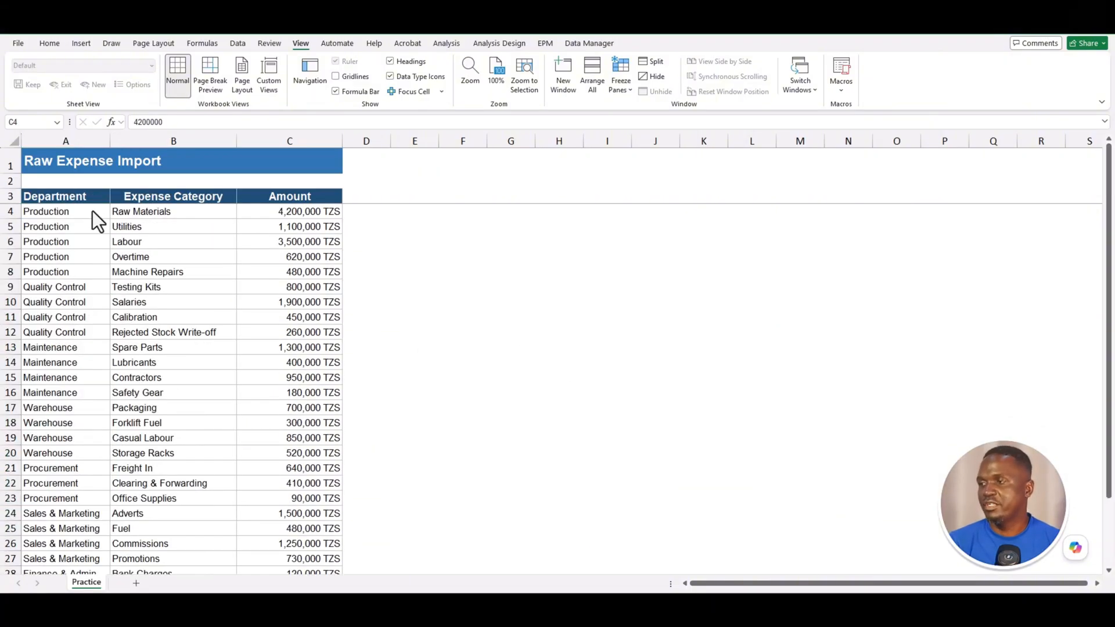
right_click(80, 212)
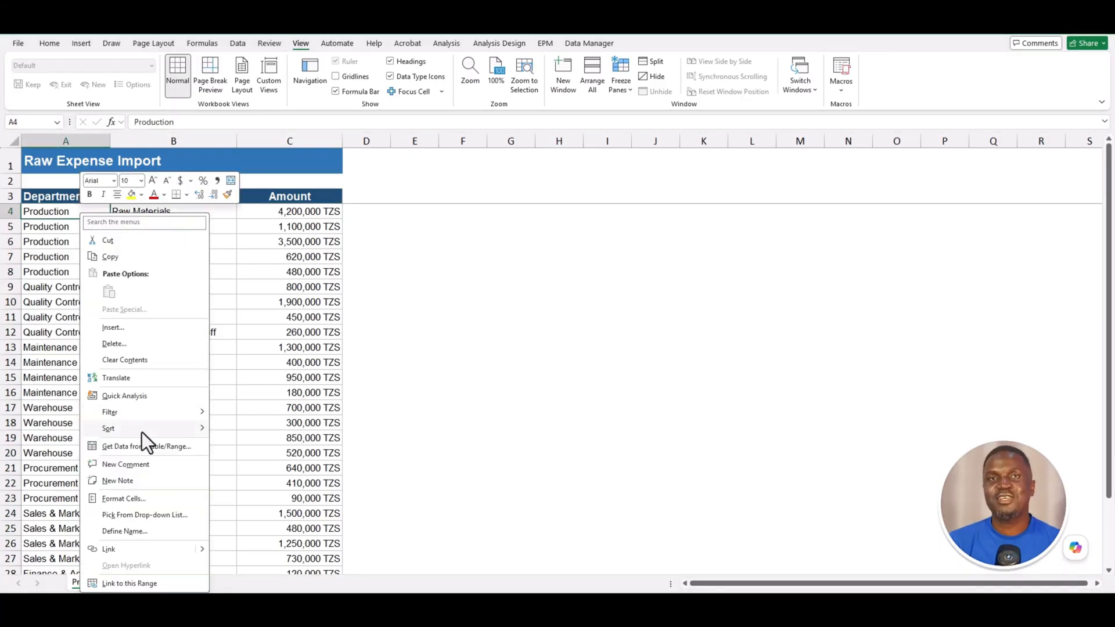
click(245, 433)
- Insert a PivotTable at E5 with Department as rows and Sum of Amount
click(81, 43)
click(29, 71)
key(alt+e)
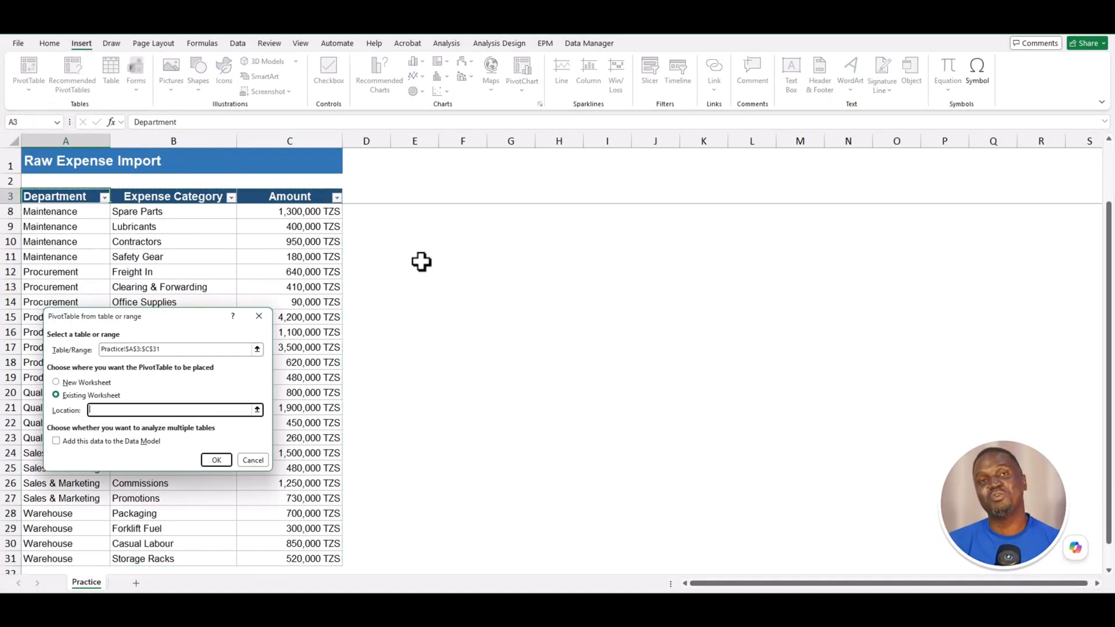
scroll(421, 262, up, 2)
click(407, 227)
key(Return)
click(946, 212)
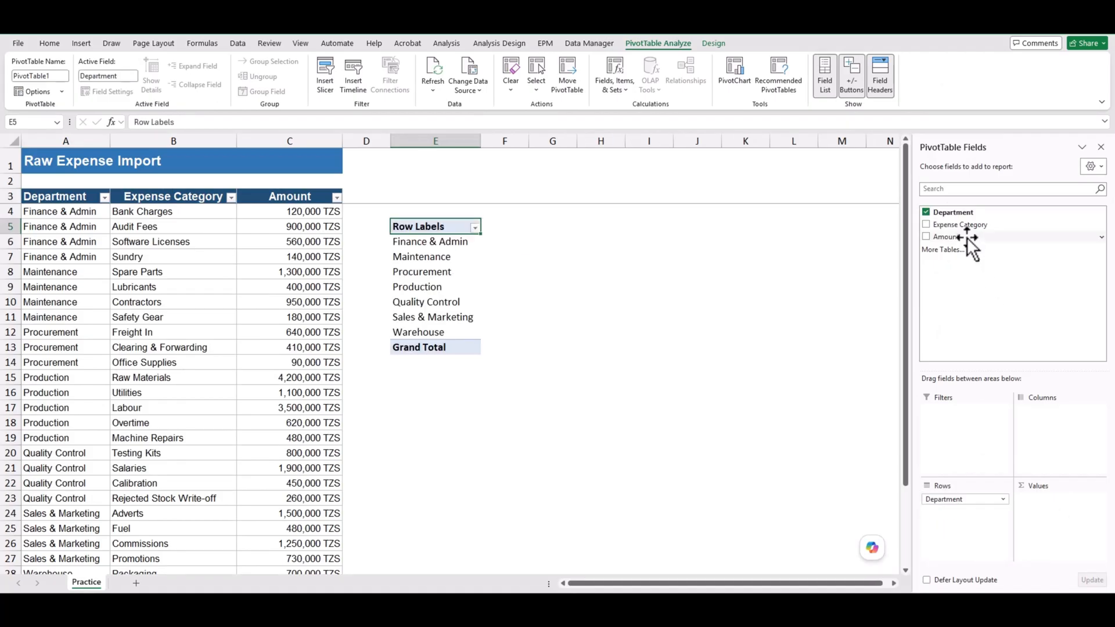
click(967, 237)
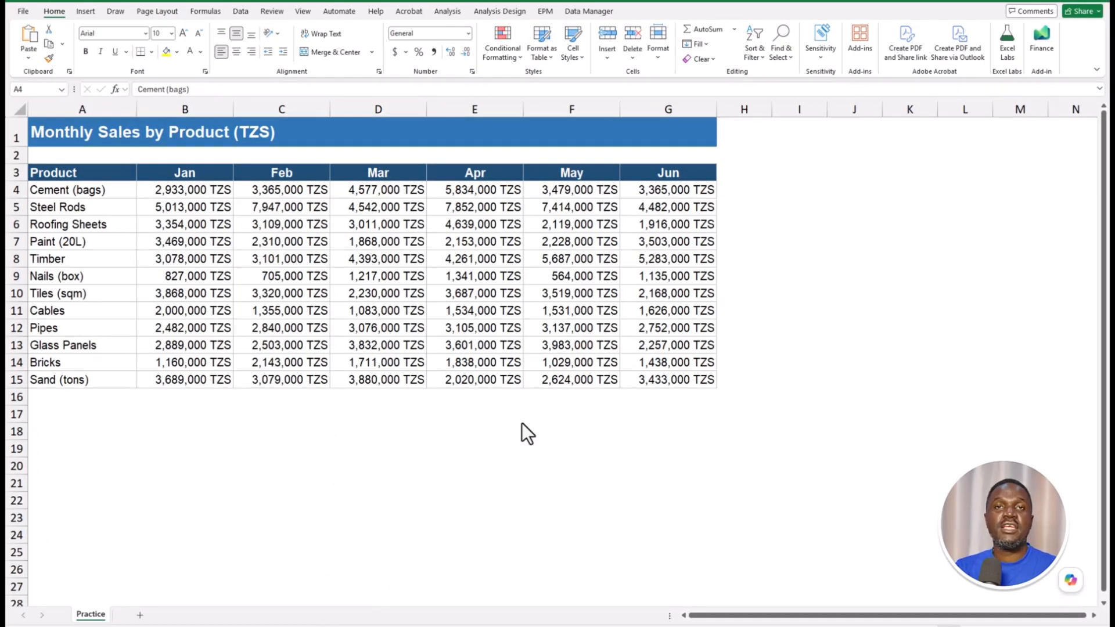
- Select the sales figures B4:G15 and add data bars through Quick Analysis
click(205, 192)
drag(204, 191, 661, 382)
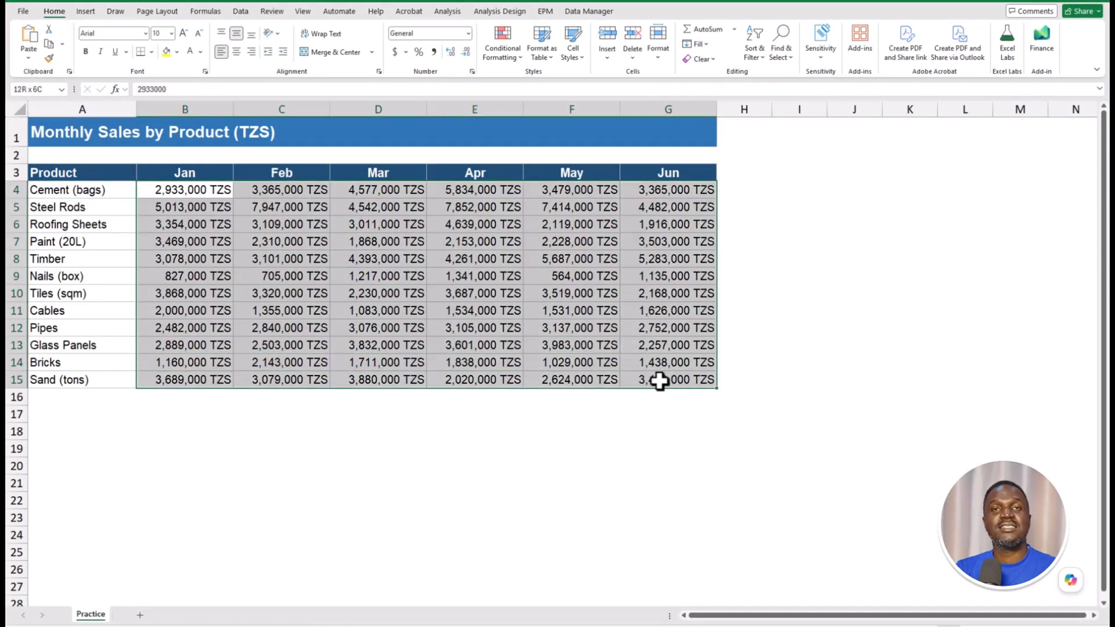
drag(209, 193, 645, 374)
key(ctrl+q)
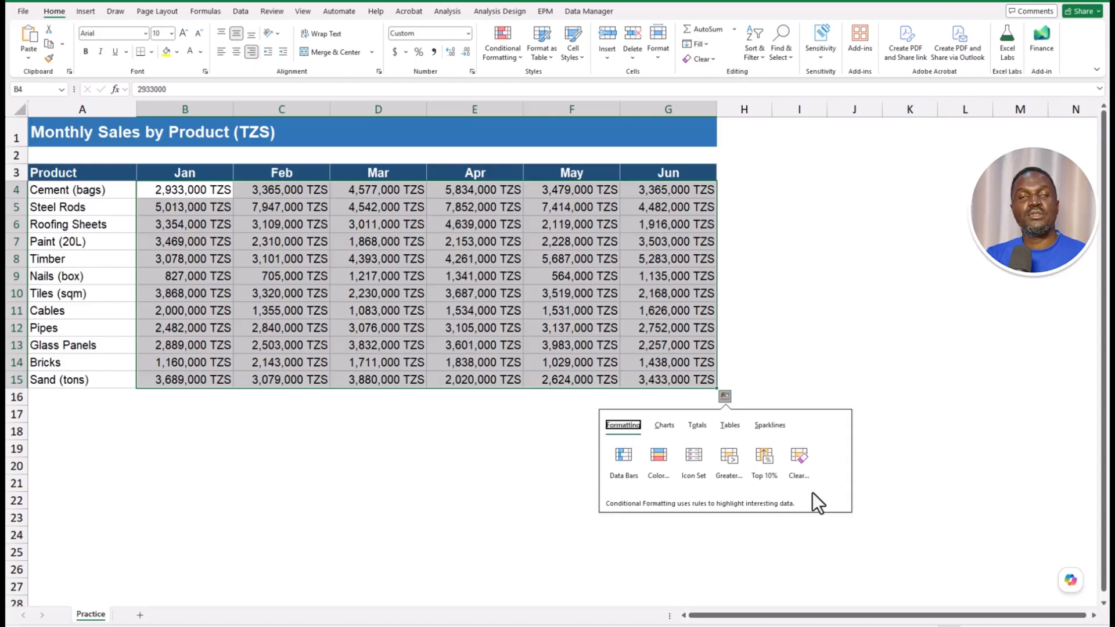
key(Tab)
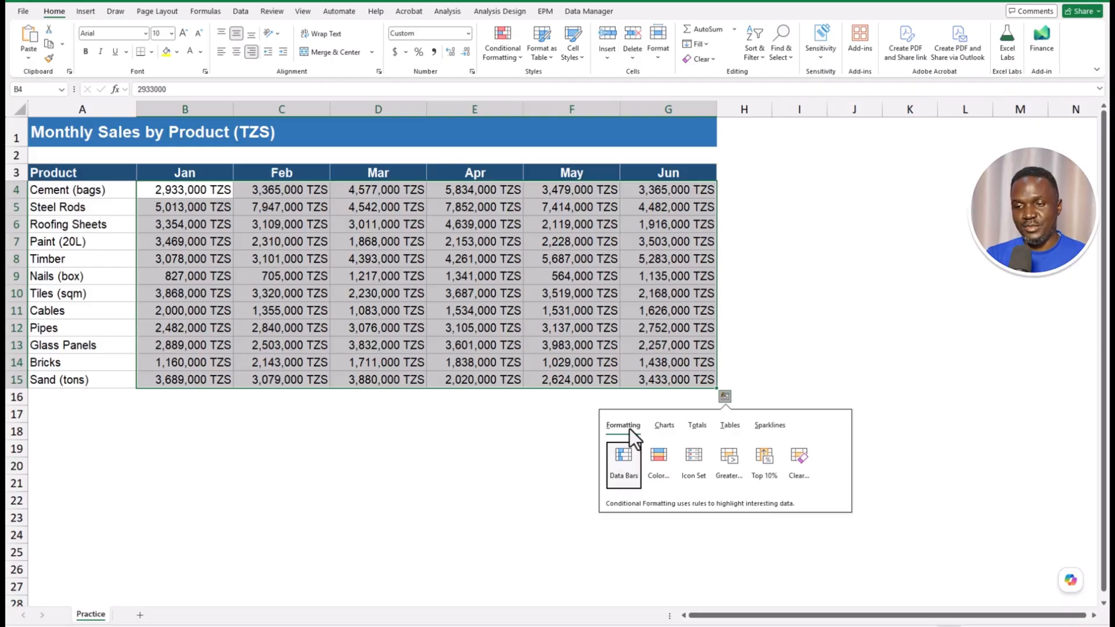
click(622, 464)
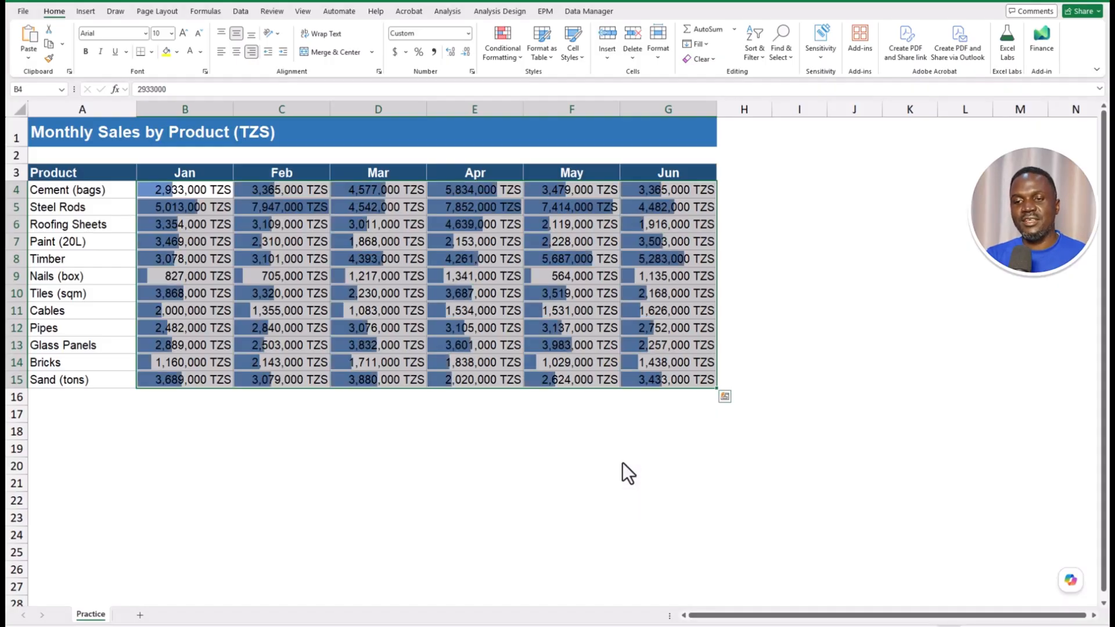
- Apply a red-to-green colour scale to the sales figures through Quick Analysis
key(ctrl+q)
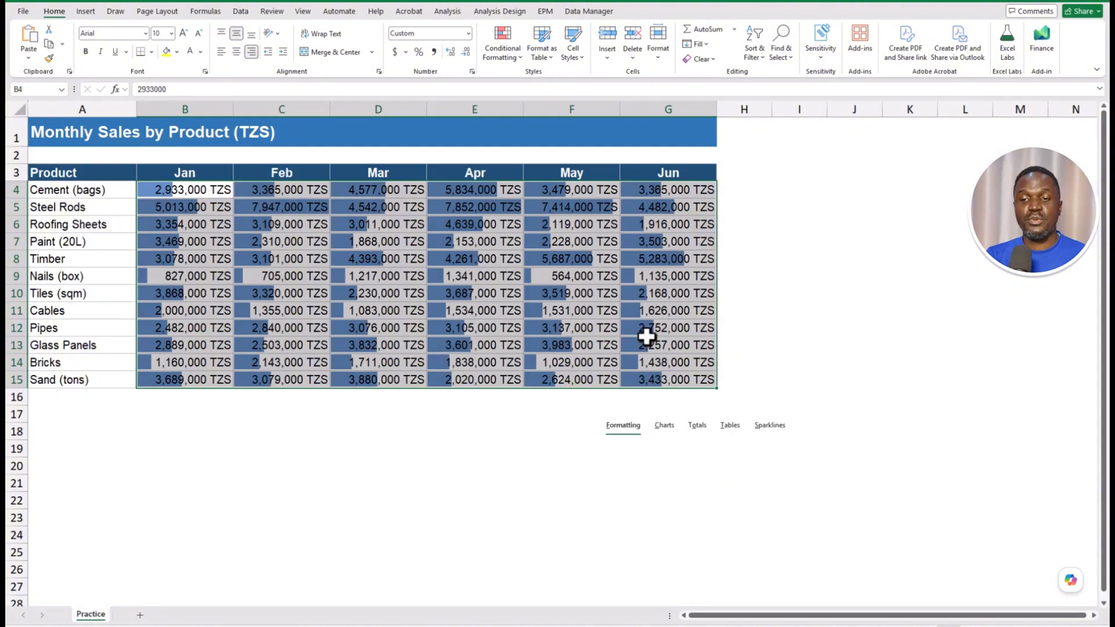
click(662, 465)
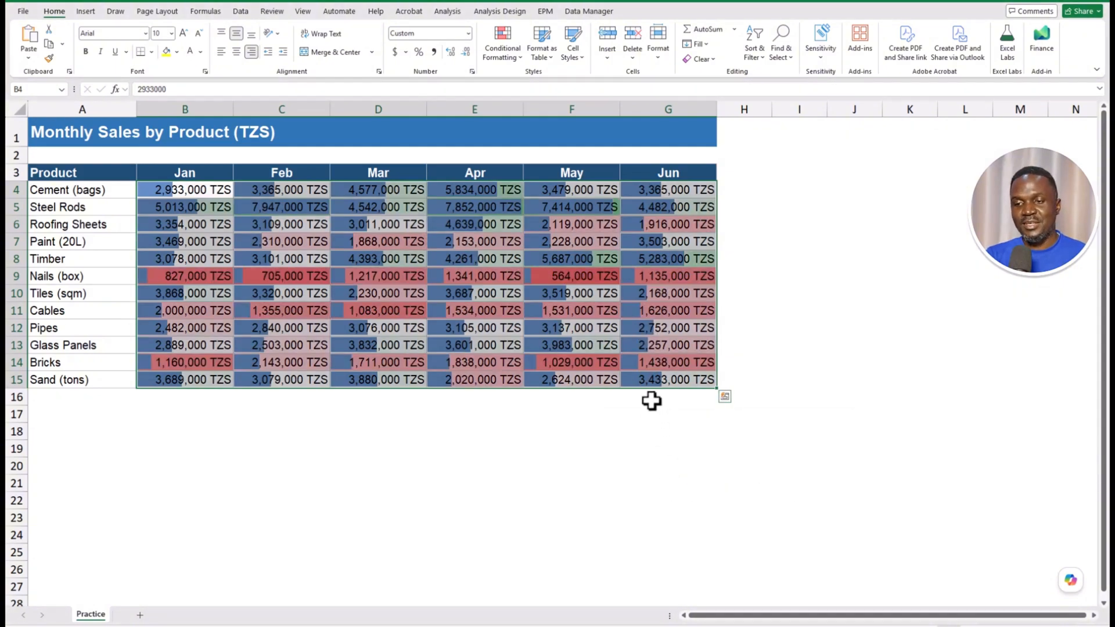
key(ctrl+q)
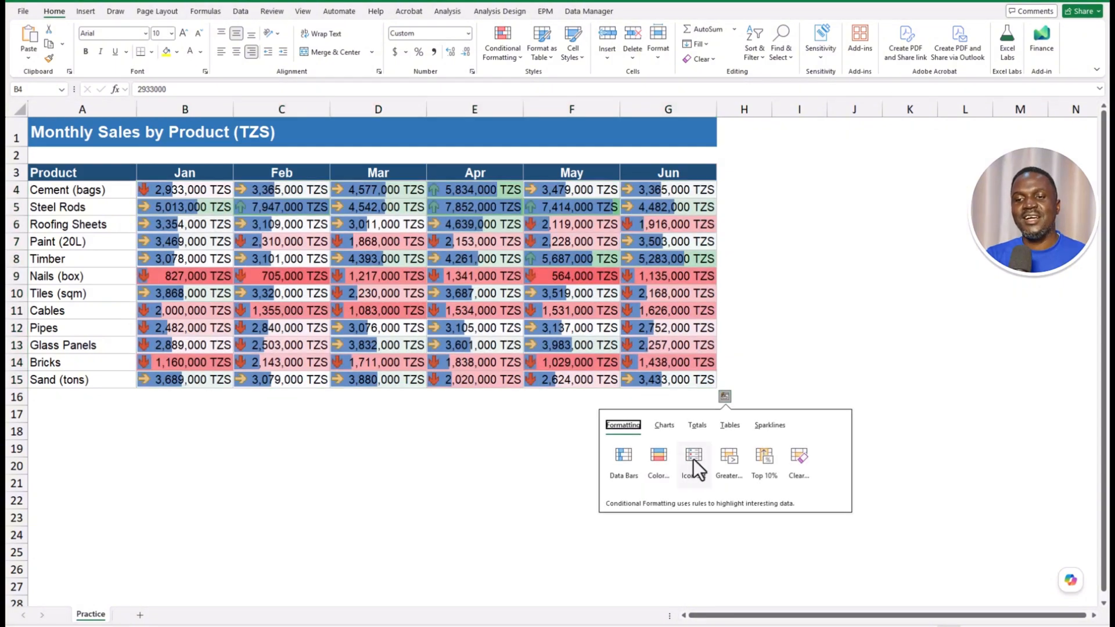
click(651, 457)
key(ctrl+q)
click(663, 425)
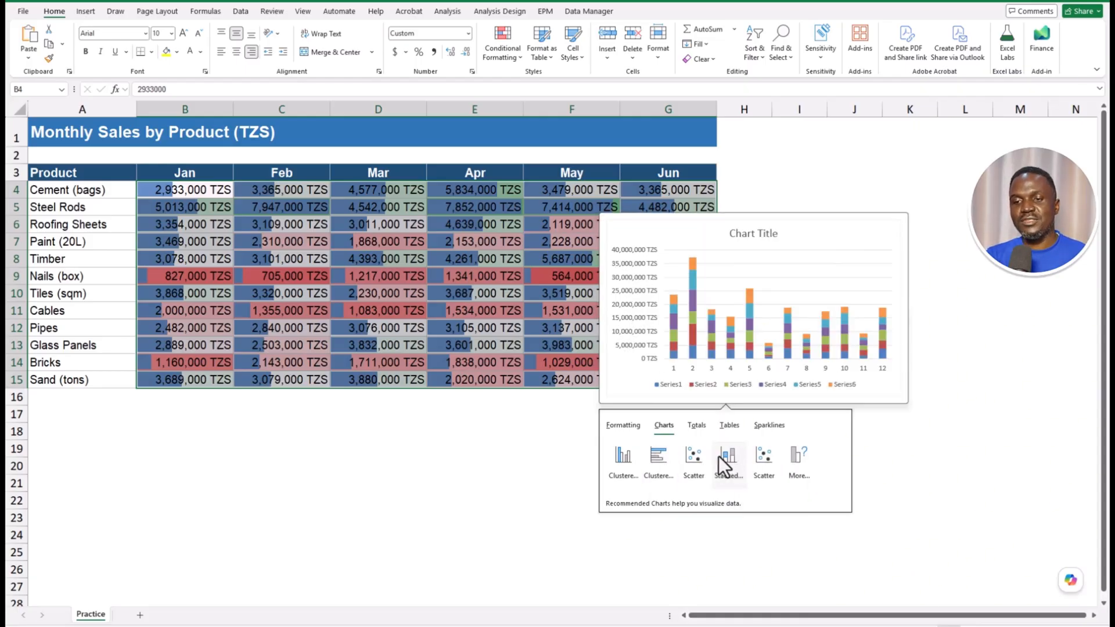
- Insert a scatter chart below the sales table, then preview Quick Analysis Totals and Tables
click(699, 455)
drag(670, 259, 344, 438)
click(381, 286)
key(ctrl+q)
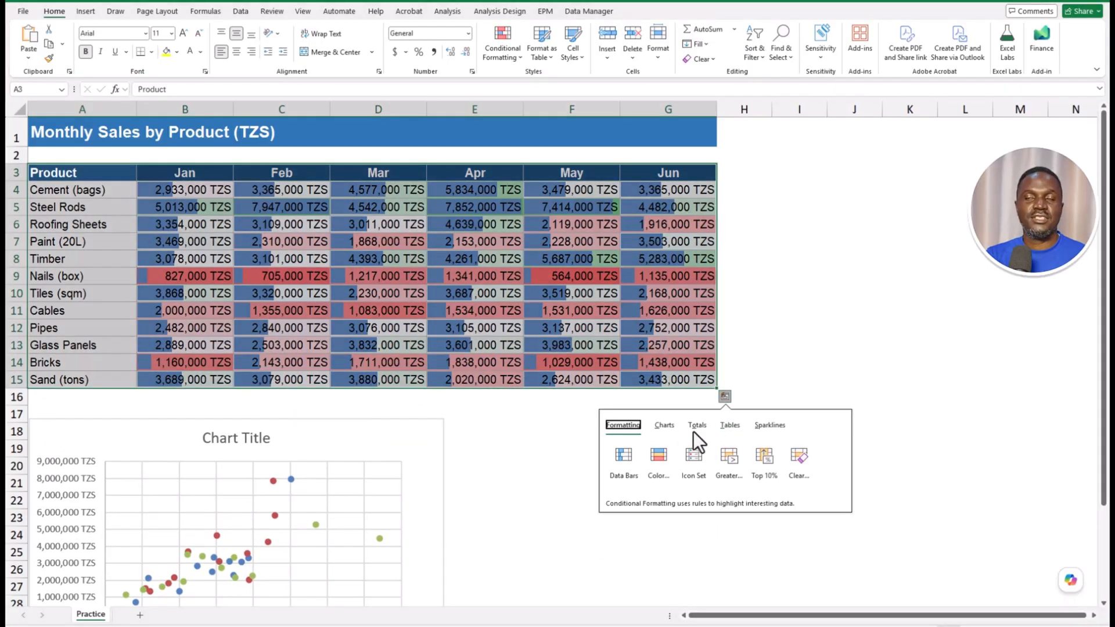
click(693, 426)
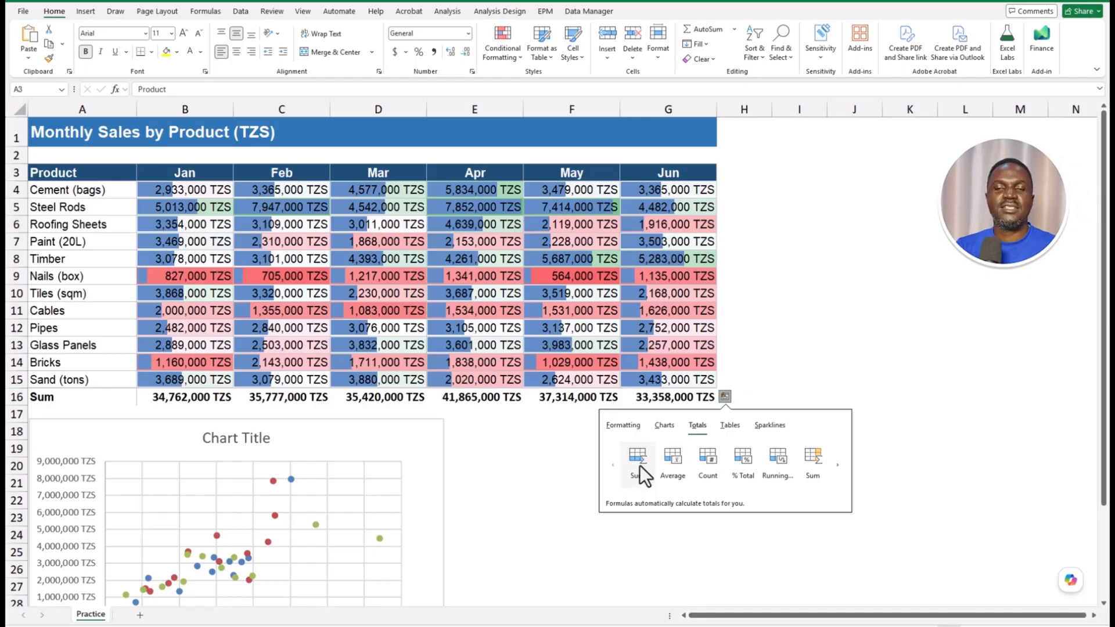
click(742, 427)
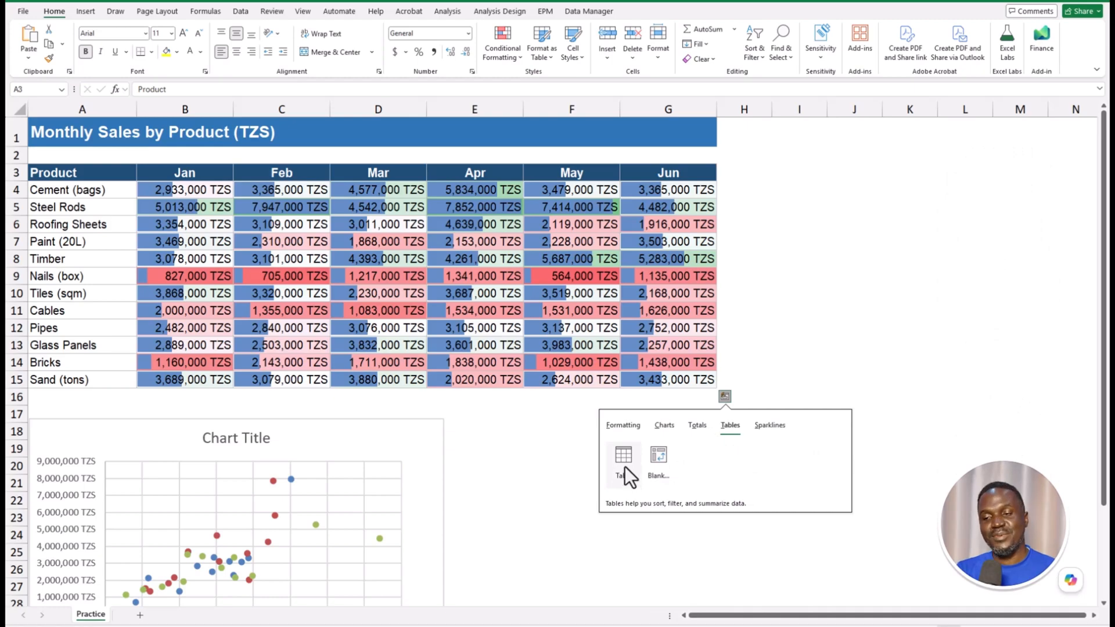
- Create a blank PivotTable on a new sheet showing Product with Sum of Mar and Apr
mouse_move(625, 465)
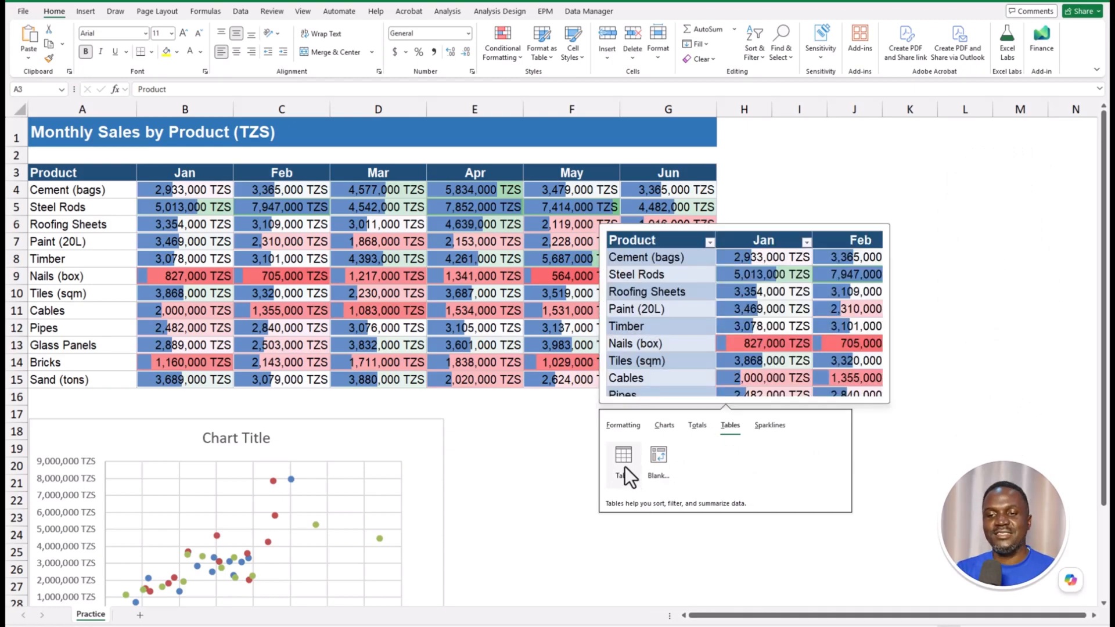
click(655, 465)
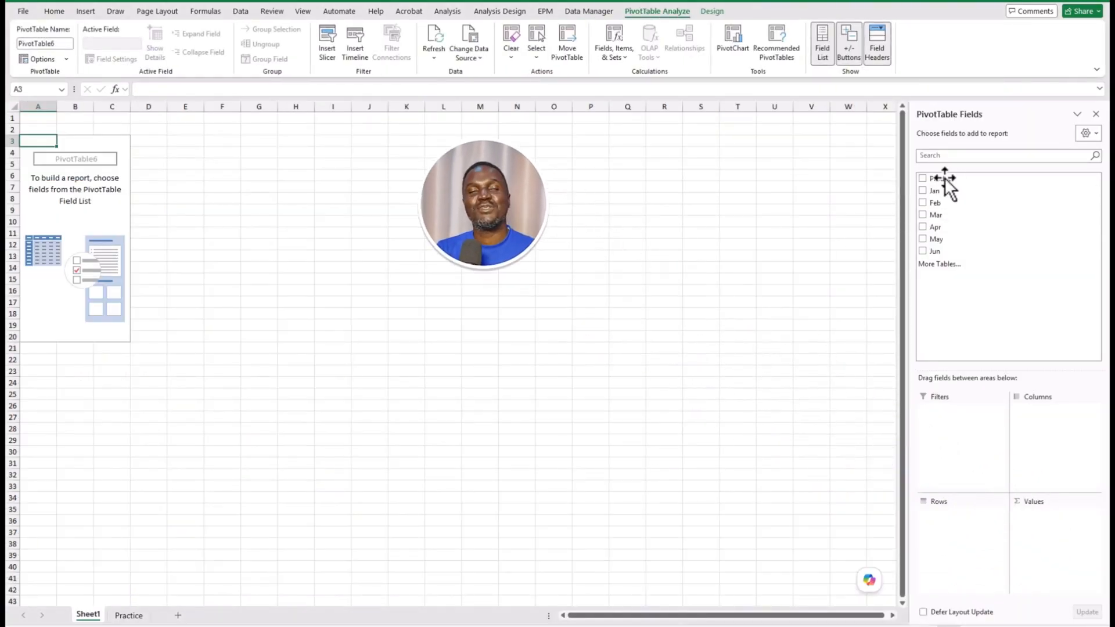
click(922, 178)
click(922, 214)
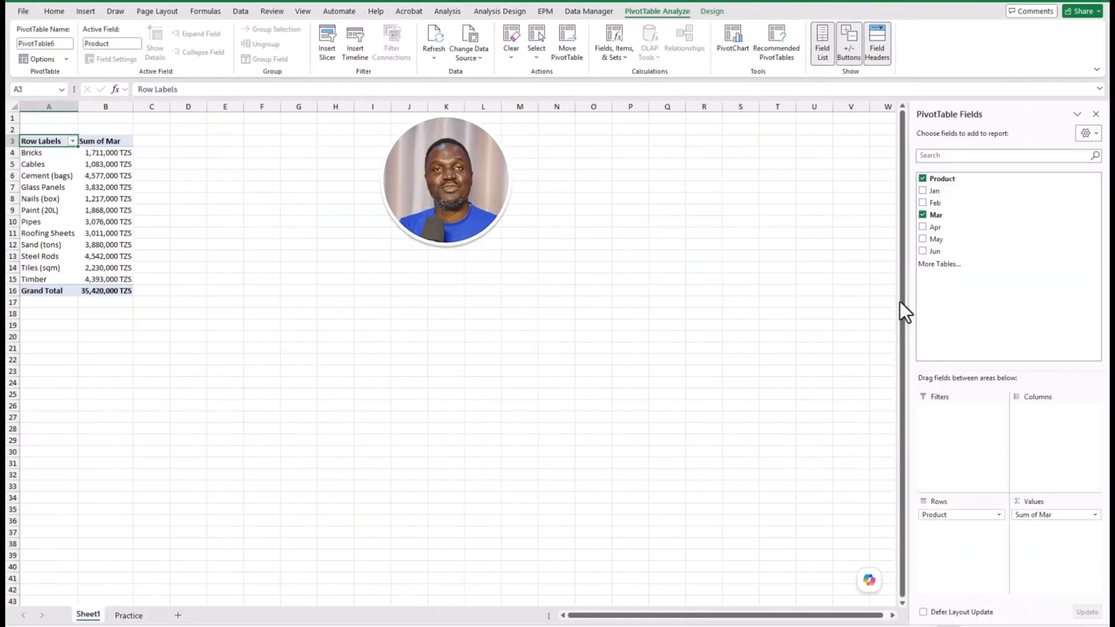
click(922, 226)
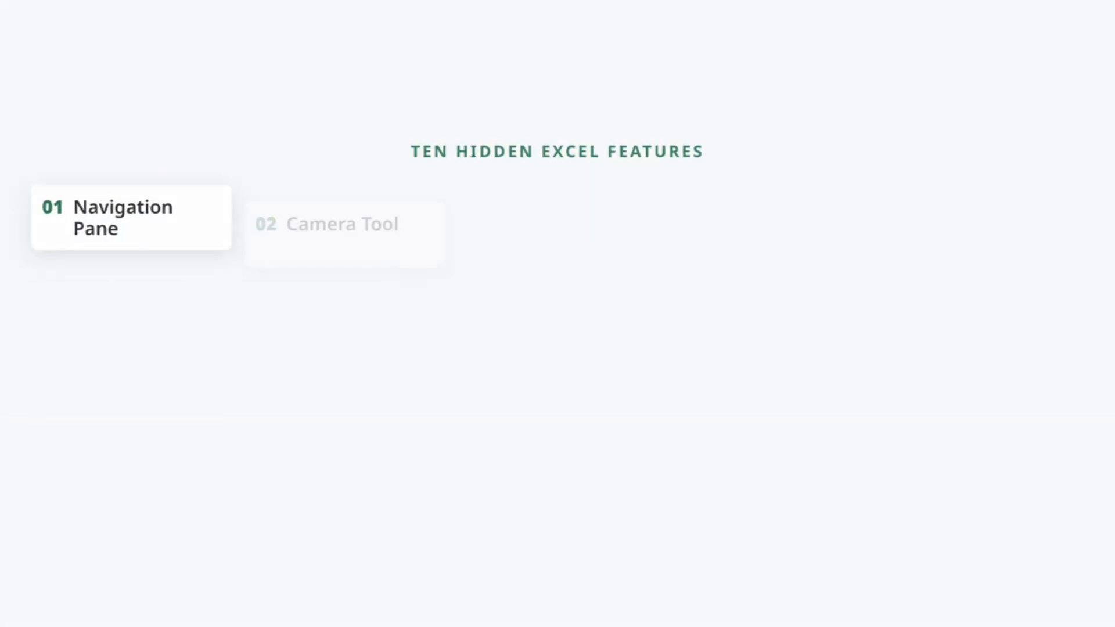